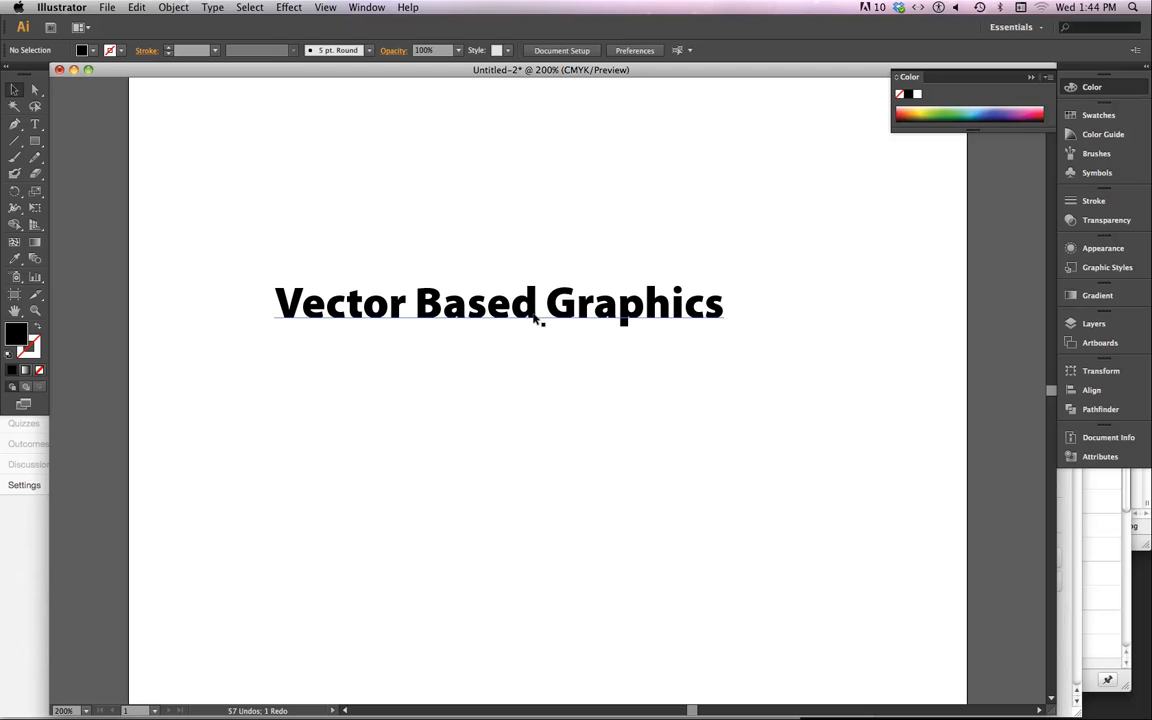
Change the case of the "Vector Based Graphics" text to uppercase.
{"action": "left_click", "coordinate": [535, 317]}
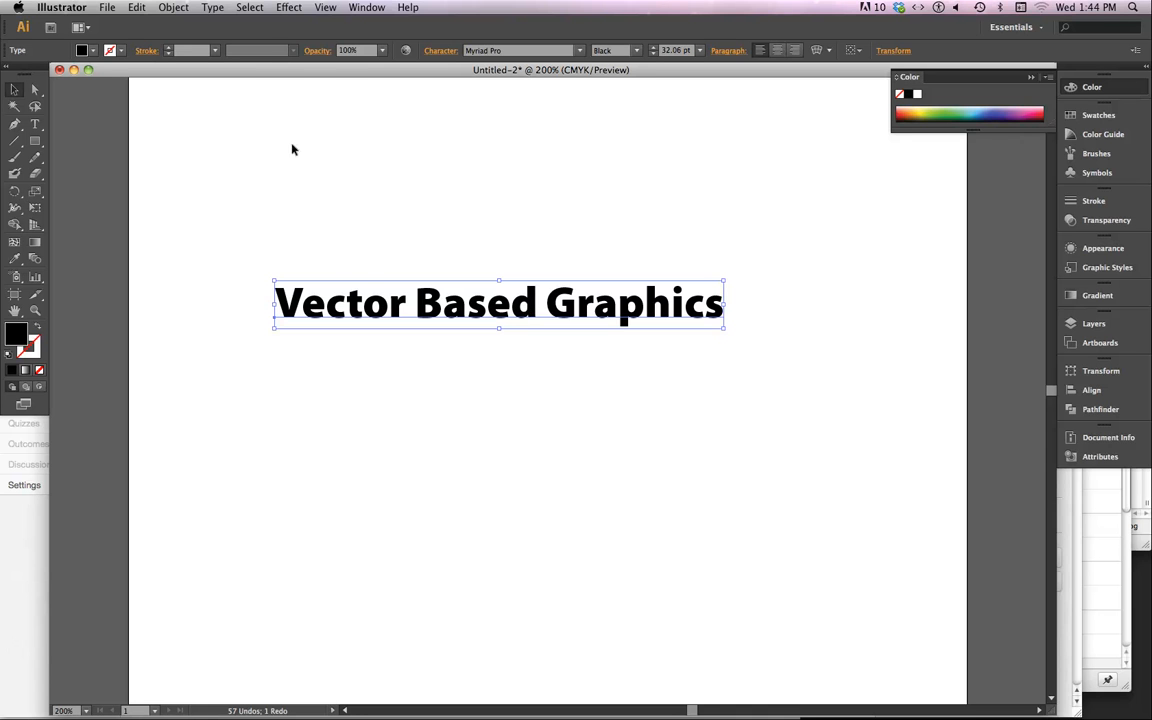
{"action": "left_click", "coordinate": [213, 8]}
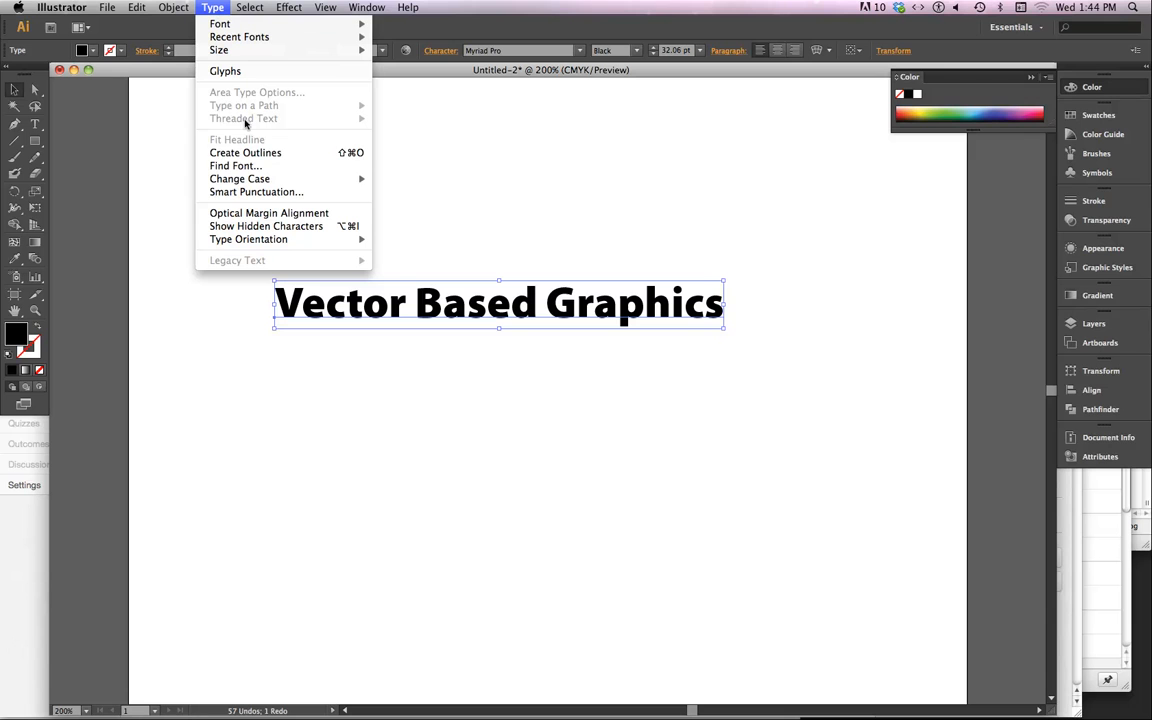
{"action": "mouse_move", "coordinate": [250, 182]}
{"action": "left_click", "coordinate": [400, 181]}
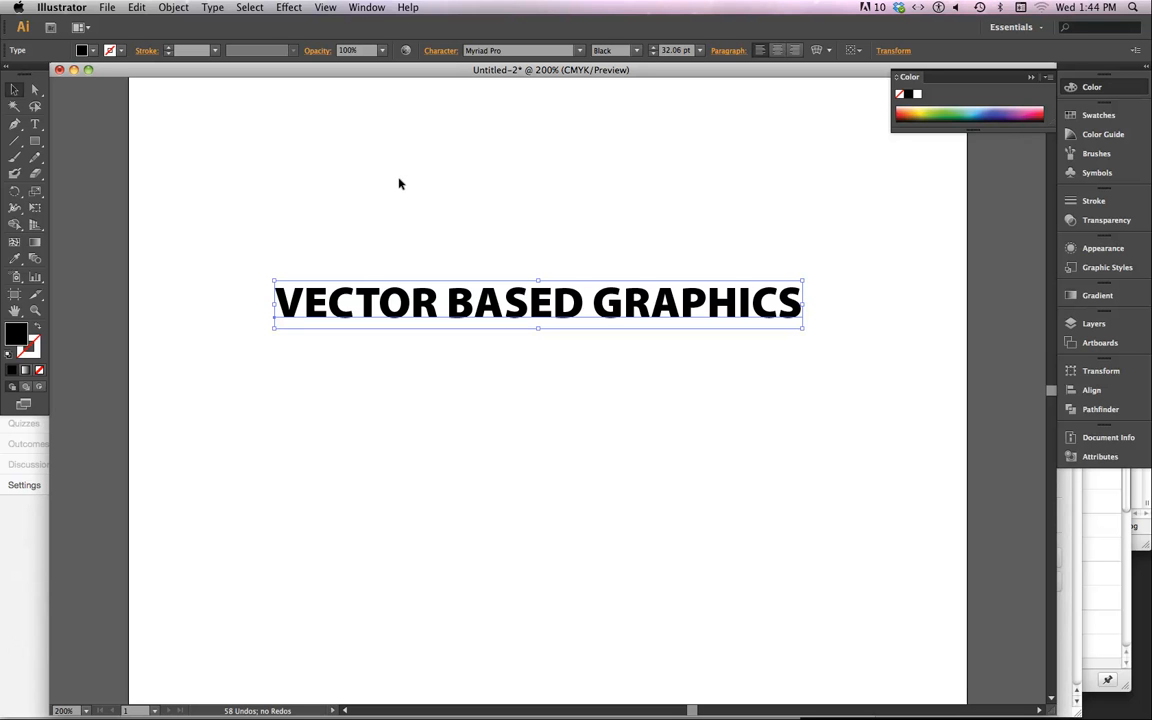
Fill the headline text with a medium green swatch.
{"action": "left_click", "coordinate": [93, 53]}
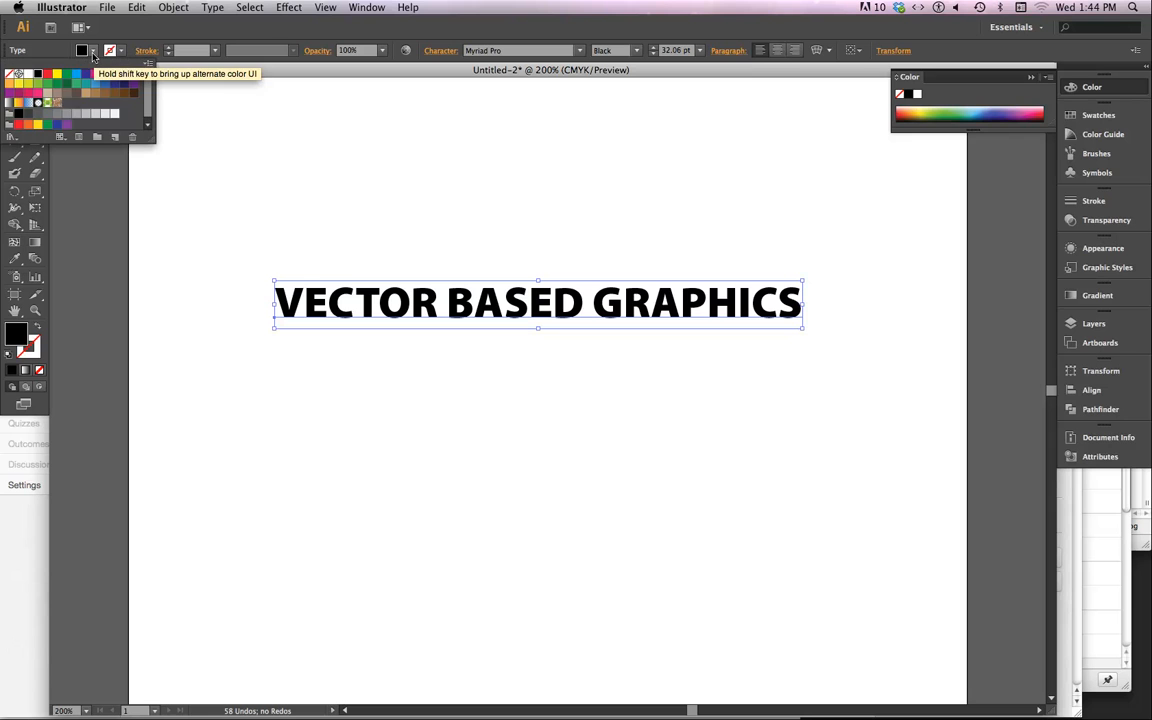
{"action": "left_click", "coordinate": [46, 86]}
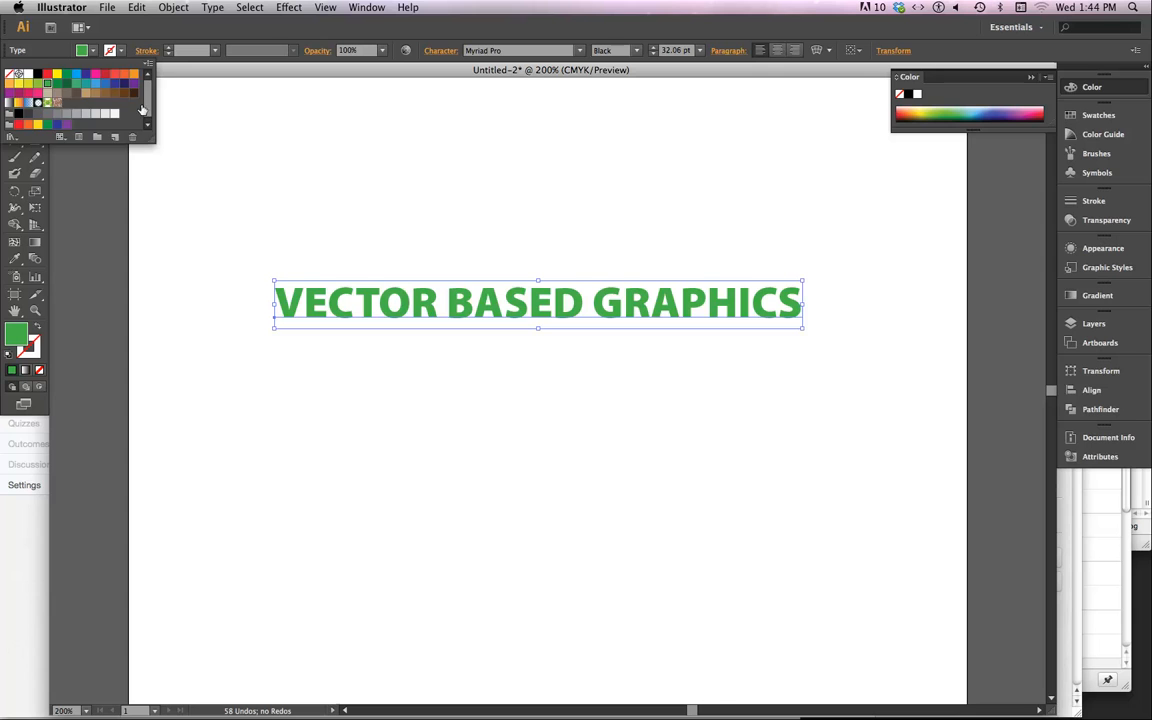
{"action": "left_click", "coordinate": [574, 167]}
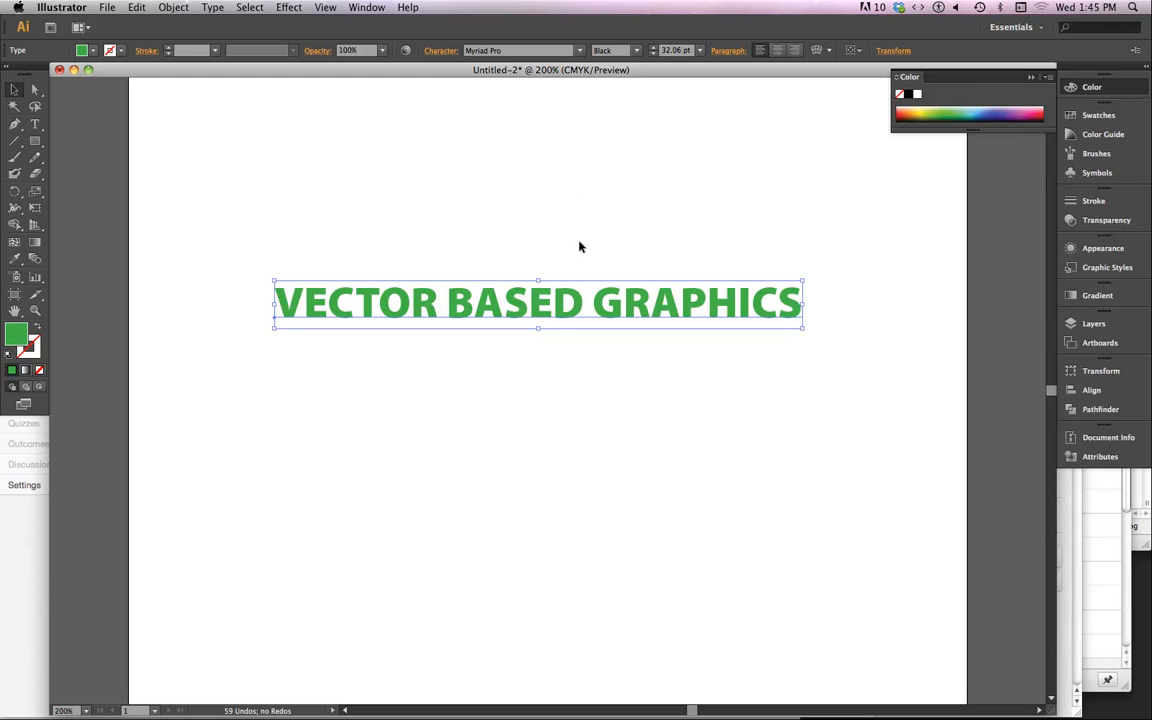
Set the headline's character tracking to -50.
{"action": "left_click", "coordinate": [436, 55]}
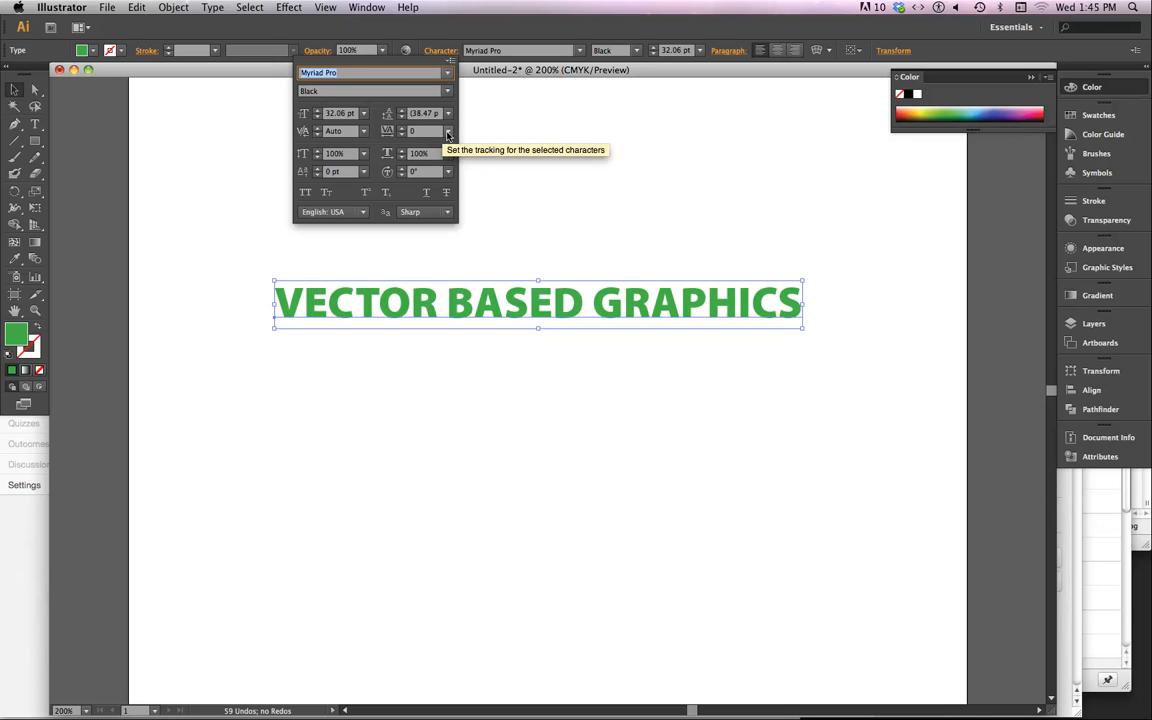
{"action": "left_click", "coordinate": [410, 131]}
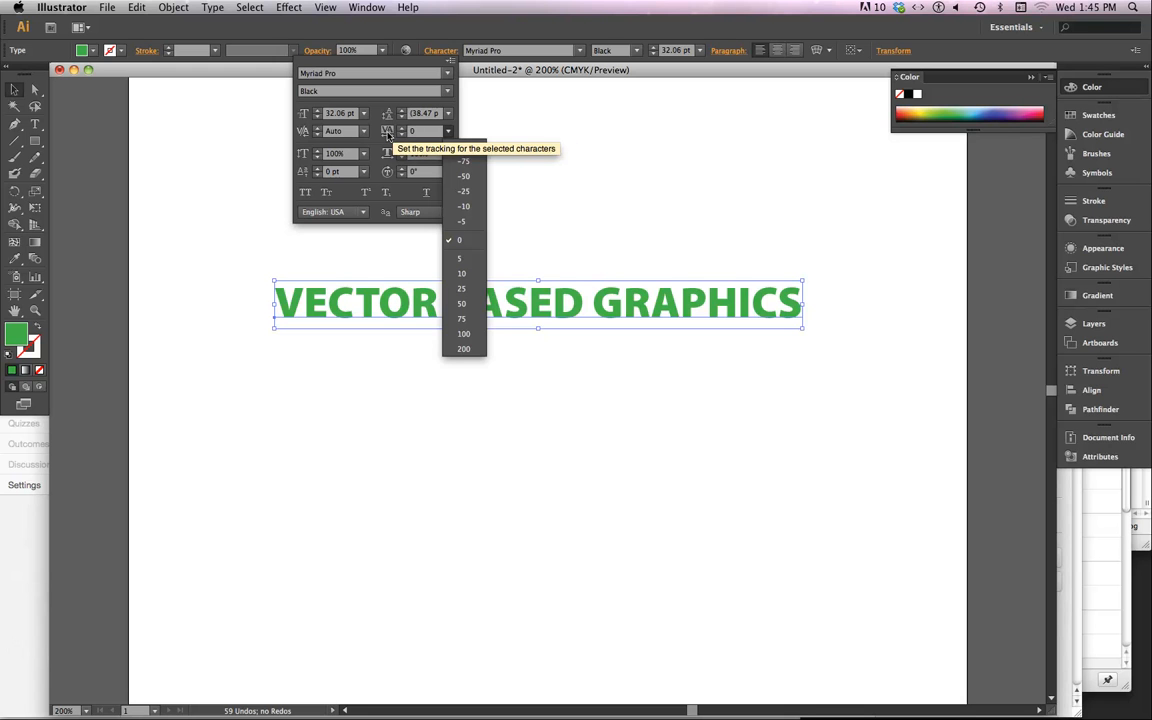
{"action": "left_click", "coordinate": [466, 177]}
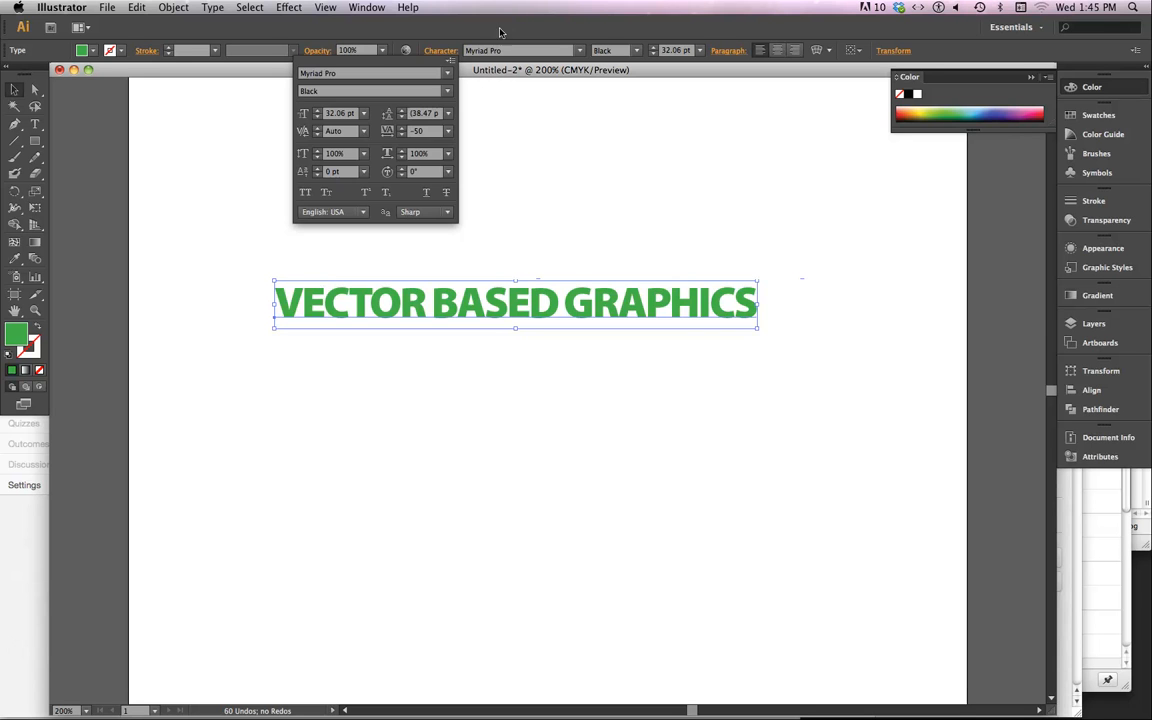
{"action": "left_click", "coordinate": [452, 27]}
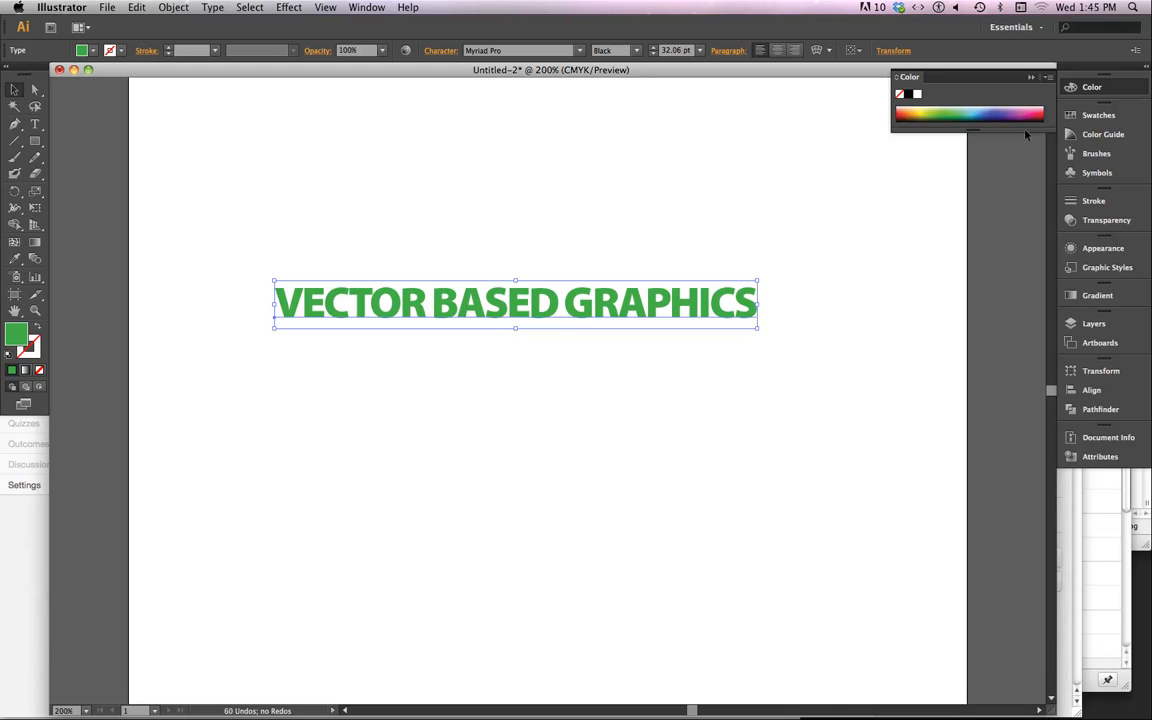
Start the 3D Extrude & Bevel effect on the headline with its preview turned on, keeping the artwork in view.
{"action": "left_click", "coordinate": [926, 72]}
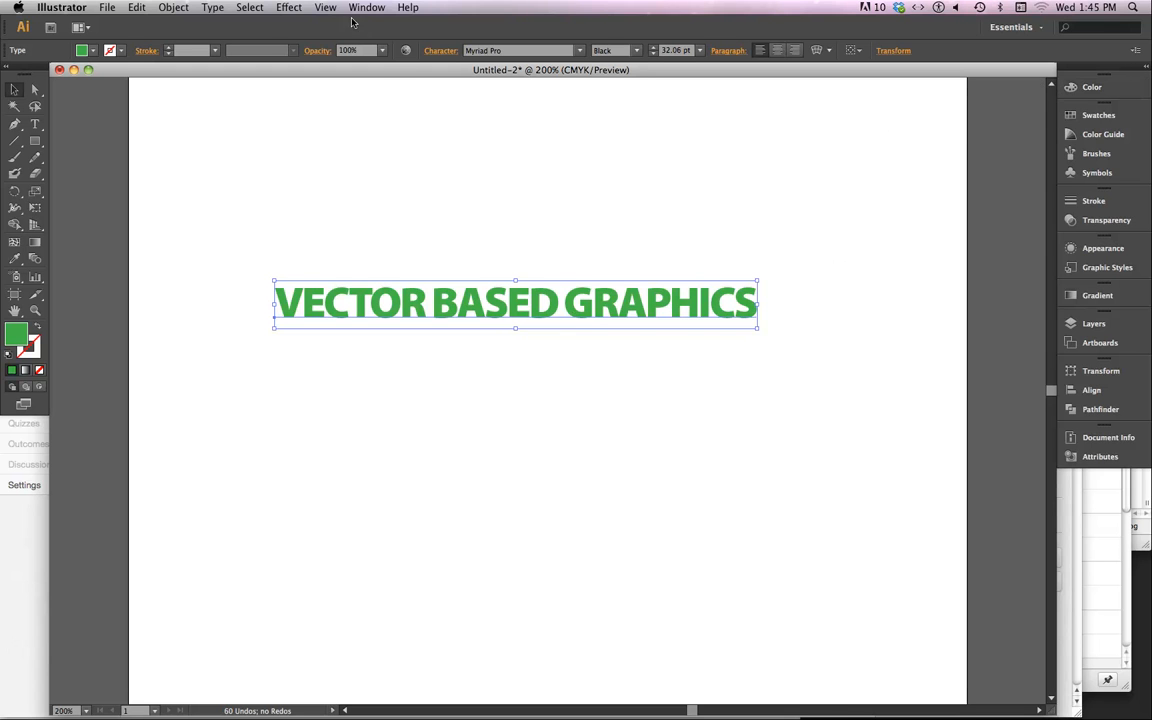
{"action": "left_click", "coordinate": [289, 7]}
{"action": "mouse_move", "coordinate": [326, 108]}
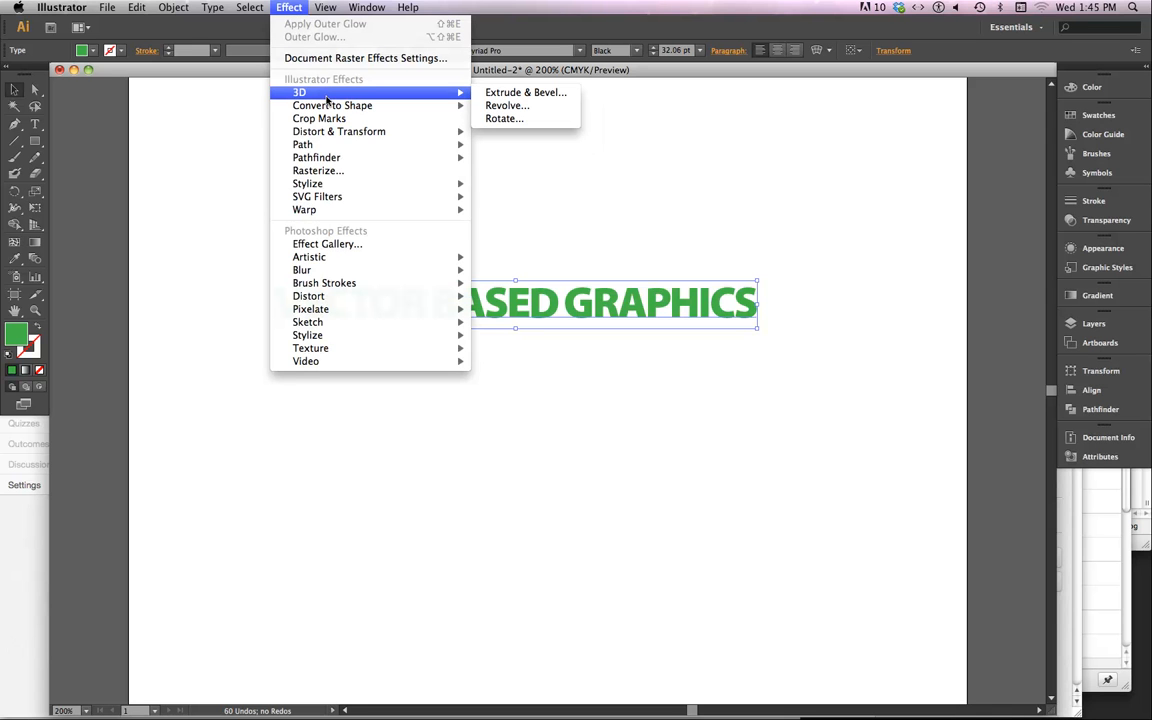
{"action": "left_click", "coordinate": [540, 96]}
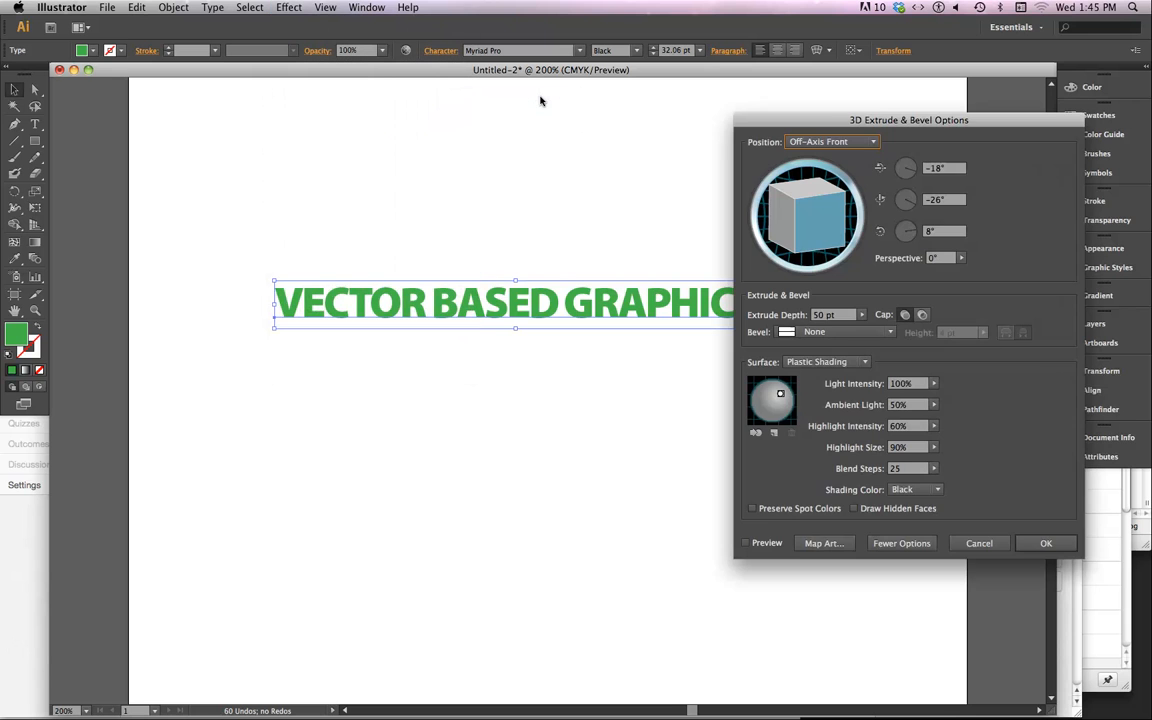
{"action": "left_click_drag", "start_coordinate": [841, 119], "coordinate": [789, 88]}
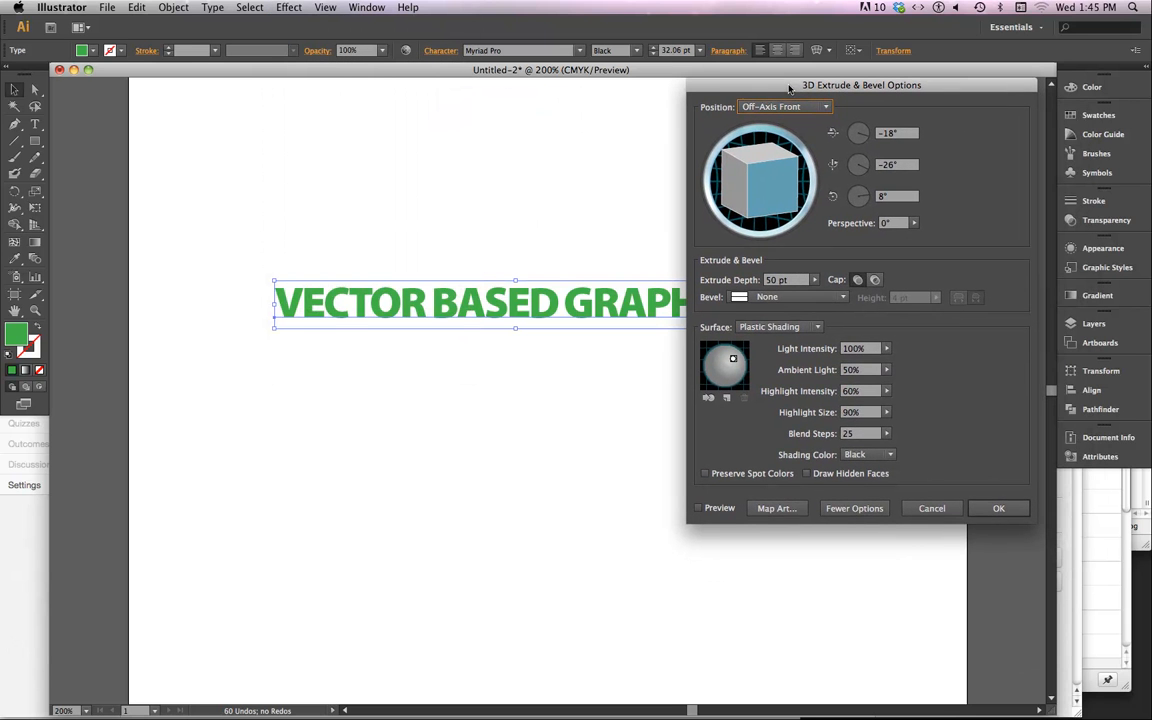
{"action": "left_click", "coordinate": [700, 508]}
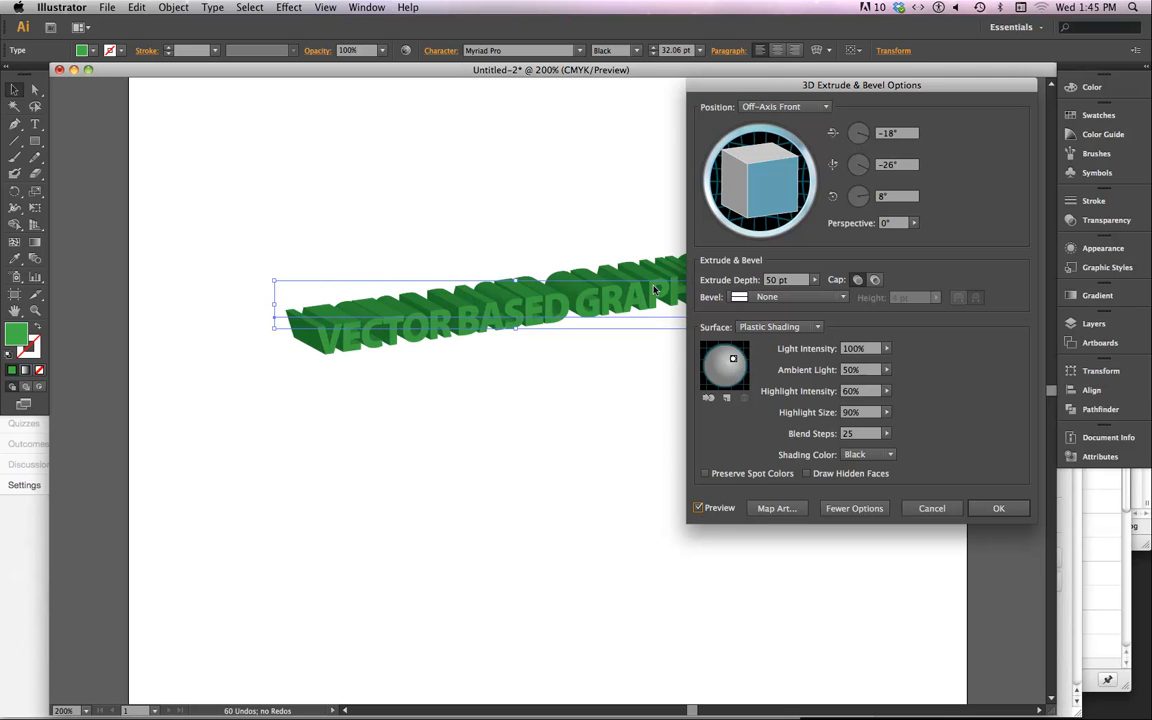
{"action": "left_click_drag", "start_coordinate": [781, 88], "coordinate": [702, 348]}
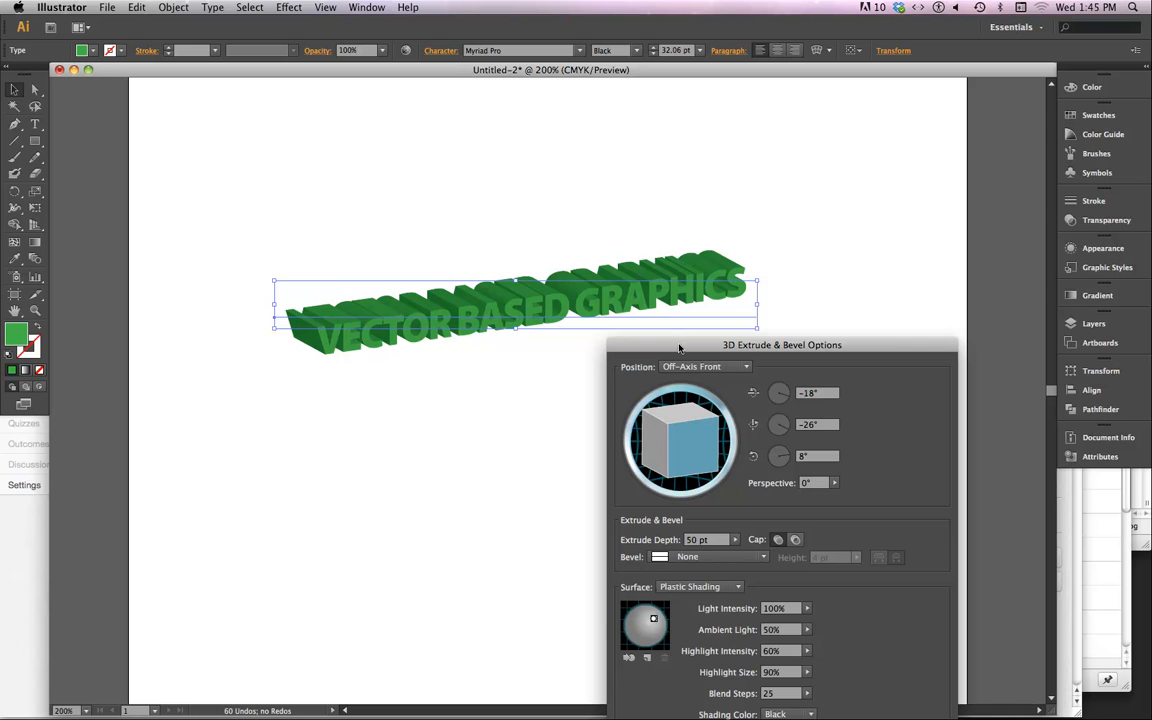
{"action": "left_click_drag", "start_coordinate": [679, 348], "coordinate": [785, 152]}
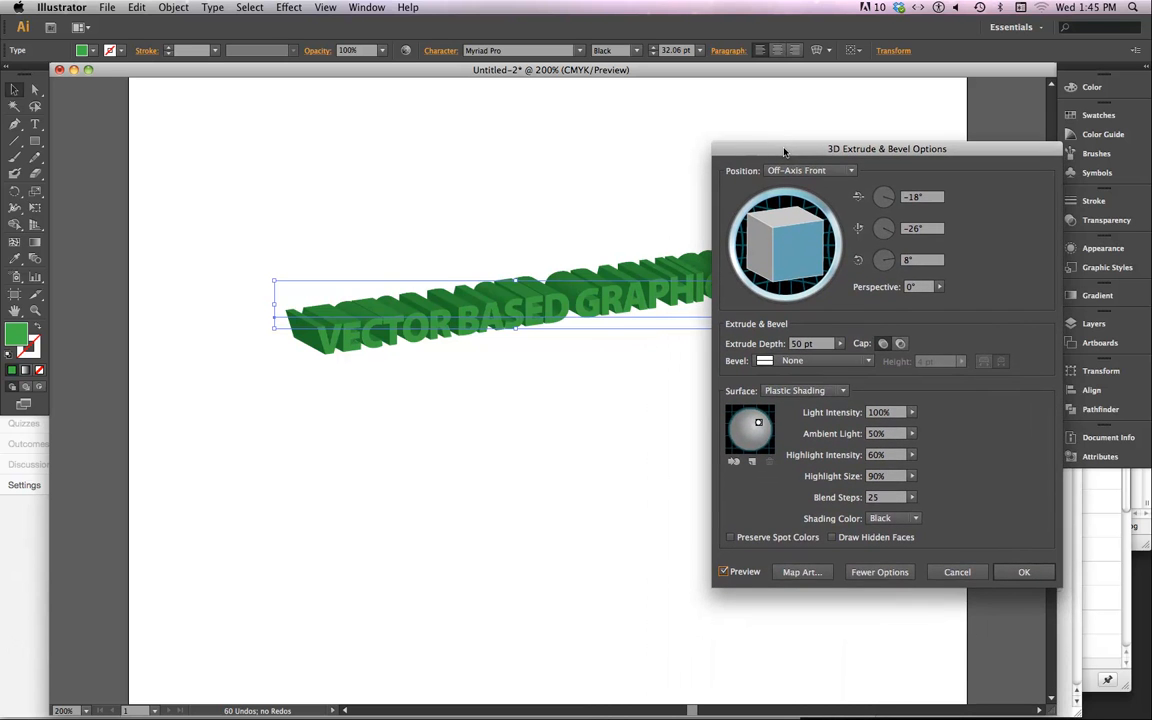
{"action": "left_click_drag", "start_coordinate": [866, 152], "coordinate": [856, 155]}
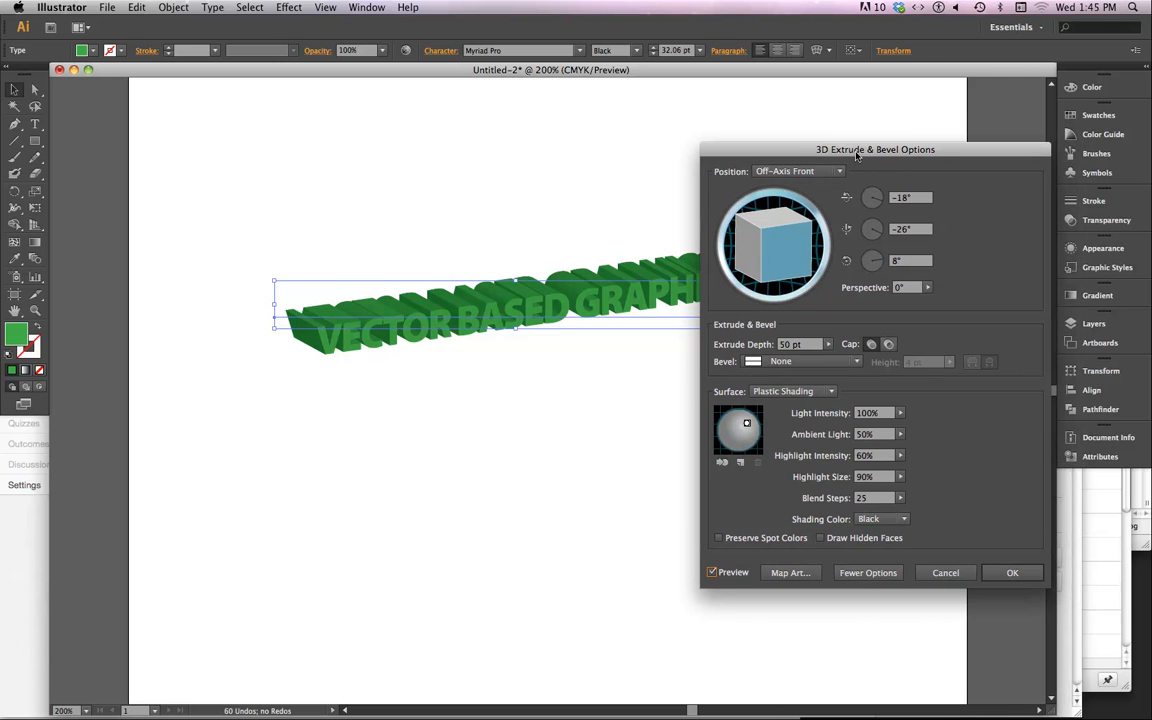
Rotate the extruded headline freely to a custom rotation of -10° about X, 10° about Y and 10° about Z.
{"action": "left_click_drag", "start_coordinate": [735, 226], "coordinate": [793, 255]}
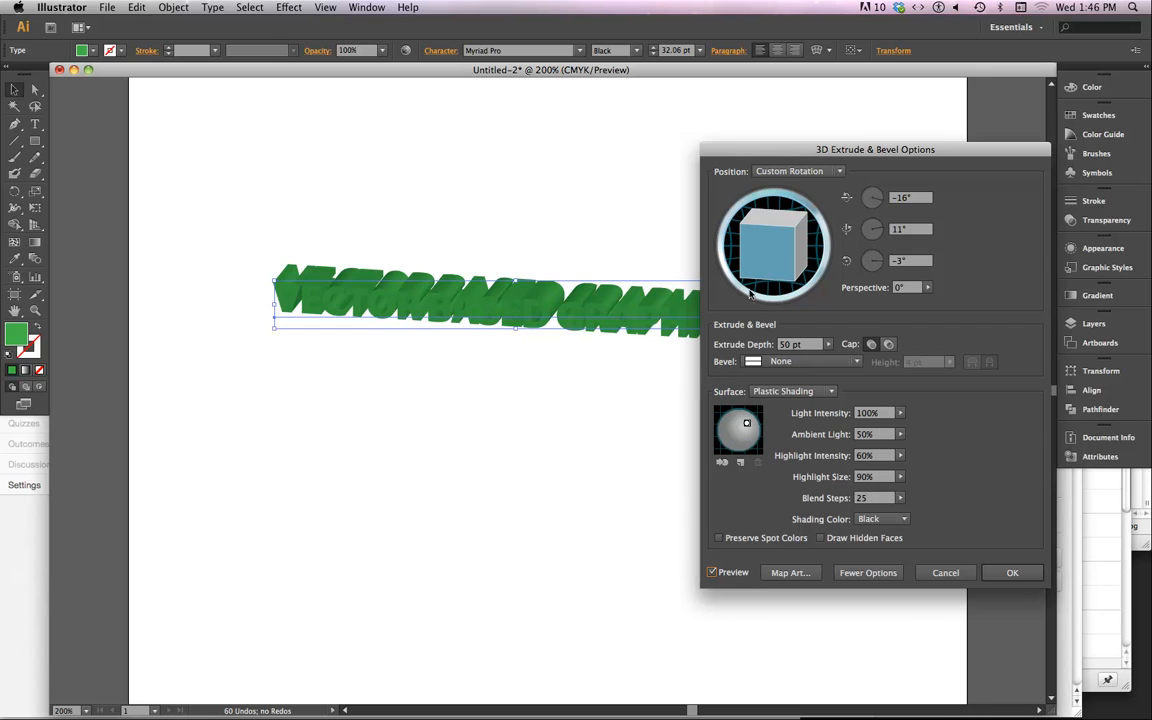
{"action": "left_click_drag", "start_coordinate": [767, 218], "coordinate": [773, 211]}
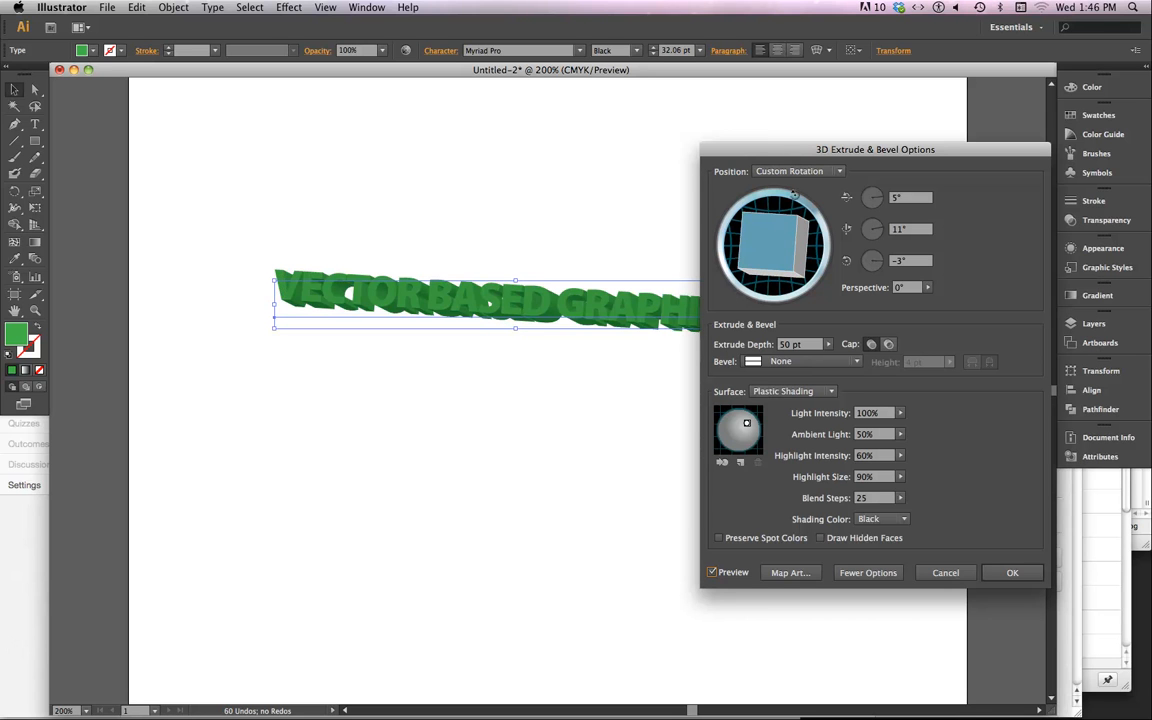
{"action": "left_click_drag", "start_coordinate": [794, 194], "coordinate": [803, 241]}
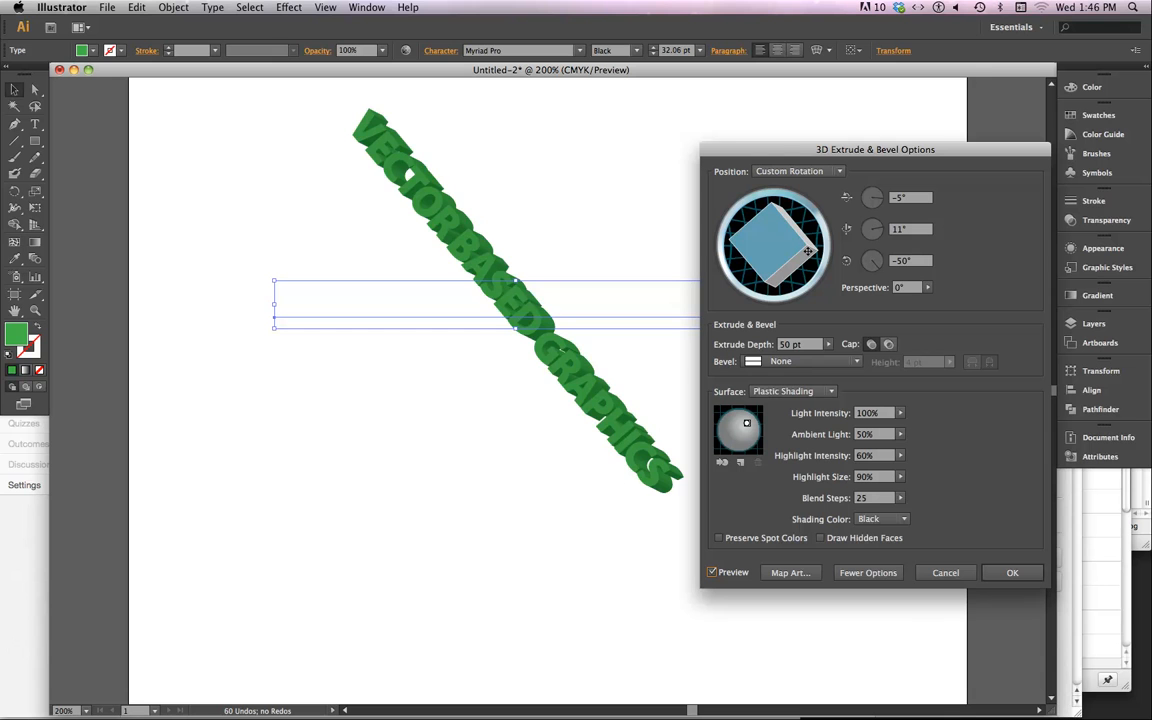
{"action": "mouse_move", "coordinate": [808, 251]}
{"action": "left_mouse_down"}
{"action": "mouse_move", "coordinate": [797, 220]}
{"action": "mouse_move", "coordinate": [790, 232]}
{"action": "left_mouse_up"}
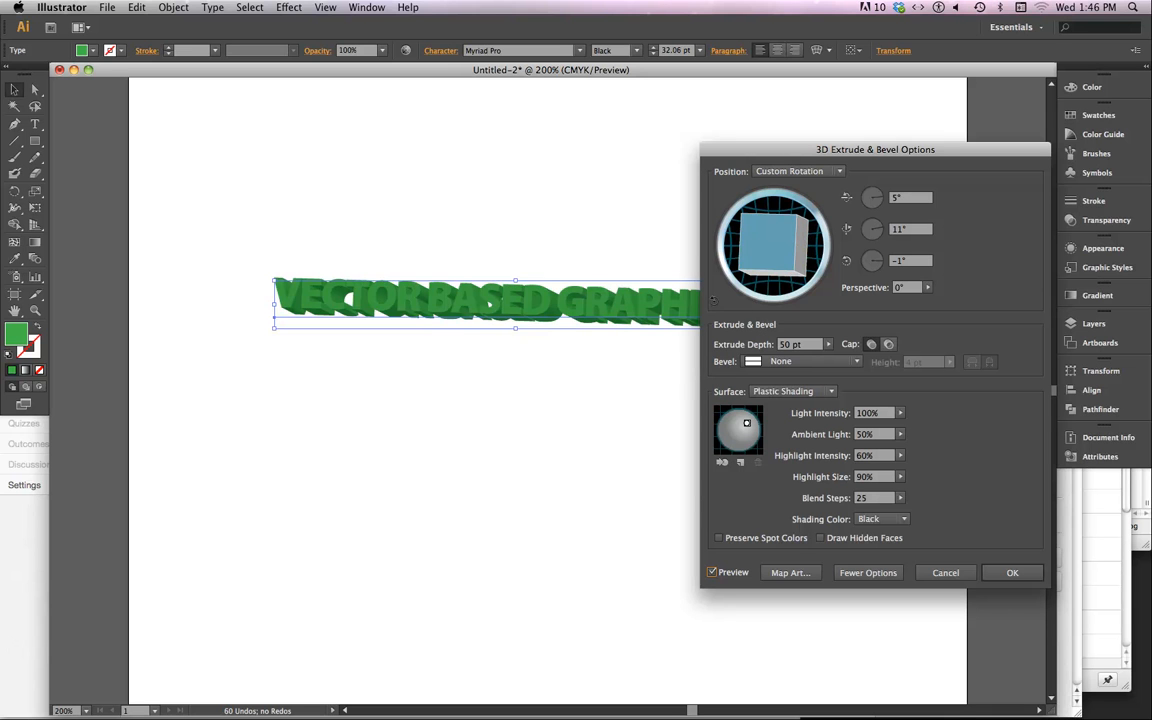
{"action": "left_click_drag", "start_coordinate": [788, 262], "coordinate": [808, 264]}
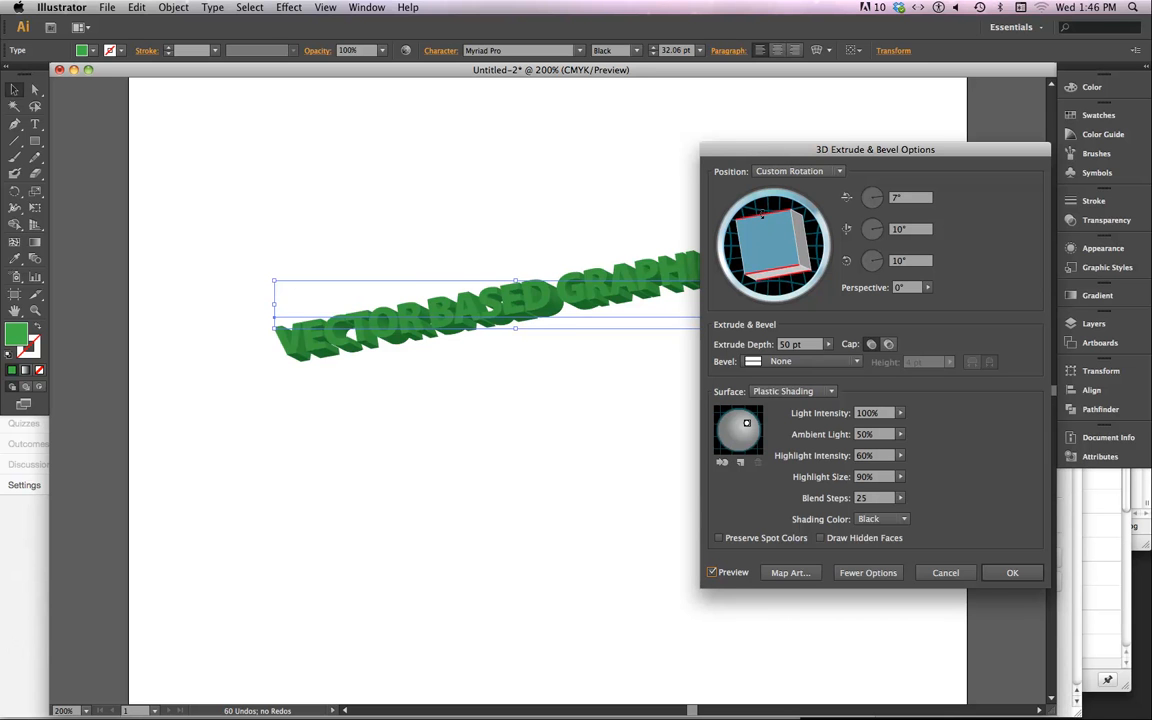
{"action": "left_click_drag", "start_coordinate": [761, 215], "coordinate": [762, 223]}
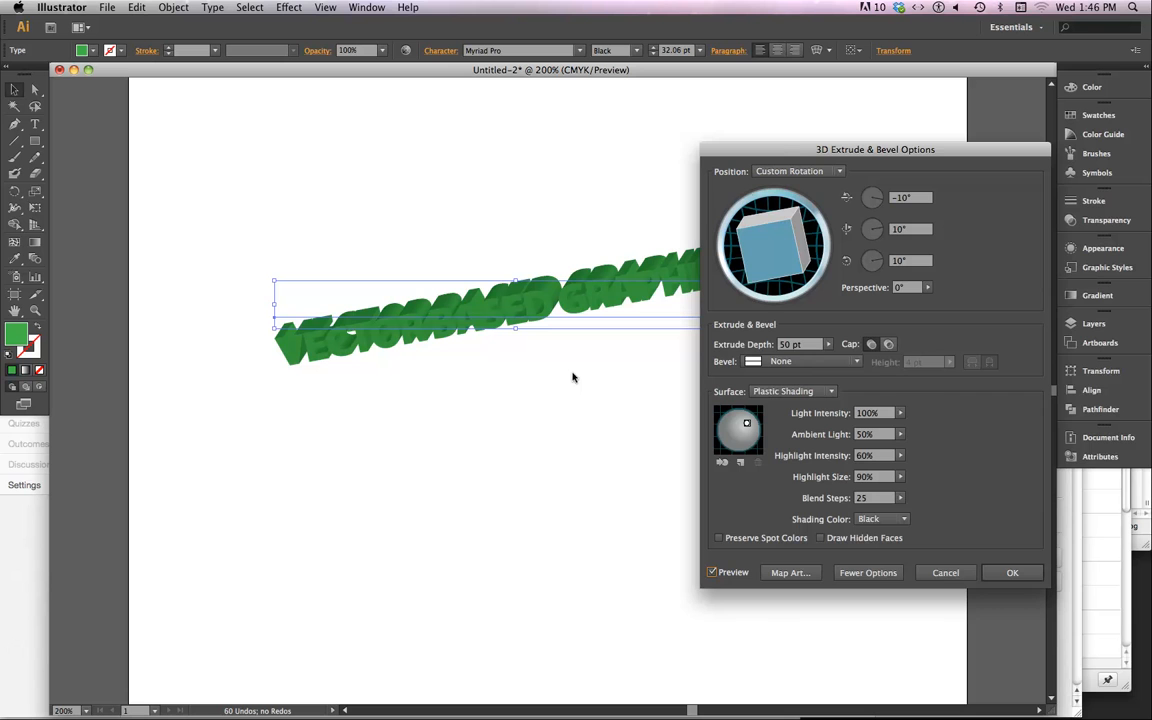
Move the light slightly lower on the shading sphere and apply the 3D effect.
{"action": "left_click_drag", "start_coordinate": [785, 151], "coordinate": [841, 113]}
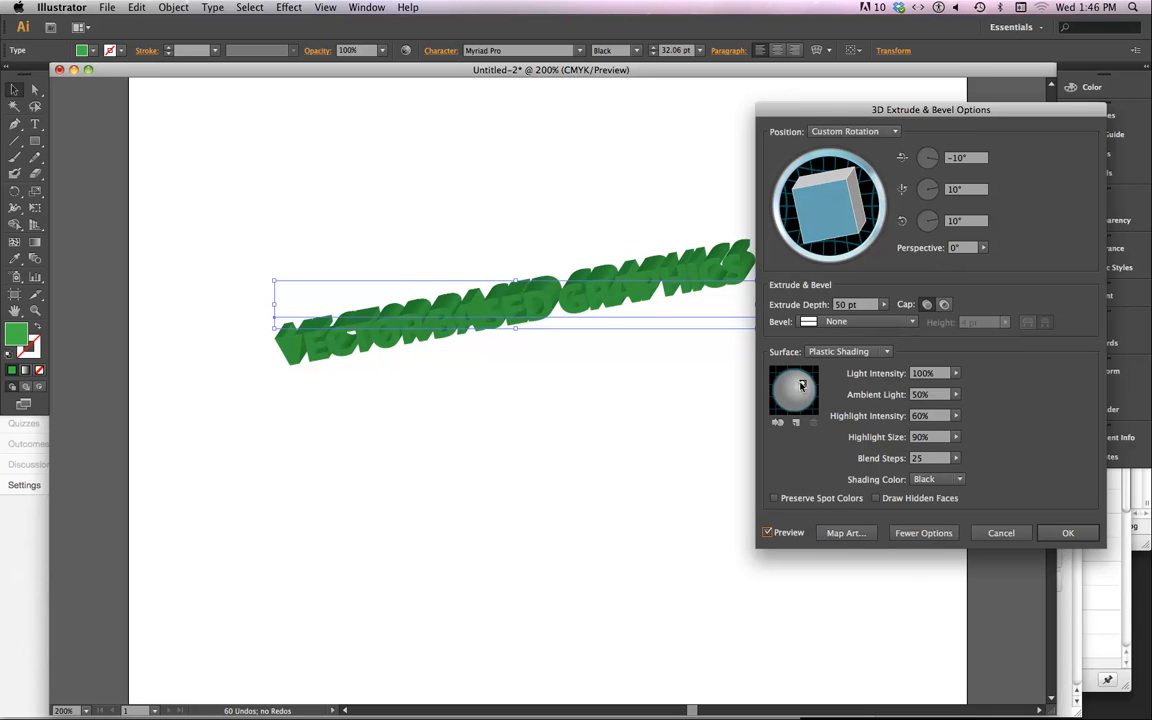
{"action": "mouse_move", "coordinate": [801, 384]}
{"action": "left_mouse_down"}
{"action": "mouse_move", "coordinate": [781, 385]}
{"action": "mouse_move", "coordinate": [786, 403]}
{"action": "mouse_move", "coordinate": [803, 391]}
{"action": "left_mouse_up"}
{"action": "left_click", "coordinate": [1067, 533]}
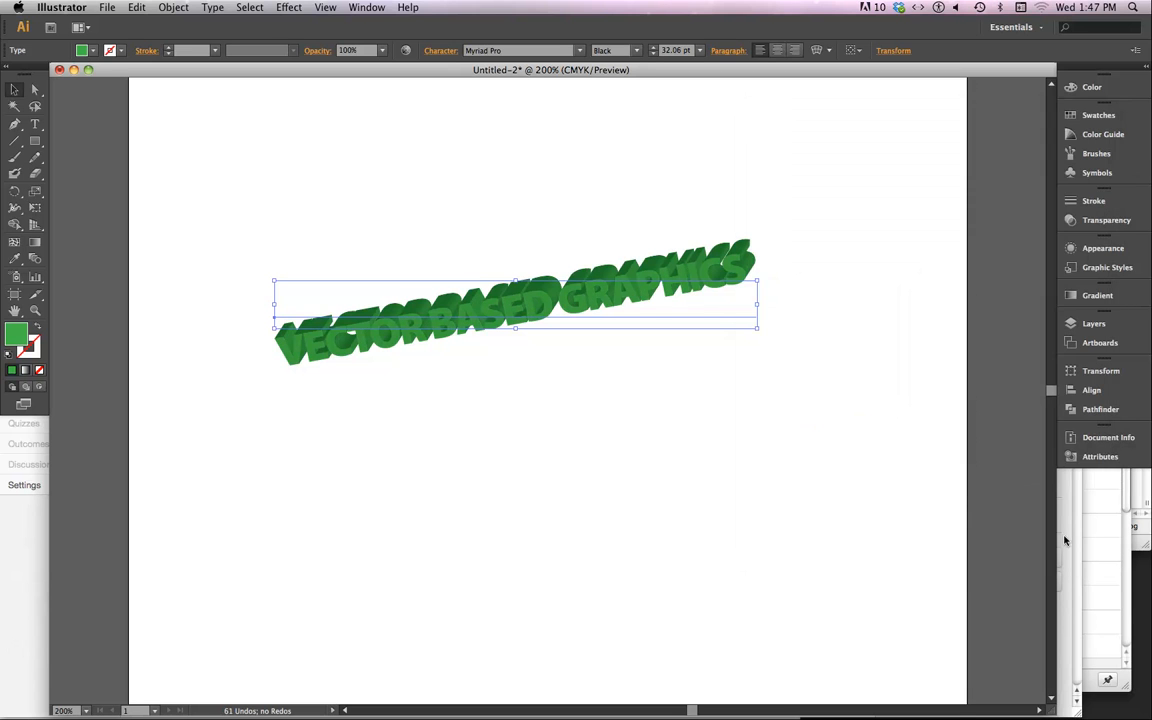
Reopen the headline's 3D Extrude & Bevel effect for editing at 400% zoom, with its preview turned on.
{"action": "key", "text": "super+equal"}
{"action": "key", "text": "super+equal"}
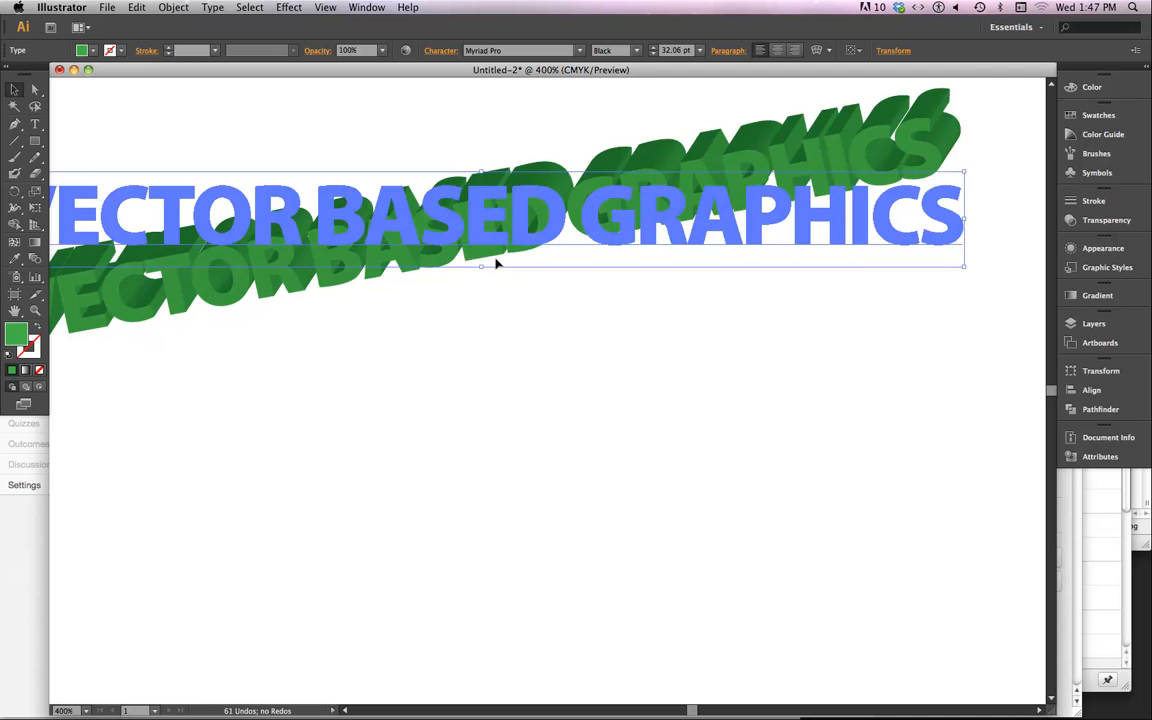
{"action": "left_click_drag", "start_coordinate": [496, 257], "coordinate": [432, 358]}
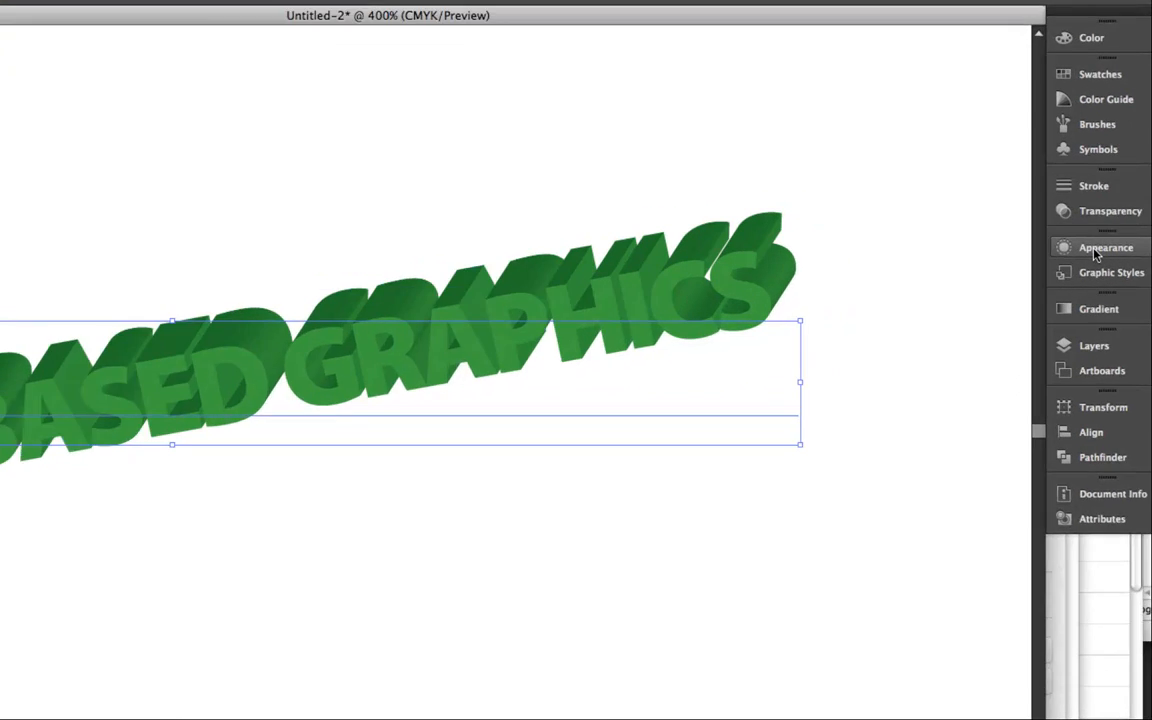
{"action": "left_click", "coordinate": [1097, 251]}
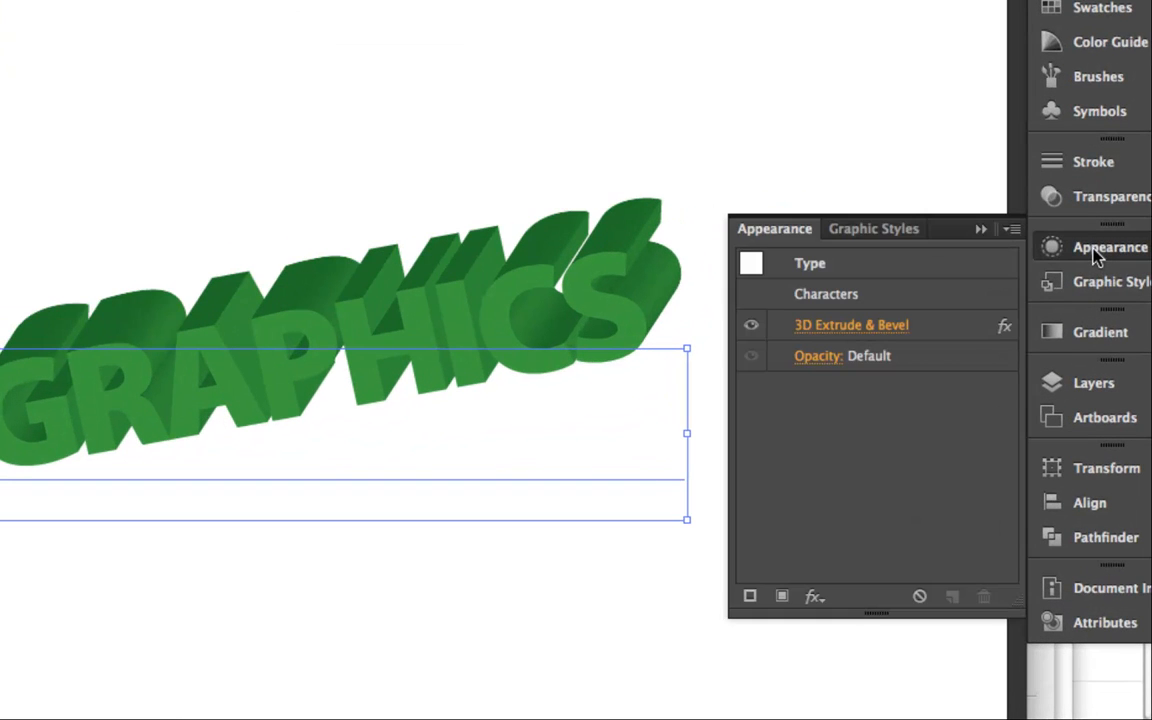
{"action": "left_click", "coordinate": [848, 334]}
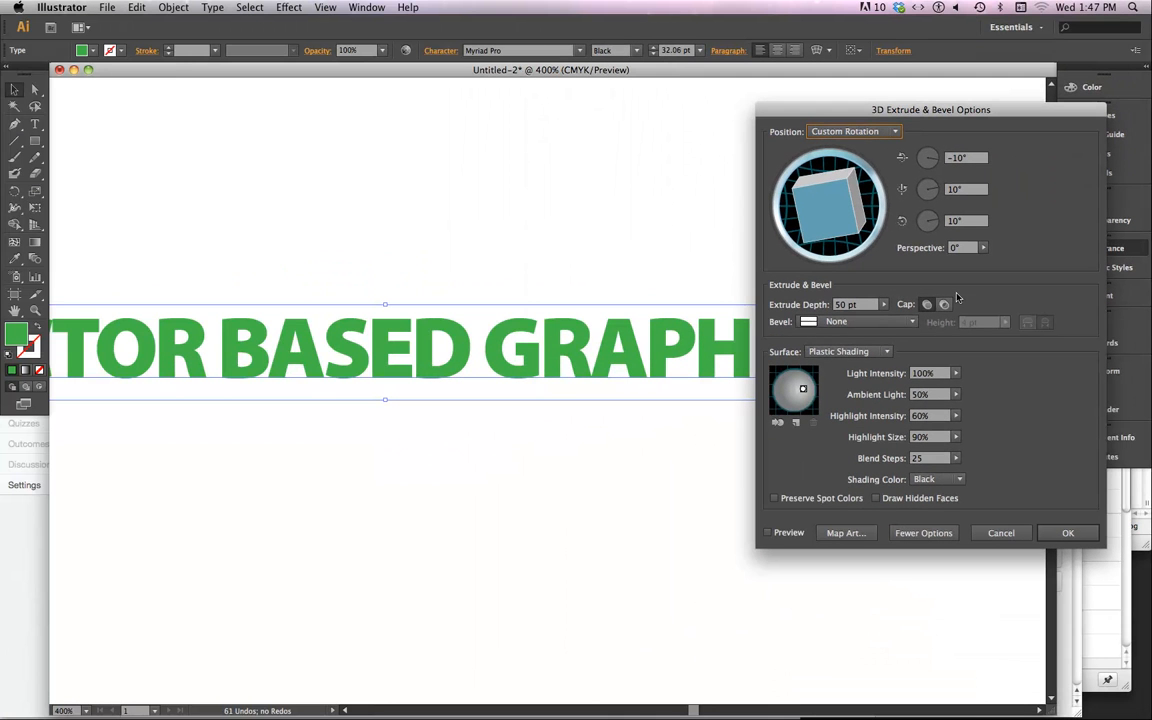
{"action": "left_click", "coordinate": [768, 533]}
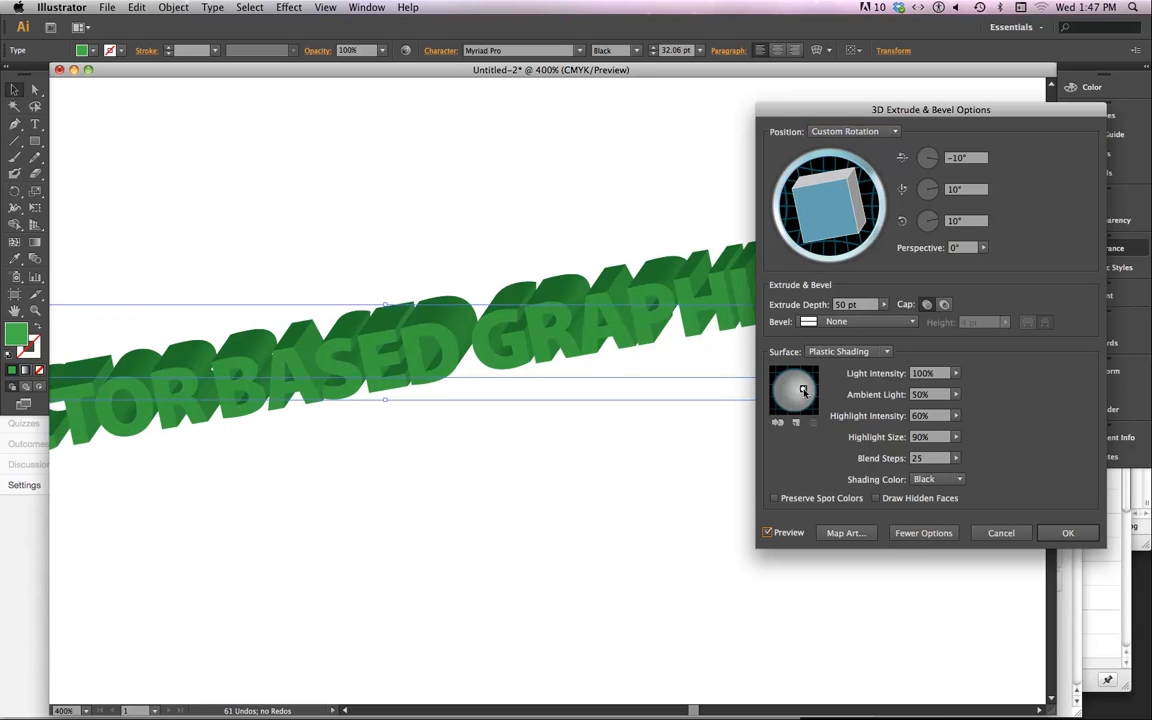
Send the light behind the object, place it at the sphere's upper right, and add a second light.
{"action": "mouse_move", "coordinate": [803, 390]}
{"action": "left_mouse_down"}
{"action": "mouse_move", "coordinate": [785, 399]}
{"action": "mouse_move", "coordinate": [781, 380]}
{"action": "left_mouse_up"}
{"action": "left_click", "coordinate": [778, 423]}
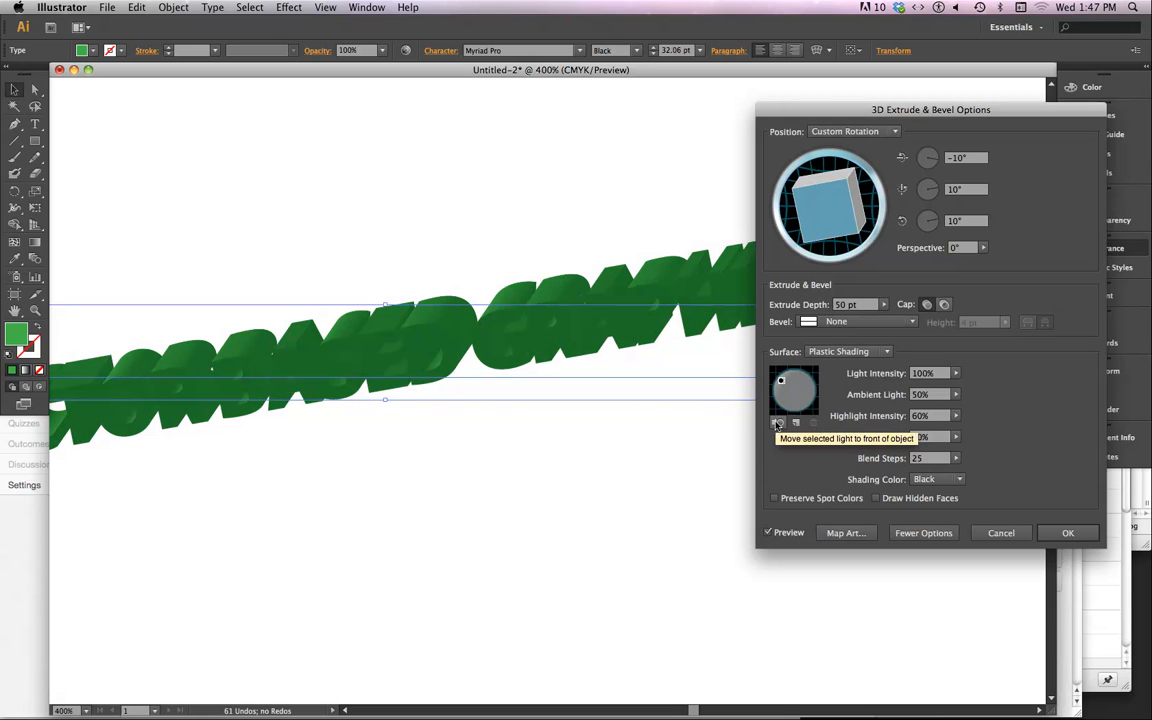
{"action": "left_click_drag", "start_coordinate": [786, 381], "coordinate": [802, 375]}
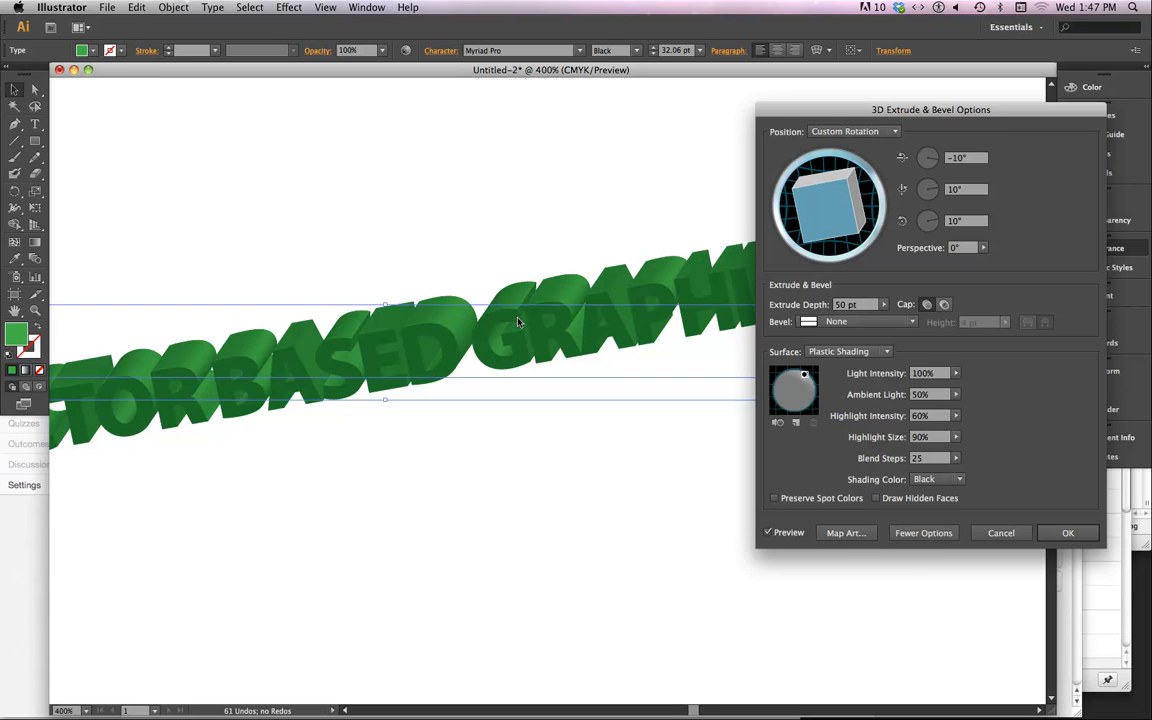
{"action": "mouse_move", "coordinate": [805, 378]}
{"action": "left_mouse_down"}
{"action": "mouse_move", "coordinate": [797, 391]}
{"action": "mouse_move", "coordinate": [806, 378]}
{"action": "left_mouse_up"}
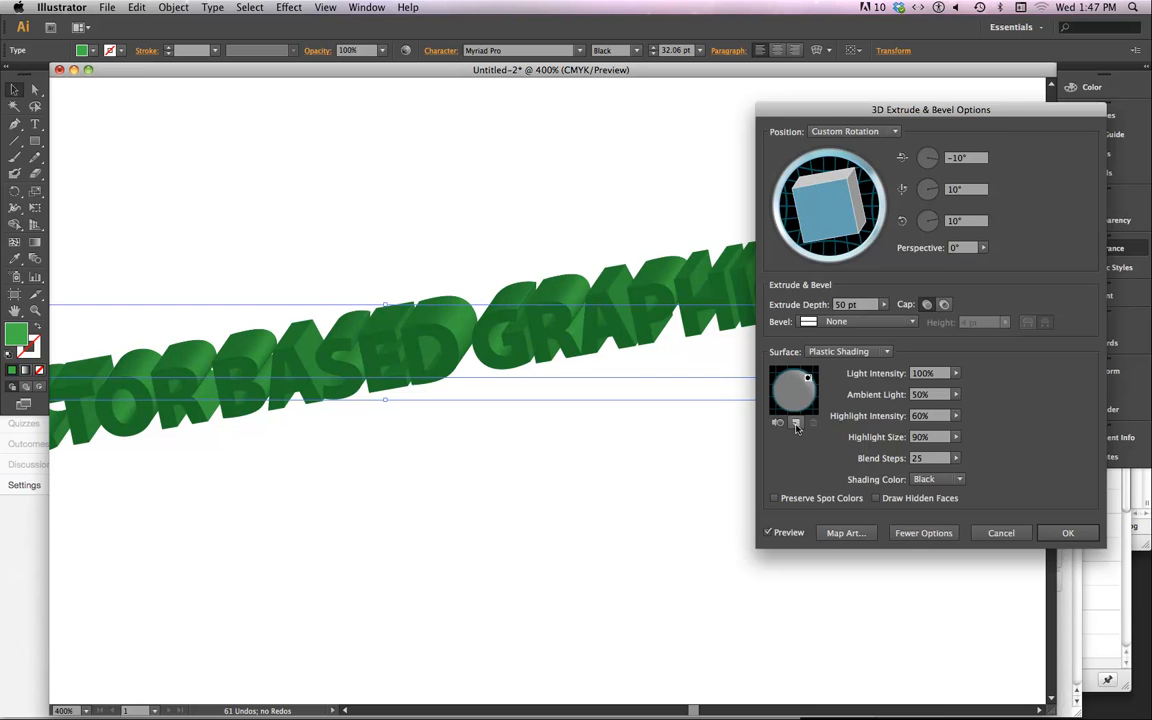
{"action": "left_click", "coordinate": [797, 424]}
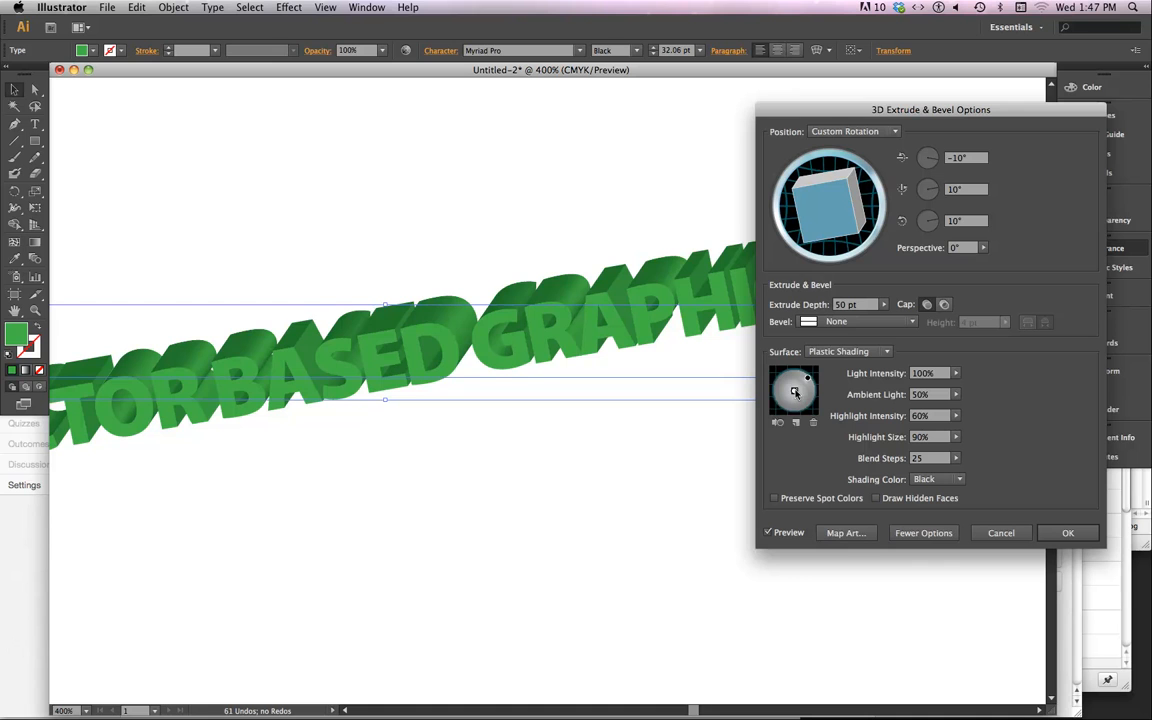
Place the second light at the shading sphere's lower left and reduce the ambient light to 16%.
{"action": "left_click_drag", "start_coordinate": [794, 389], "coordinate": [778, 392]}
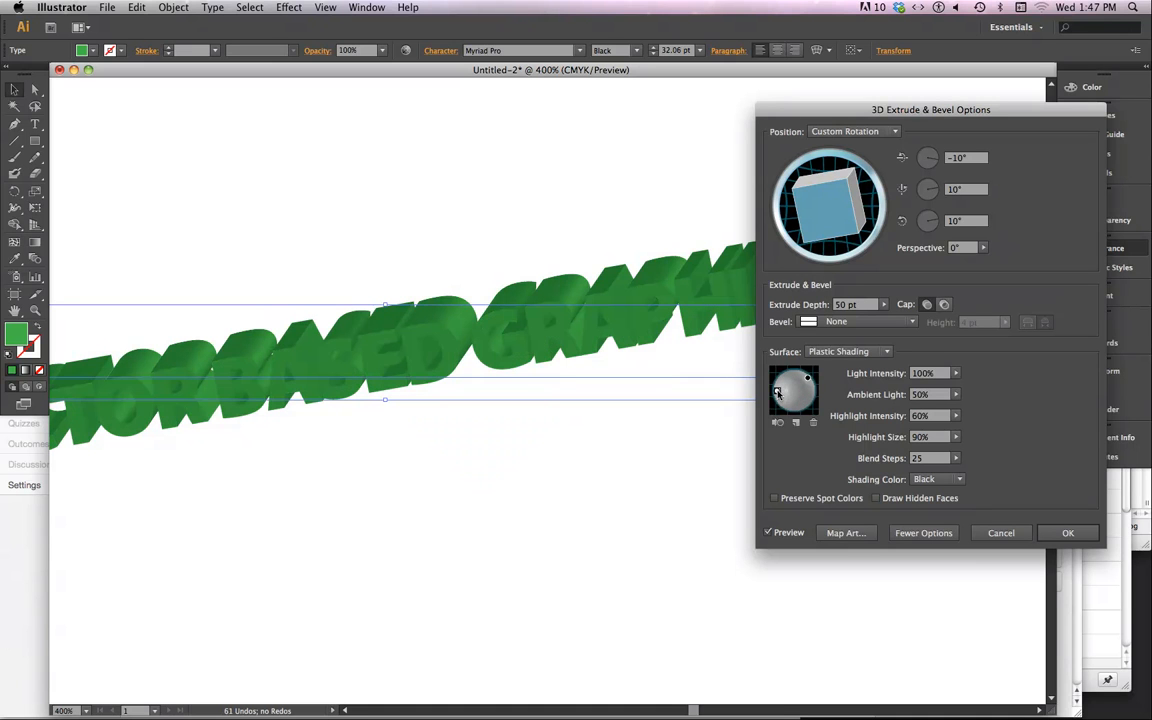
{"action": "left_click_drag", "start_coordinate": [778, 392], "coordinate": [786, 398]}
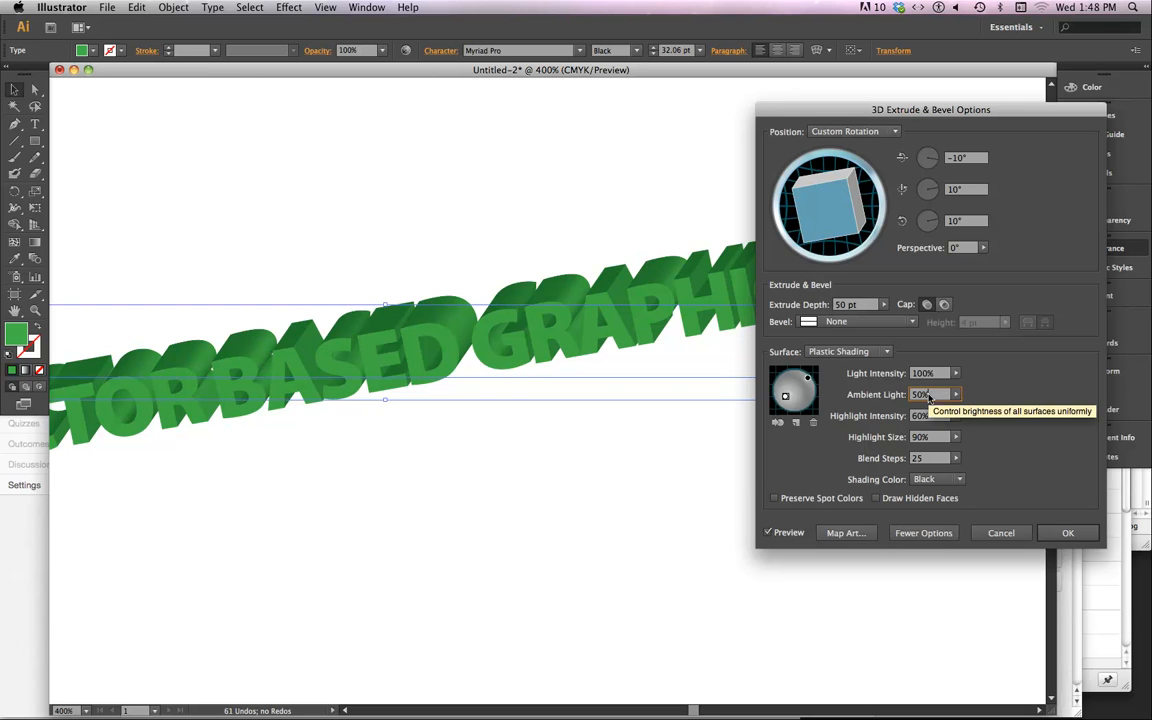
{"action": "left_click", "coordinate": [955, 394]}
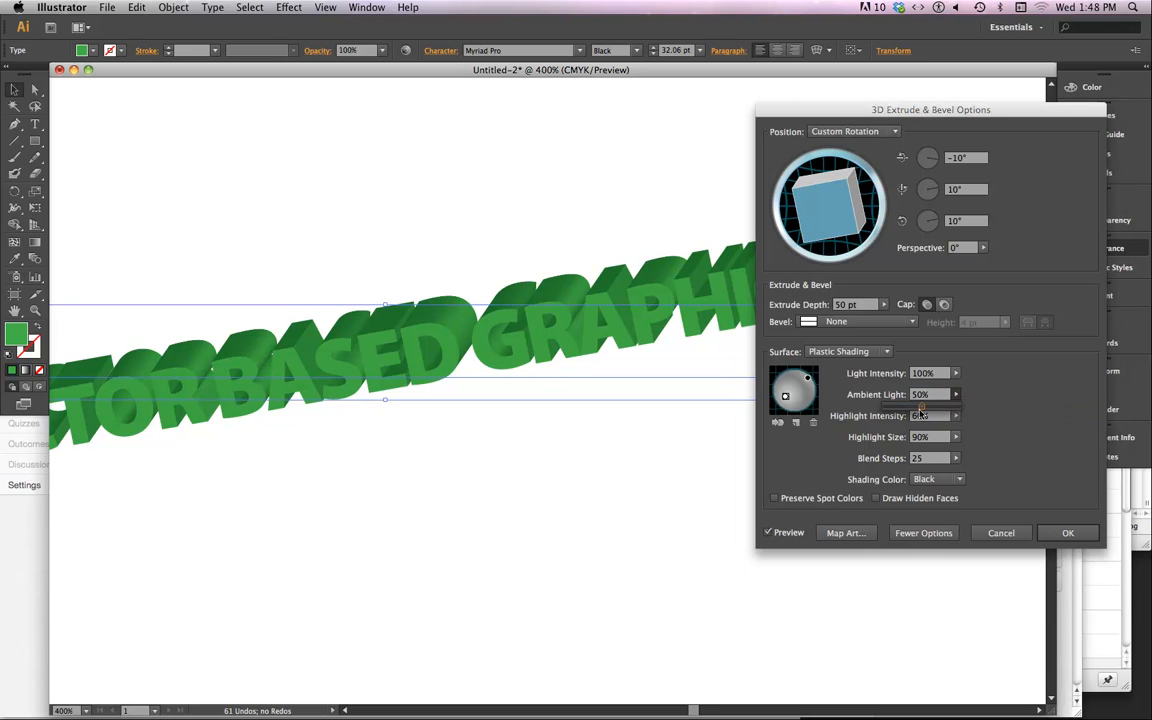
{"action": "mouse_move", "coordinate": [921, 411]}
{"action": "left_mouse_down"}
{"action": "mouse_move", "coordinate": [955, 410]}
{"action": "mouse_move", "coordinate": [907, 413]}
{"action": "left_mouse_up"}
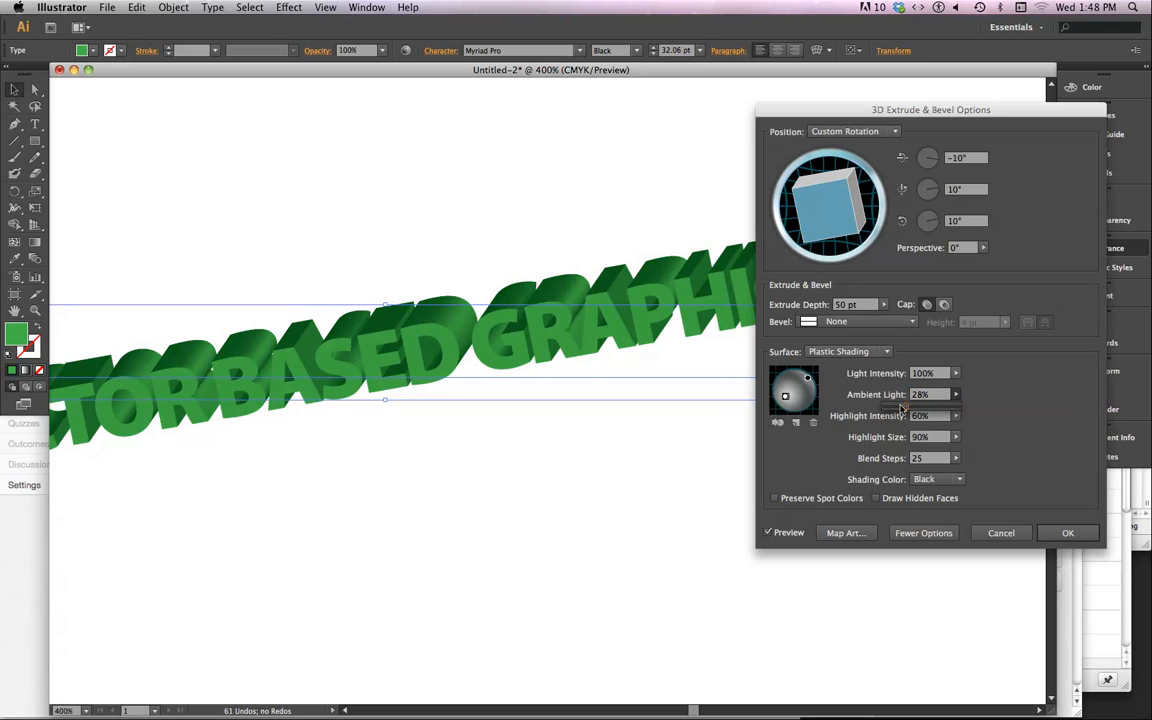
{"action": "left_click_drag", "start_coordinate": [903, 408], "coordinate": [897, 410]}
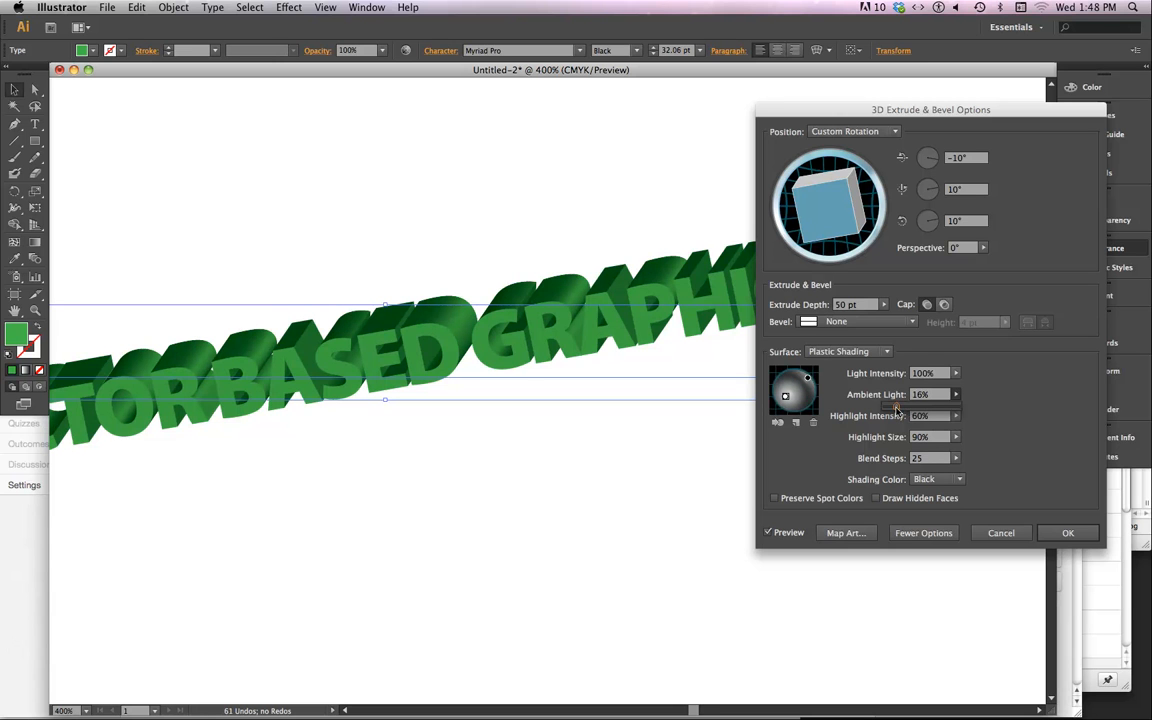
Set the highlight intensity to 46% with the upper-right light behind the object selected.
{"action": "left_click", "coordinate": [929, 417]}
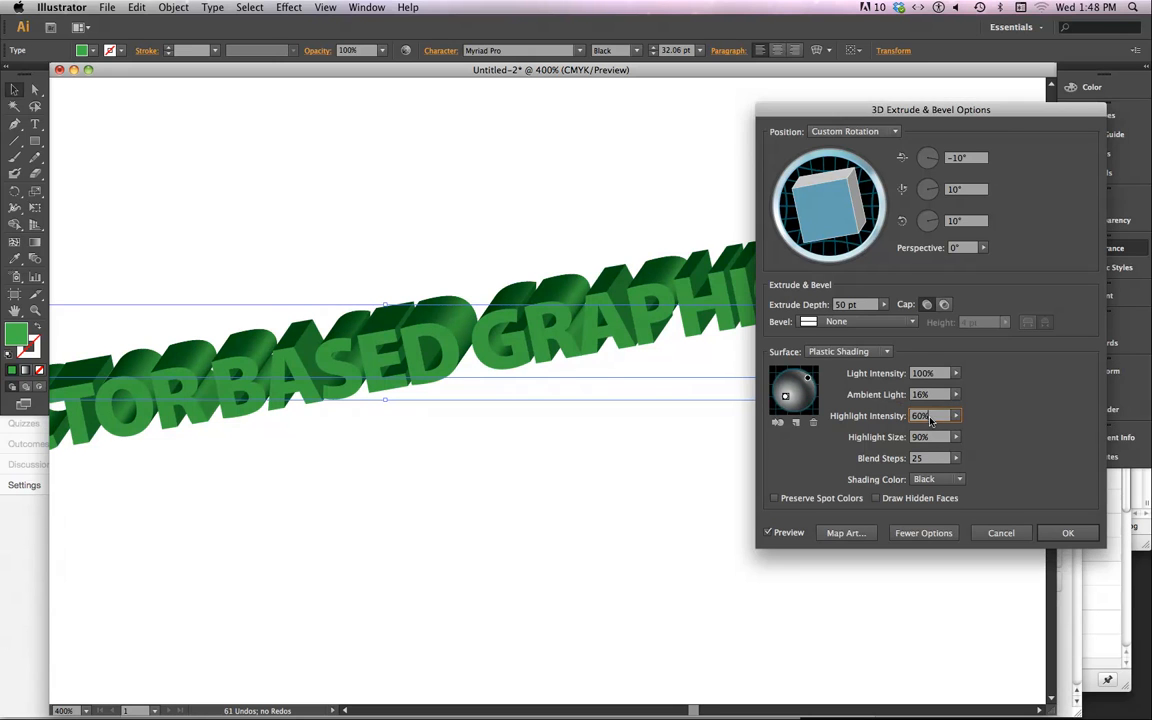
{"action": "left_click_drag", "start_coordinate": [956, 417], "coordinate": [929, 430]}
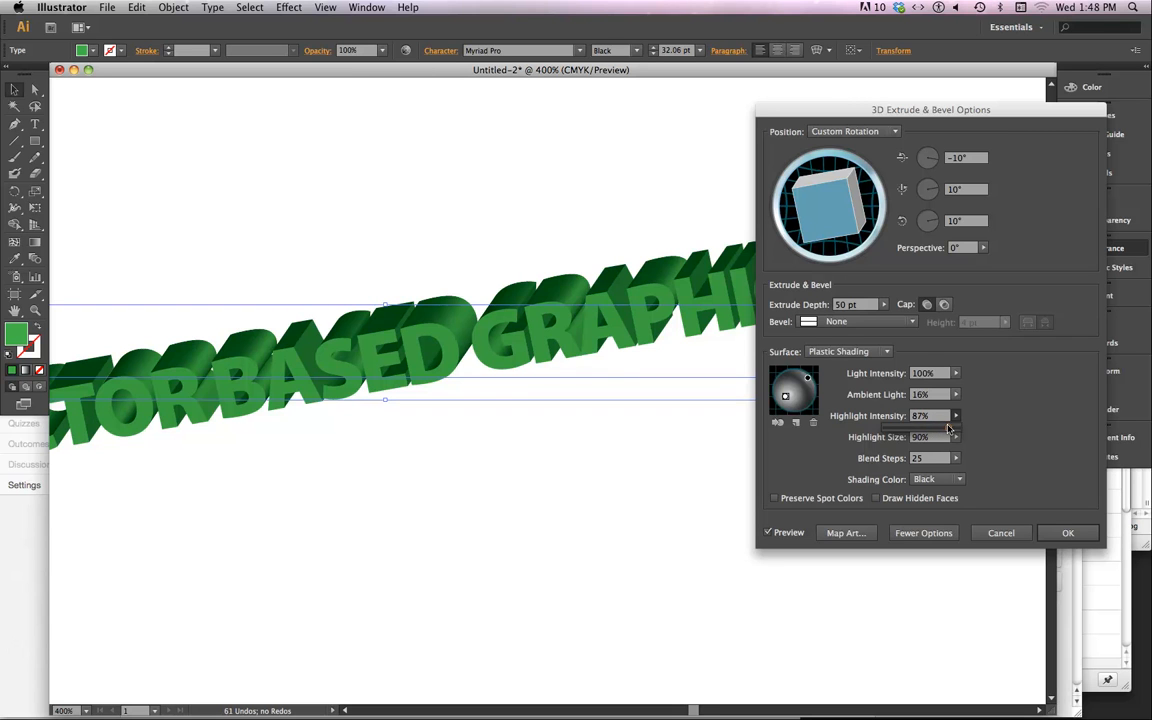
{"action": "left_click_drag", "start_coordinate": [949, 429], "coordinate": [886, 437]}
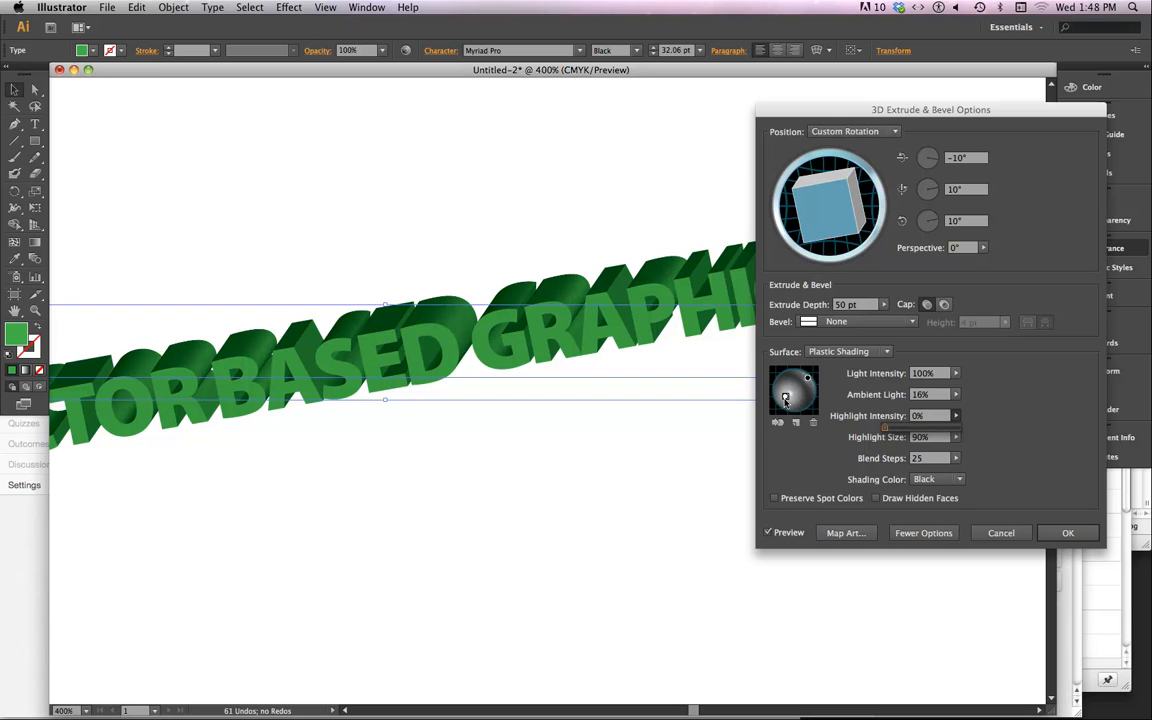
{"action": "left_click", "coordinate": [808, 378]}
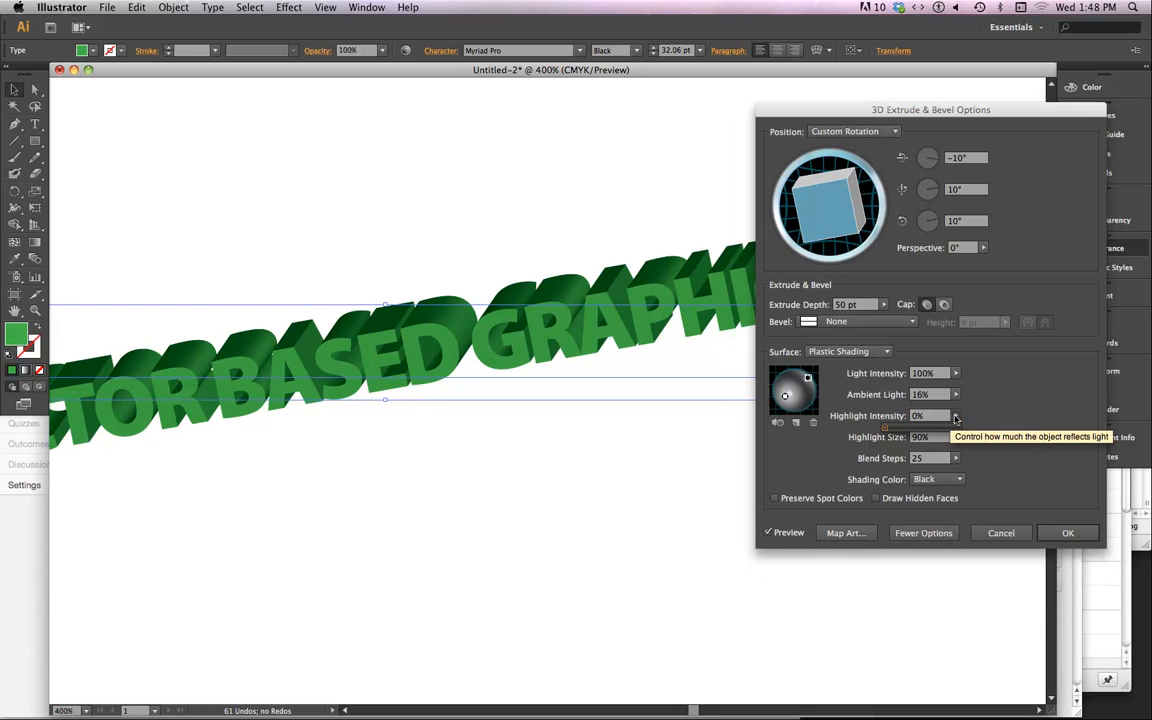
{"action": "left_click_drag", "start_coordinate": [955, 416], "coordinate": [919, 428]}
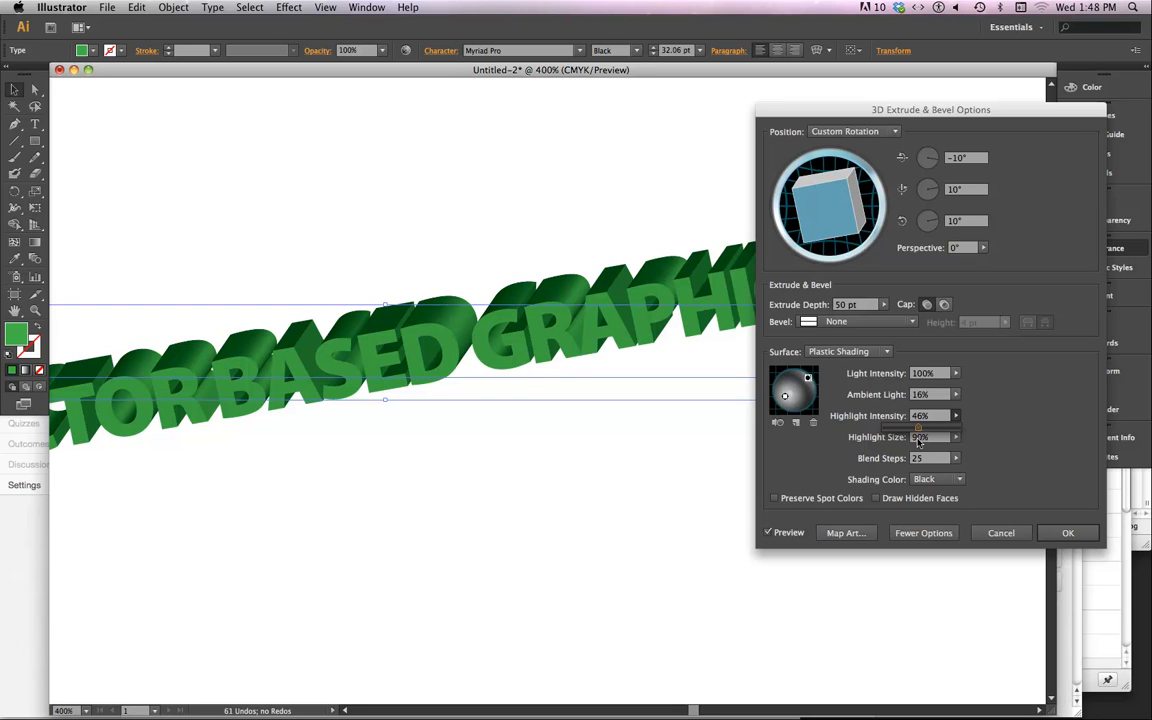
Set the headline's highlight size to 84% and its blend steps to 37.
{"action": "left_click", "coordinate": [920, 440]}
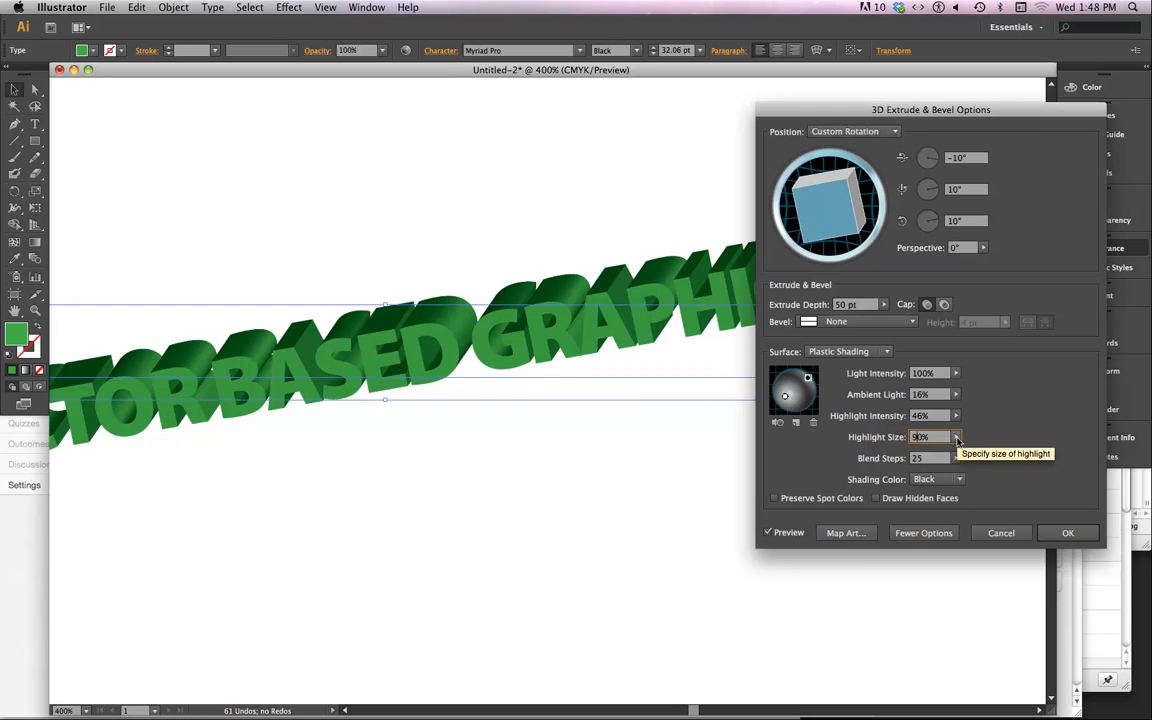
{"action": "left_click", "coordinate": [956, 438]}
{"action": "mouse_move", "coordinate": [951, 453]}
{"action": "left_mouse_down"}
{"action": "mouse_move", "coordinate": [930, 455]}
{"action": "mouse_move", "coordinate": [990, 450]}
{"action": "mouse_move", "coordinate": [945, 454]}
{"action": "left_mouse_up"}
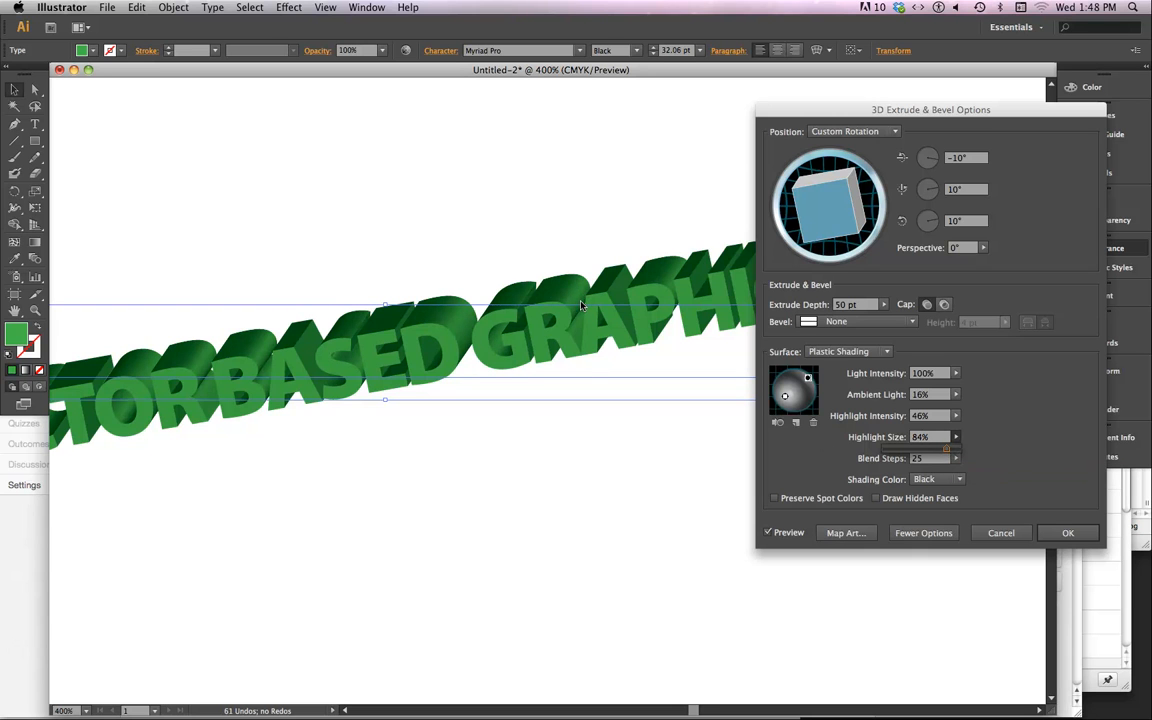
{"action": "left_click", "coordinate": [956, 458]}
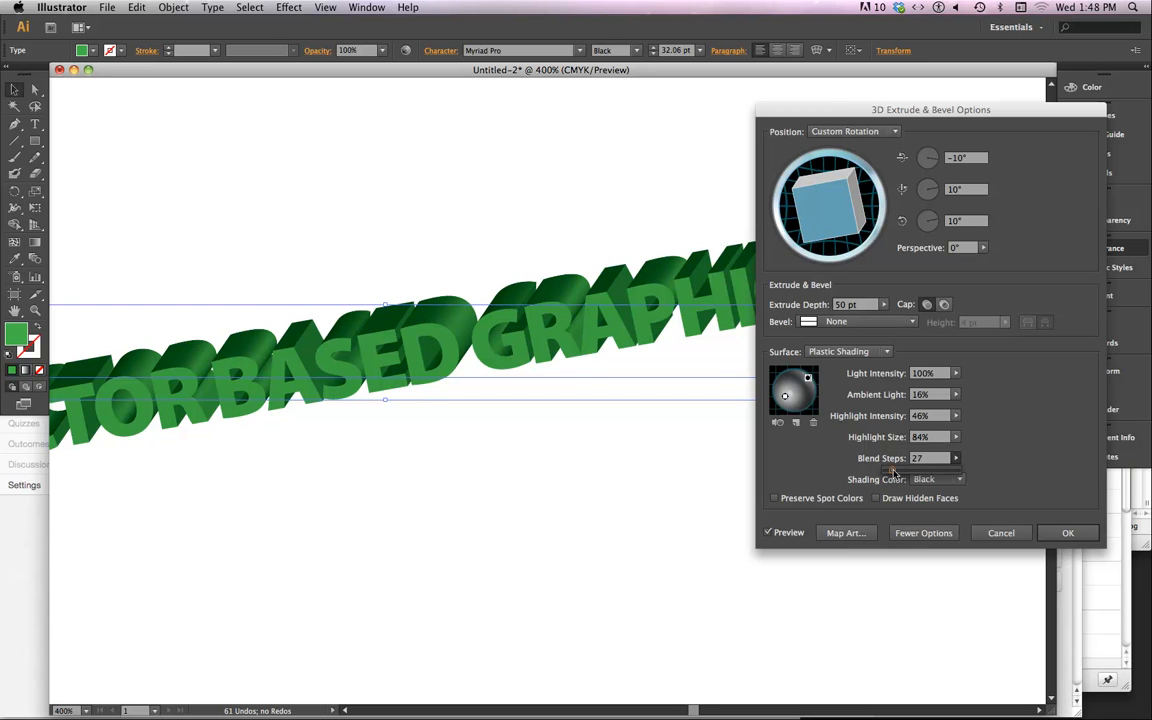
{"action": "mouse_move", "coordinate": [894, 472]}
{"action": "left_mouse_down"}
{"action": "mouse_move", "coordinate": [916, 473]}
{"action": "mouse_move", "coordinate": [895, 473]}
{"action": "left_mouse_up"}
{"action": "left_click_drag", "start_coordinate": [884, 478], "coordinate": [882, 478]}
{"action": "left_click_drag", "start_coordinate": [888, 474], "coordinate": [900, 472]}
Try the headline's 3D effect without a shading color and with a custom shading color.
{"action": "left_click", "coordinate": [941, 481]}
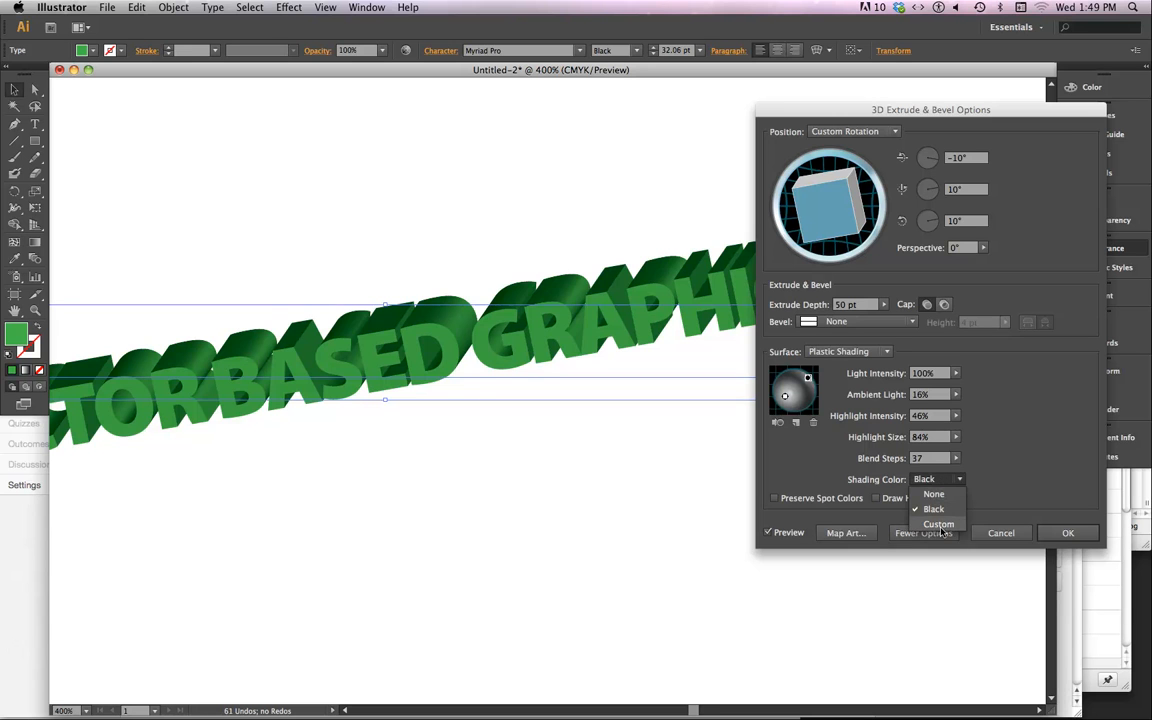
{"action": "left_click", "coordinate": [935, 495]}
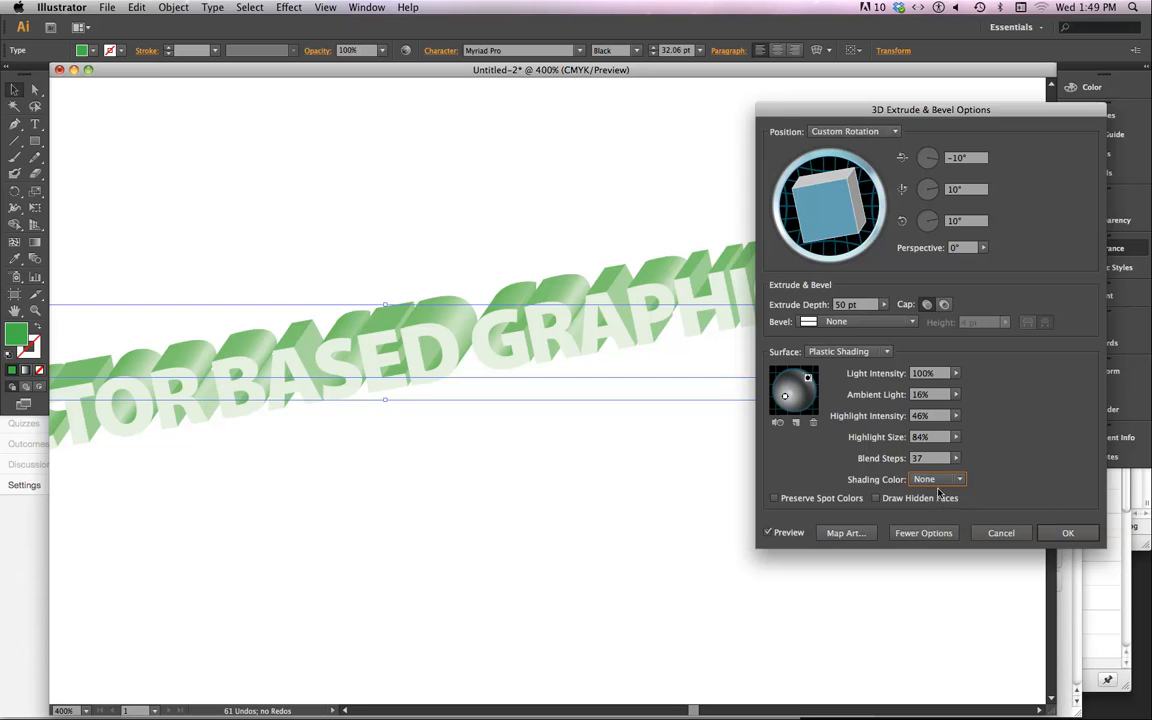
{"action": "left_click", "coordinate": [935, 480]}
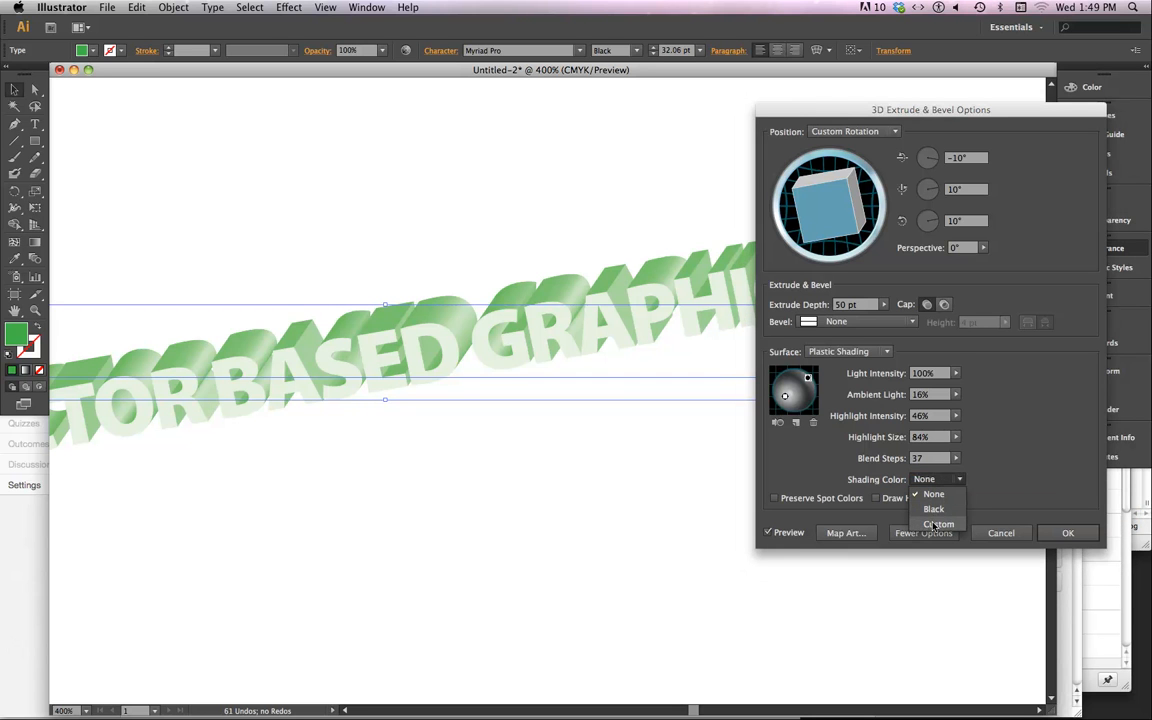
{"action": "left_click", "coordinate": [937, 524]}
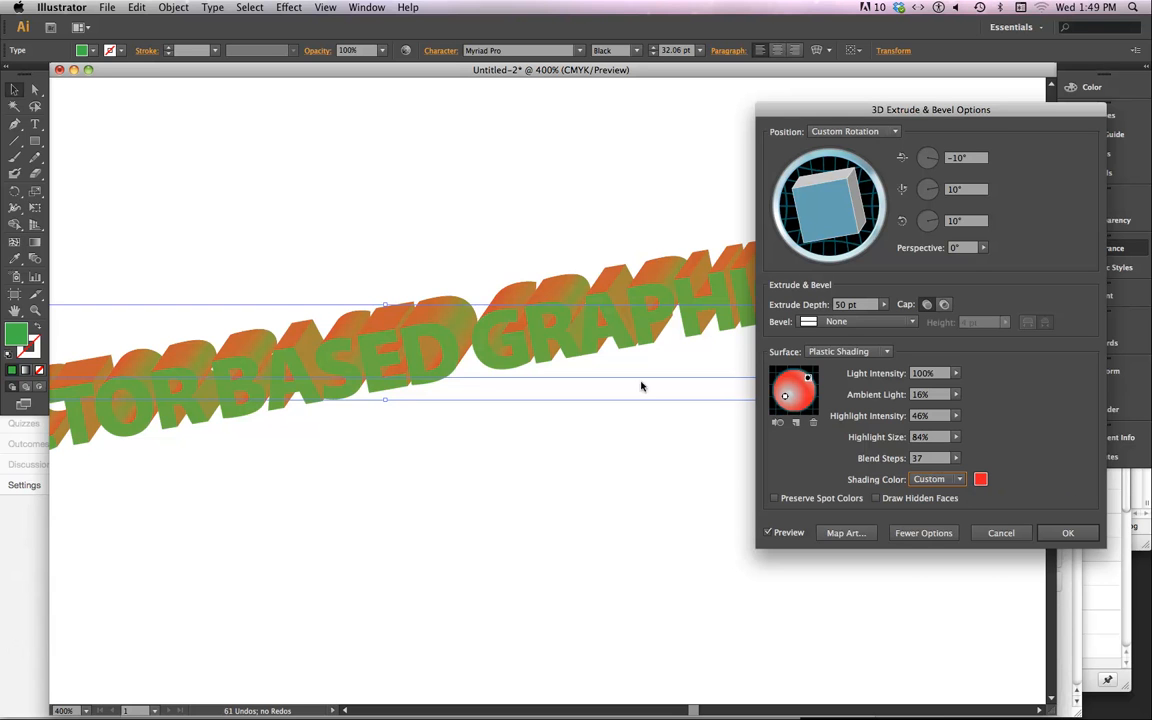
Set the custom shading color to dark purple, hex 340763.
{"action": "left_click", "coordinate": [980, 481]}
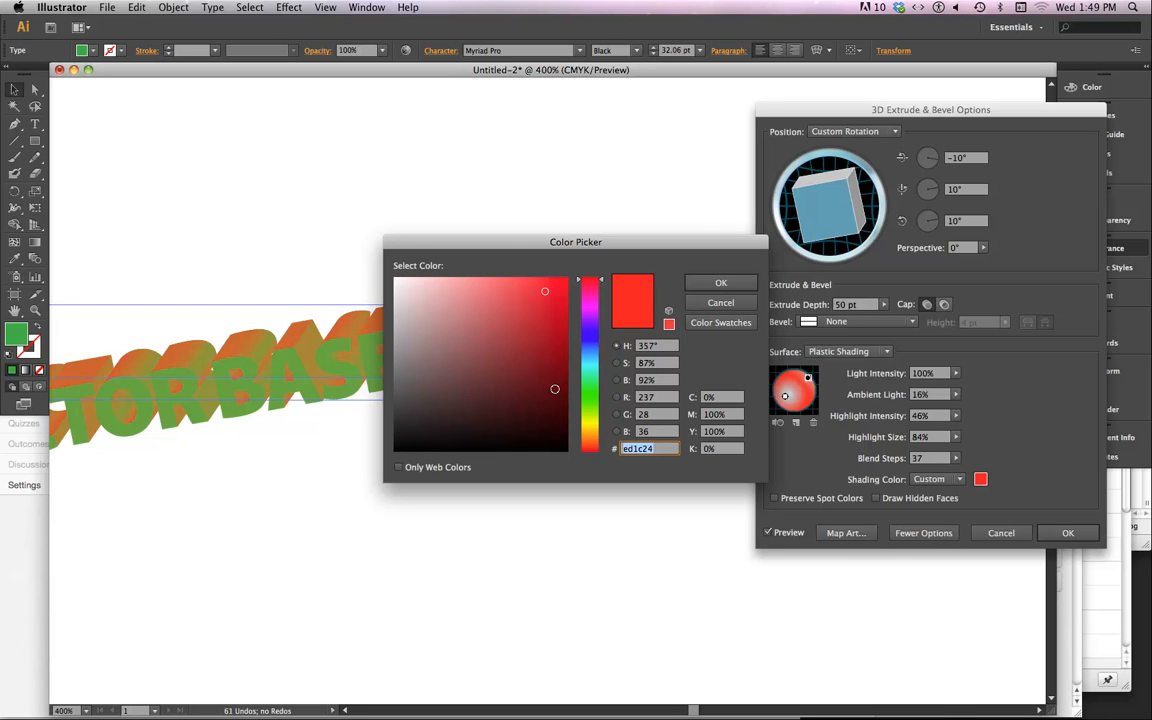
{"action": "left_click", "coordinate": [590, 341]}
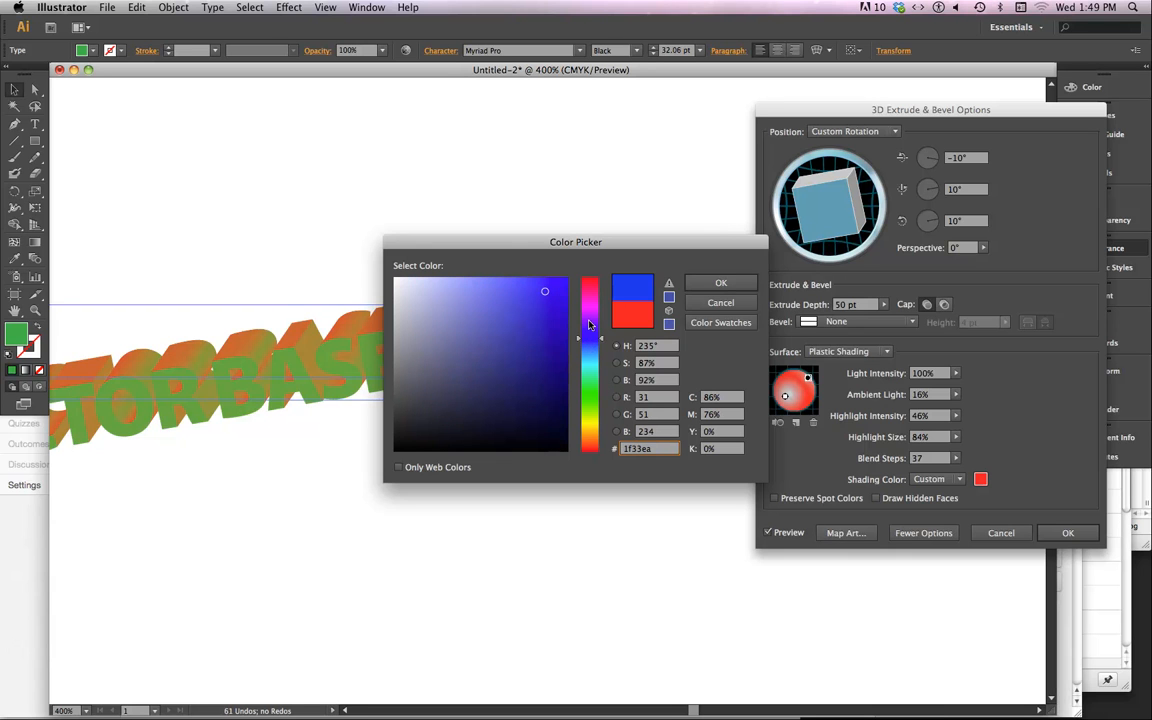
{"action": "left_click", "coordinate": [588, 323]}
{"action": "left_click_drag", "start_coordinate": [588, 323], "coordinate": [585, 321]}
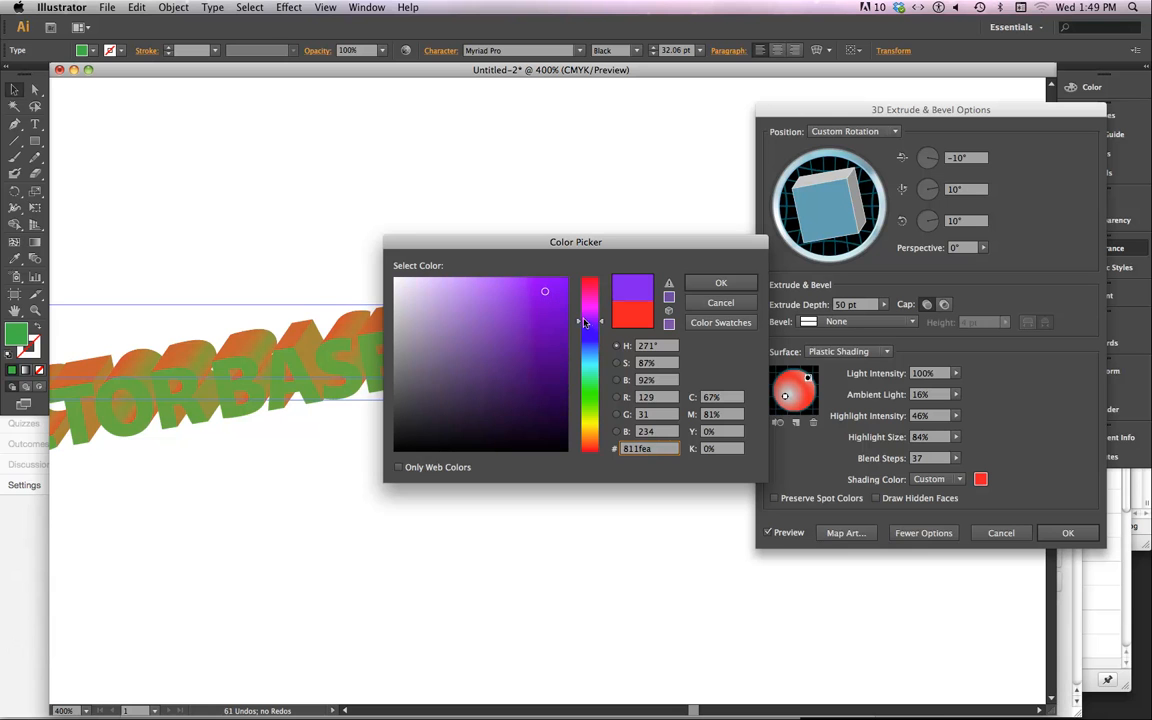
{"action": "left_click", "coordinate": [555, 383]}
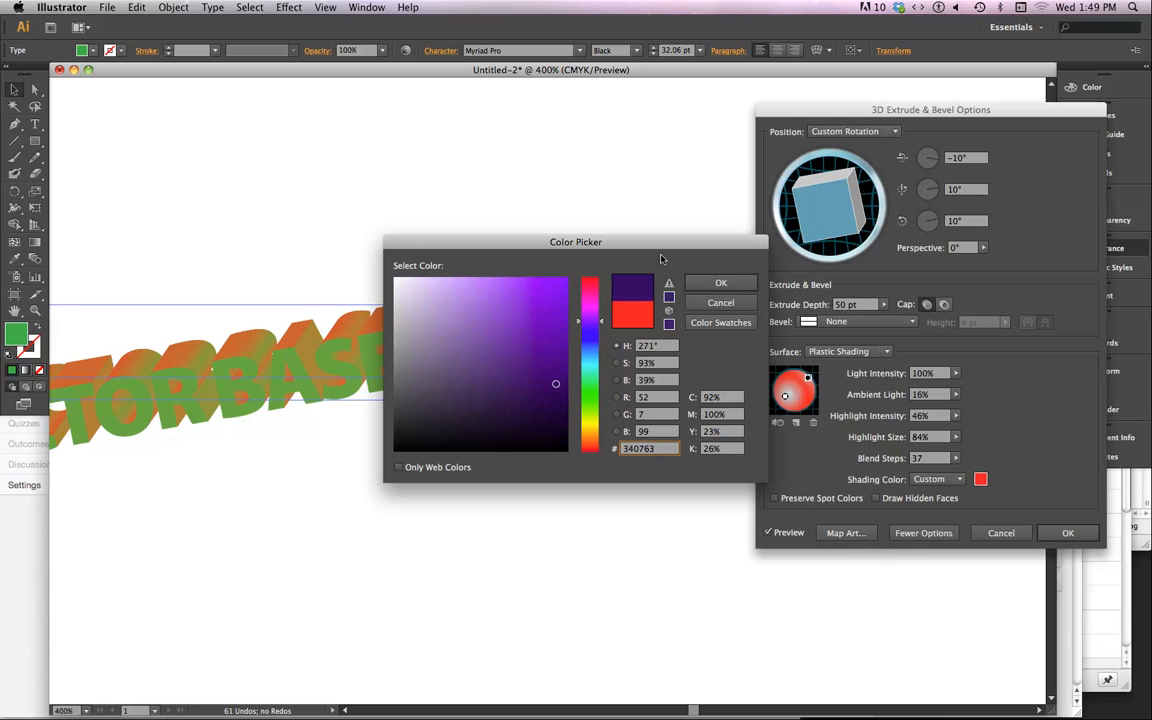
{"action": "left_click_drag", "start_coordinate": [657, 249], "coordinate": [634, 452]}
{"action": "left_click", "coordinate": [690, 484]}
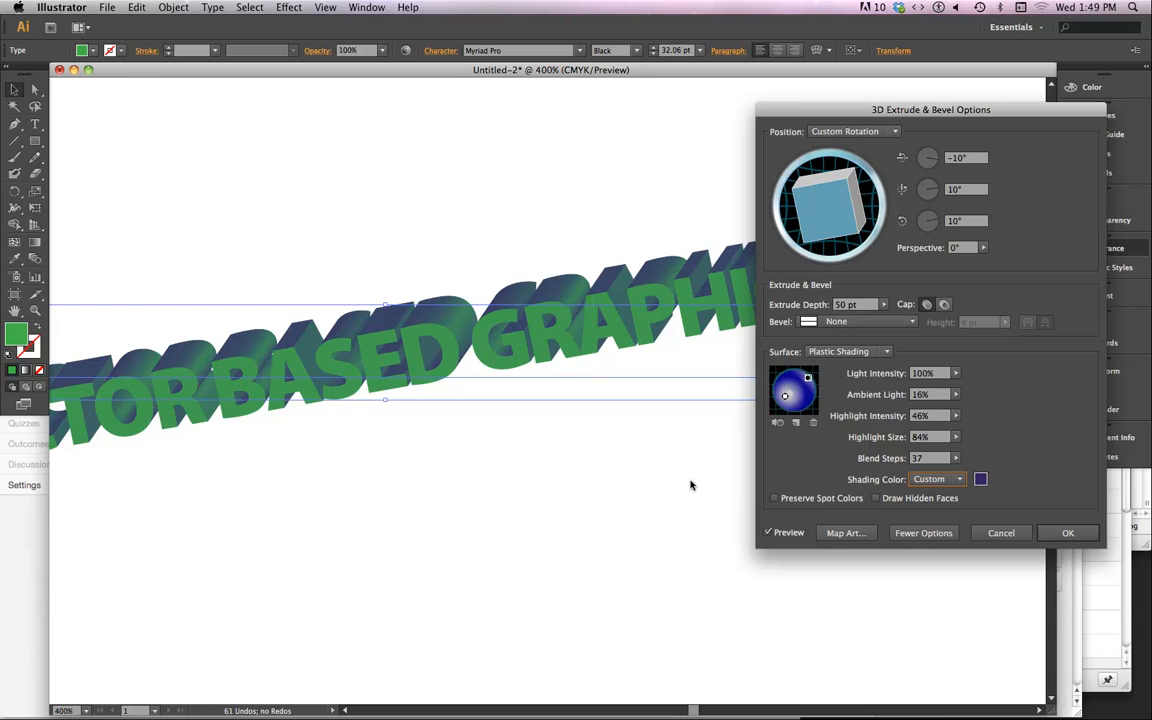
Try dark green, hex 0e3a08, as the custom shading color and return the shading color to Black.
{"action": "left_click", "coordinate": [980, 479]}
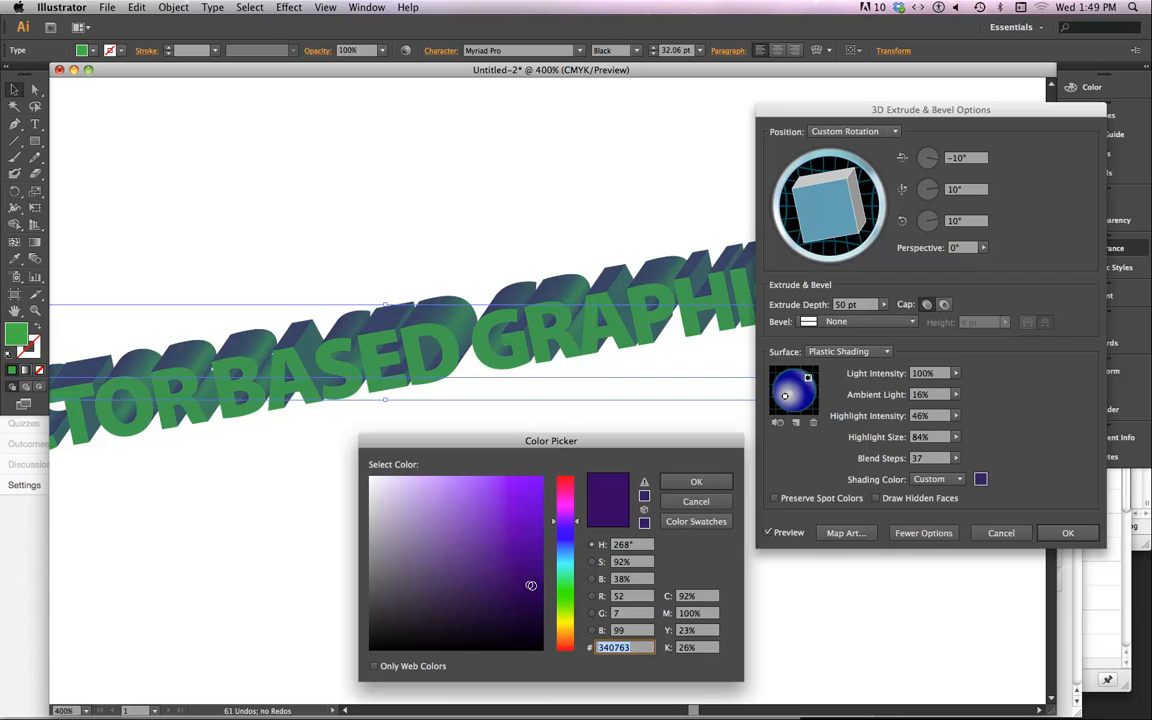
{"action": "left_click", "coordinate": [553, 598]}
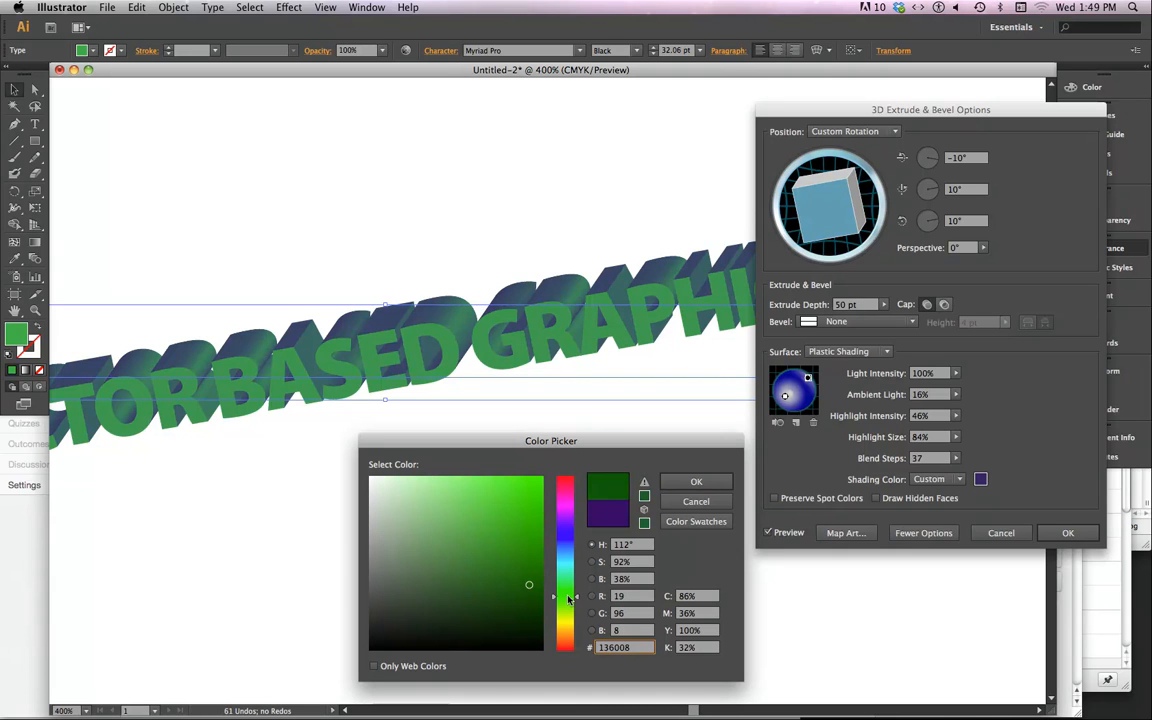
{"action": "left_click", "coordinate": [520, 610]}
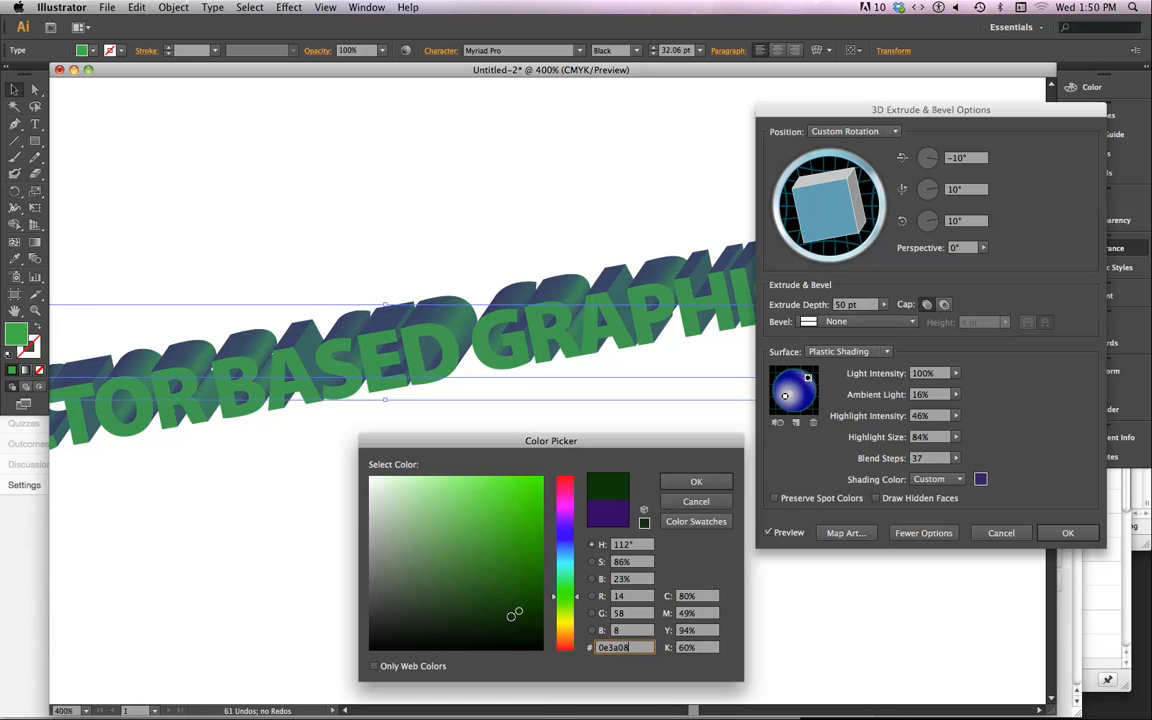
{"action": "left_click", "coordinate": [706, 483]}
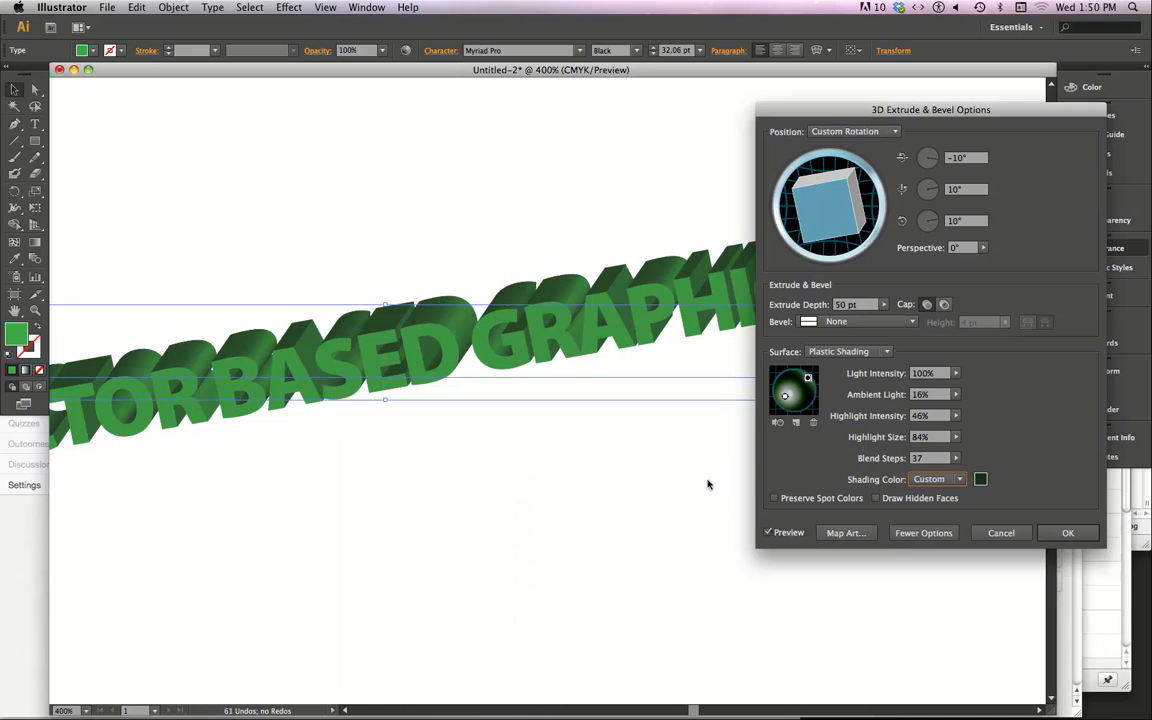
{"action": "left_click", "coordinate": [935, 479]}
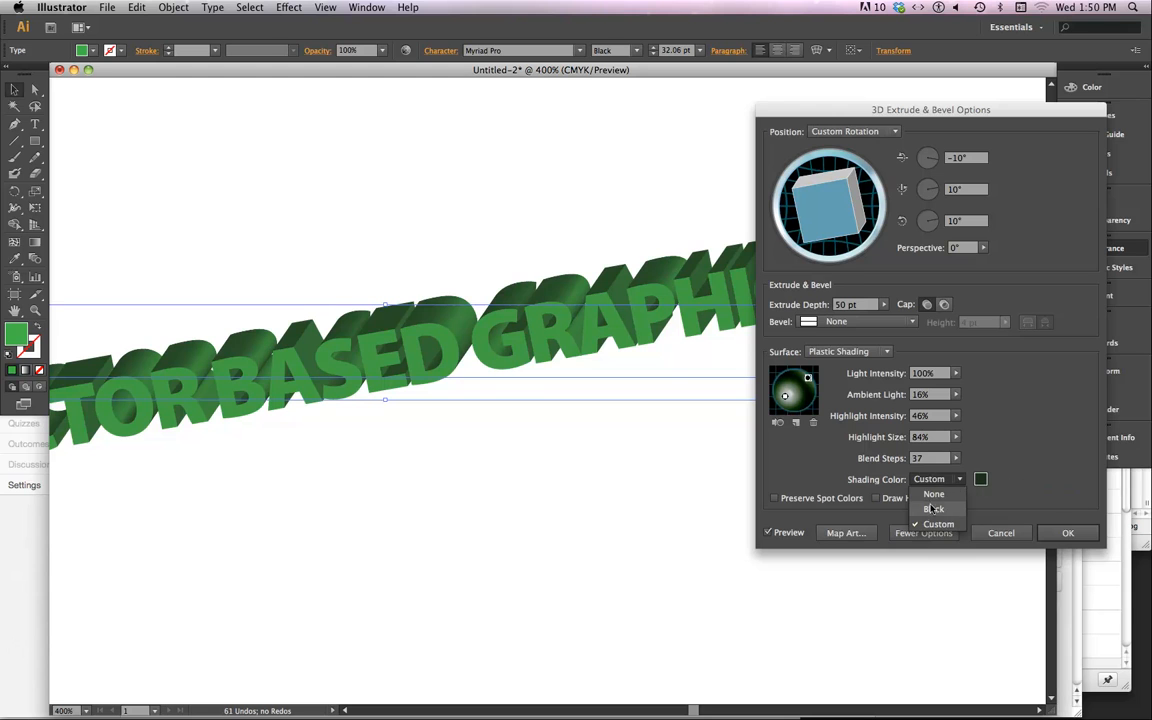
{"action": "left_click", "coordinate": [930, 510]}
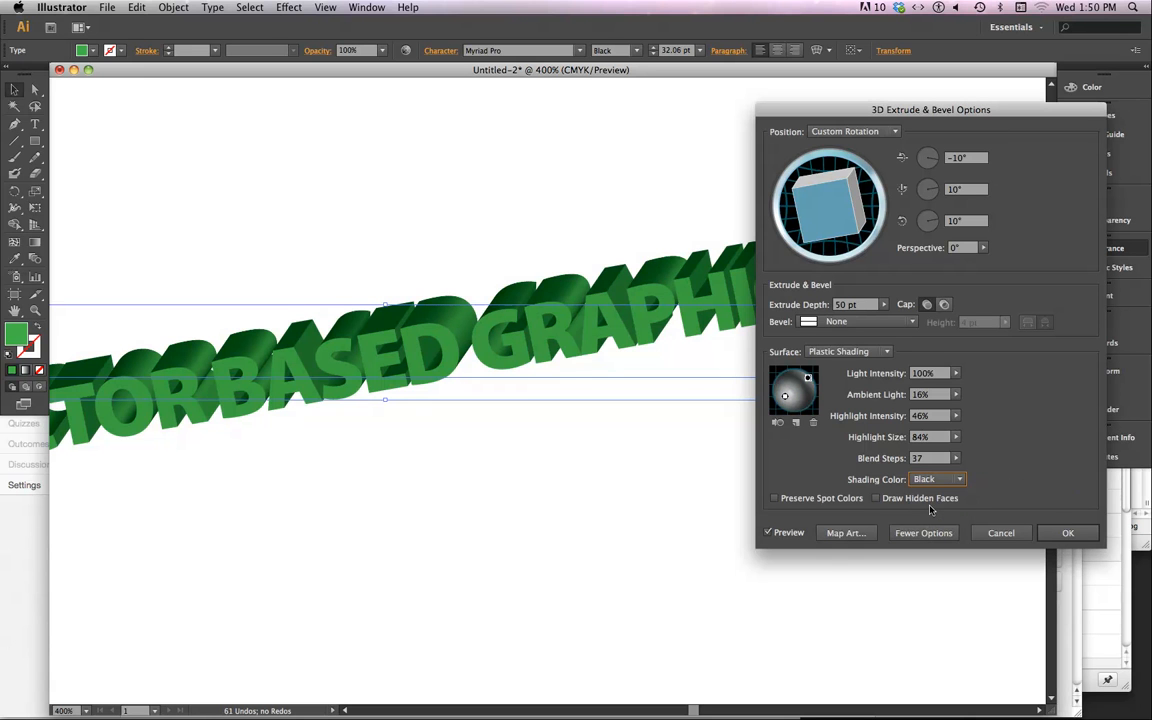
{"action": "left_click", "coordinate": [774, 498]}
{"action": "left_click", "coordinate": [876, 498]}
{"action": "left_click", "coordinate": [876, 498]}
Map the Ribbon symbol onto surface 1 of the extruded headline, the face of the letter V.
{"action": "left_click", "coordinate": [845, 533]}
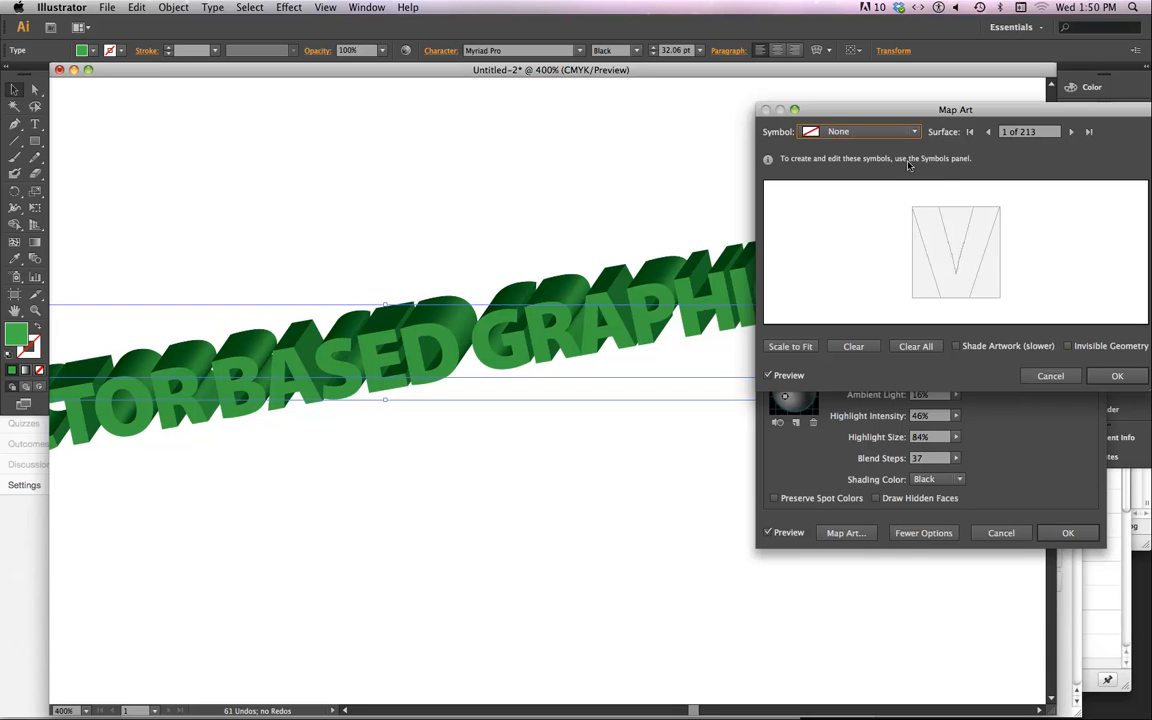
{"action": "left_click", "coordinate": [915, 132]}
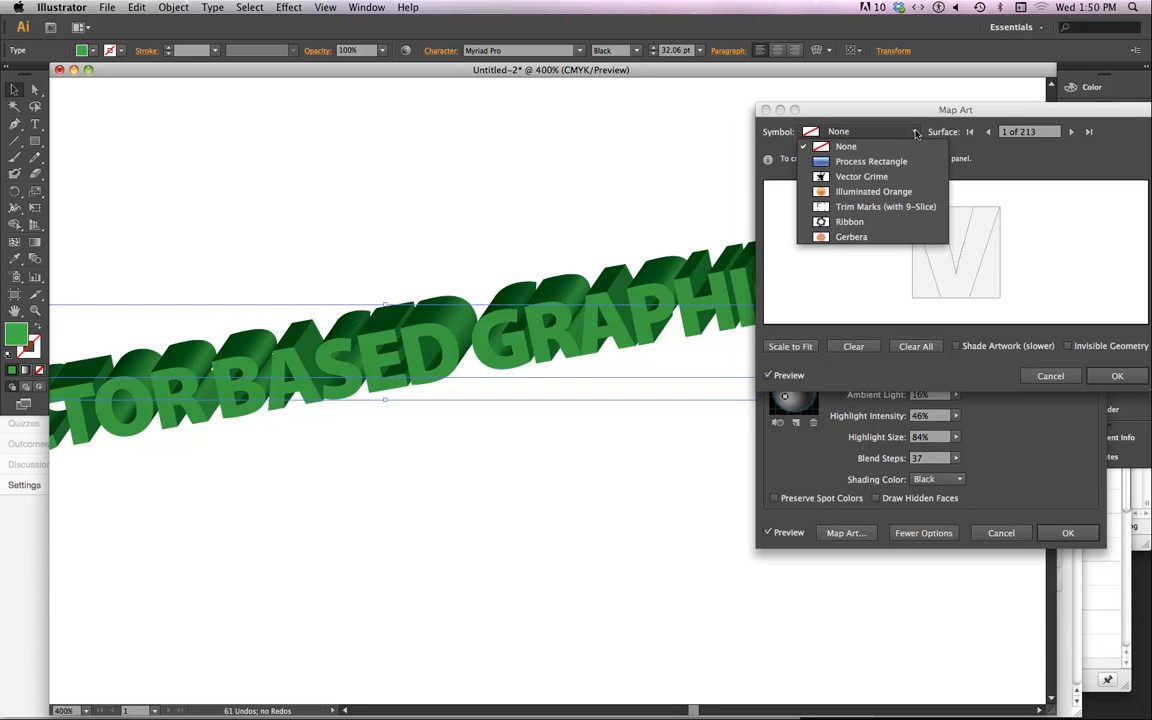
{"action": "left_click", "coordinate": [849, 222]}
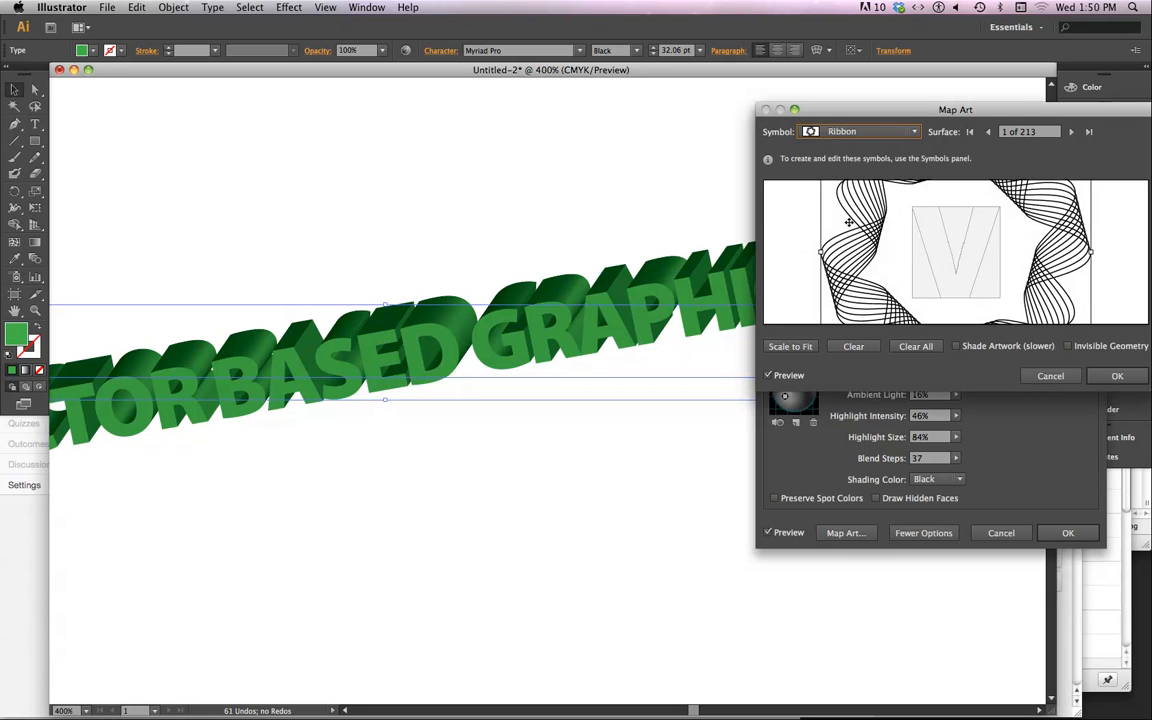
{"action": "left_click", "coordinate": [1116, 376]}
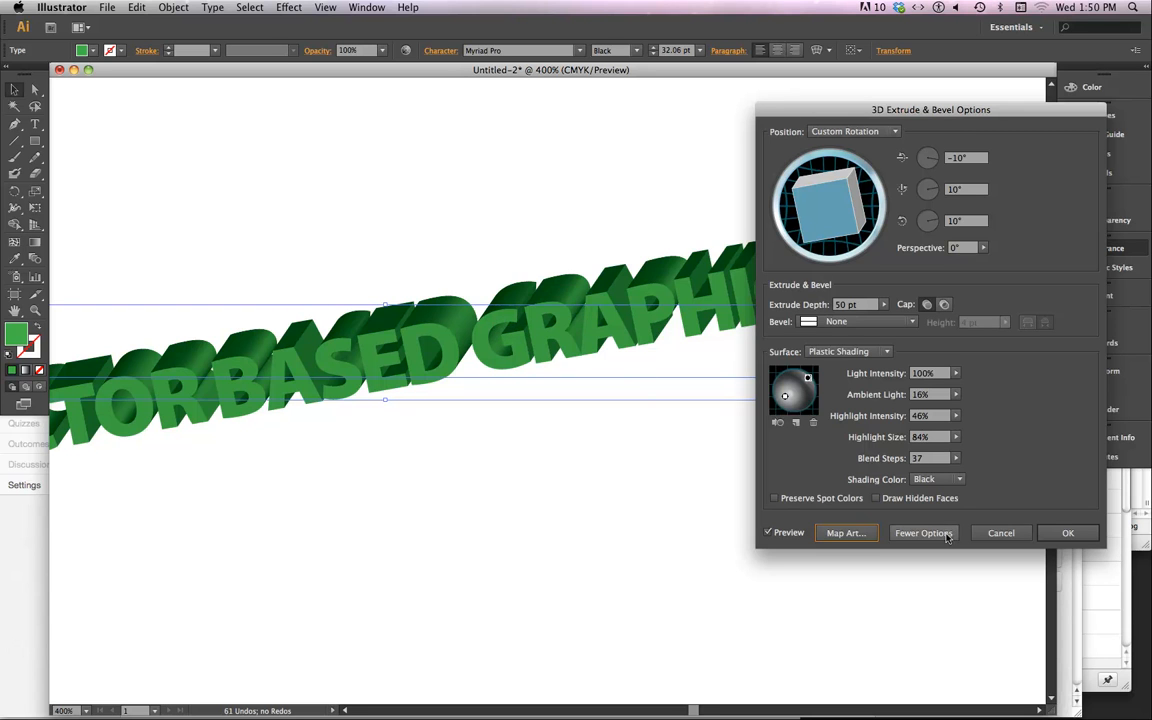
Replace the art mapped onto surface 1 of the headline with the Vector Grime symbol.
{"action": "left_click", "coordinate": [862, 538]}
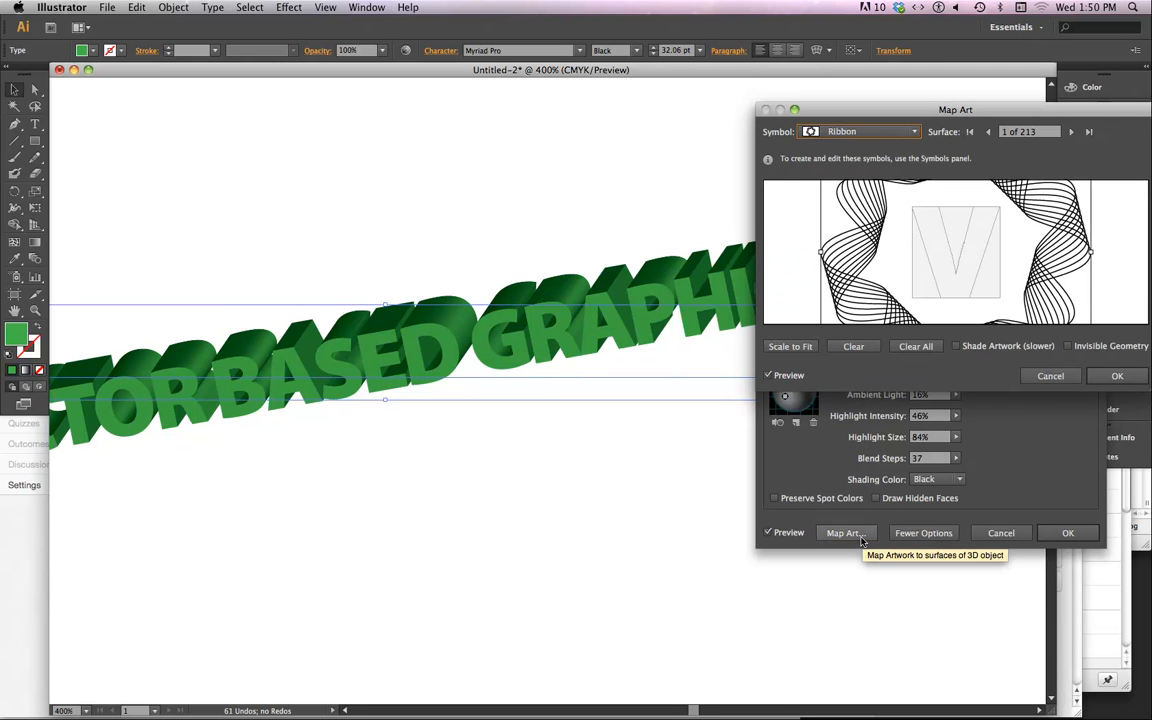
{"action": "left_click", "coordinate": [913, 134]}
{"action": "left_click", "coordinate": [845, 175]}
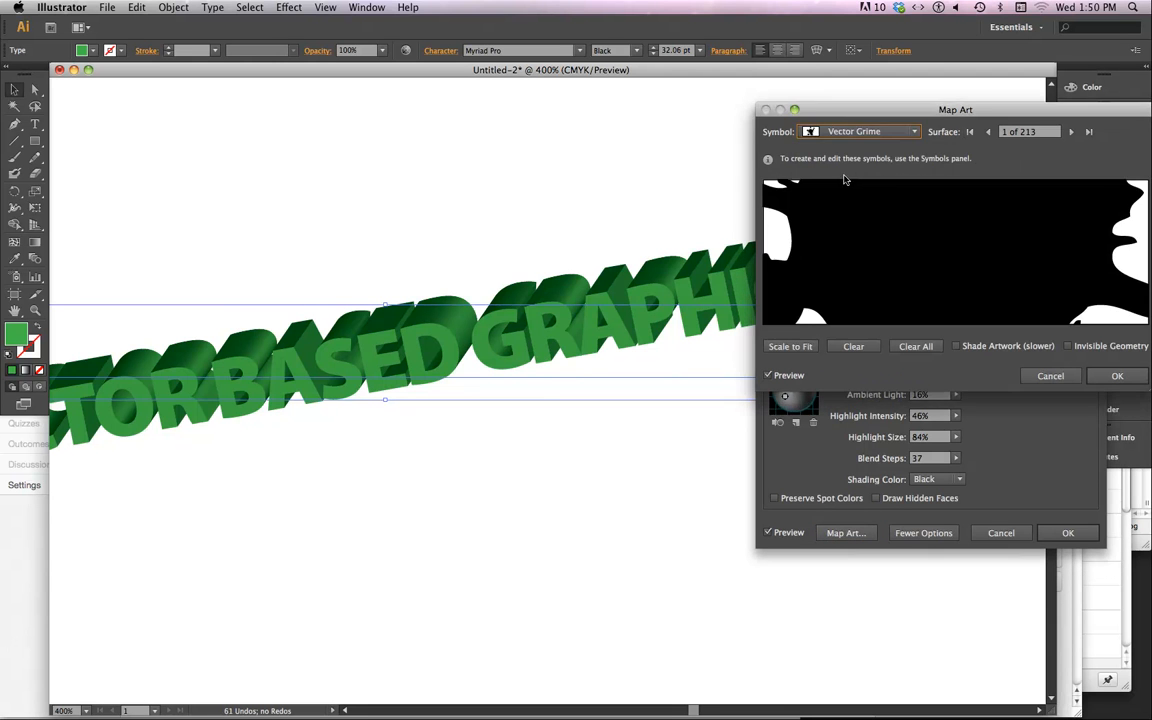
{"action": "left_click", "coordinate": [1116, 376]}
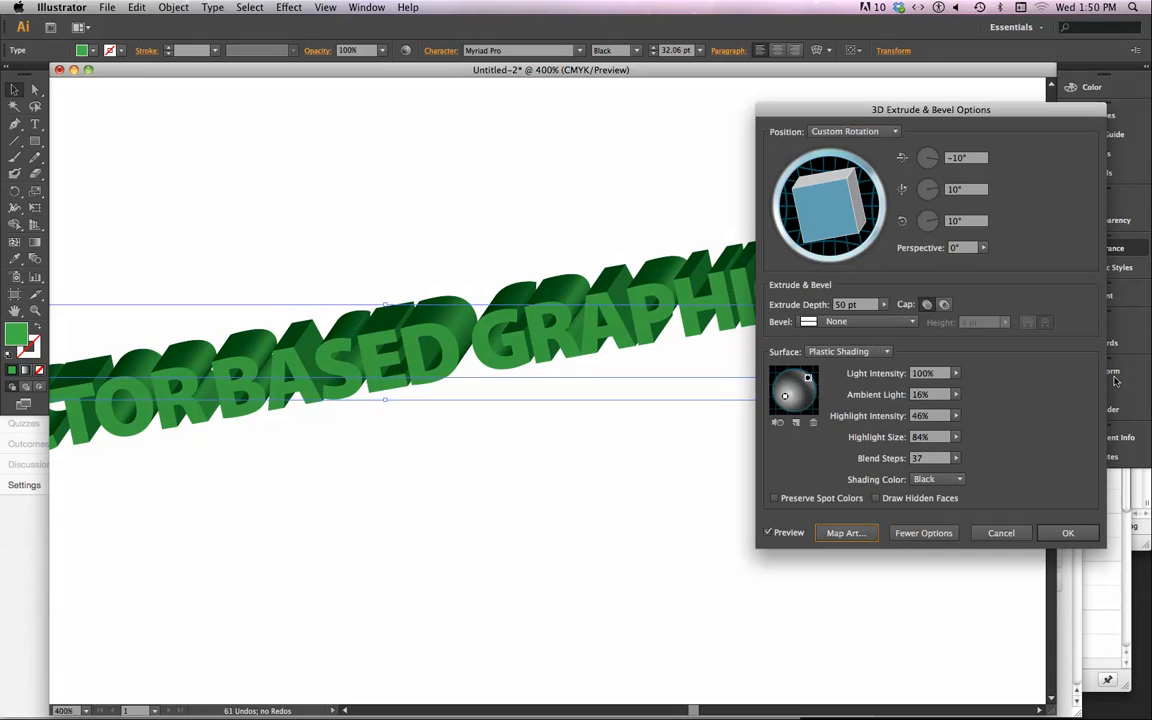
Try the Wireframe, No Shading and Diffuse Shading surface styles on the extruded headline.
{"action": "left_click", "coordinate": [916, 534]}
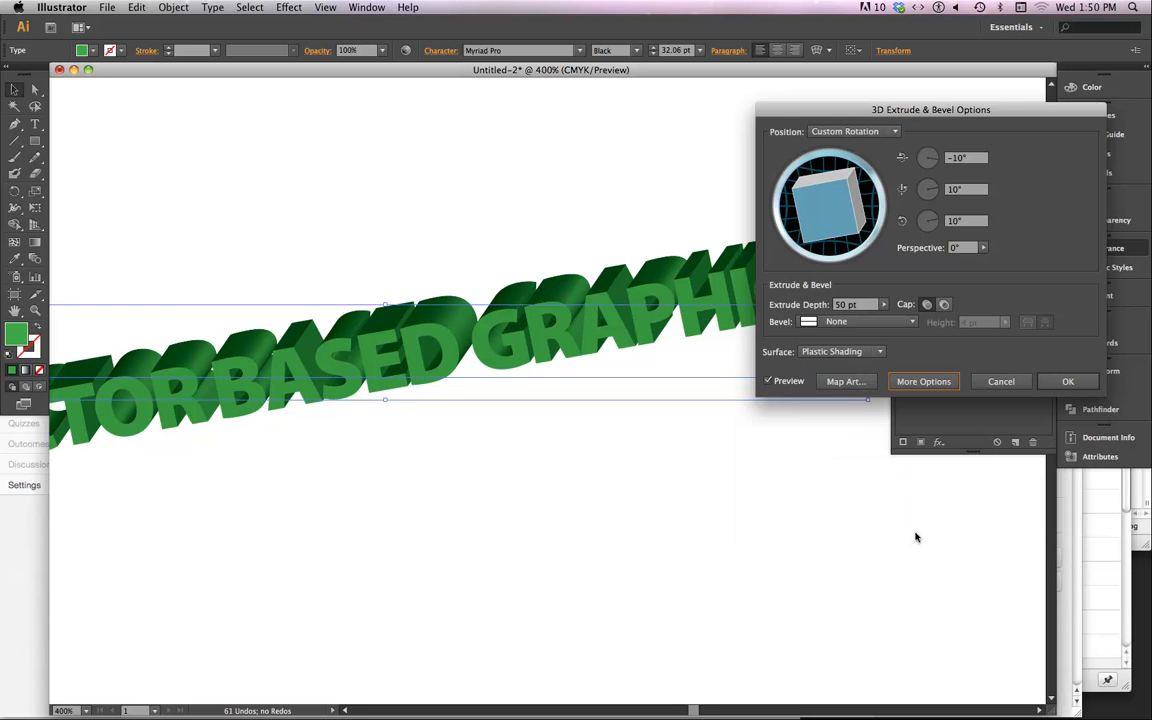
{"action": "left_click", "coordinate": [910, 383]}
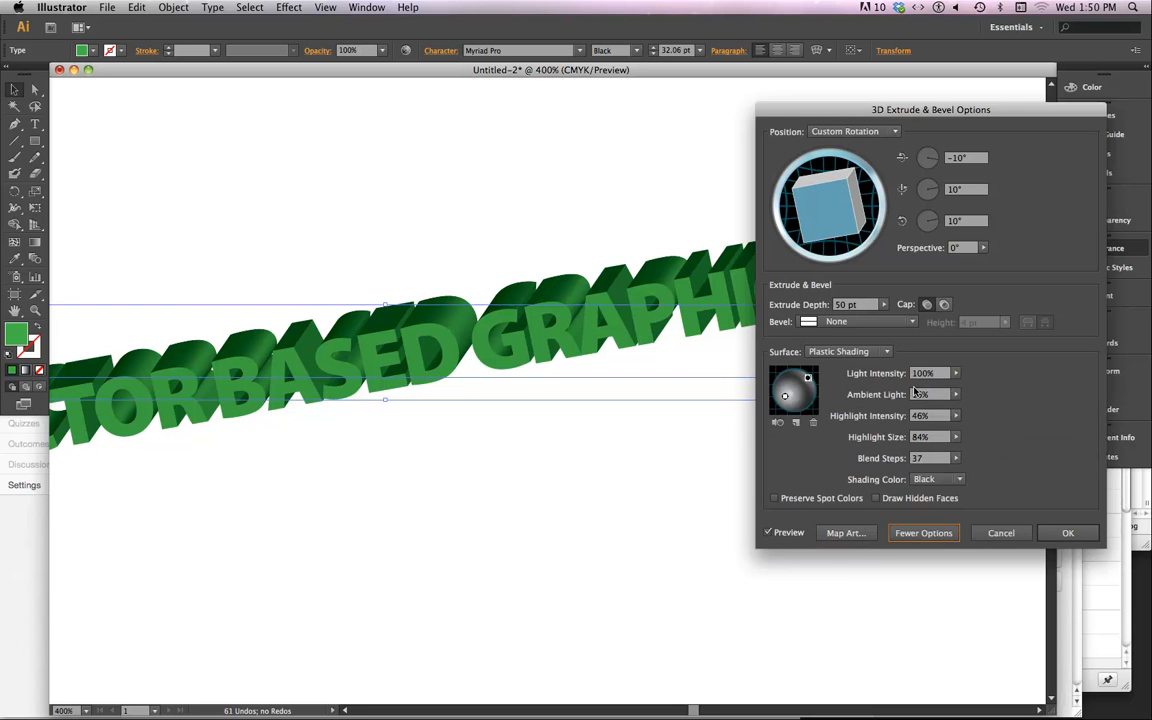
{"action": "left_click", "coordinate": [865, 352]}
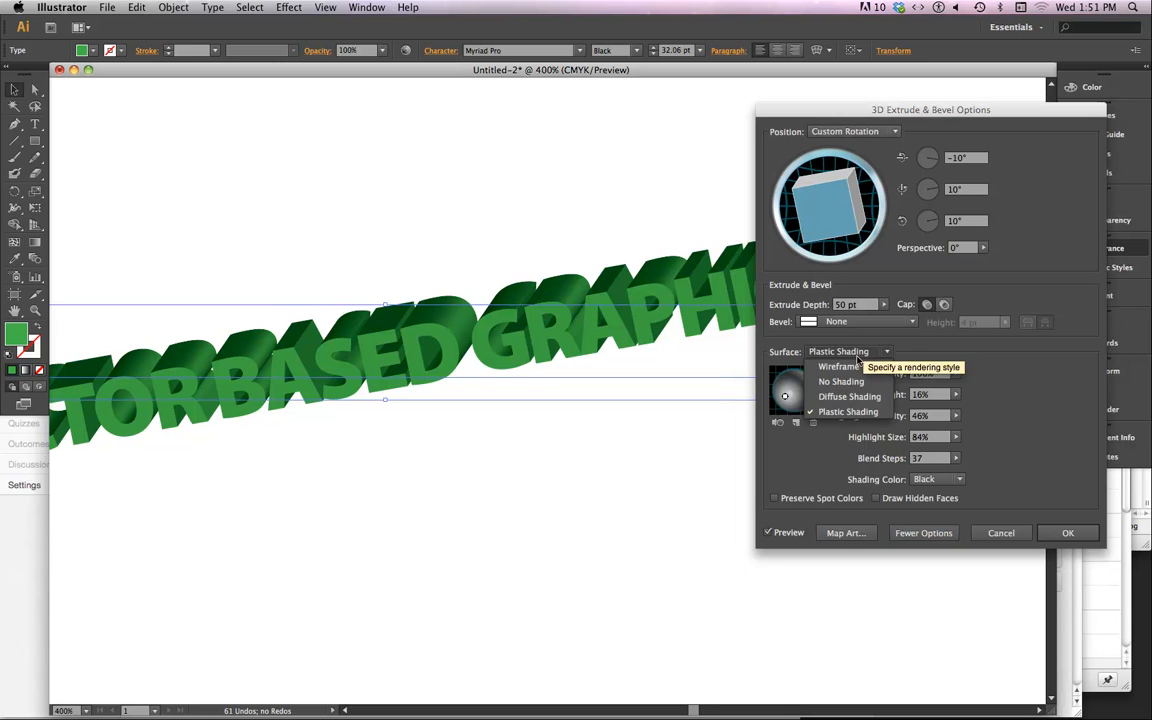
{"action": "left_click", "coordinate": [855, 369]}
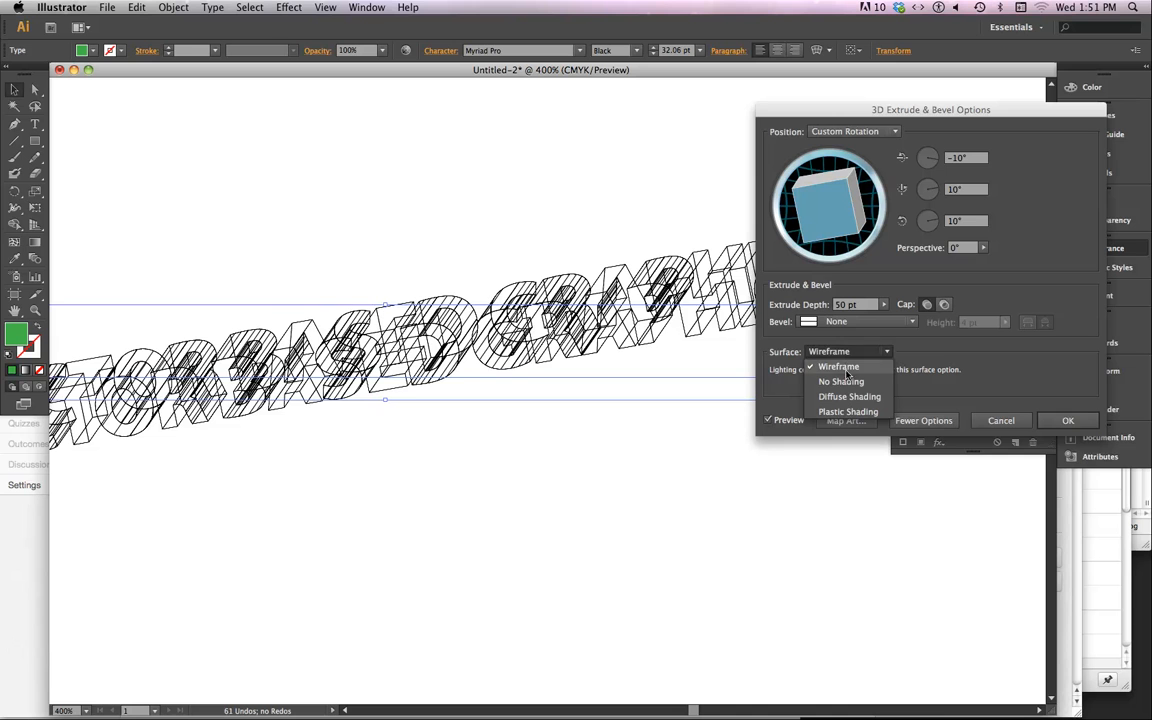
{"action": "left_click", "coordinate": [842, 381]}
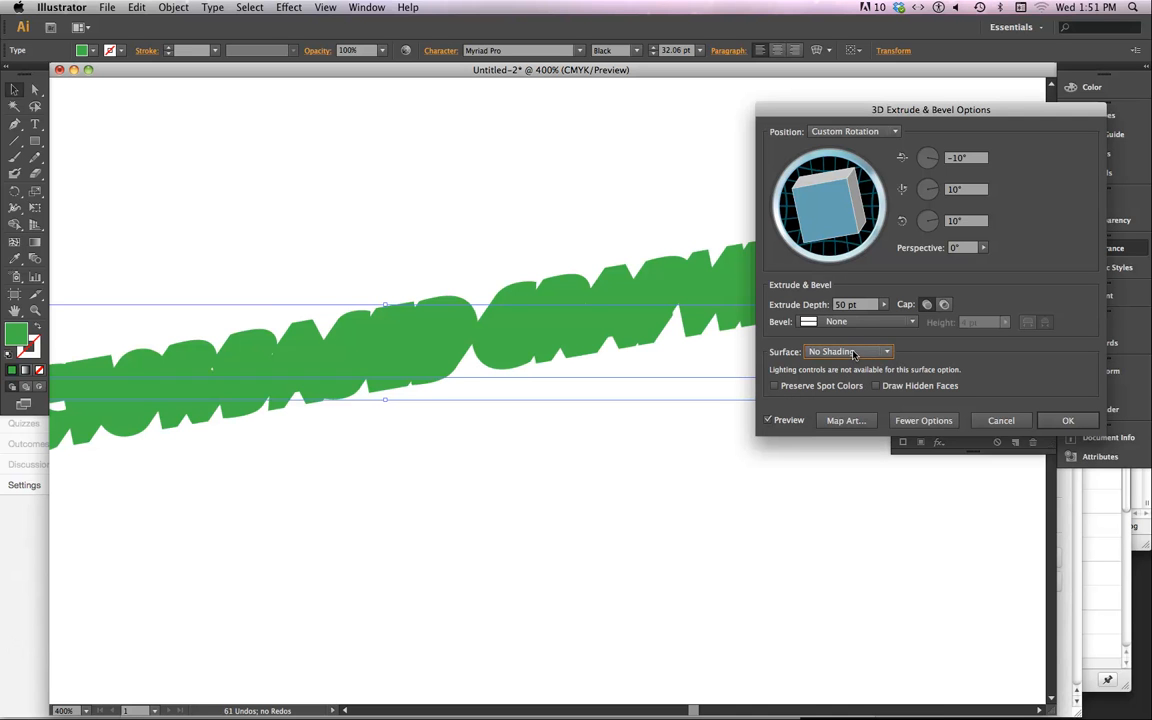
{"action": "left_click", "coordinate": [848, 352]}
{"action": "left_click", "coordinate": [848, 397]}
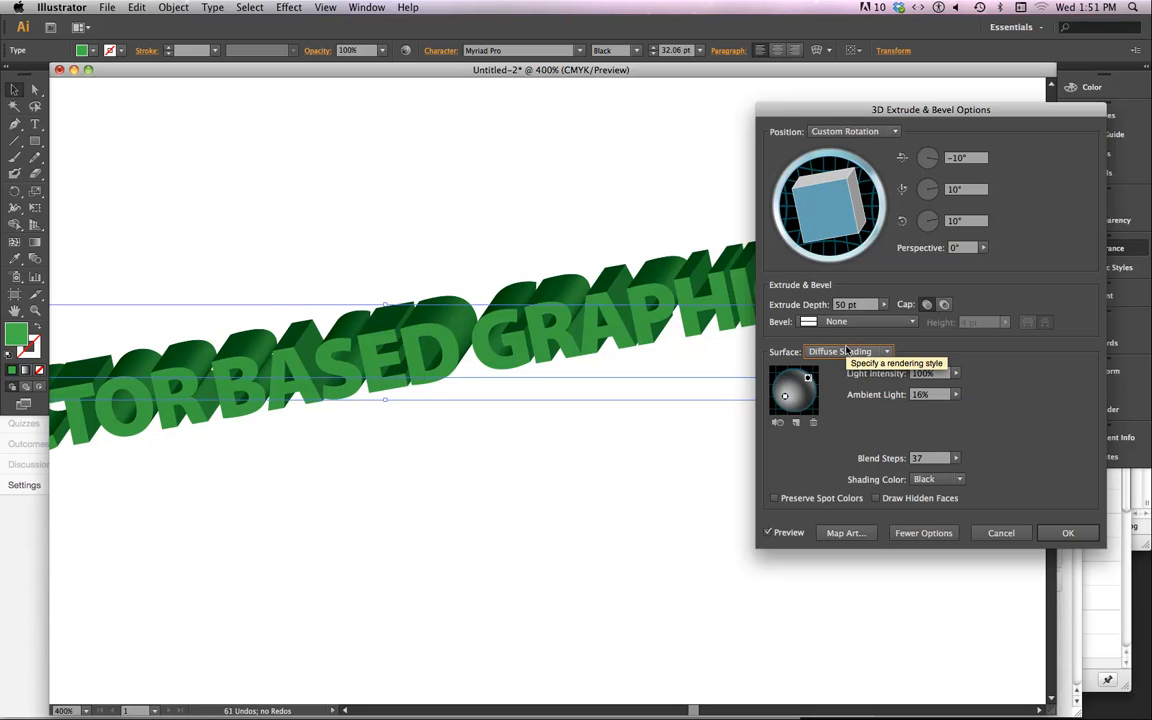
Return the headline's surface style to Plastic Shading and apply the 3D Extrude & Bevel settings.
{"action": "left_click", "coordinate": [846, 352]}
{"action": "left_click", "coordinate": [846, 414]}
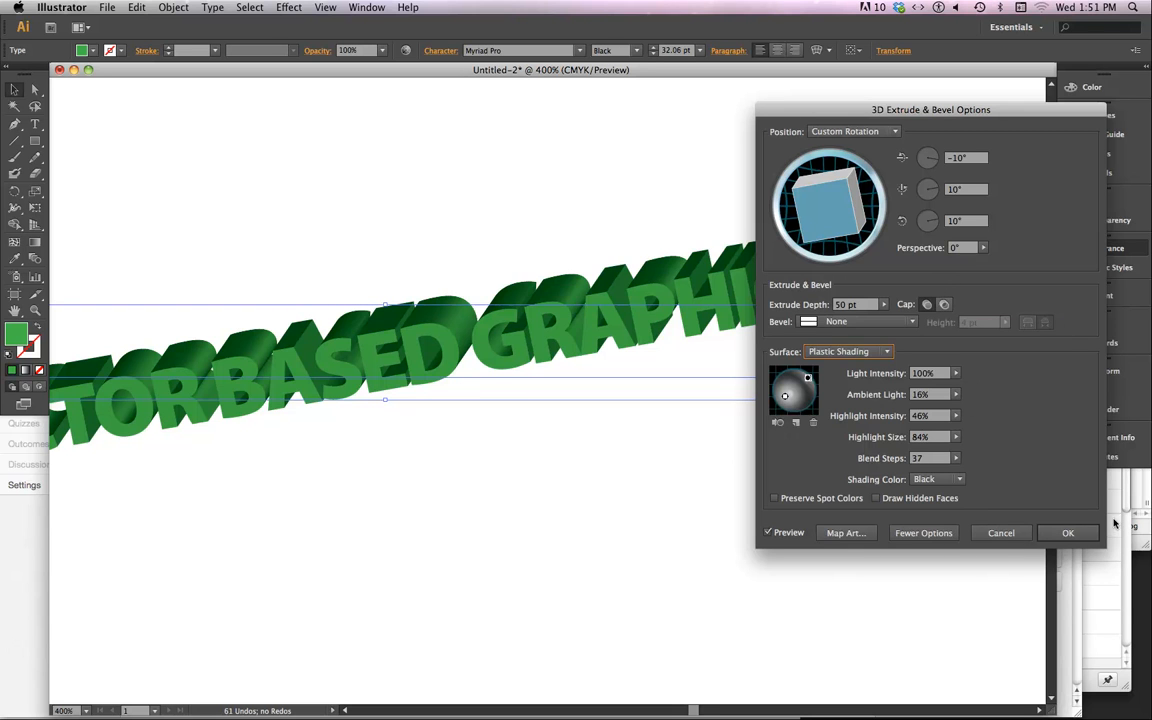
{"action": "left_click", "coordinate": [1067, 533]}
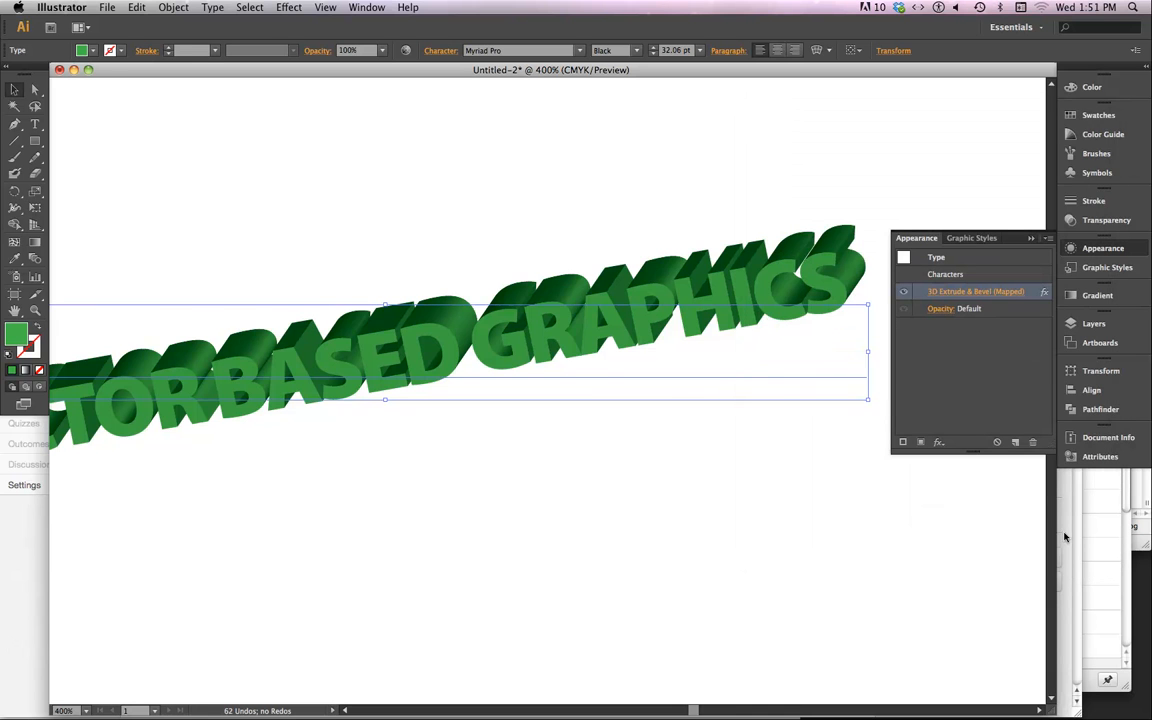
Deselect the headline and compare its flat letterforms in Outline view with the extruded result in Preview view.
{"action": "left_click_drag", "start_coordinate": [461, 374], "coordinate": [461, 375]}
{"action": "left_click", "coordinate": [537, 166]}
{"action": "key", "text": "super+y"}
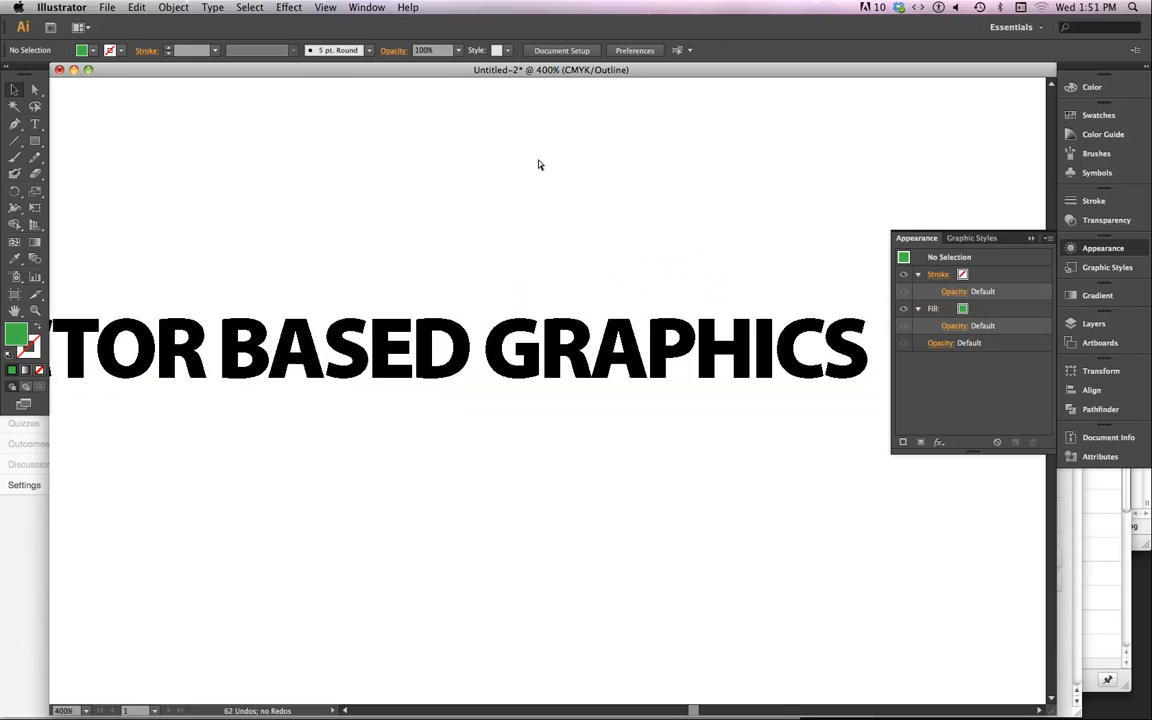
{"action": "key", "text": "super+minus"}
{"action": "key", "text": "super+minus"}
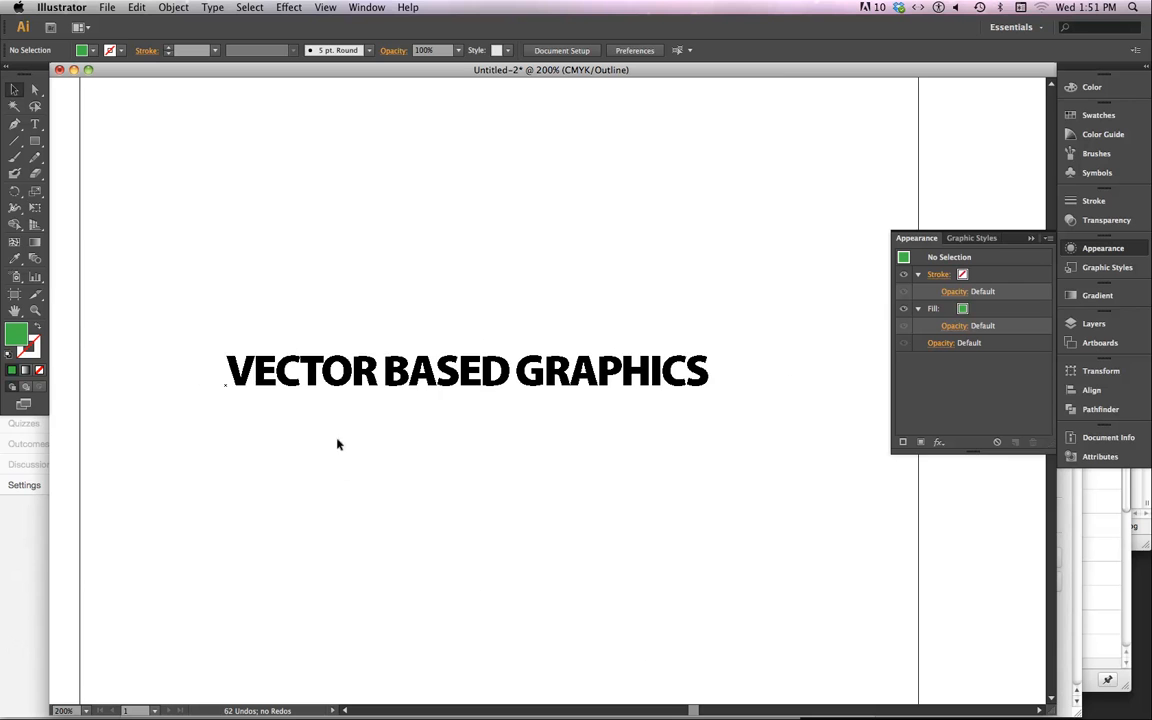
{"action": "left_click_drag", "start_coordinate": [337, 419], "coordinate": [419, 457]}
{"action": "key", "text": "super+plus"}
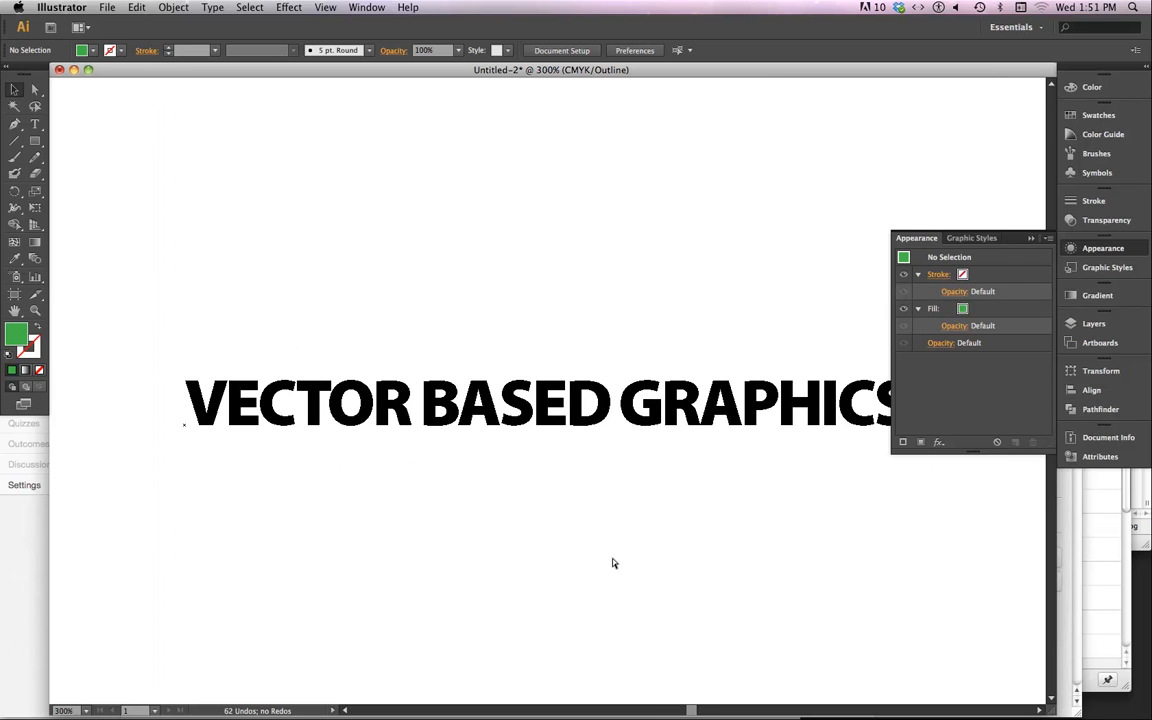
{"action": "scroll", "coordinate": [701, 411], "scroll_direction": "down", "scroll_amount": 2}
{"action": "scroll", "coordinate": [701, 411], "scroll_direction": "right", "scroll_amount": 2}
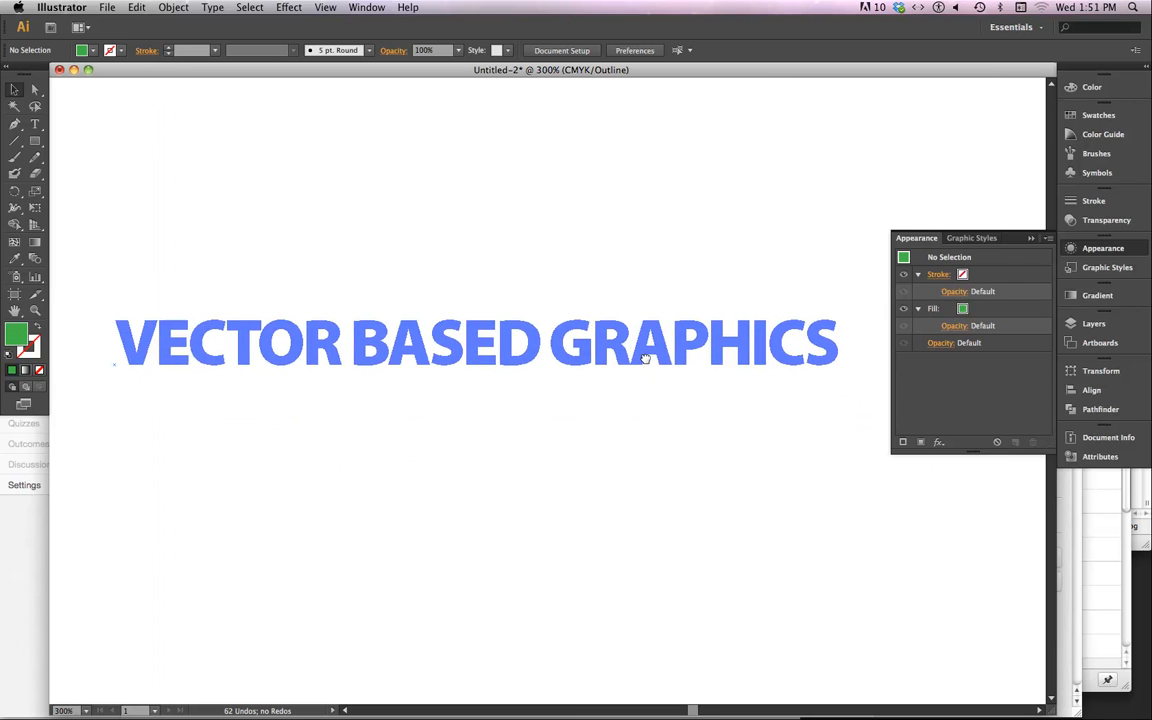
{"action": "key", "text": "super+y"}
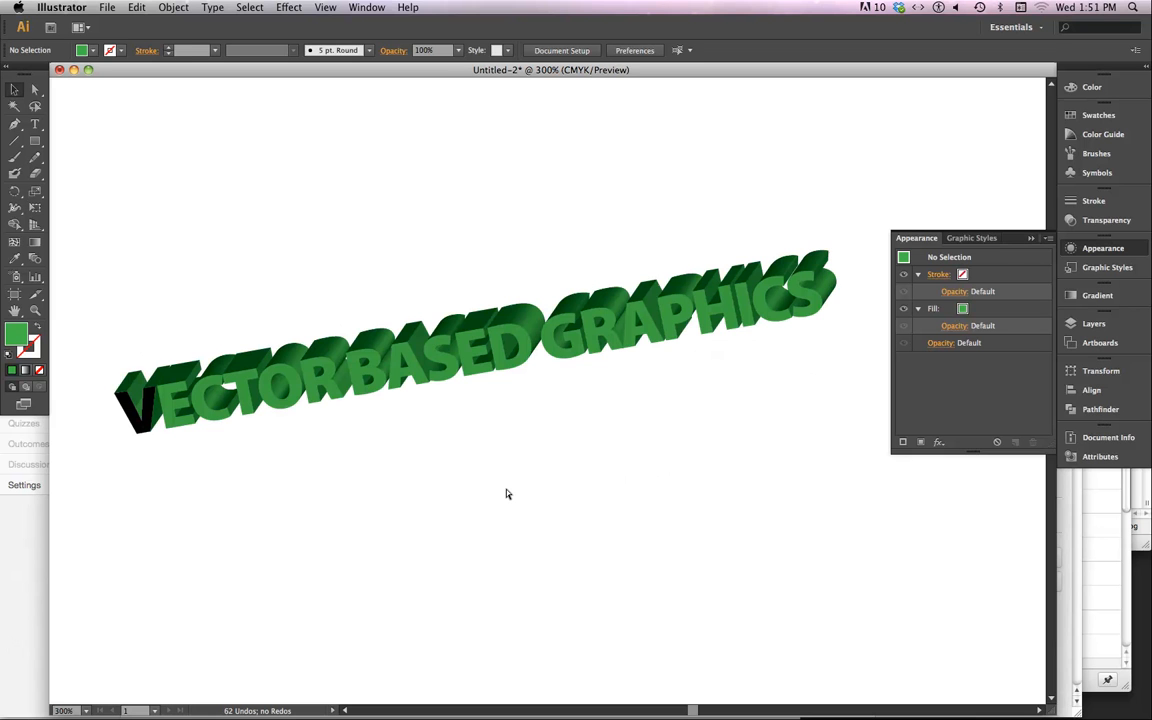
{"action": "key", "text": "super+y"}
{"action": "key", "text": "super+y"}
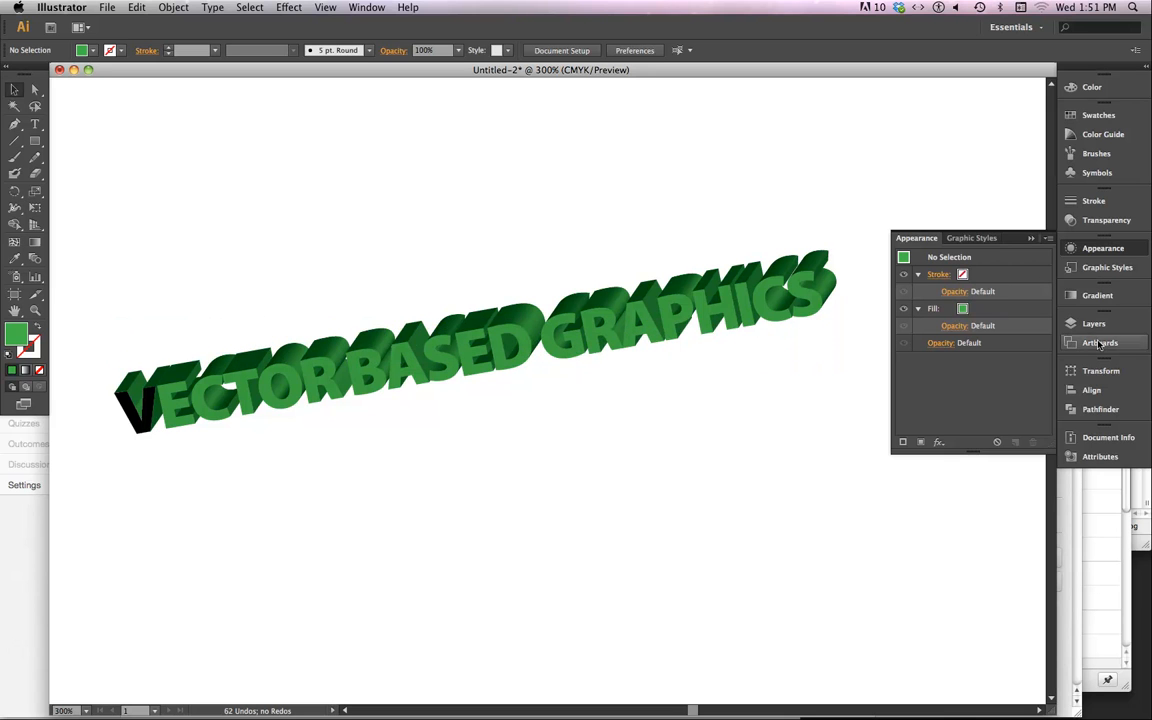
Reopen the headline's 3D Extrude & Bevel effect and clear the Vector Grime art mapped onto surface 1, the V face.
{"action": "left_click", "coordinate": [1100, 250]}
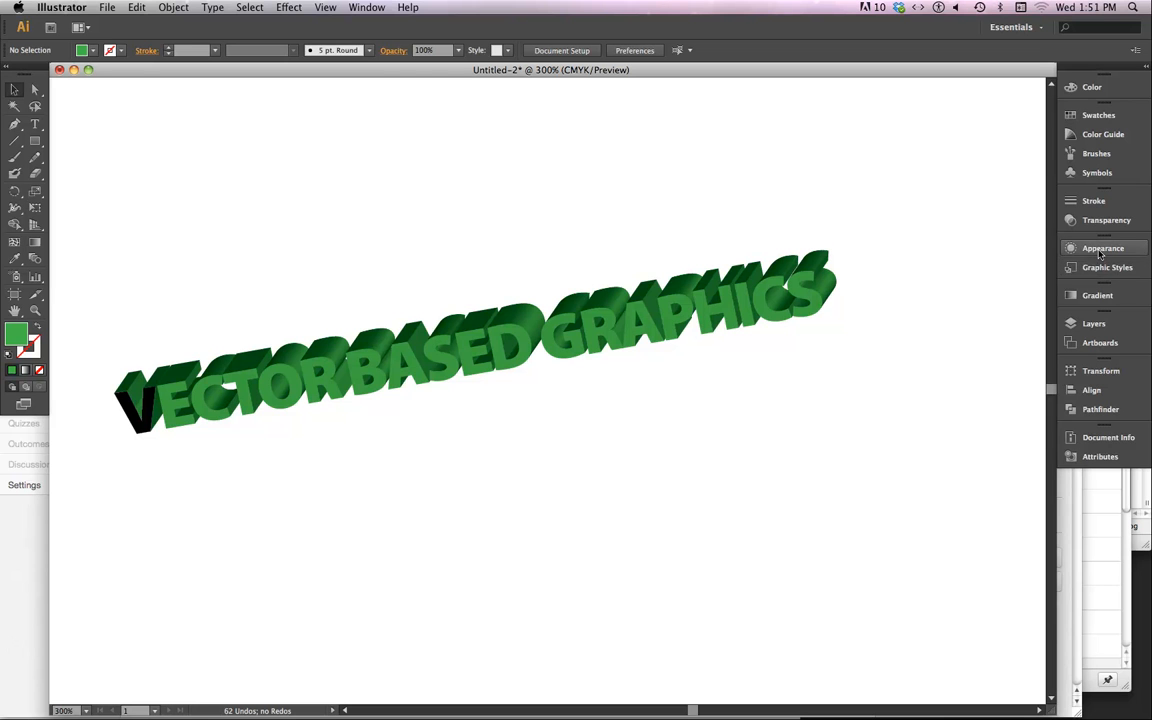
{"action": "left_click", "coordinate": [1100, 250]}
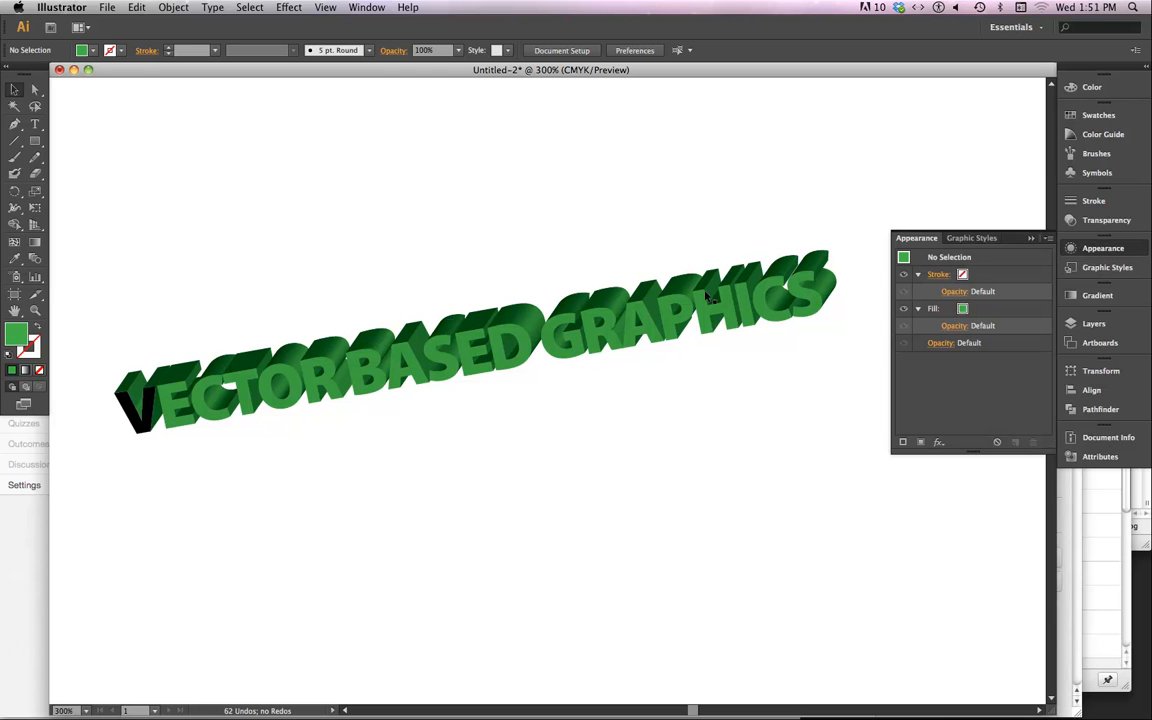
{"action": "key", "text": "super+a"}
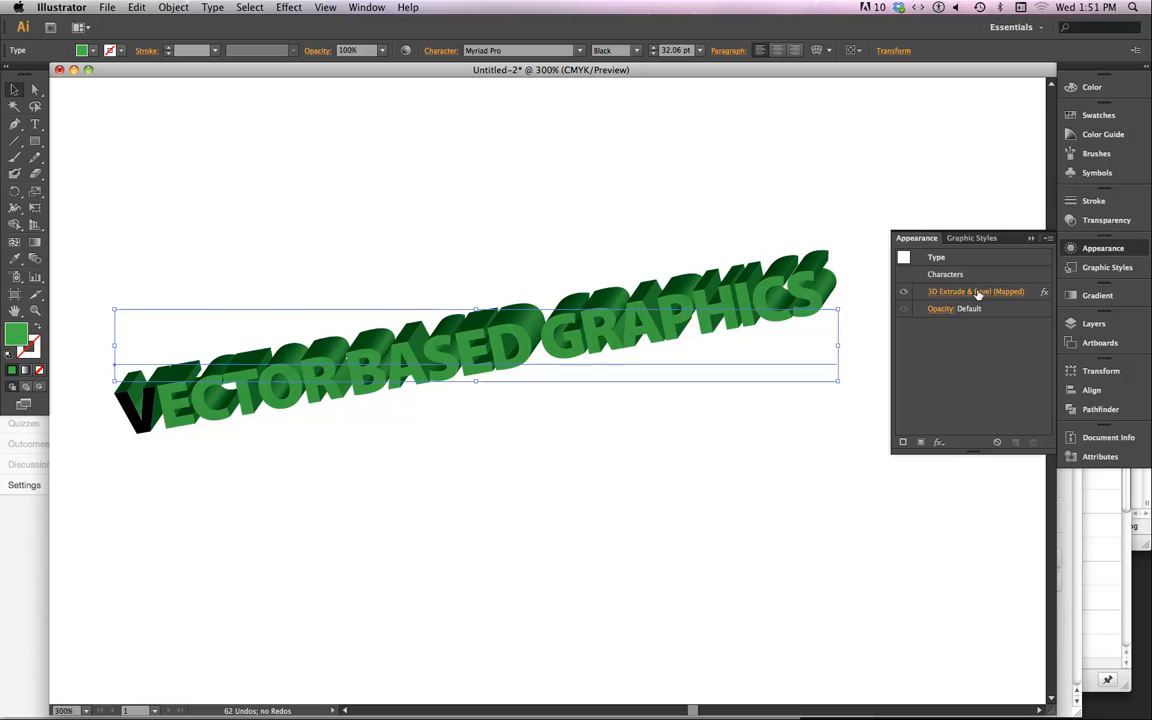
{"action": "left_click", "coordinate": [977, 291]}
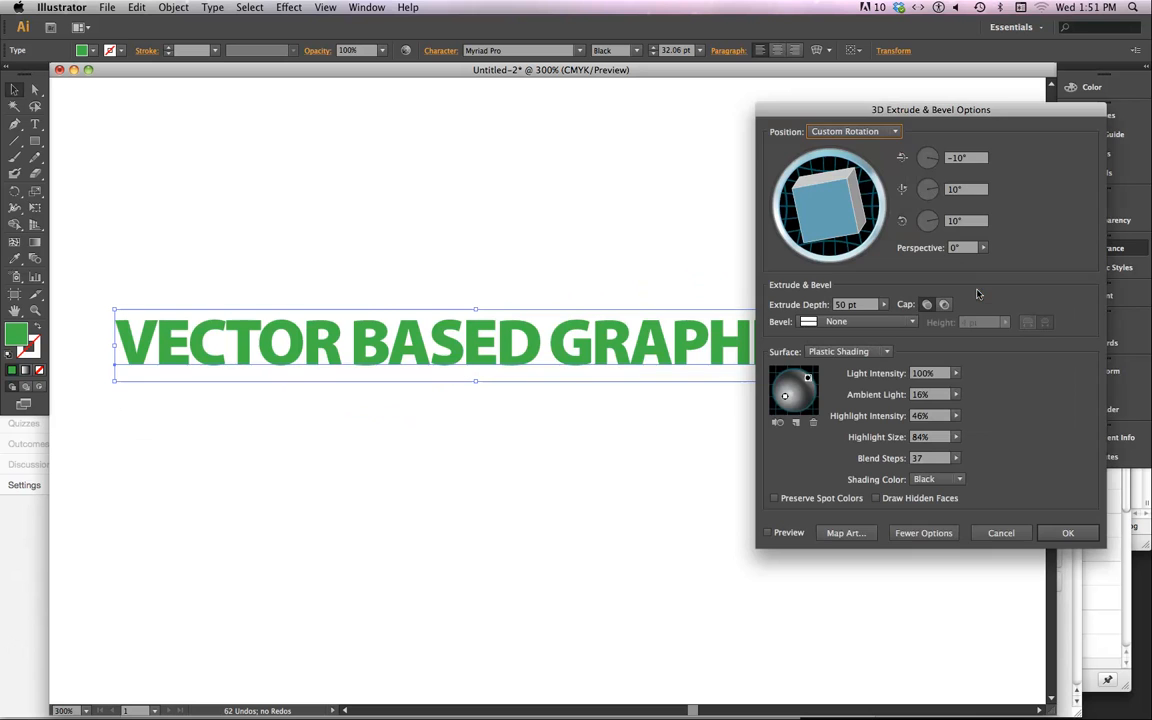
{"action": "left_click", "coordinate": [845, 533]}
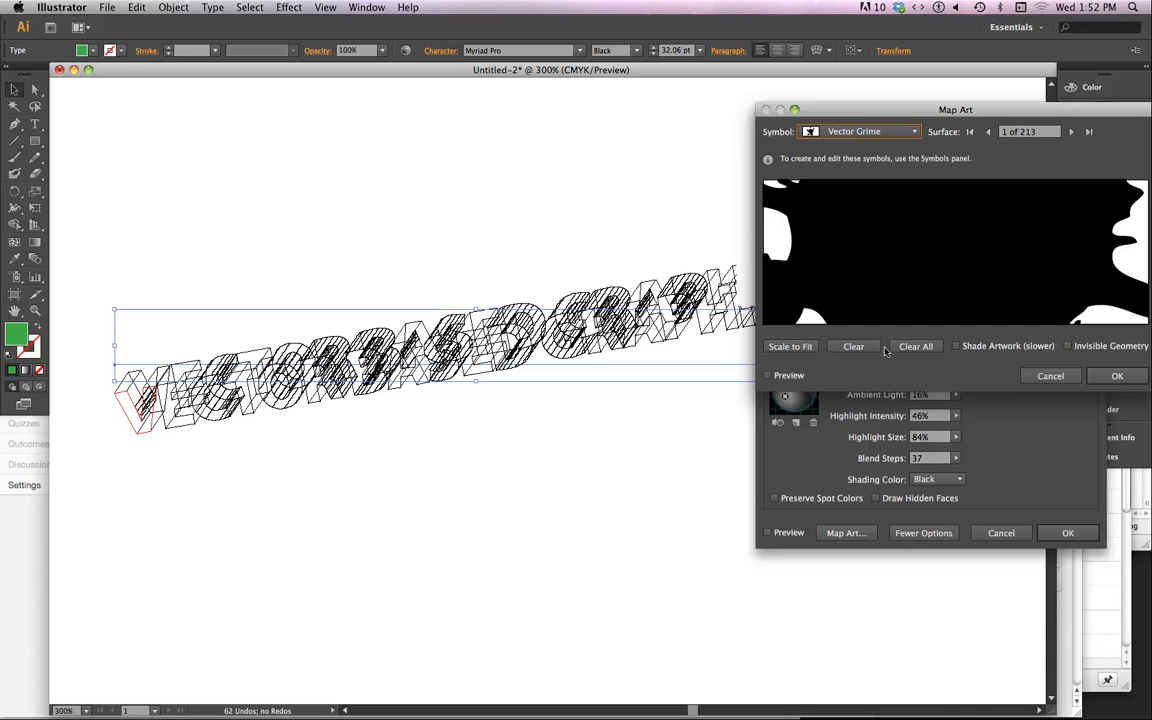
{"action": "left_click", "coordinate": [853, 346]}
{"action": "left_click", "coordinate": [1117, 376]}
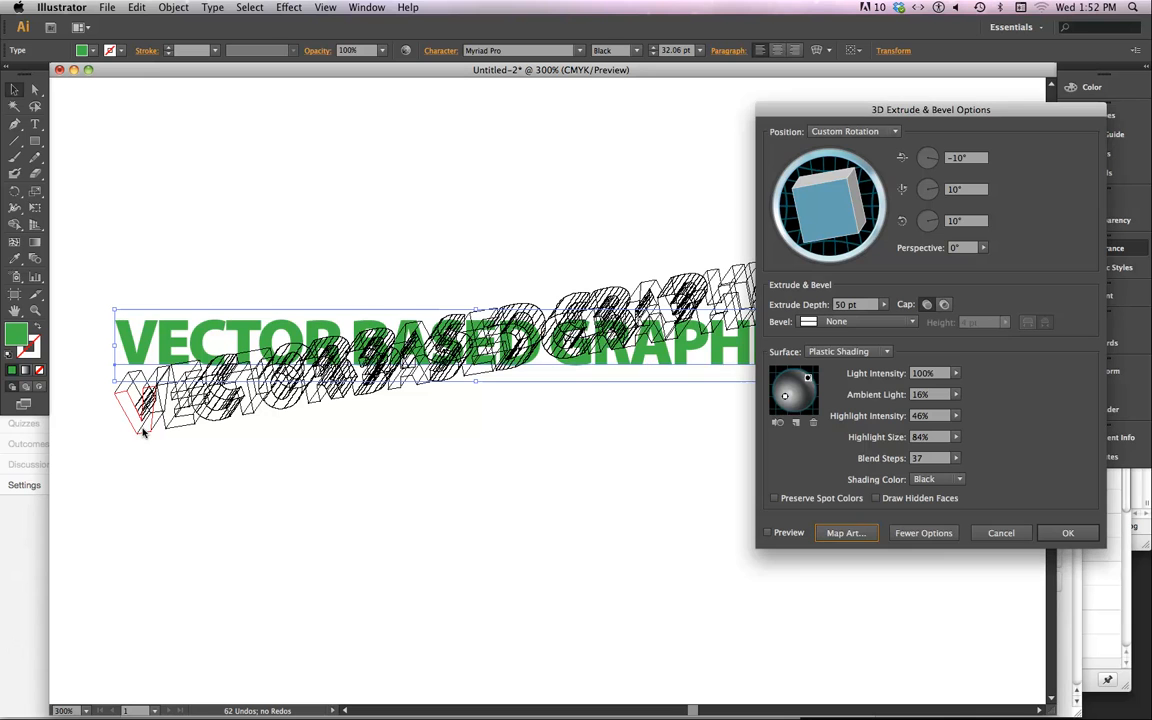
Examine which parts of the headline the mappable surfaces 1 to 10 correspond to, without mapping any art.
{"action": "left_click", "coordinate": [843, 535]}
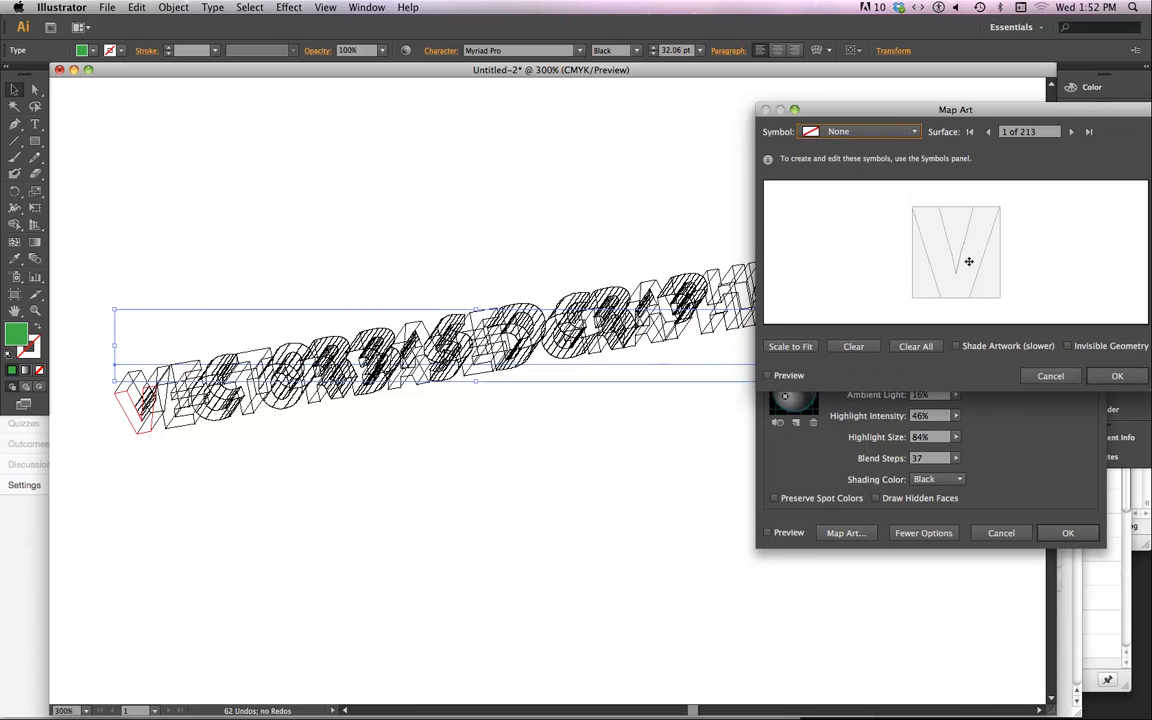
{"action": "left_click", "coordinate": [1049, 376]}
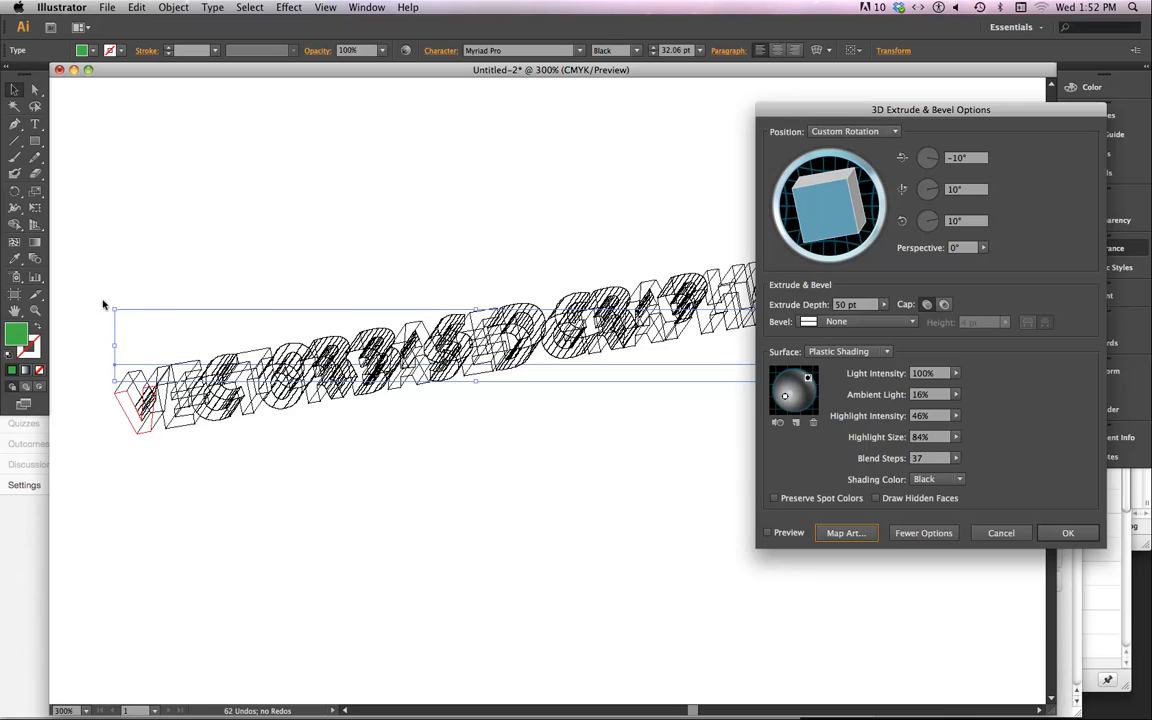
{"action": "left_click", "coordinate": [848, 538]}
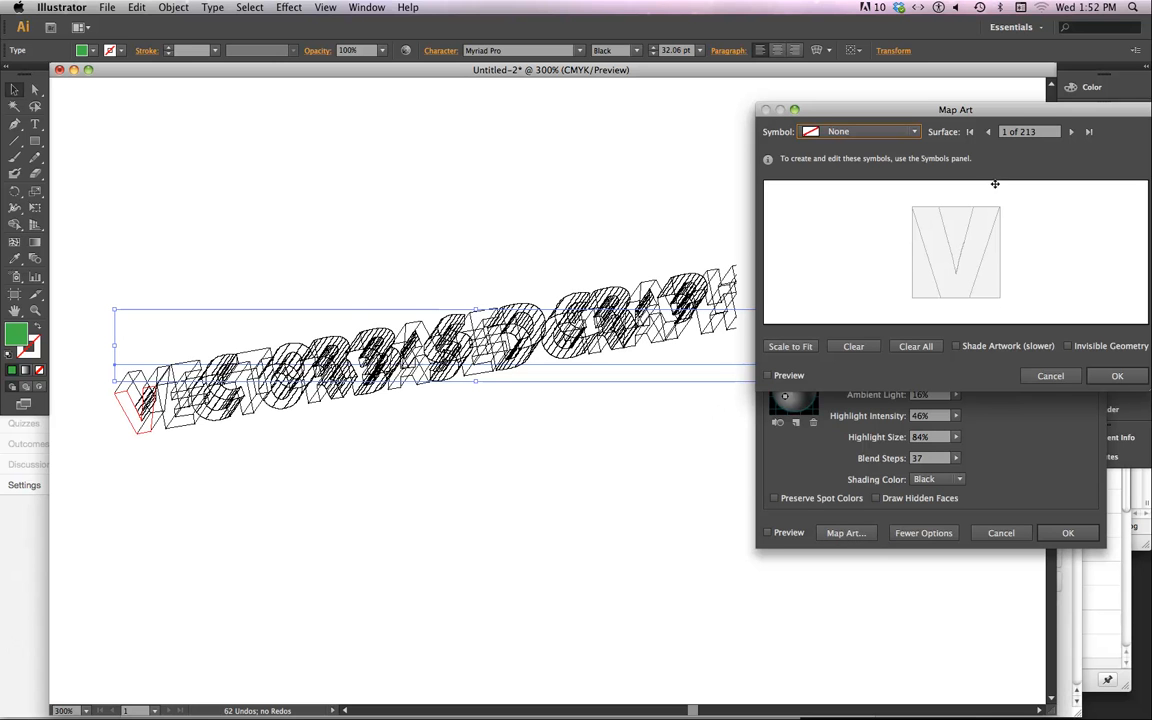
{"action": "left_click", "coordinate": [1072, 132]}
{"action": "left_click", "coordinate": [1072, 132]}
{"action": "left_click", "coordinate": [1072, 132]}
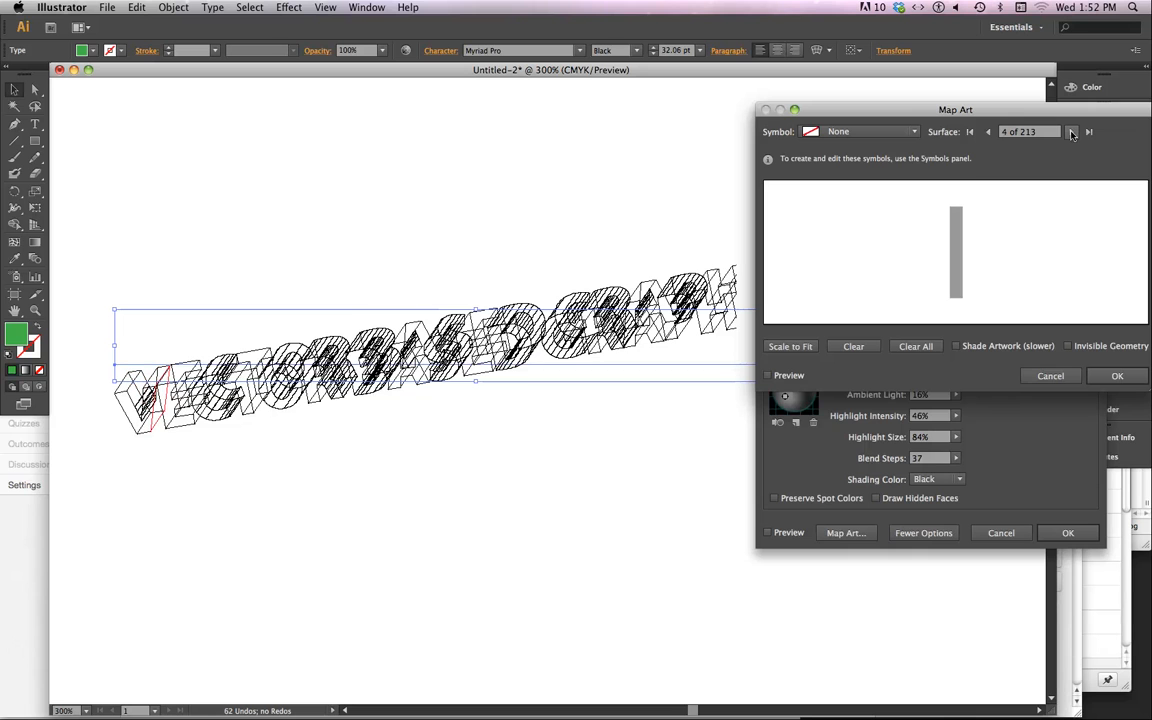
{"action": "left_click", "coordinate": [1072, 132]}
{"action": "left_click", "coordinate": [1072, 132]}
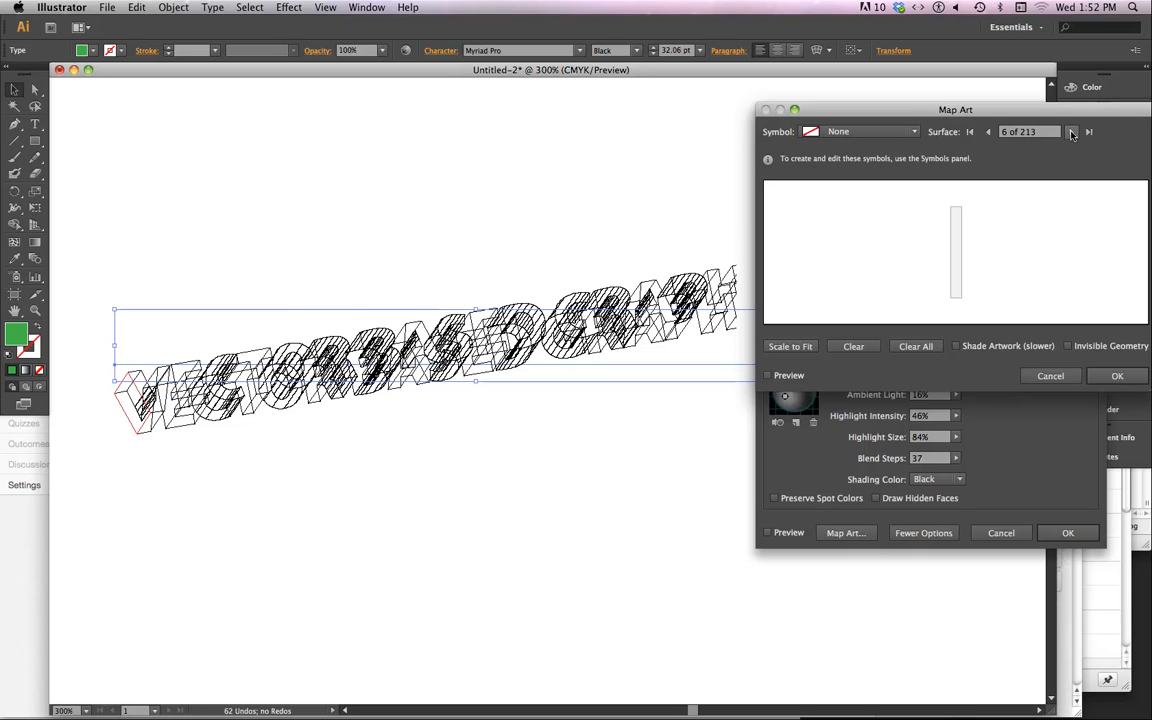
{"action": "left_click", "coordinate": [1072, 132]}
{"action": "left_click", "coordinate": [1072, 132]}
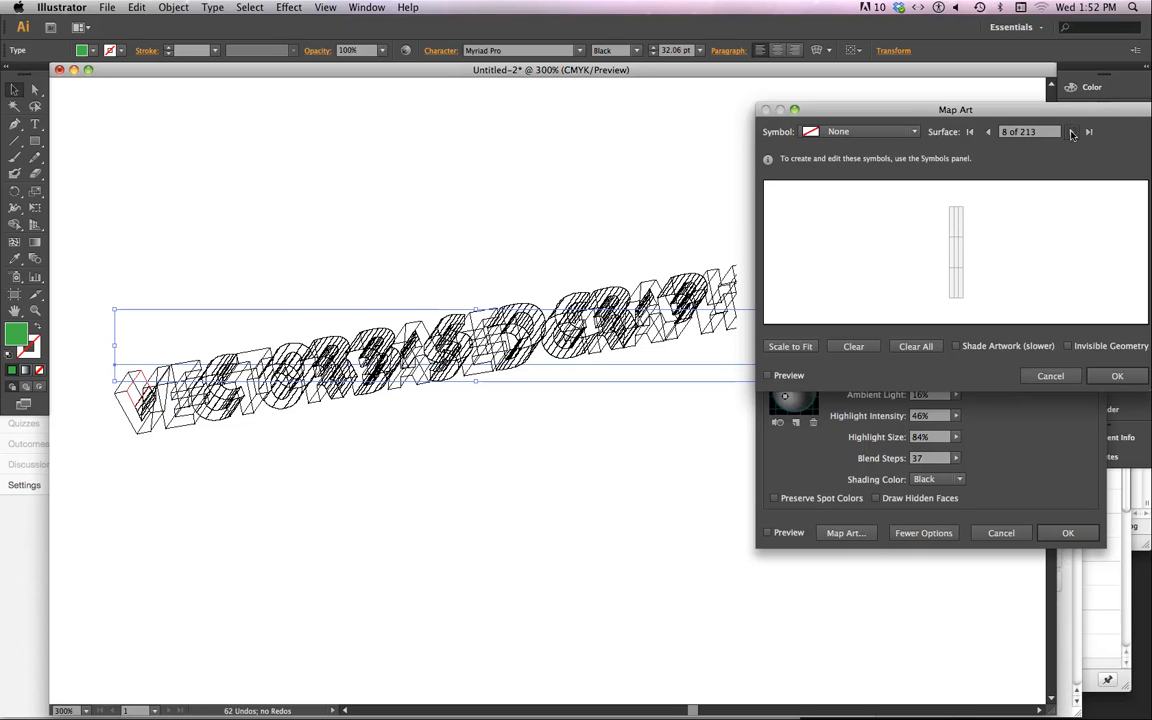
{"action": "left_click", "coordinate": [1072, 132]}
{"action": "left_click", "coordinate": [1072, 132]}
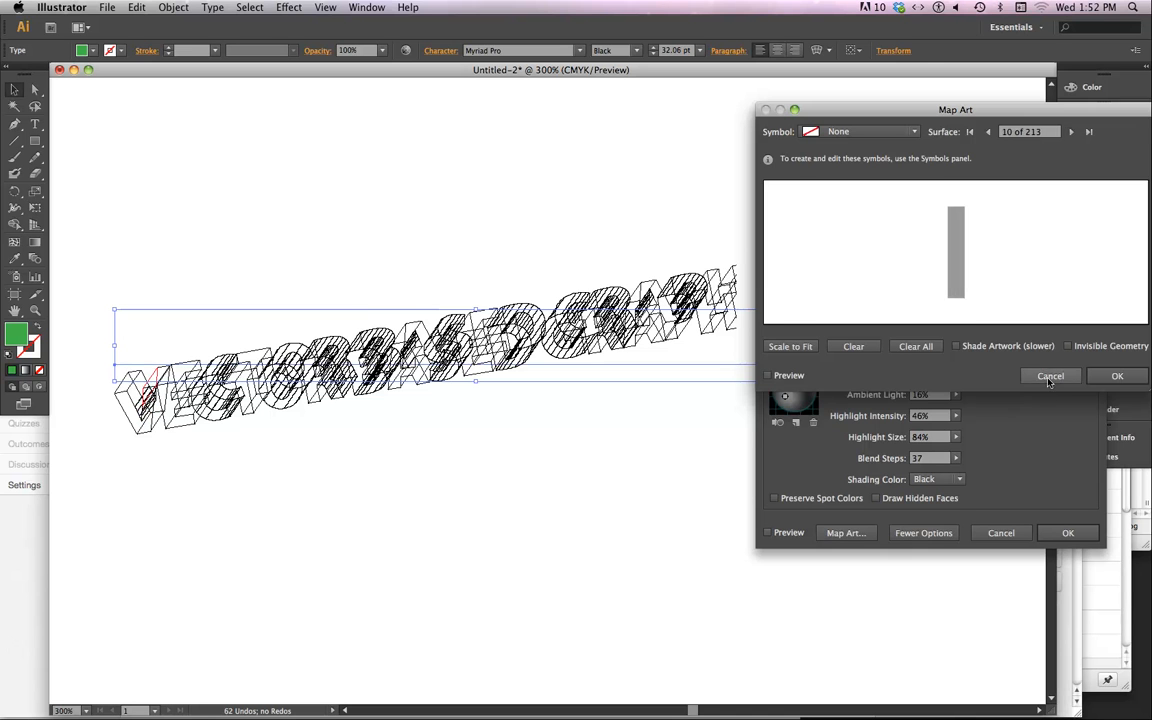
{"action": "left_click", "coordinate": [1049, 377]}
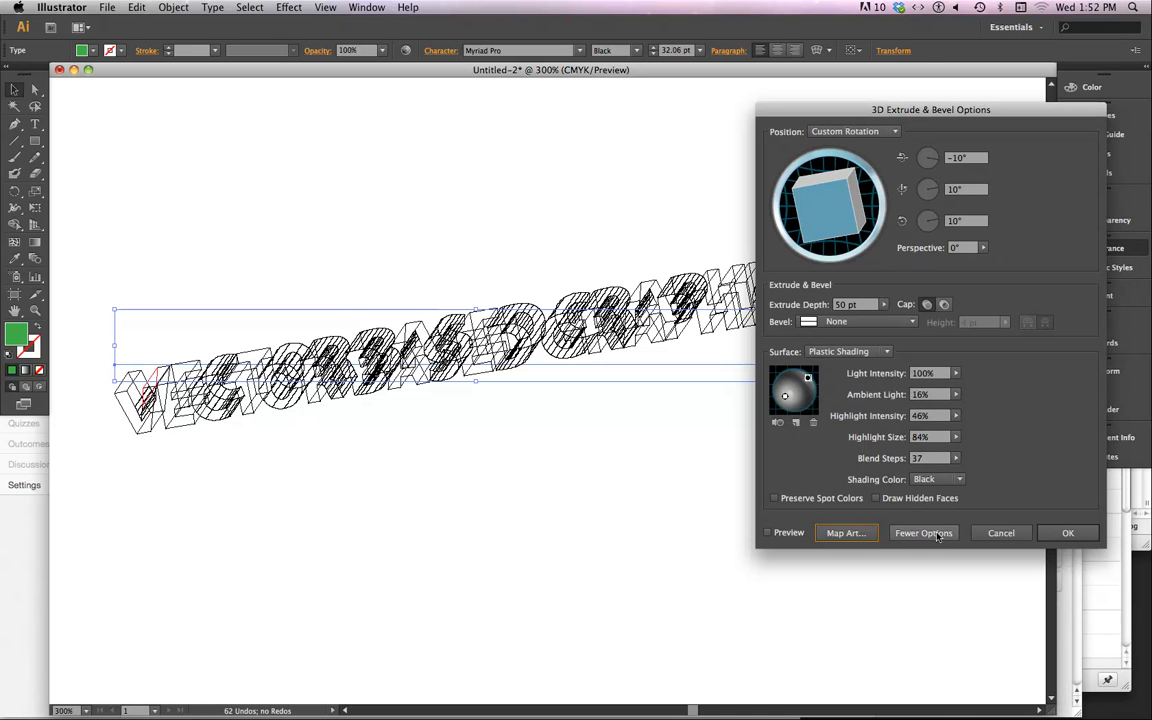
Apply the 3D effect without mapped art, move the headline to the upper part of the artboard and deselect it.
{"action": "left_click", "coordinate": [1055, 533]}
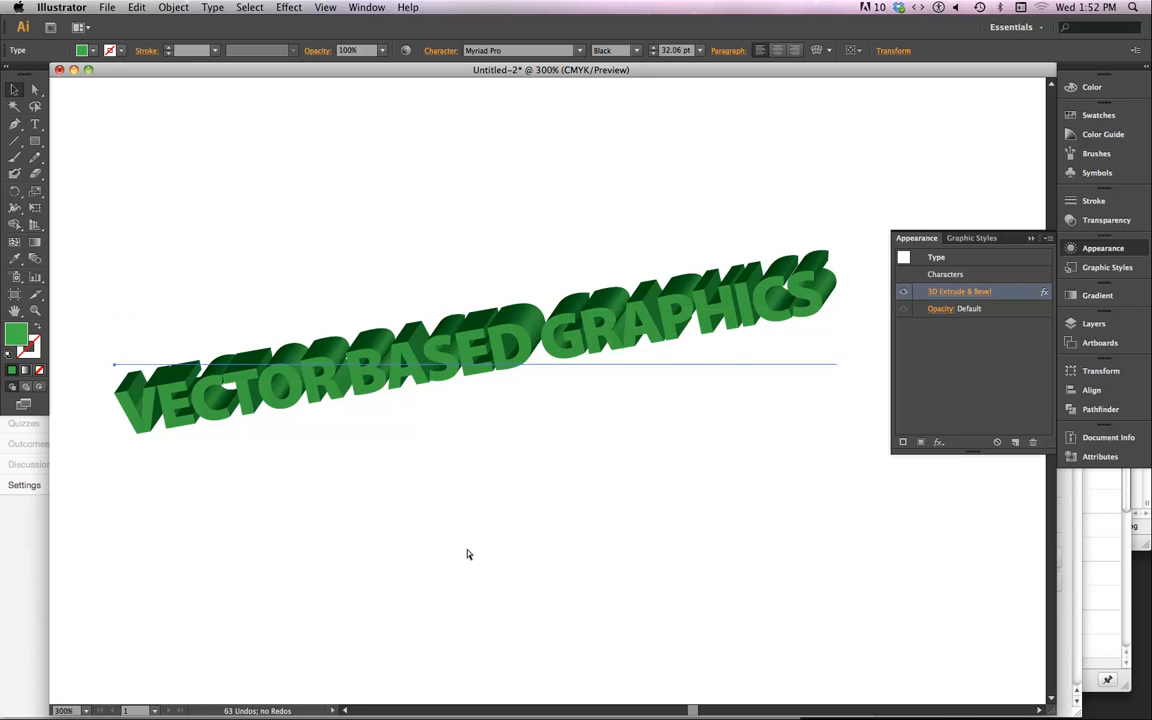
{"action": "key", "text": "super+minus"}
{"action": "key", "text": "super+minus"}
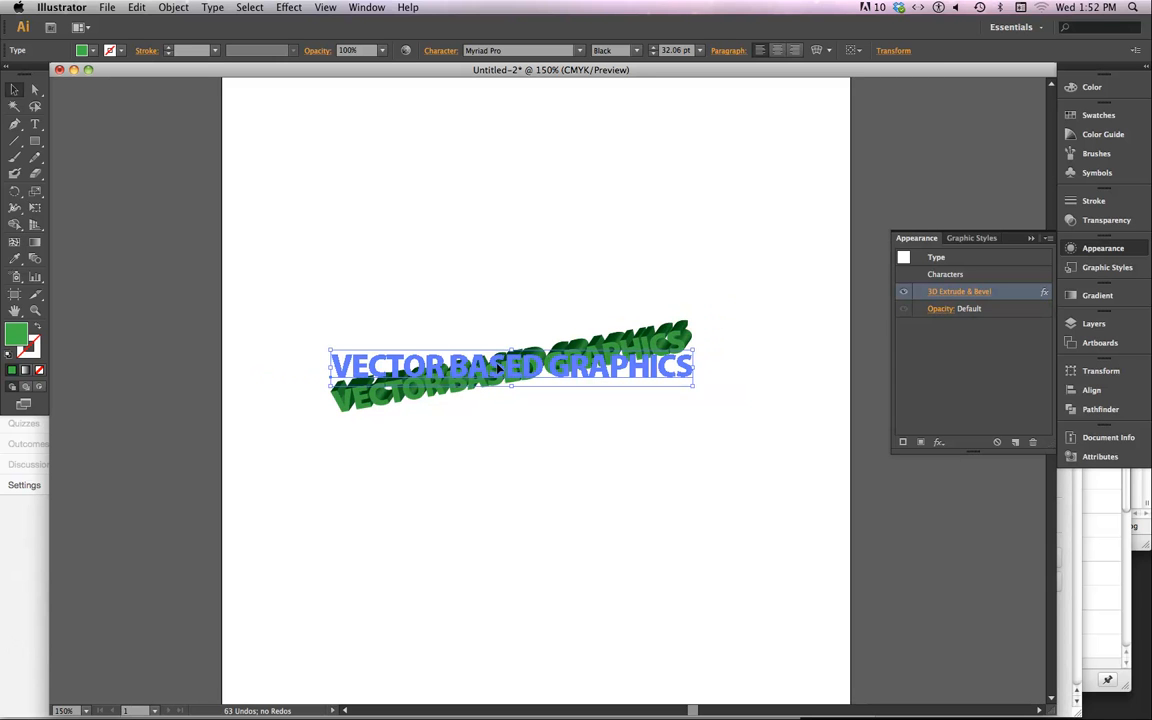
{"action": "left_click_drag", "start_coordinate": [500, 367], "coordinate": [455, 177]}
{"action": "left_click", "coordinate": [442, 465]}
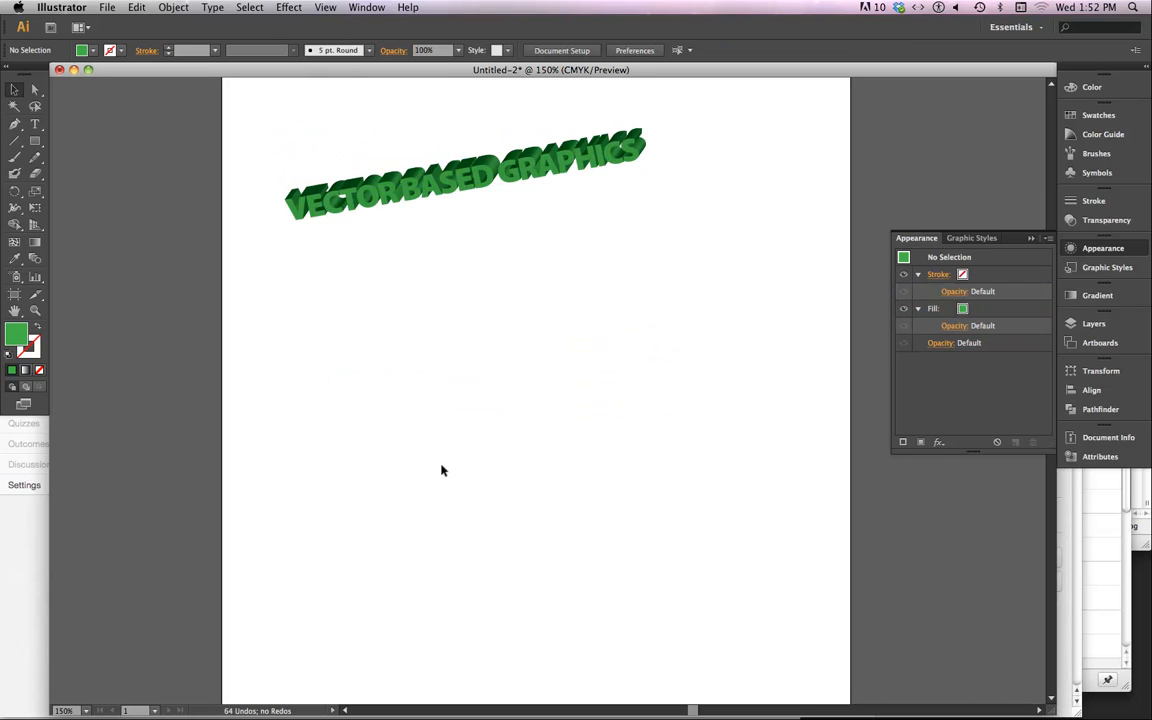
Reopen the headline's 3D Extrude & Bevel effect and set the extrude depth to 218 pt with the preview on.
{"action": "left_click", "coordinate": [1100, 248]}
{"action": "left_click", "coordinate": [1104, 248]}
{"action": "left_click", "coordinate": [555, 183]}
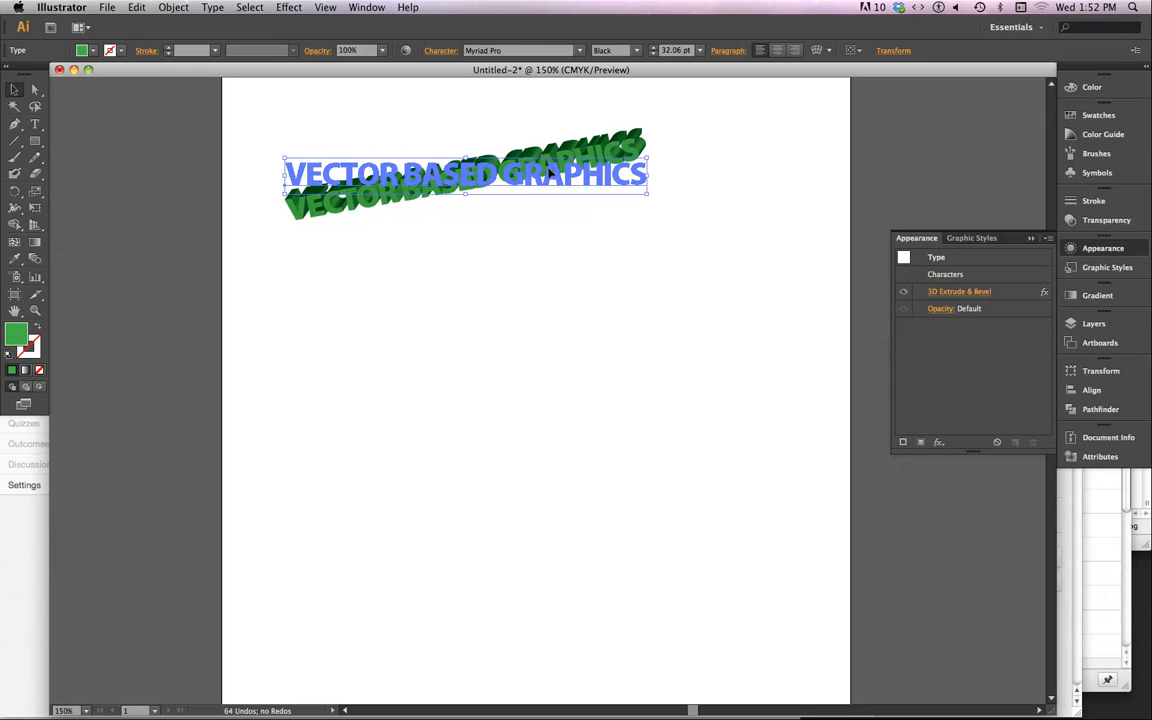
{"action": "left_click", "coordinate": [946, 298]}
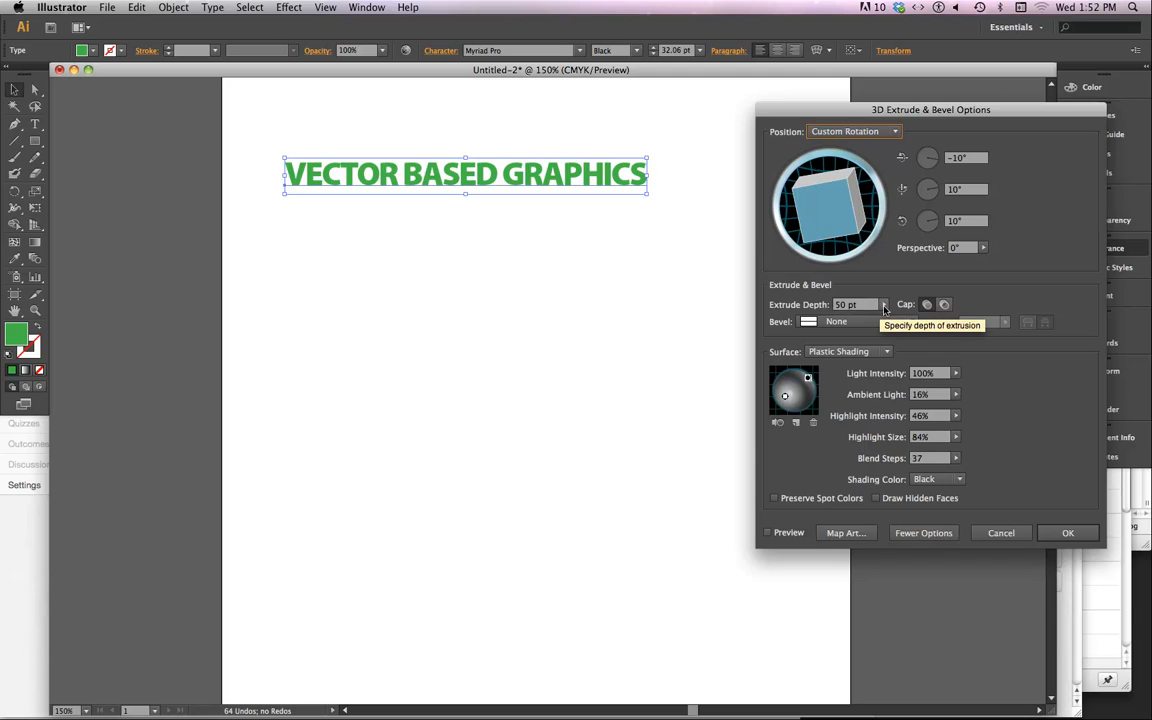
{"action": "left_click", "coordinate": [884, 307]}
{"action": "left_click_drag", "start_coordinate": [816, 320], "coordinate": [823, 320]}
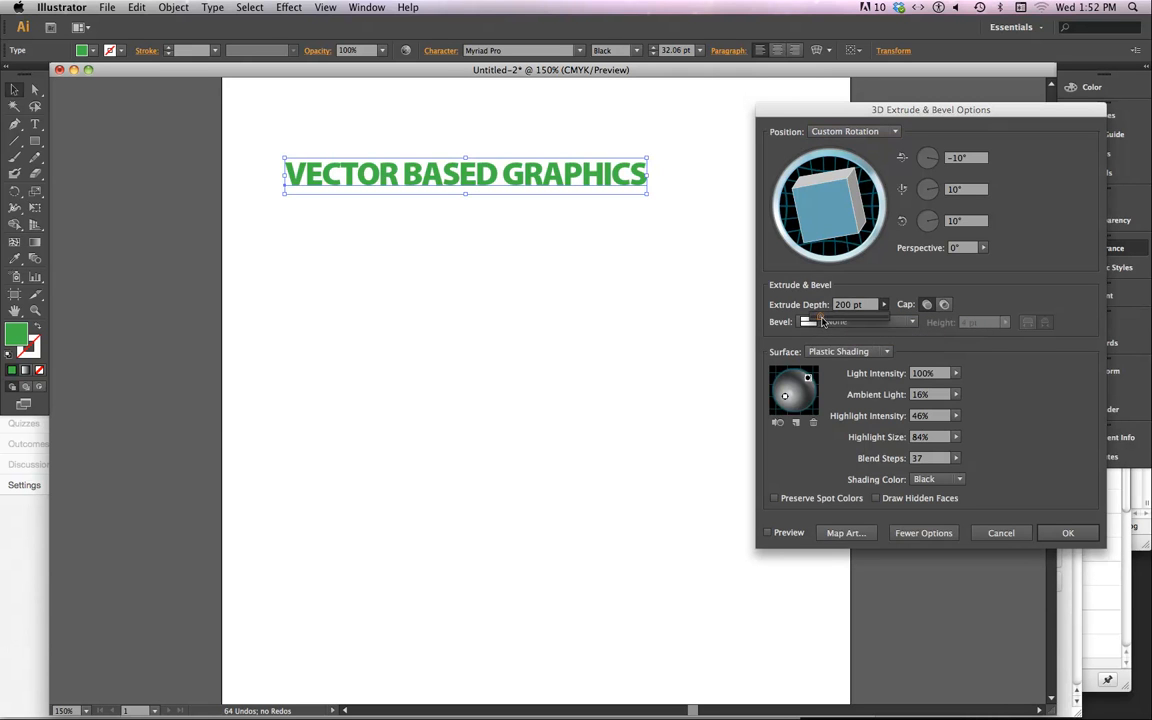
{"action": "left_click", "coordinate": [768, 535]}
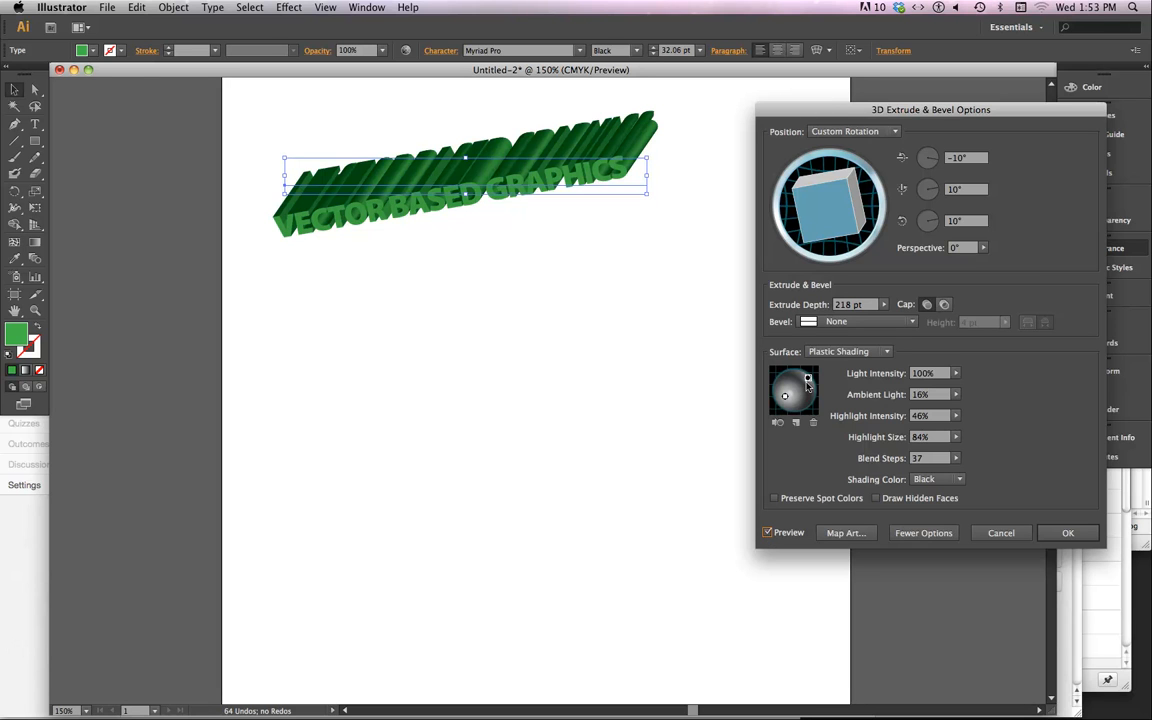
Move the second light to the sphere's upper-left area, rotate the headline to -12°, 7° and -4°, and apply the 3D effect.
{"action": "left_click_drag", "start_coordinate": [784, 398], "coordinate": [789, 384]}
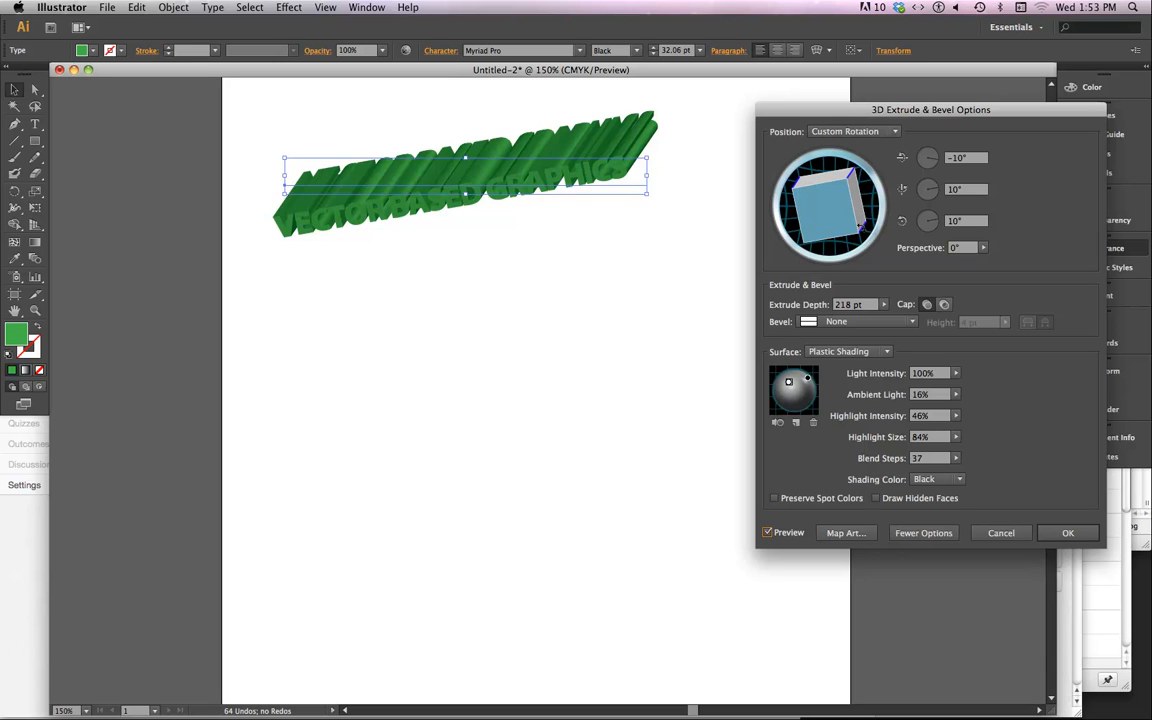
{"action": "left_click_drag", "start_coordinate": [861, 227], "coordinate": [859, 236]}
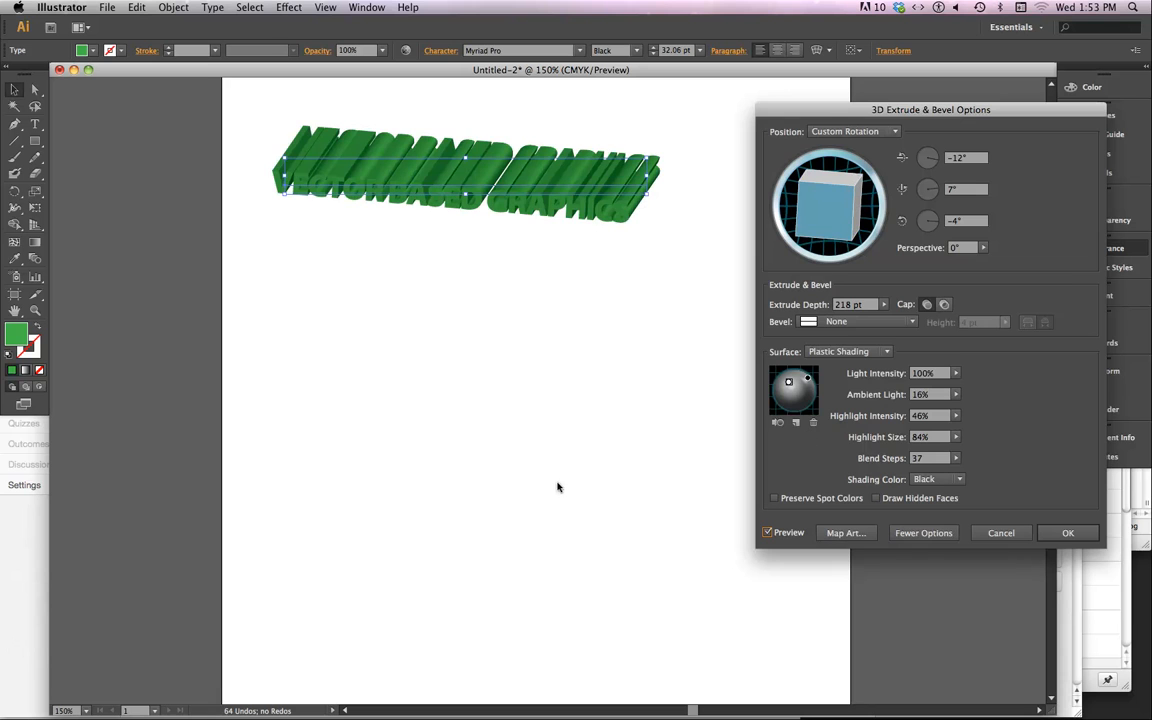
{"action": "left_click", "coordinate": [1067, 533]}
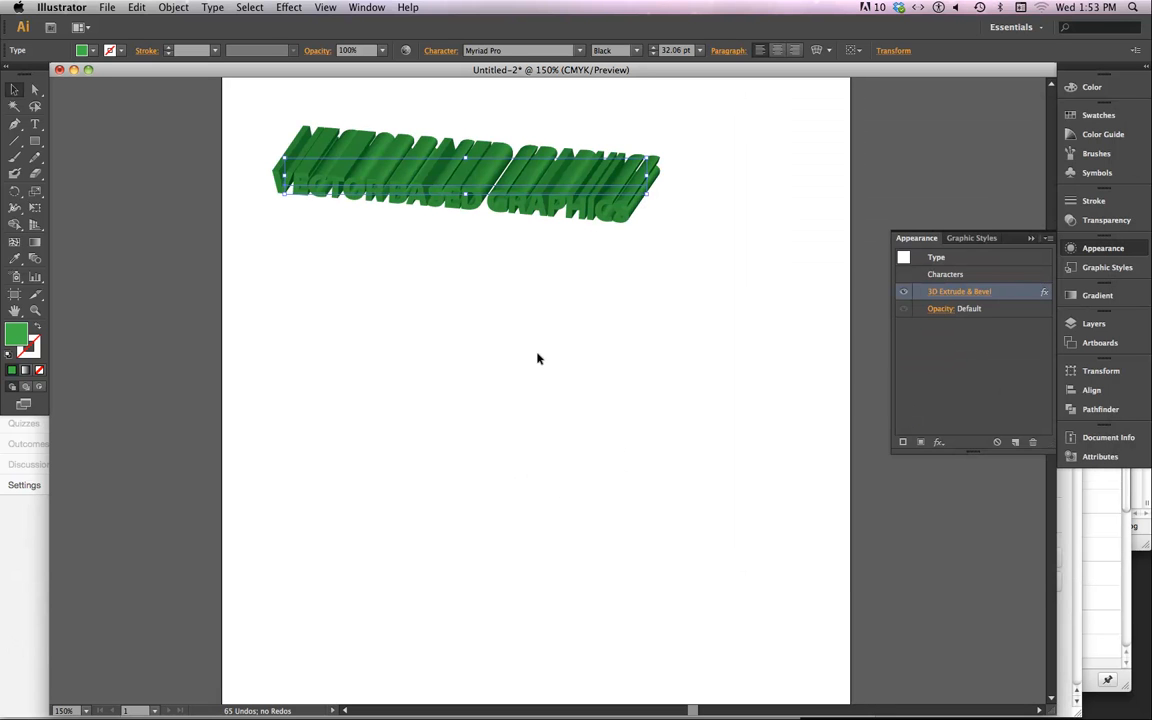
{"action": "left_click", "coordinate": [470, 325]}
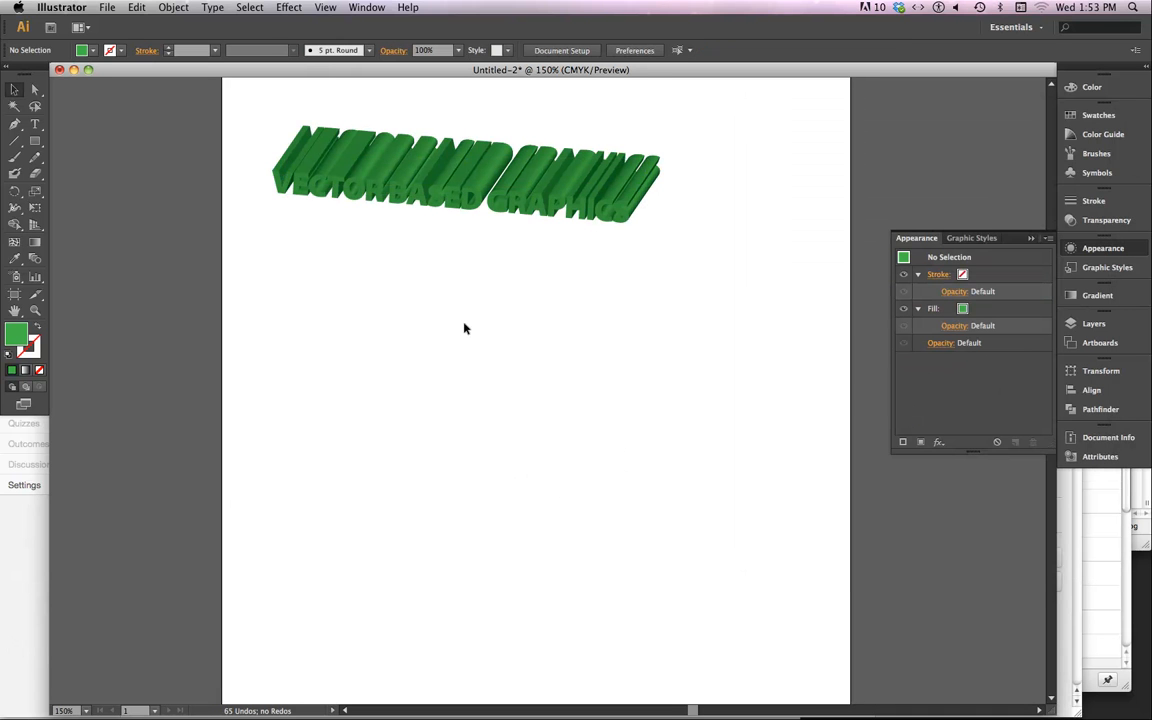
Reopen the headline's 3D Extrude & Bevel effect, reduce the extrude depth to a shallow extrusion, and apply it.
{"action": "left_click", "coordinate": [516, 194]}
{"action": "left_click", "coordinate": [1105, 248]}
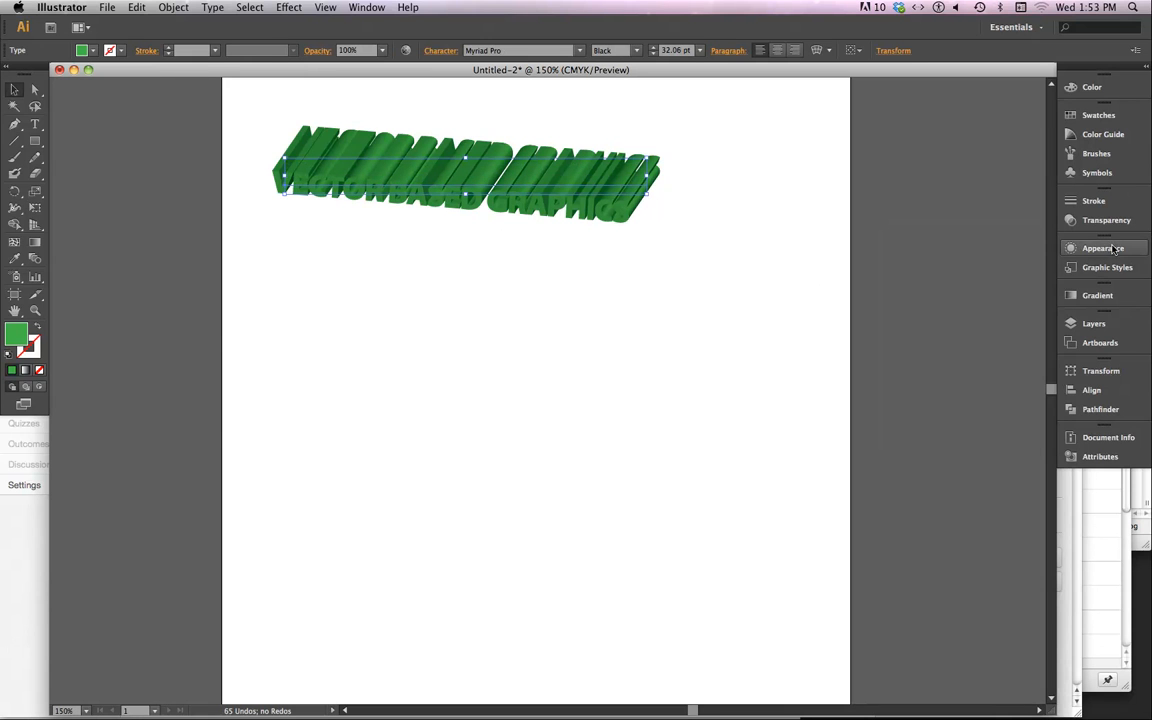
{"action": "left_click", "coordinate": [1133, 269]}
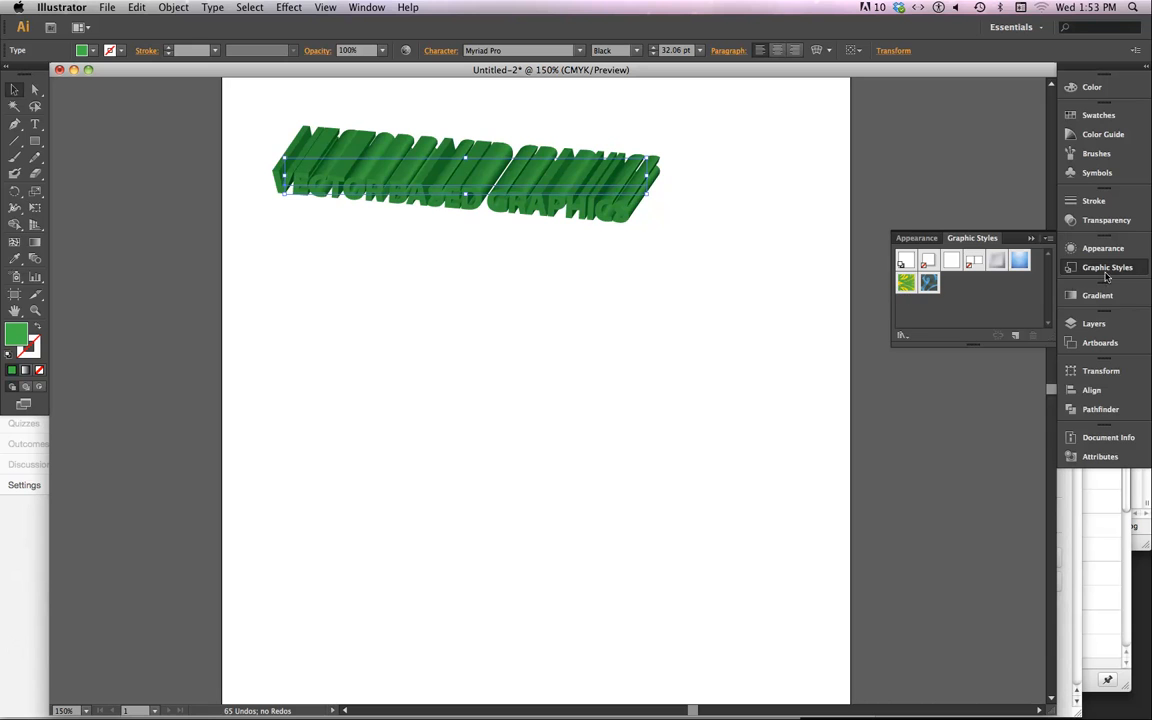
{"action": "left_click", "coordinate": [1112, 249]}
{"action": "left_click", "coordinate": [958, 291]}
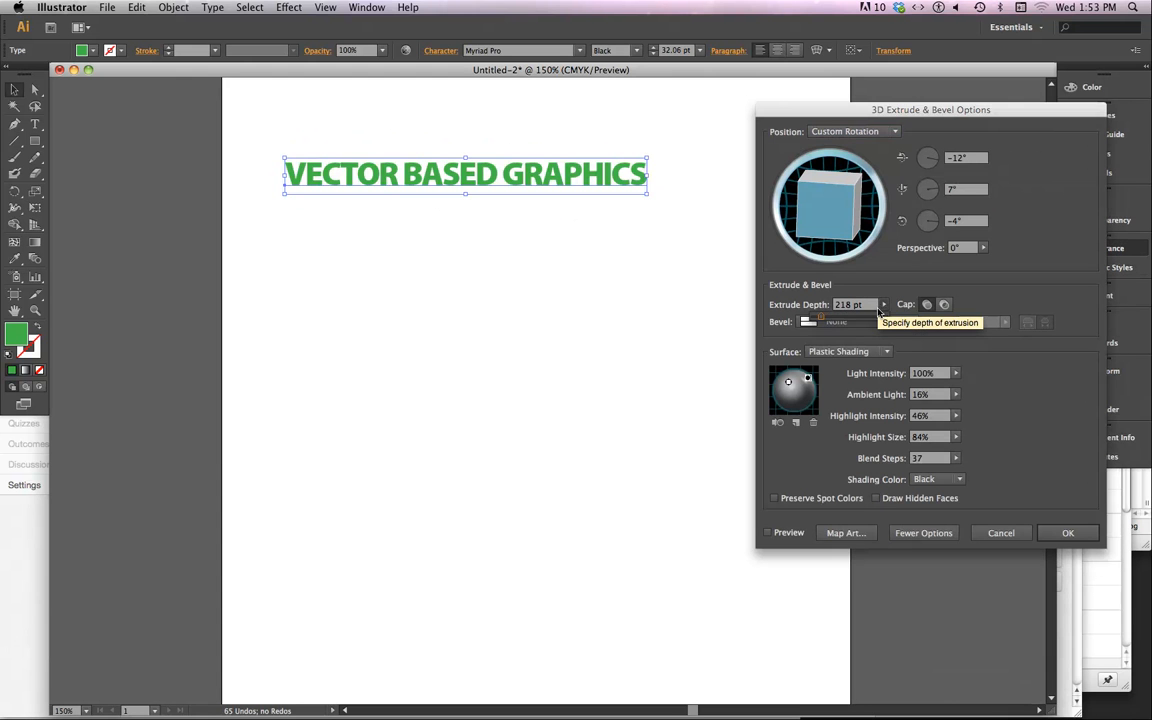
{"action": "left_click_drag", "start_coordinate": [883, 304], "coordinate": [817, 322]}
{"action": "left_click", "coordinate": [1068, 533]}
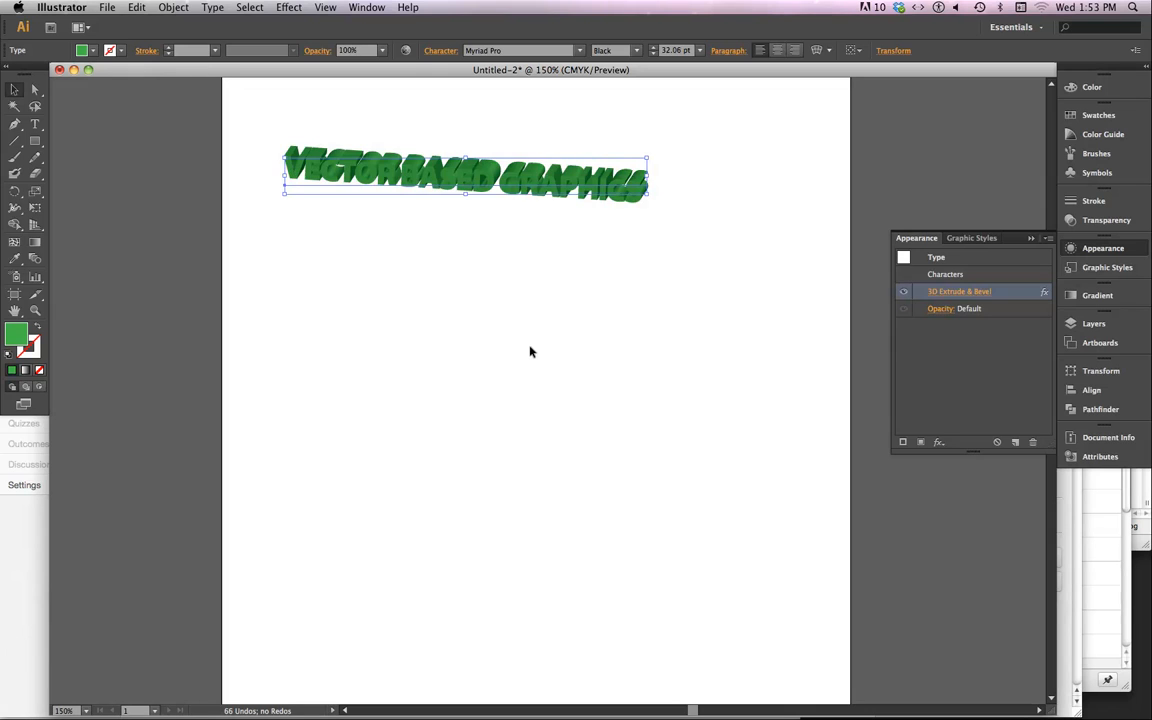
{"action": "left_click", "coordinate": [443, 250]}
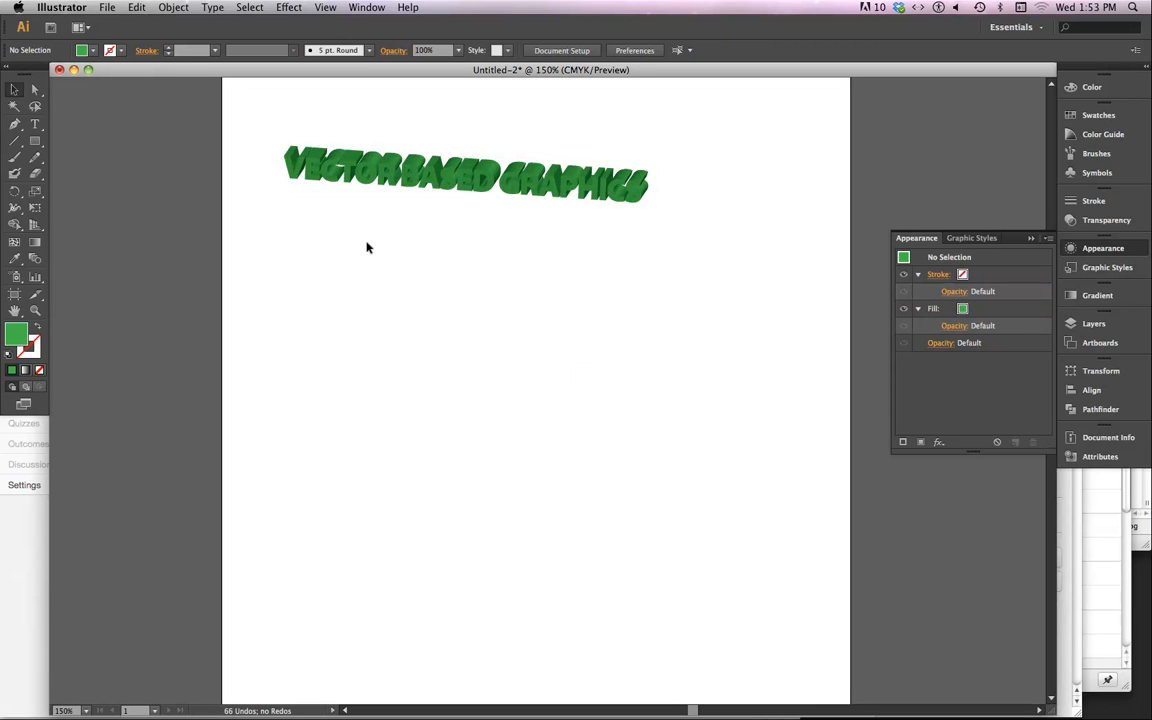
Sketch a freehand looping path about 2.8 in wide and 2.2 in high below the headline with the Pencil tool.
{"action": "left_click", "coordinate": [14, 140]}
{"action": "left_click_drag", "start_coordinate": [284, 184], "coordinate": [284, 245]}
{"action": "left_click", "coordinate": [36, 158]}
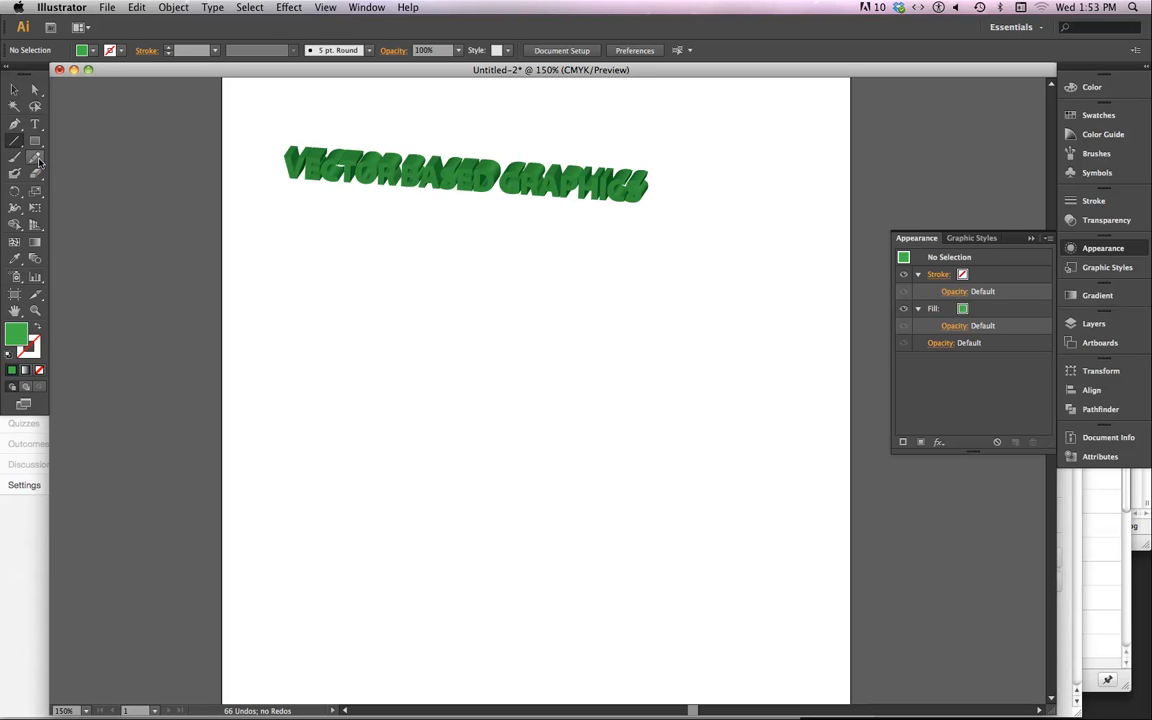
{"action": "mouse_move", "coordinate": [295, 321]}
{"action": "left_mouse_down"}
{"action": "mouse_move", "coordinate": [258, 384]}
{"action": "mouse_move", "coordinate": [349, 409]}
{"action": "mouse_move", "coordinate": [394, 334]}
{"action": "mouse_move", "coordinate": [337, 249]}
{"action": "mouse_move", "coordinate": [293, 289]}
{"action": "mouse_move", "coordinate": [433, 341]}
{"action": "mouse_move", "coordinate": [455, 309]}
{"action": "left_mouse_up"}
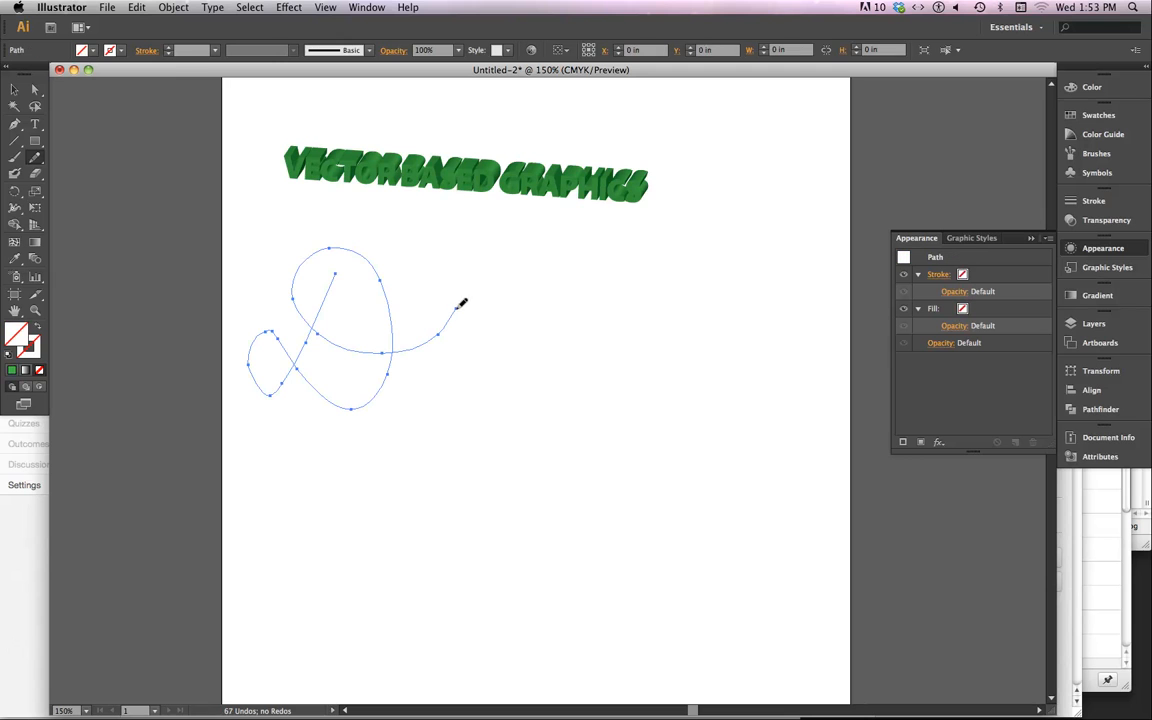
Give the looping pencil path a green stroke.
{"action": "left_click", "coordinate": [32, 350]}
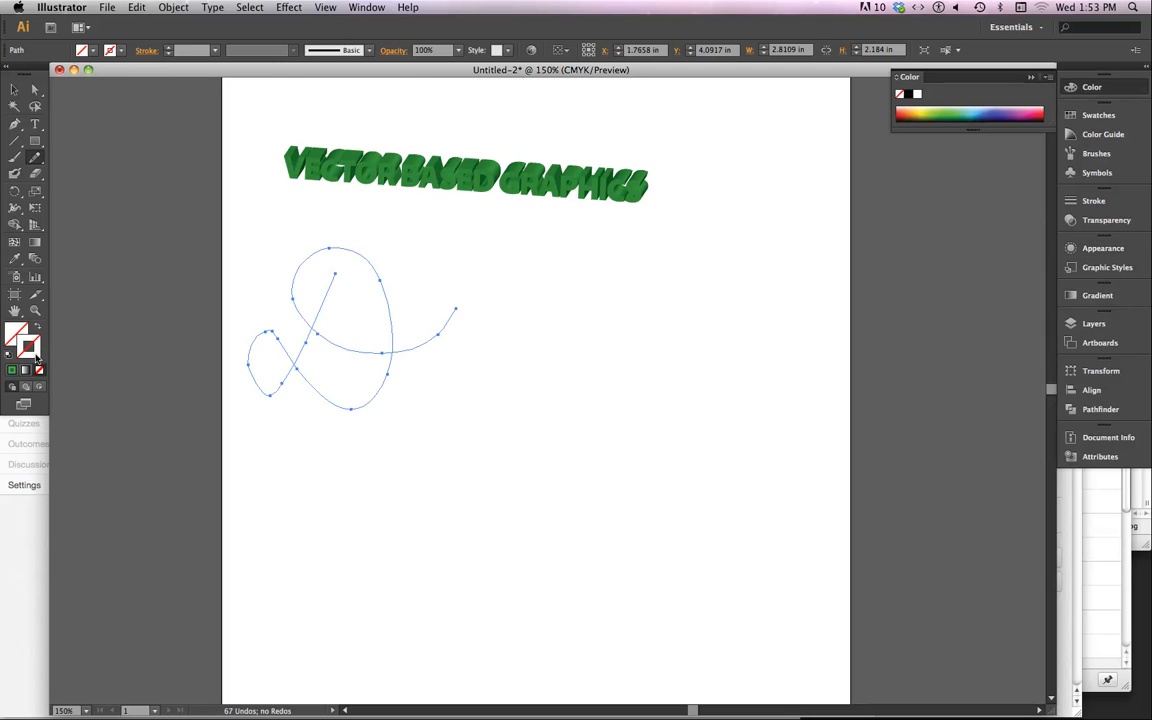
{"action": "left_click", "coordinate": [112, 51]}
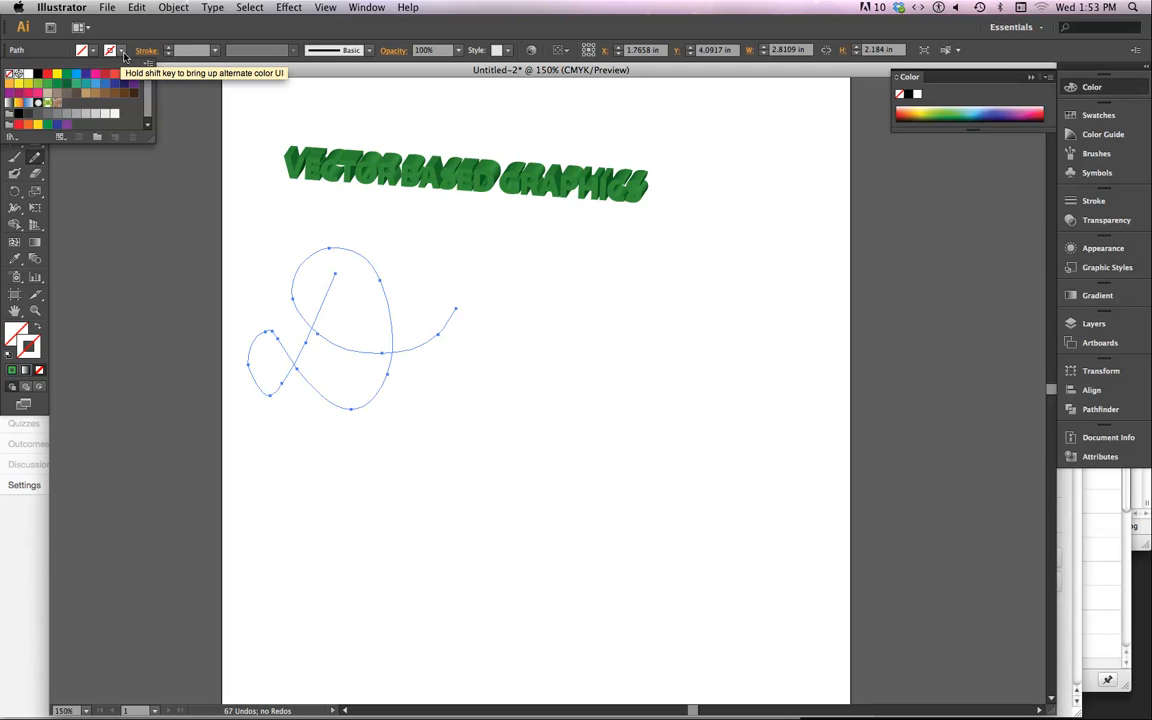
{"action": "left_click", "coordinate": [65, 74]}
{"action": "left_click", "coordinate": [554, 296]}
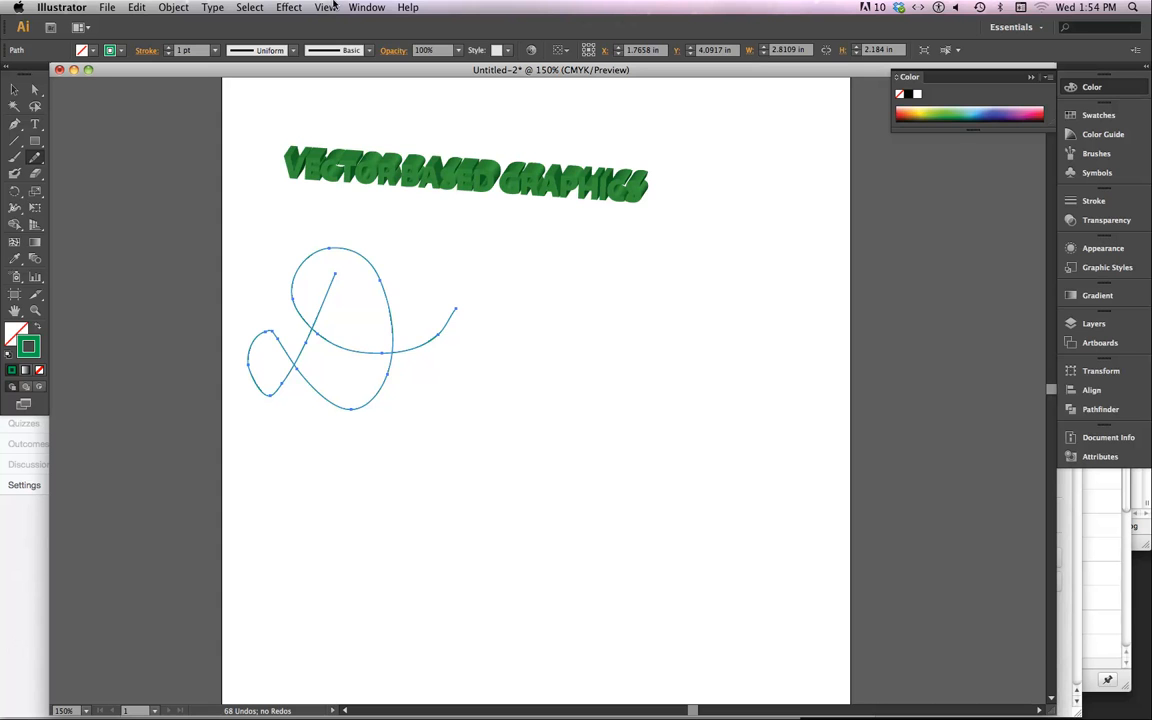
Apply the last-used Extrude & Bevel effect to the looping path and inspect the extruded ribbon up close.
{"action": "left_click", "coordinate": [283, 7]}
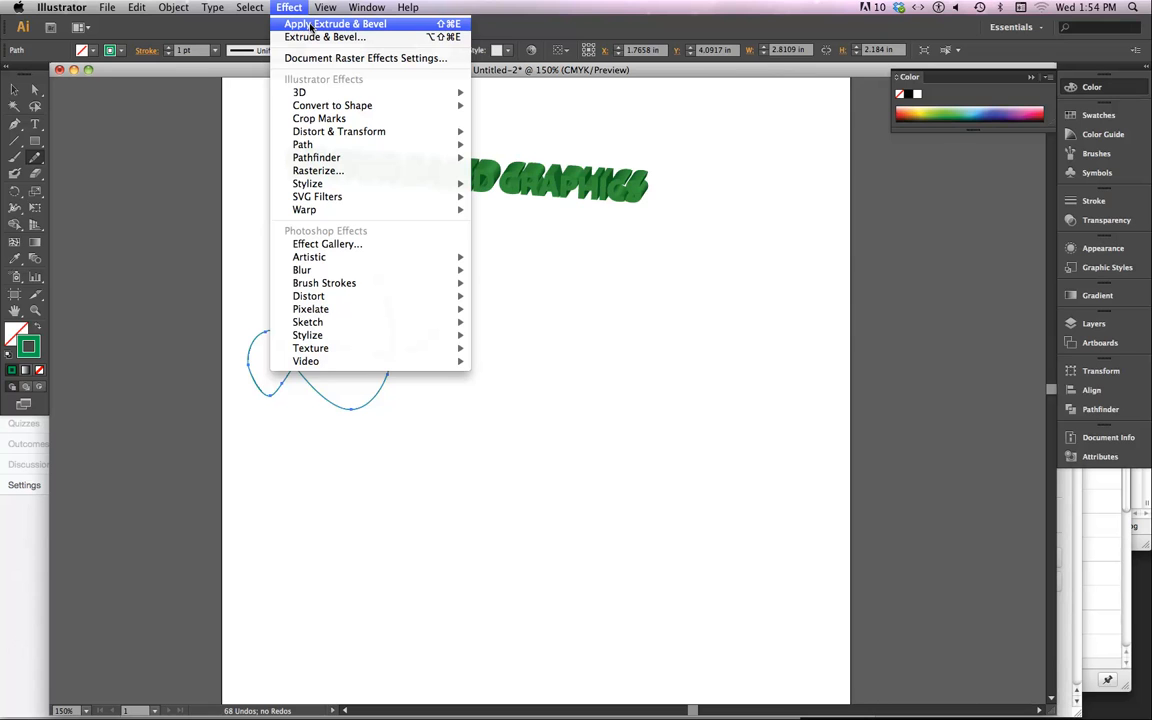
{"action": "left_click", "coordinate": [312, 24]}
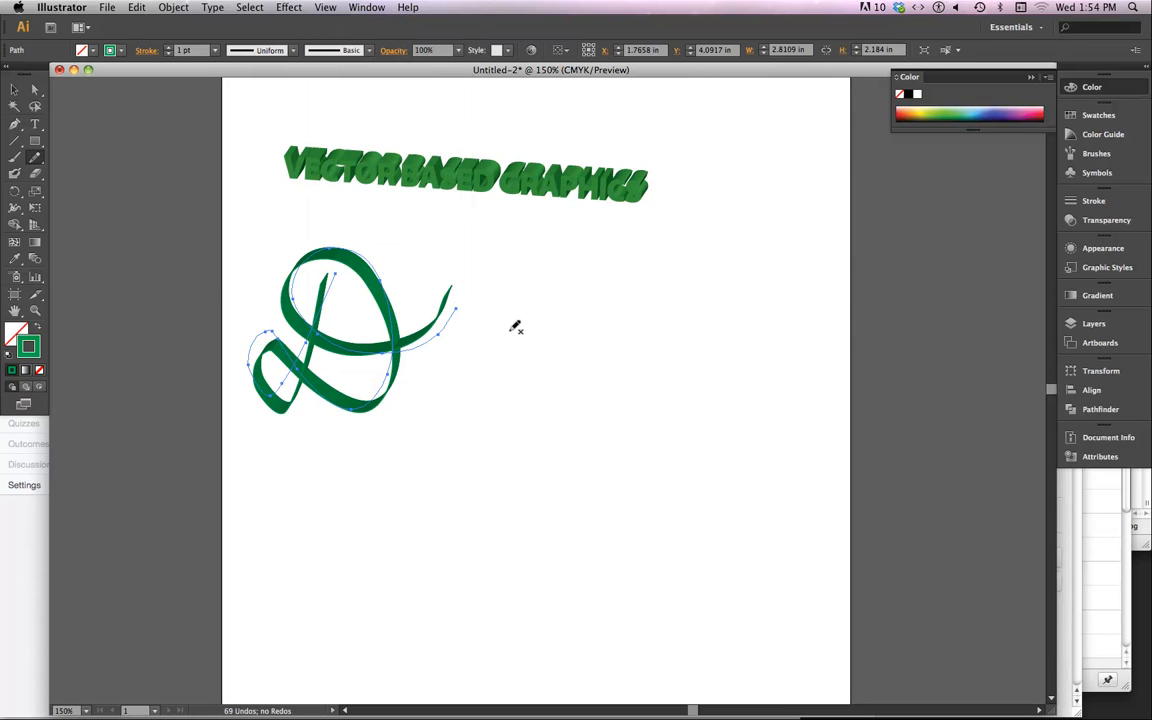
{"action": "left_click", "coordinate": [14, 89]}
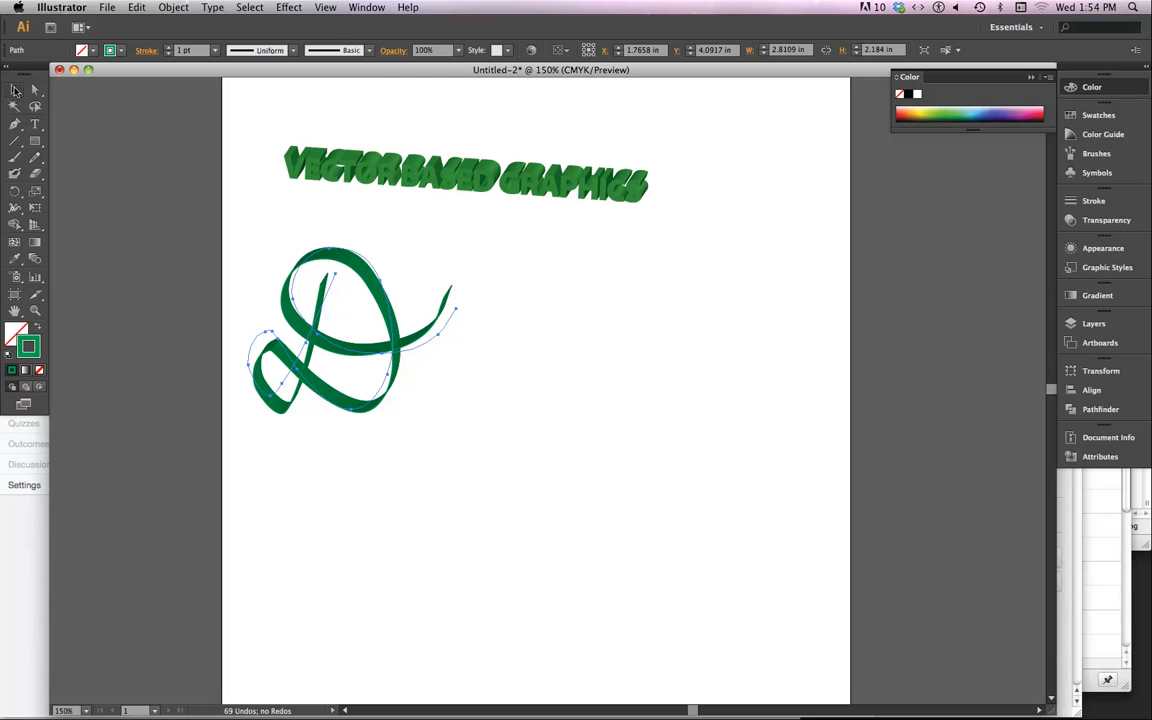
{"action": "left_click", "coordinate": [251, 231]}
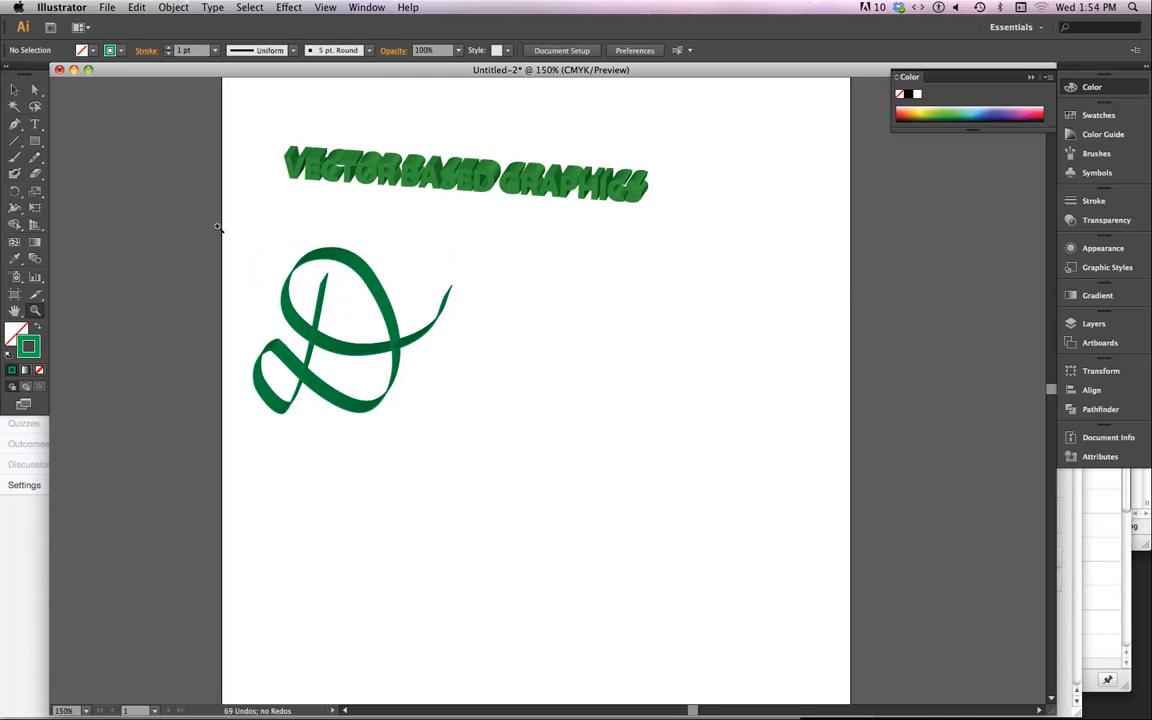
{"action": "left_click_drag", "start_coordinate": [219, 230], "coordinate": [443, 447]}
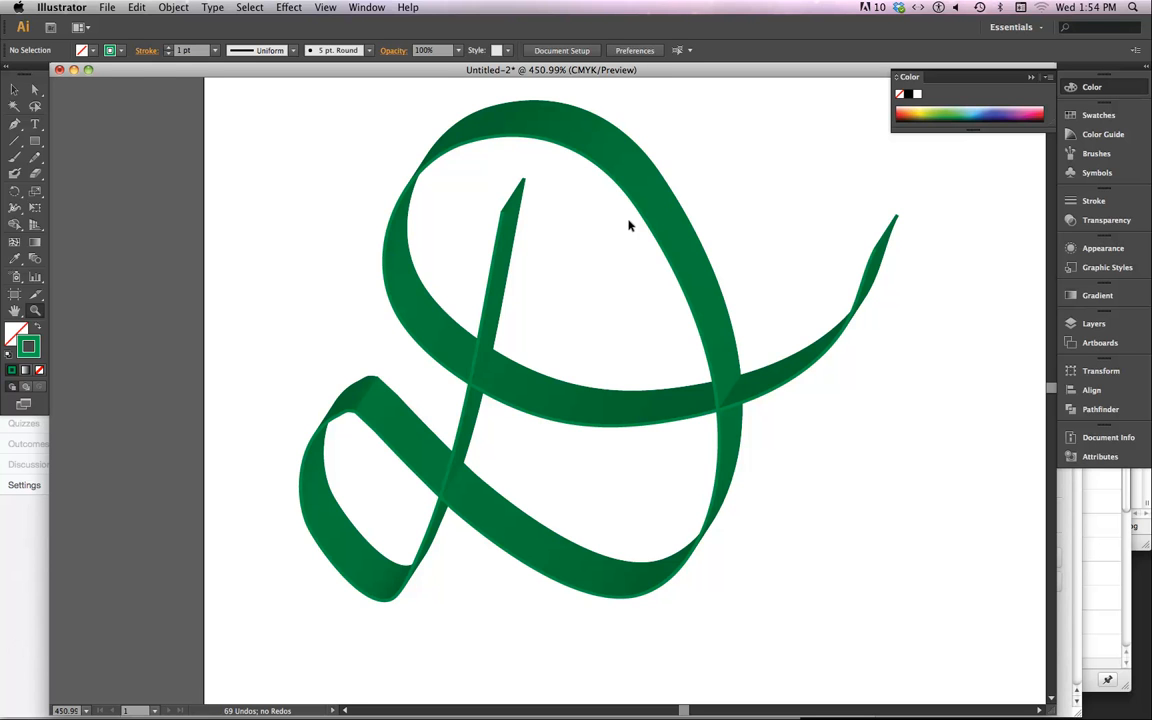
{"action": "key", "text": "super+minus"}
{"action": "key", "text": "super+minus"}
{"action": "key", "text": "super+minus"}
{"action": "key", "text": "super+minus"}
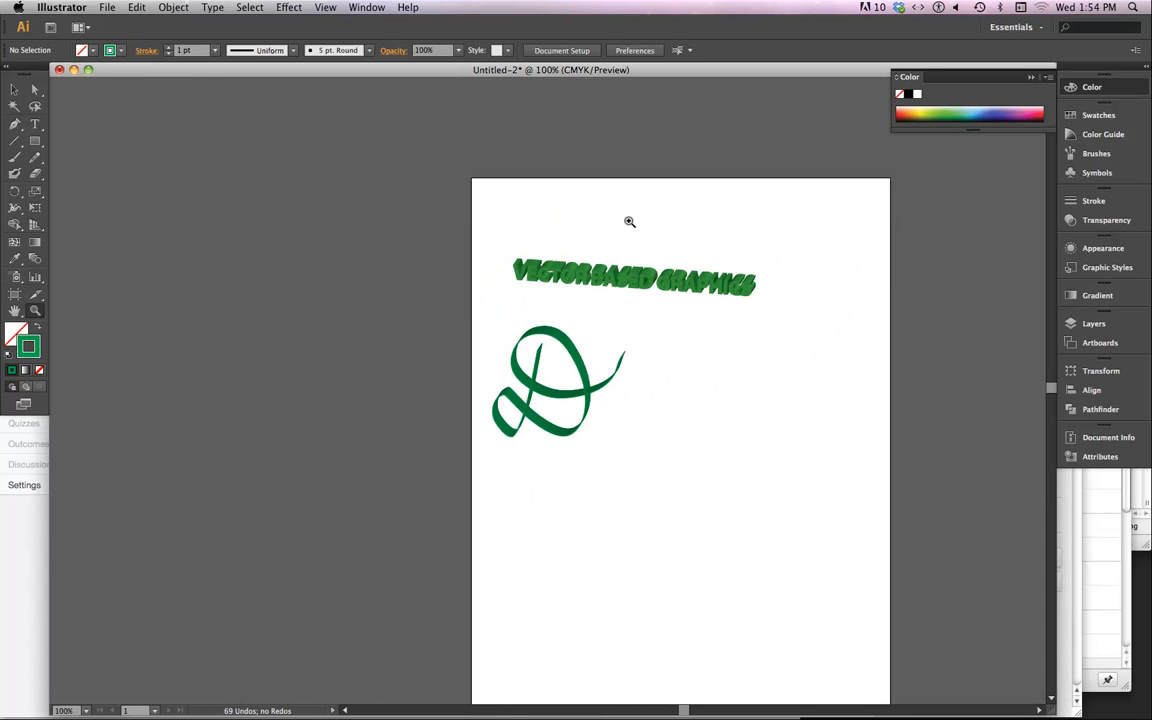
{"action": "key", "text": "super+0"}
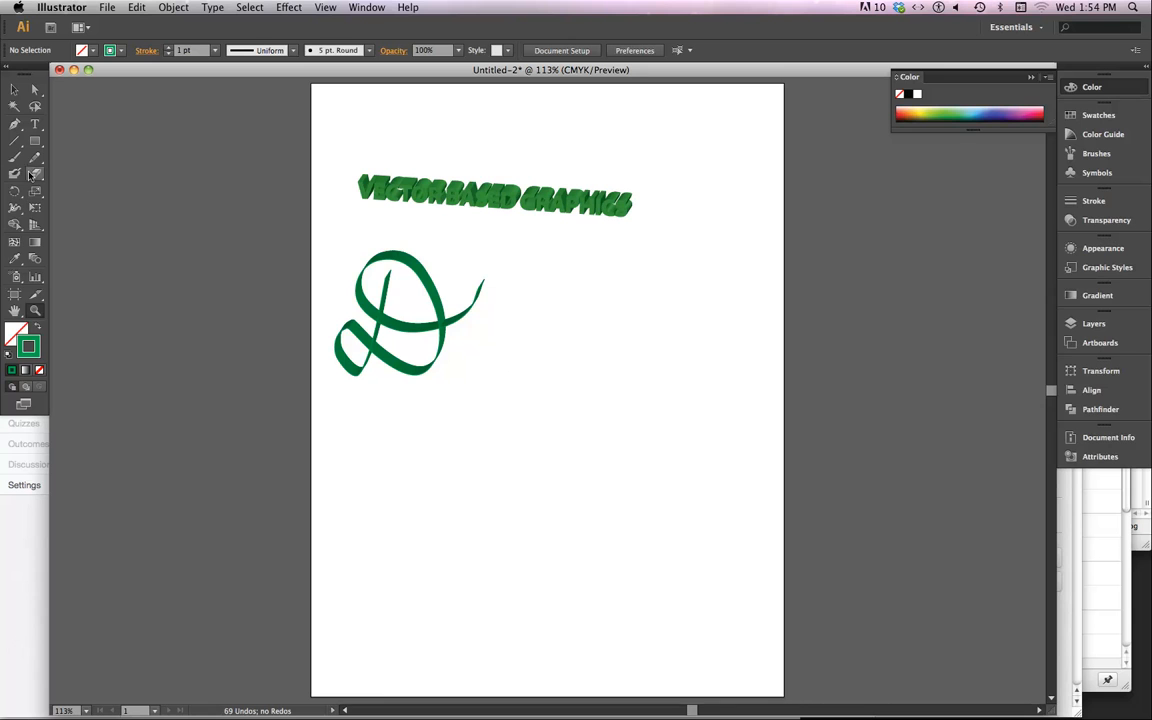
Draw a diagonal line about 1.6 in wide and 2.5 in high beside the ribbon and apply the last-used Extrude & Bevel effect.
{"action": "left_click", "coordinate": [16, 140]}
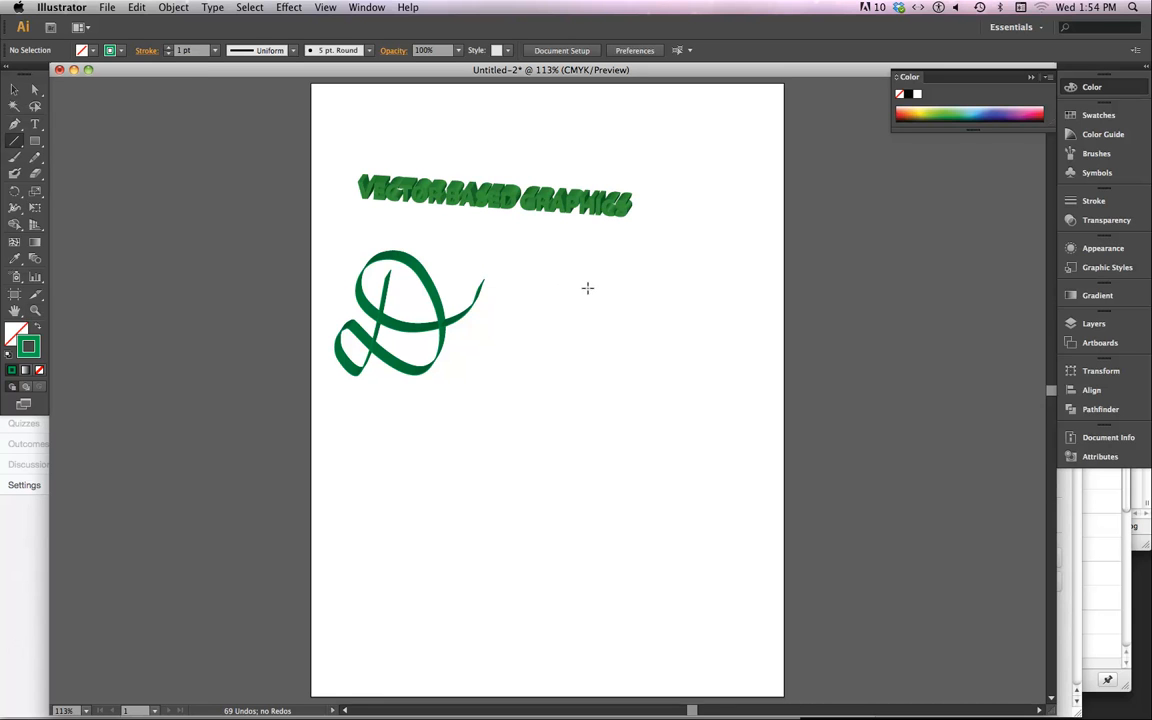
{"action": "left_click_drag", "start_coordinate": [556, 262], "coordinate": [646, 403]}
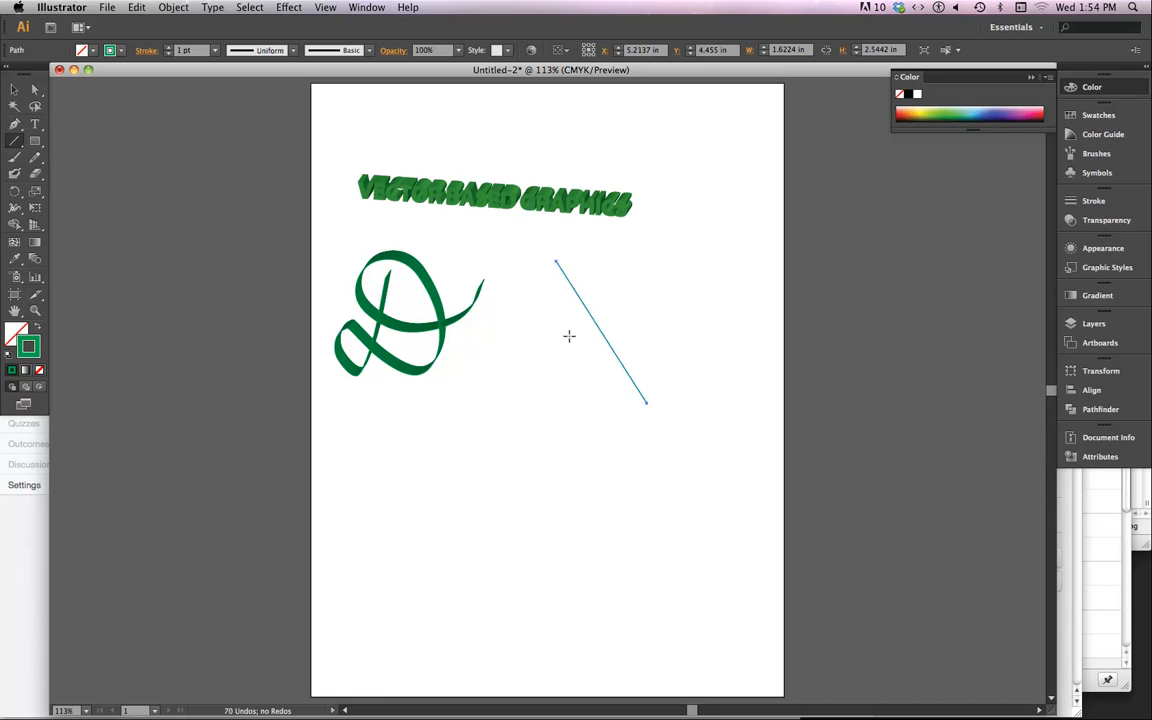
{"action": "left_click", "coordinate": [334, 7]}
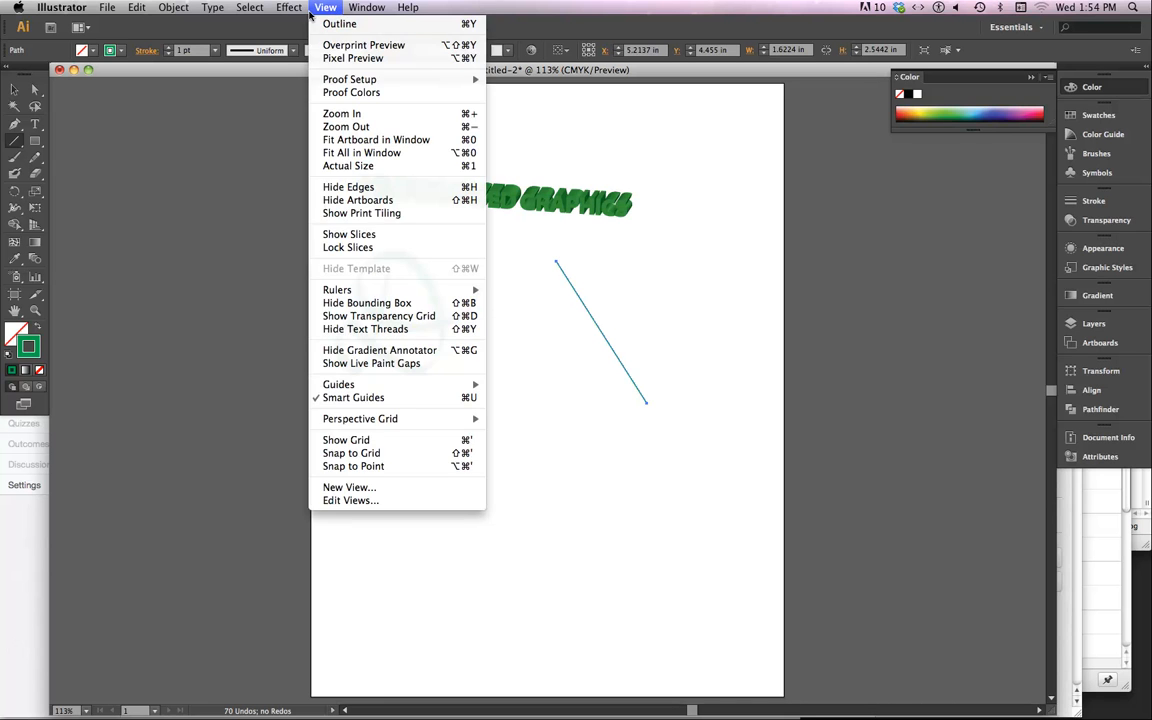
{"action": "mouse_move", "coordinate": [288, 10]}
{"action": "left_click", "coordinate": [322, 23]}
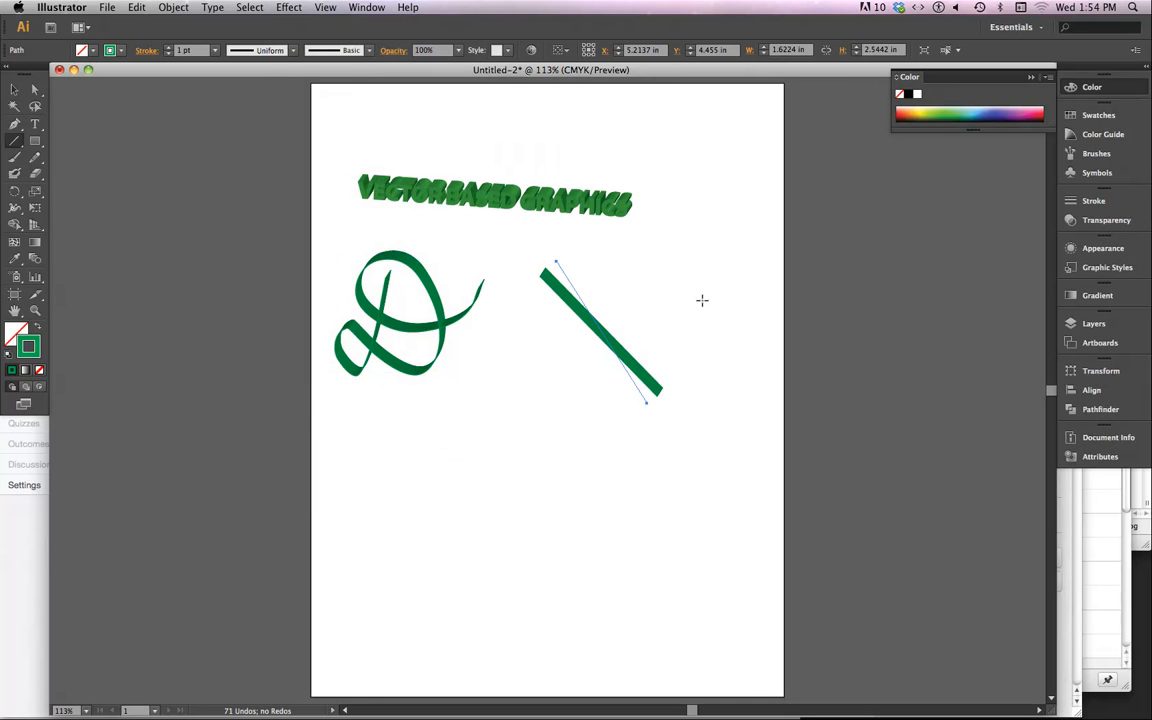
{"action": "left_click", "coordinate": [290, 8]}
{"action": "left_click", "coordinate": [390, 24]}
Add an anchor point midway along the extruded line and move it to about X 6.09 in, Y 3.67 in, forming a corner.
{"action": "key", "text": "super+equal"}
{"action": "key", "text": "super+equal"}
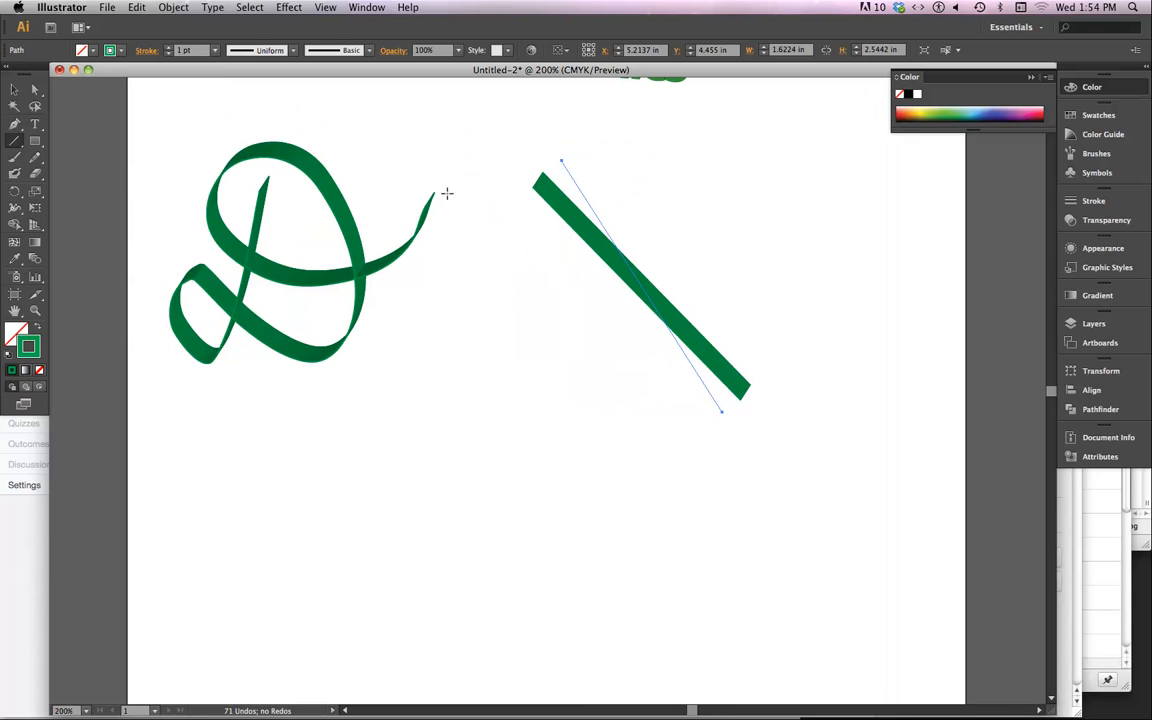
{"action": "key", "text": "p"}
{"action": "left_click", "coordinate": [639, 285]}
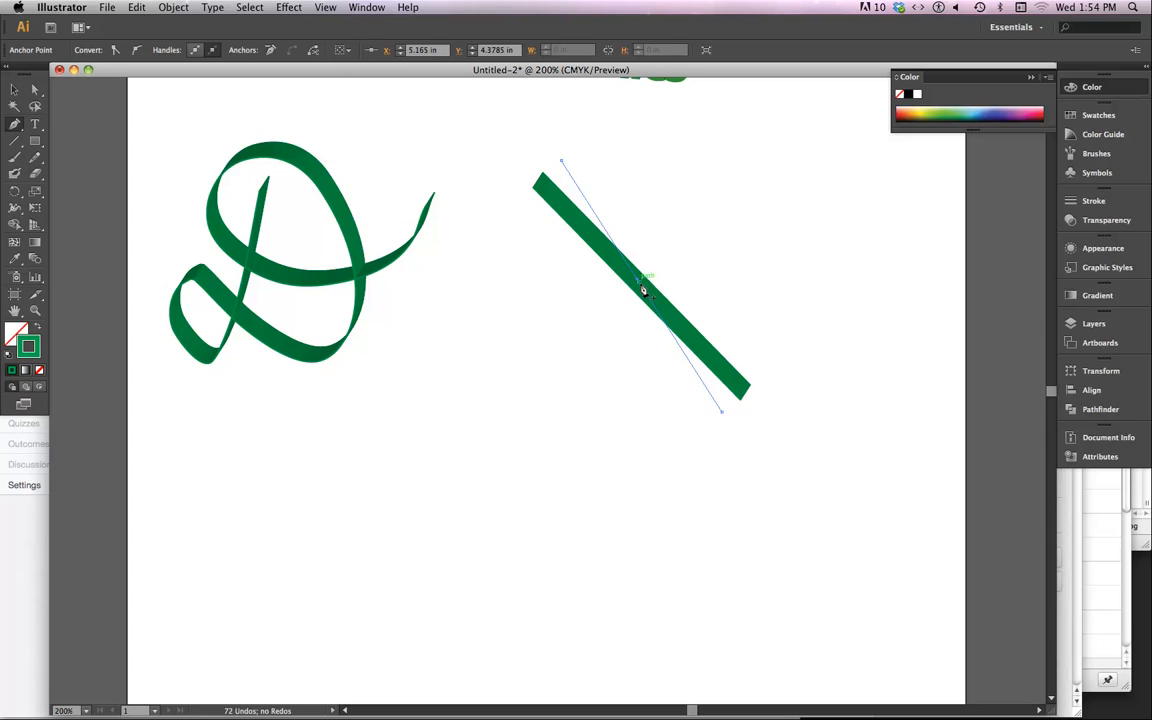
{"action": "key", "text": "super"}
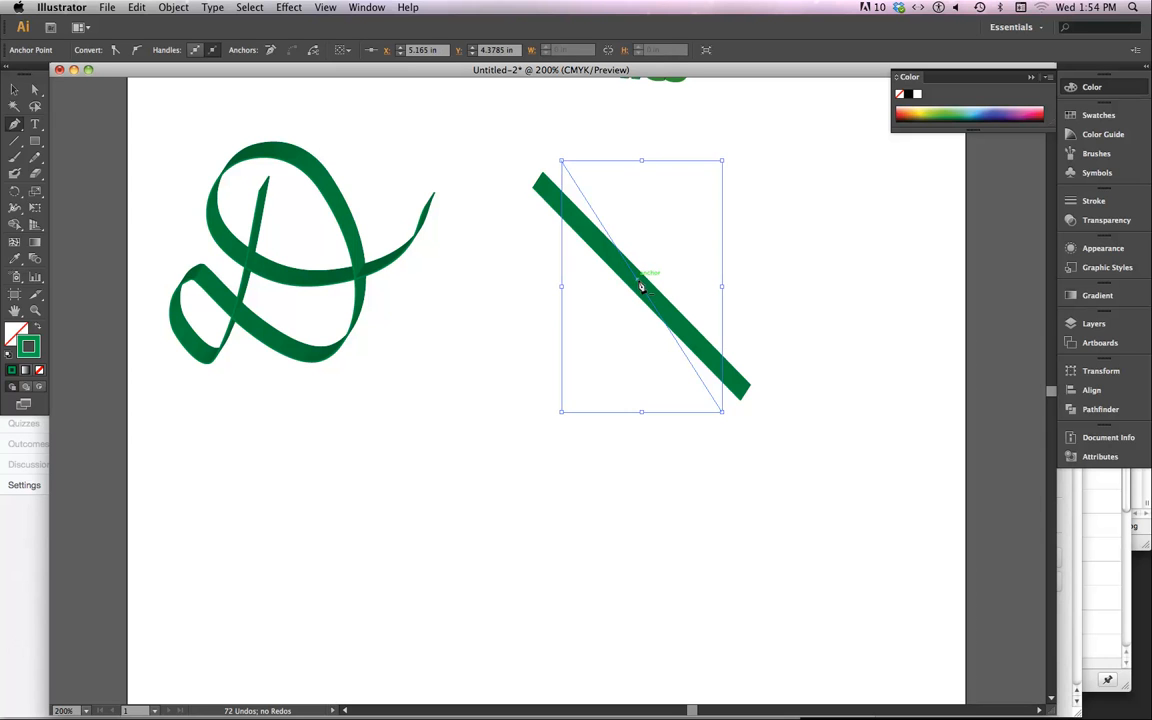
{"action": "key", "text": "a"}
{"action": "left_click_drag", "start_coordinate": [639, 285], "coordinate": [727, 208]}
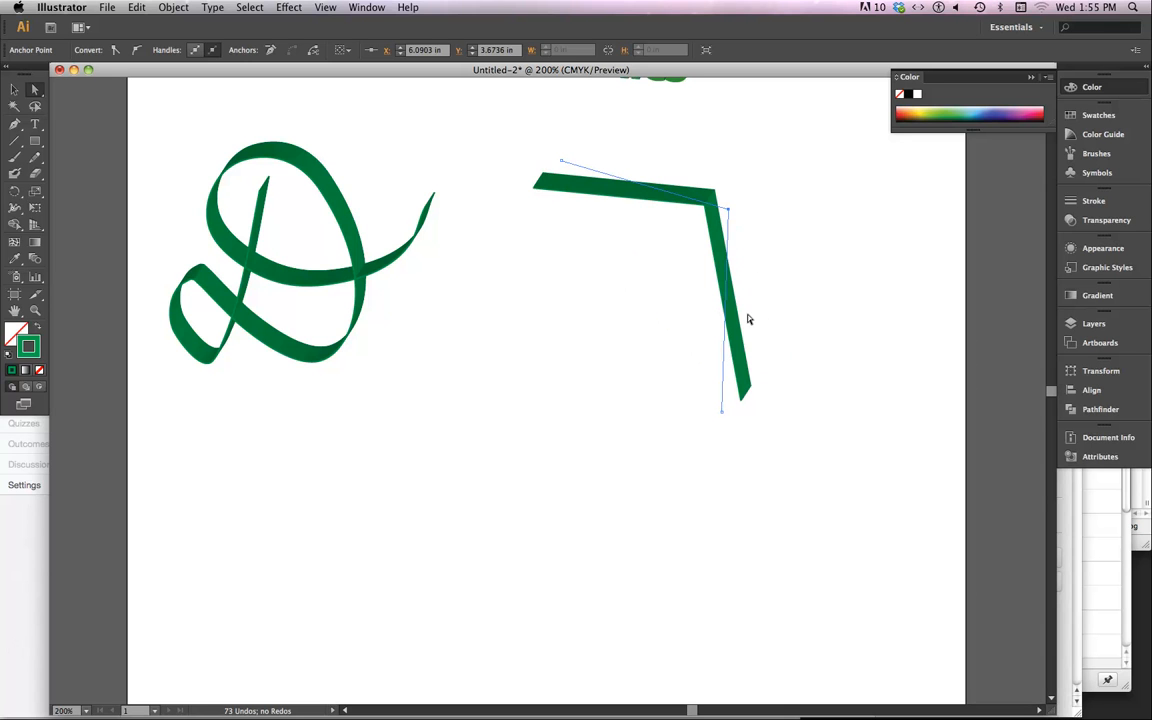
Add an anchor point on the bent line's lower segment and reshape that segment into a curve bulging inward to the left.
{"action": "key", "text": "p"}
{"action": "left_click", "coordinate": [727, 313]}
{"action": "left_click_drag", "start_coordinate": [727, 313], "coordinate": [607, 412]}
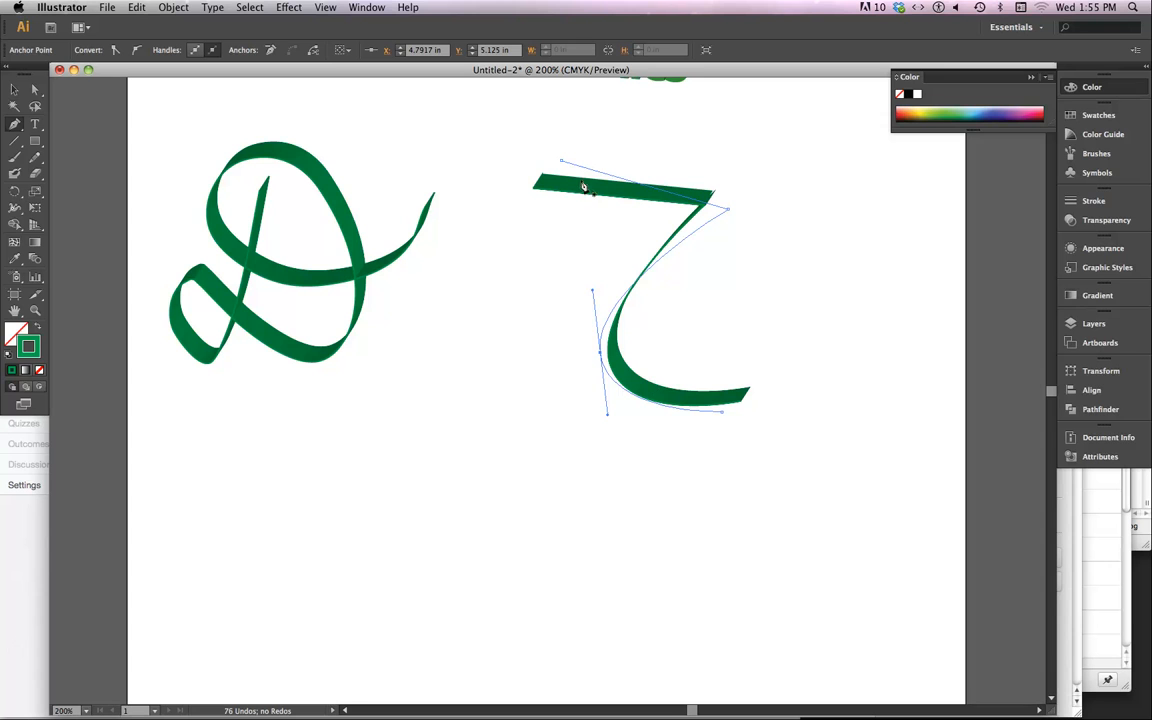
Extend the path from its upper end with two straight segments and close it at the lower end with a curved segment.
{"action": "left_click_drag", "start_coordinate": [565, 167], "coordinate": [453, 267]}
{"action": "left_click_drag", "start_coordinate": [496, 379], "coordinate": [521, 394]}
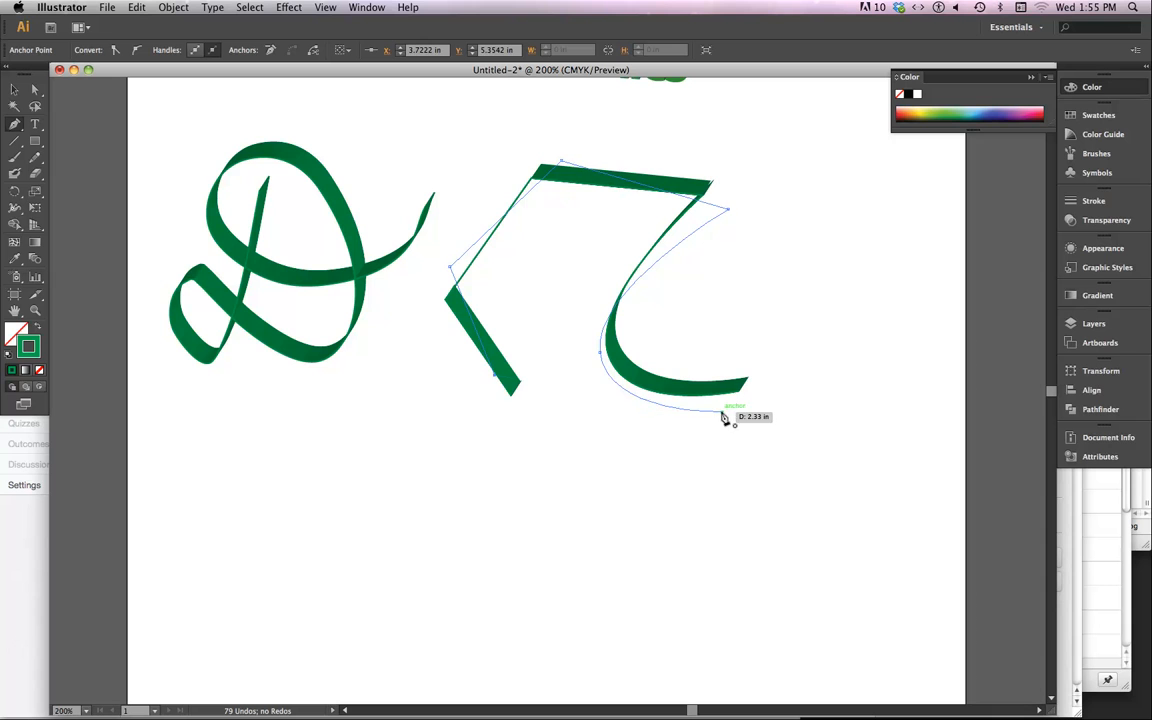
{"action": "left_click_drag", "start_coordinate": [726, 413], "coordinate": [847, 248]}
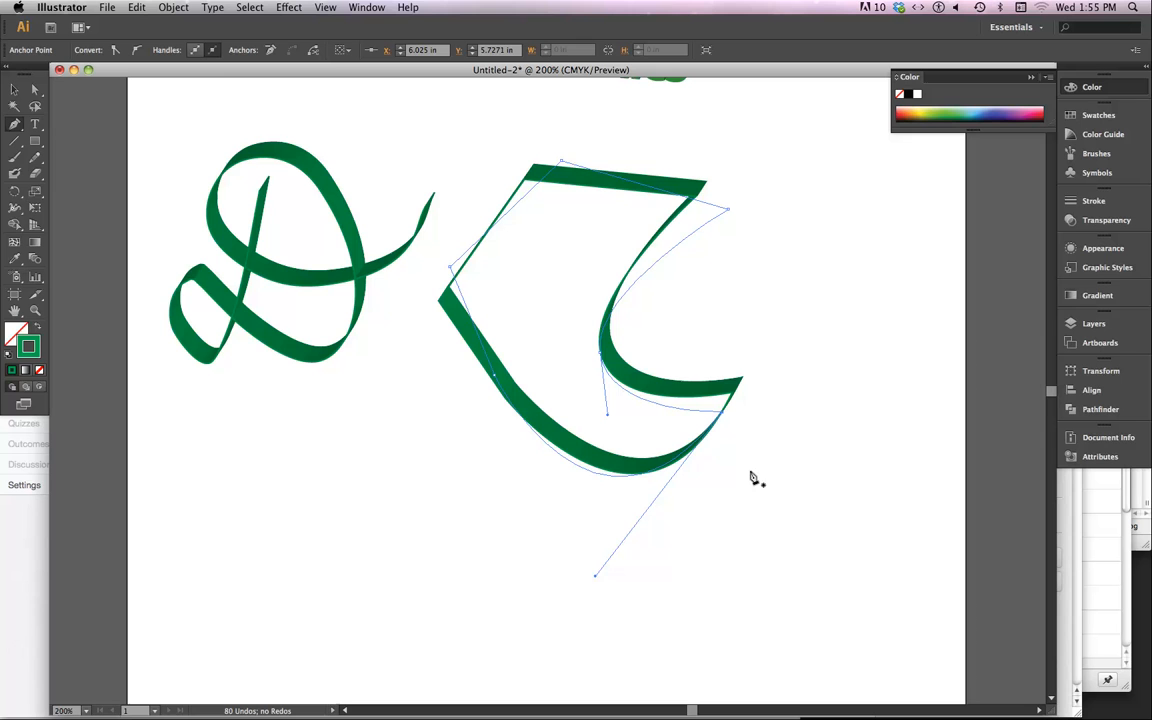
Select the closed extruded path and increase its stroke weight to 9 pt.
{"action": "left_click", "coordinate": [13, 89]}
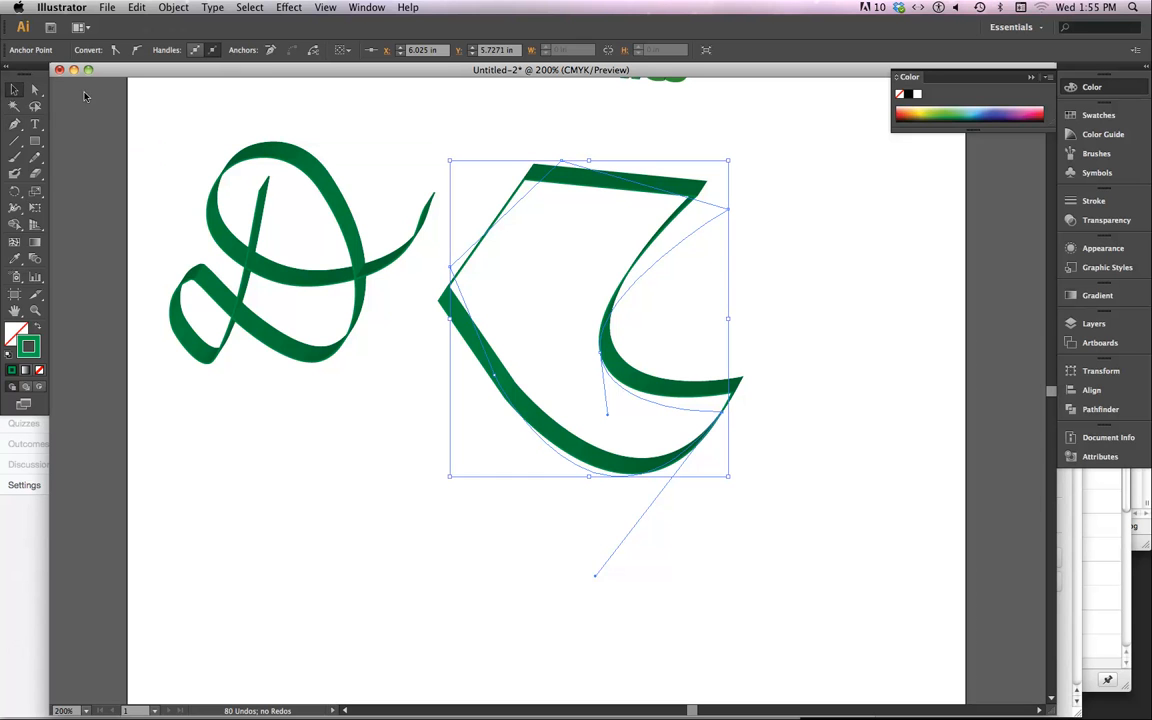
{"action": "left_click", "coordinate": [601, 183]}
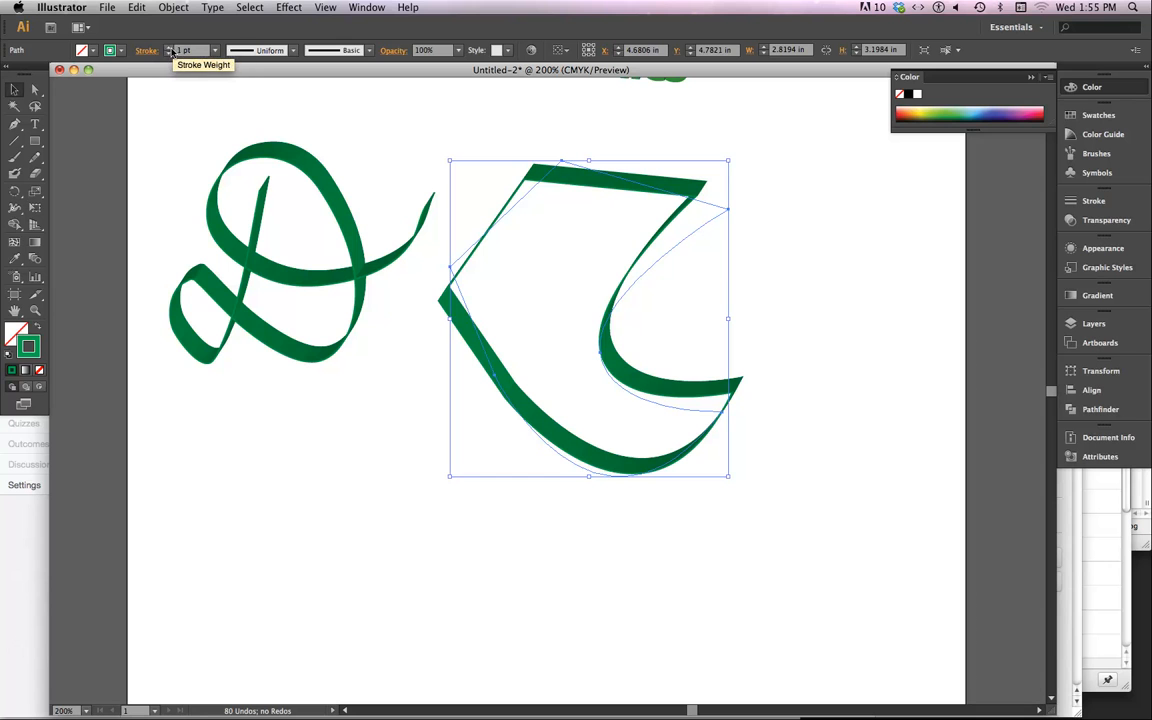
{"action": "left_click", "coordinate": [170, 48]}
{"action": "left_click", "coordinate": [170, 48]}
{"action": "left_click", "coordinate": [170, 48]}
{"action": "left_click", "coordinate": [170, 48]}
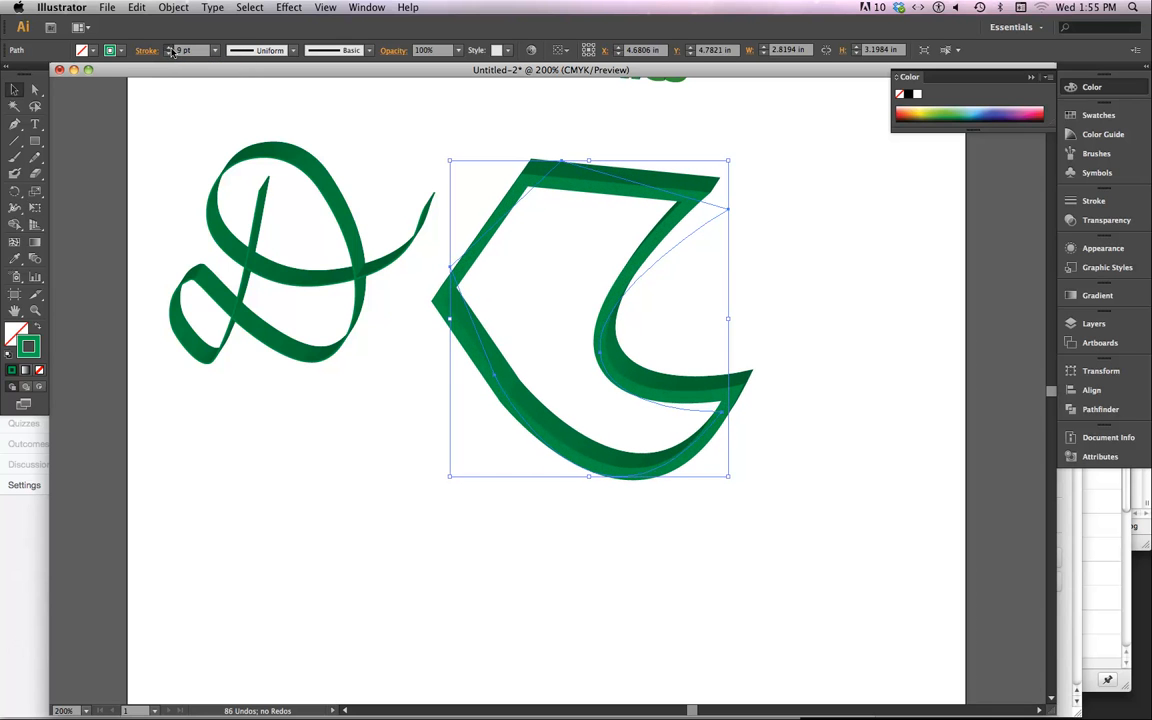
Thicken the closed path's stroke slightly more, and set the looped script path's stroke weight to 7 pt.
{"action": "left_click", "coordinate": [170, 48]}
{"action": "mouse_move", "coordinate": [188, 110]}
{"action": "left_mouse_down"}
{"action": "mouse_move", "coordinate": [300, 206]}
{"action": "mouse_move", "coordinate": [222, 157]}
{"action": "left_mouse_up"}
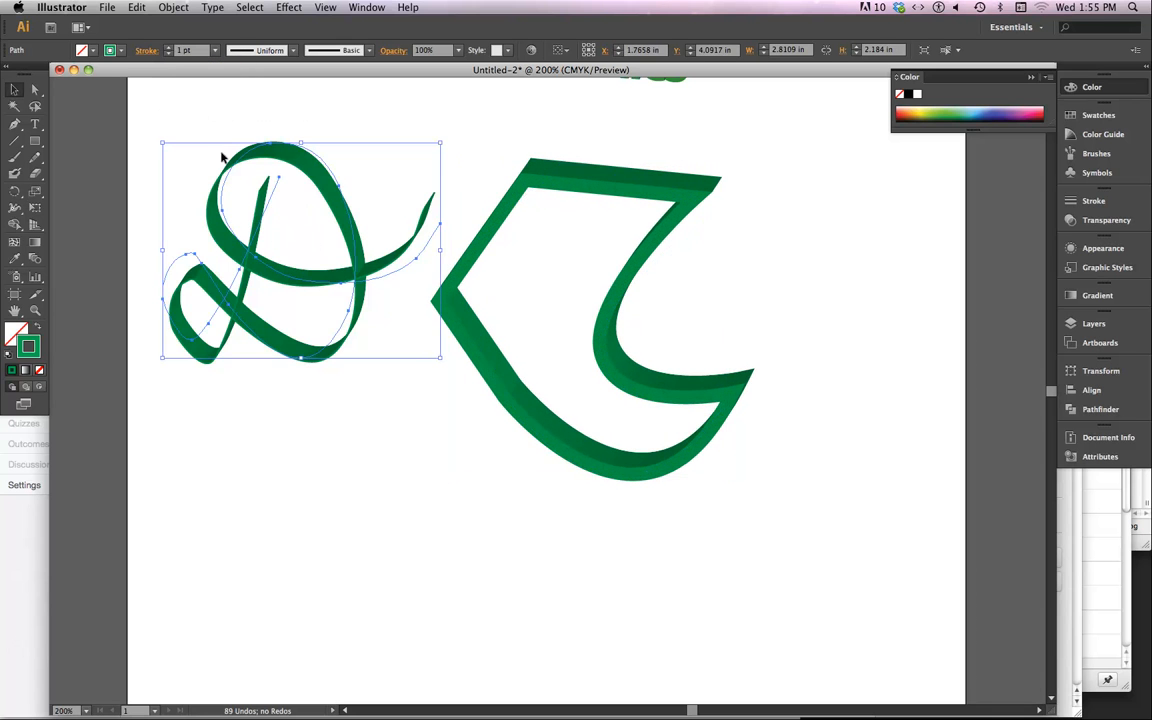
{"action": "left_click", "coordinate": [170, 48]}
{"action": "left_click", "coordinate": [170, 48]}
{"action": "left_click", "coordinate": [170, 48]}
{"action": "left_click", "coordinate": [170, 48]}
{"action": "left_click", "coordinate": [170, 48]}
{"action": "left_click", "coordinate": [170, 48]}
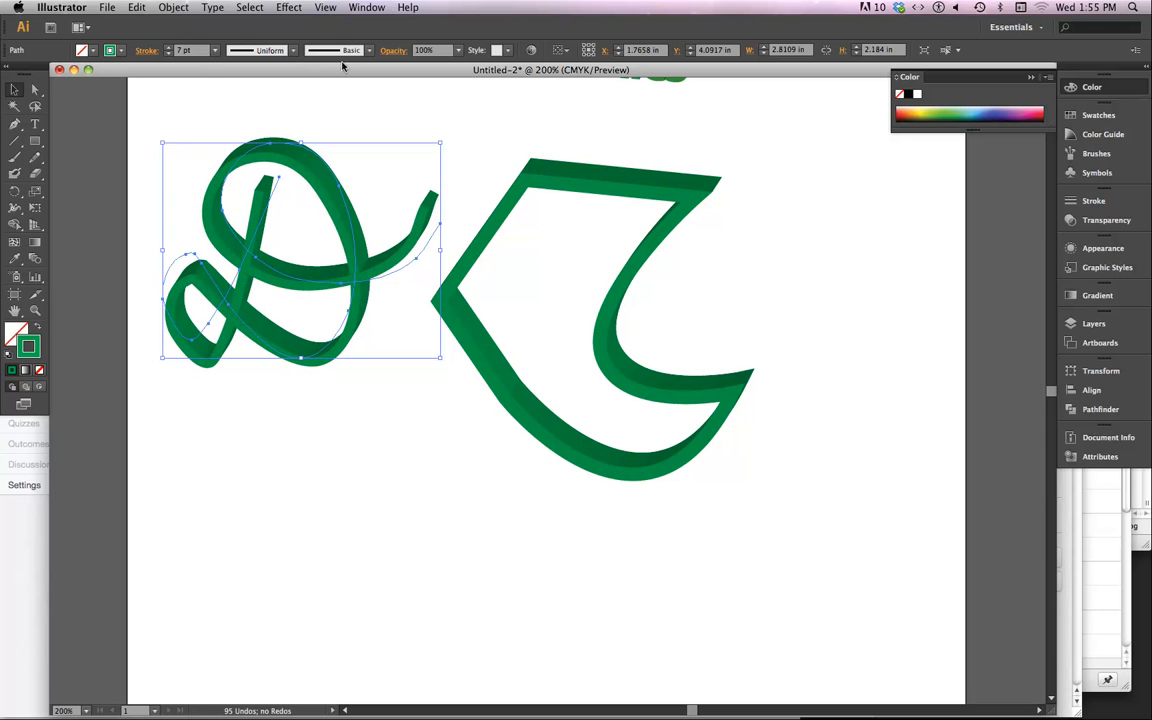
{"action": "left_click", "coordinate": [415, 111]}
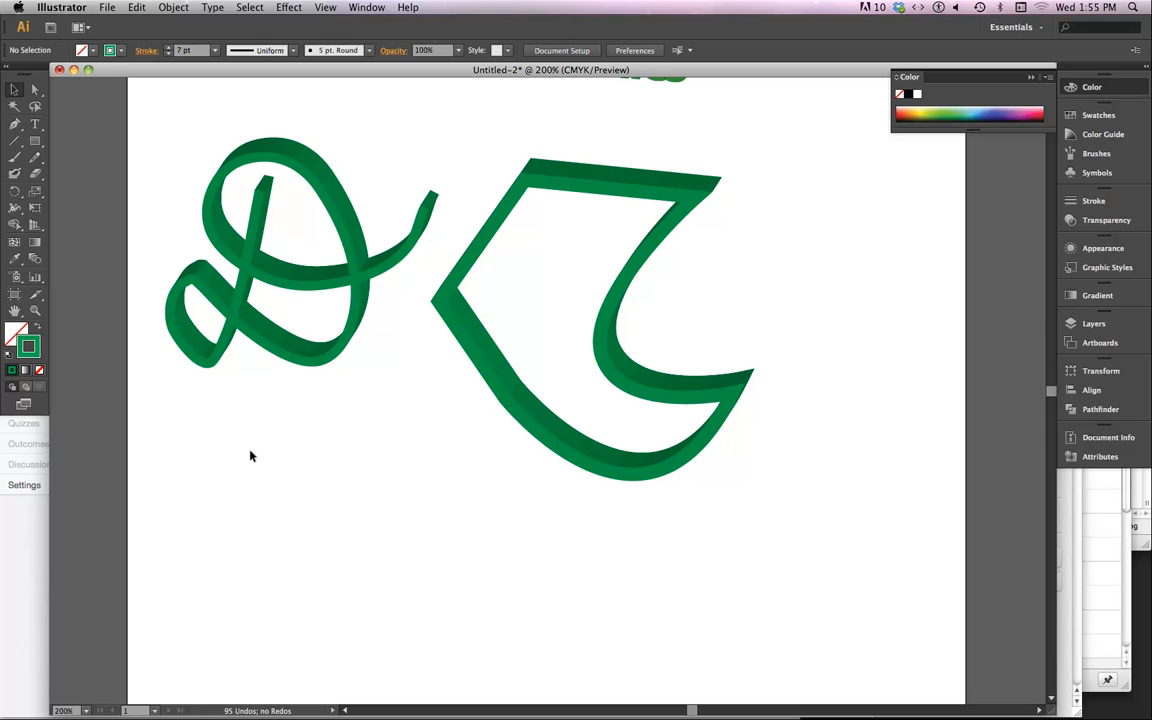
Rotate the looped script path slightly clockwise and stretch it to about 3.35 in wide and 2.87 in high.
{"action": "left_click", "coordinate": [341, 287]}
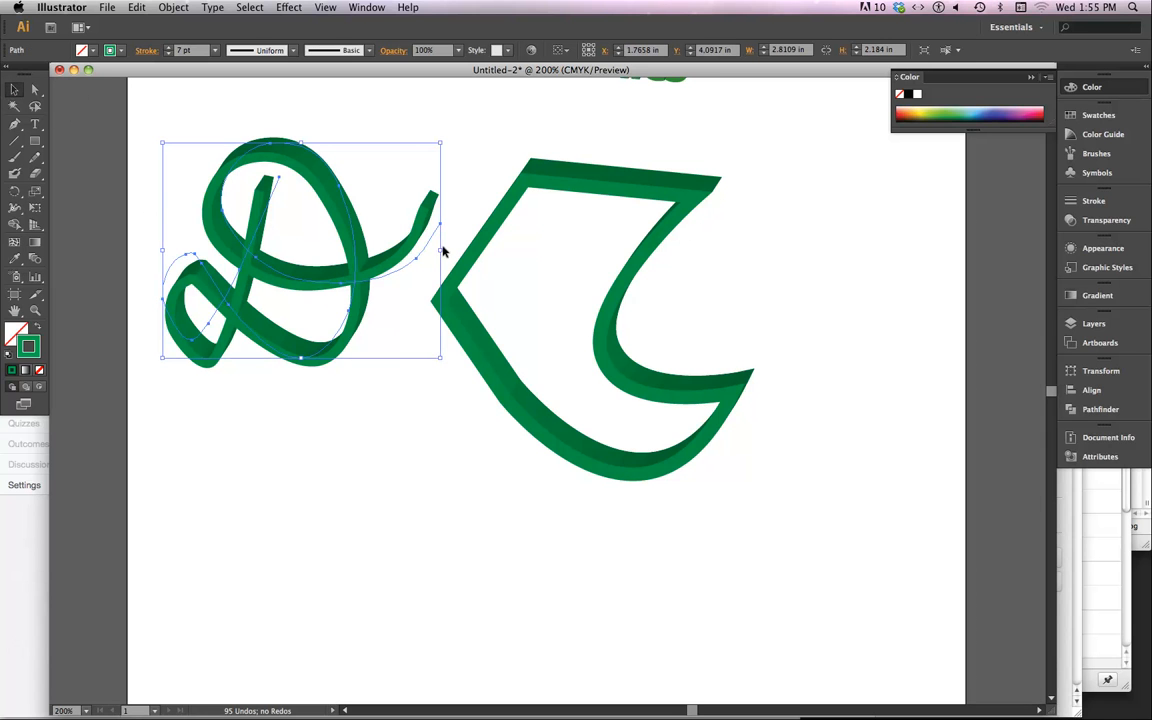
{"action": "left_click_drag", "start_coordinate": [440, 251], "coordinate": [479, 251]}
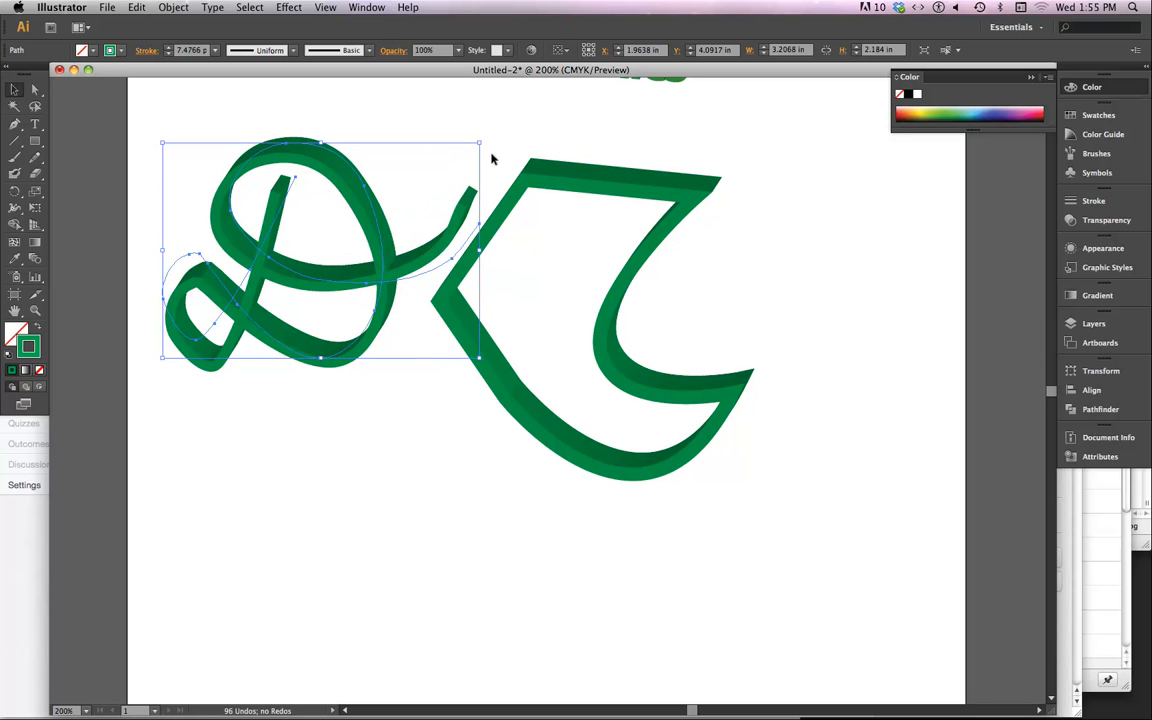
{"action": "left_click_drag", "start_coordinate": [486, 147], "coordinate": [496, 198]}
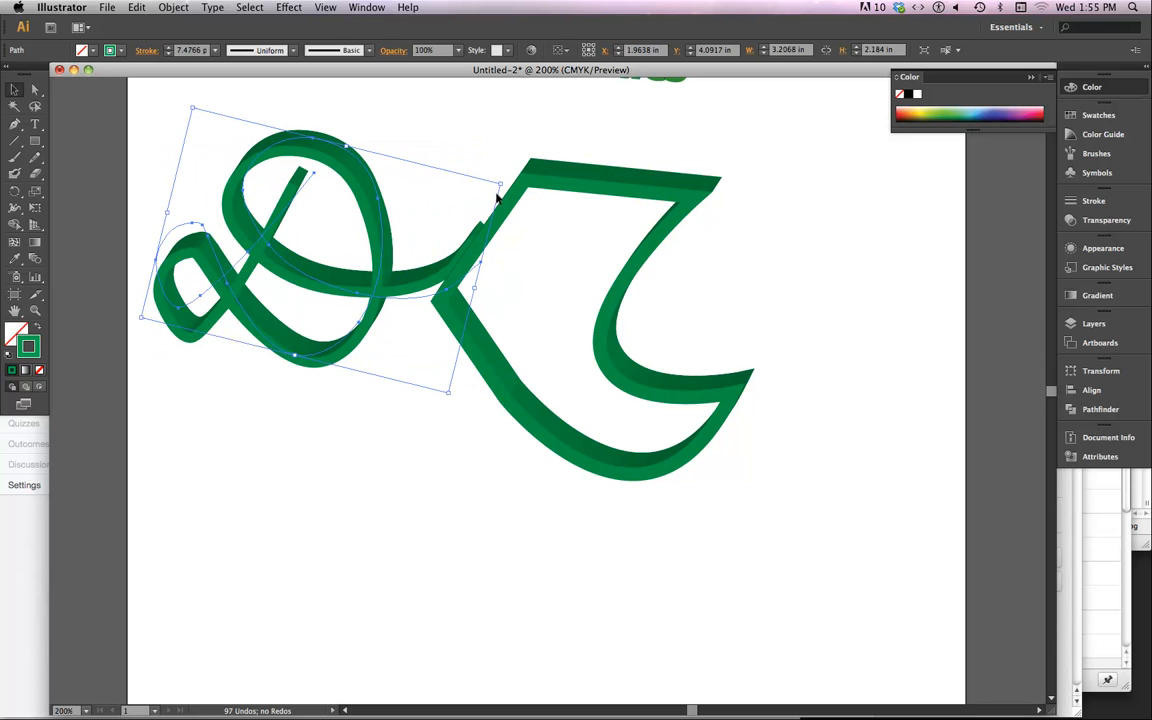
{"action": "mouse_move", "coordinate": [294, 355]}
{"action": "left_mouse_down"}
{"action": "mouse_move", "coordinate": [276, 466]}
{"action": "mouse_move", "coordinate": [277, 424]}
{"action": "left_mouse_up"}
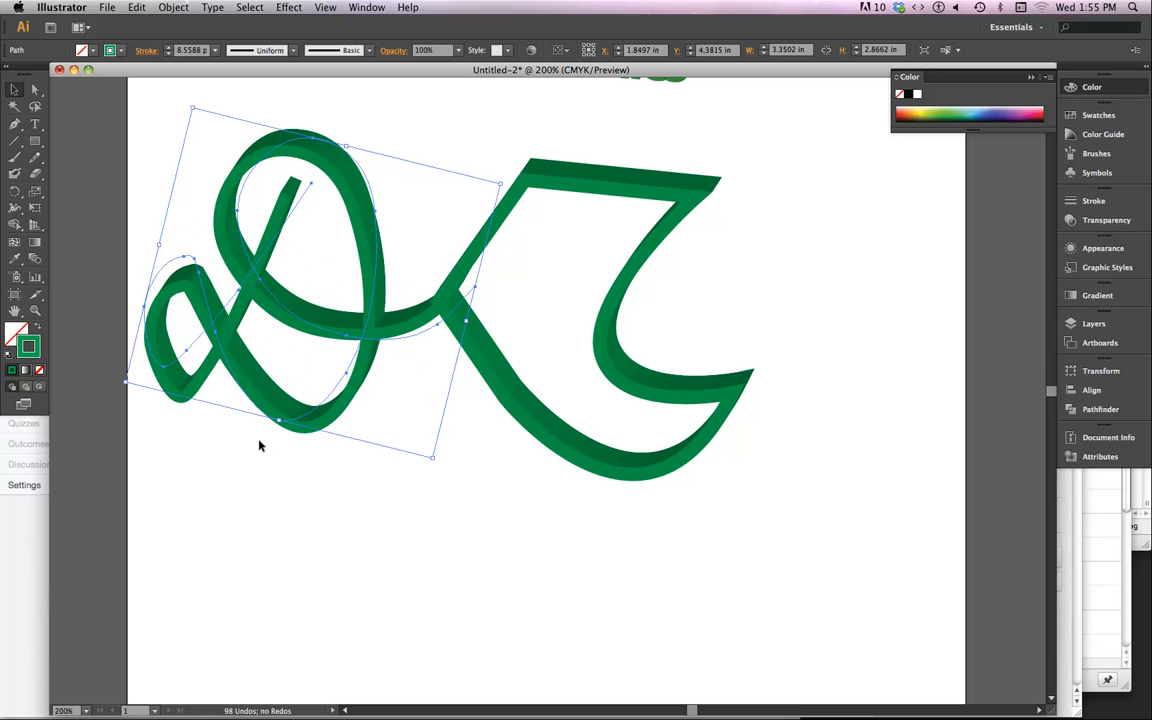
Try stretching the VECTOR BASED GRAPHICS headline upward to about 60 pt, and undo the stretch.
{"action": "scroll", "coordinate": [400, 420], "scroll_direction": "up", "scroll_amount": 5}
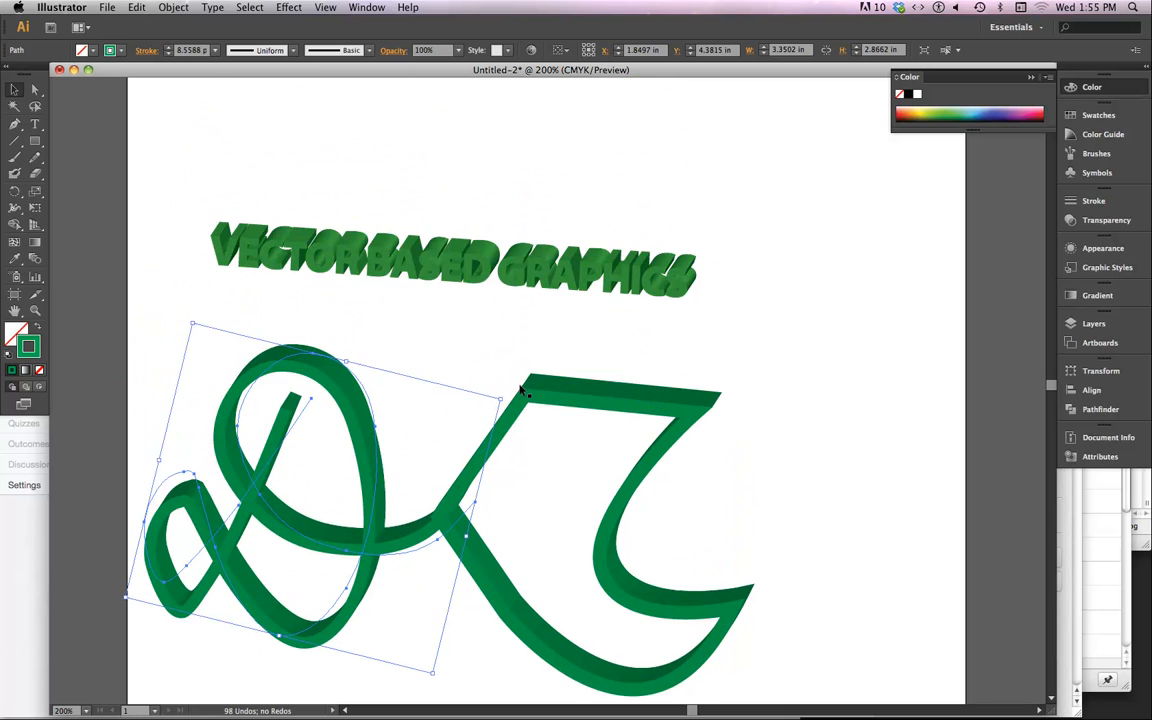
{"action": "left_click", "coordinate": [411, 222]}
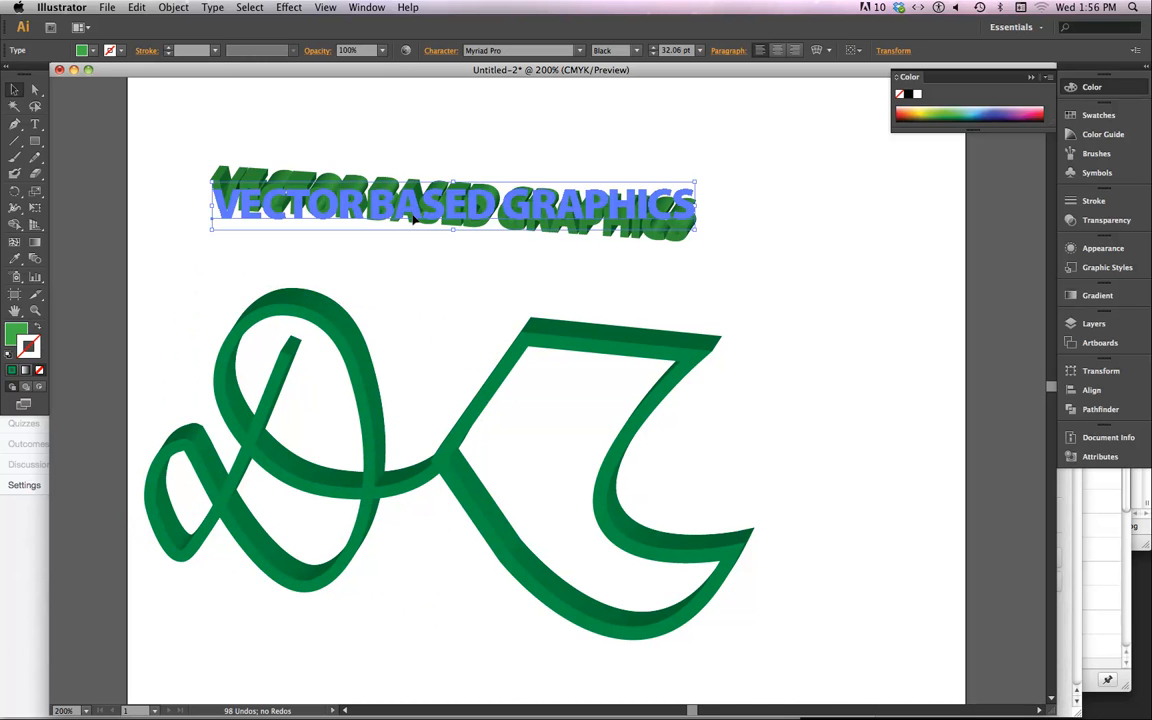
{"action": "left_click_drag", "start_coordinate": [453, 183], "coordinate": [455, 140]}
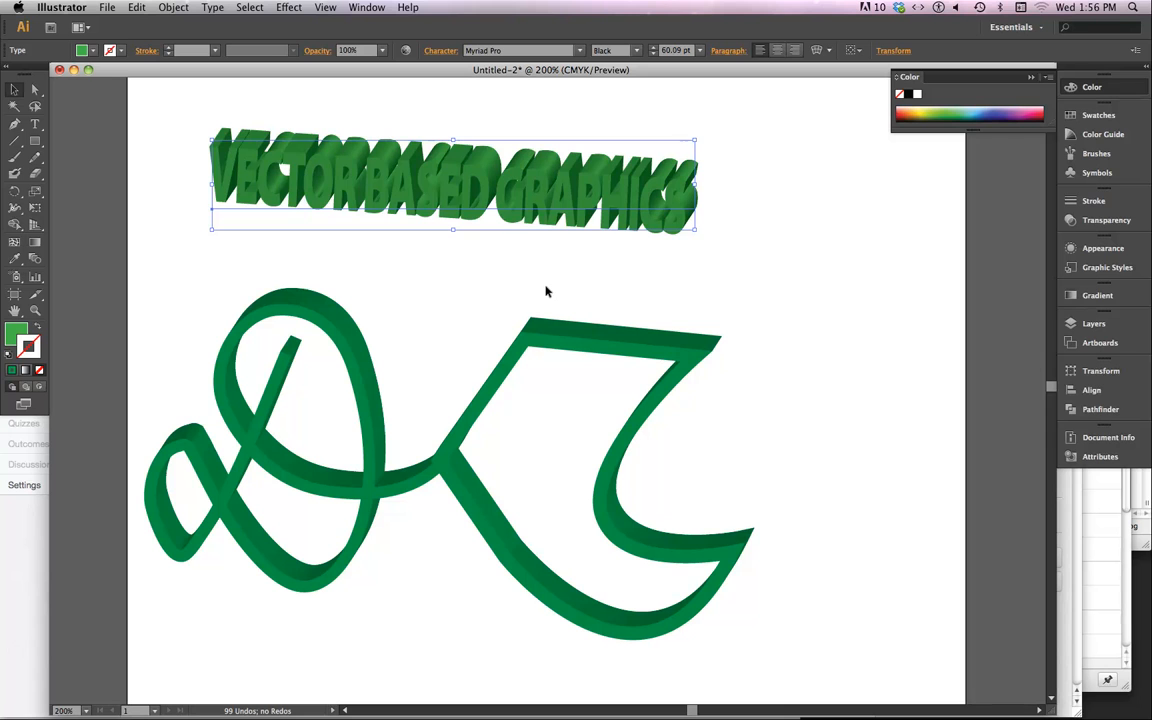
{"action": "key", "text": "super+z"}
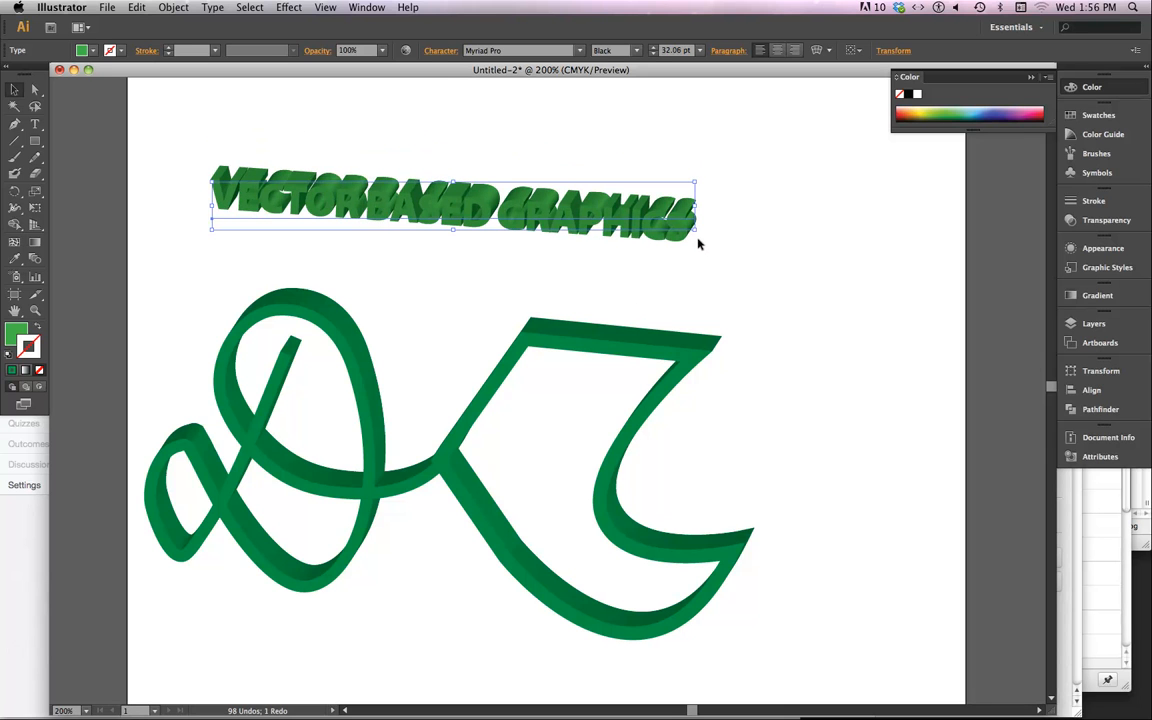
Enlarge the looped script path with the Free Transform tool to about 3.68 in wide and 3.88 in high.
{"action": "left_click", "coordinate": [38, 210]}
{"action": "left_click_drag", "start_coordinate": [663, 230], "coordinate": [696, 233]}
{"action": "left_click", "coordinate": [694, 230]}
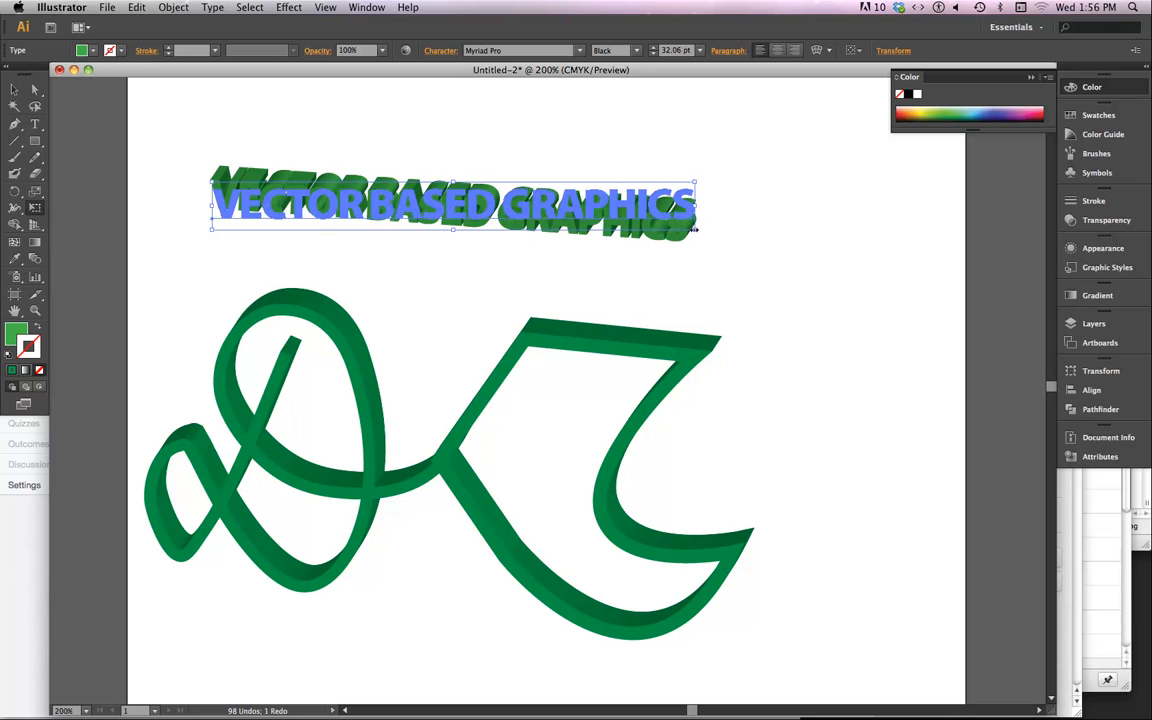
{"action": "left_click", "coordinate": [283, 315]}
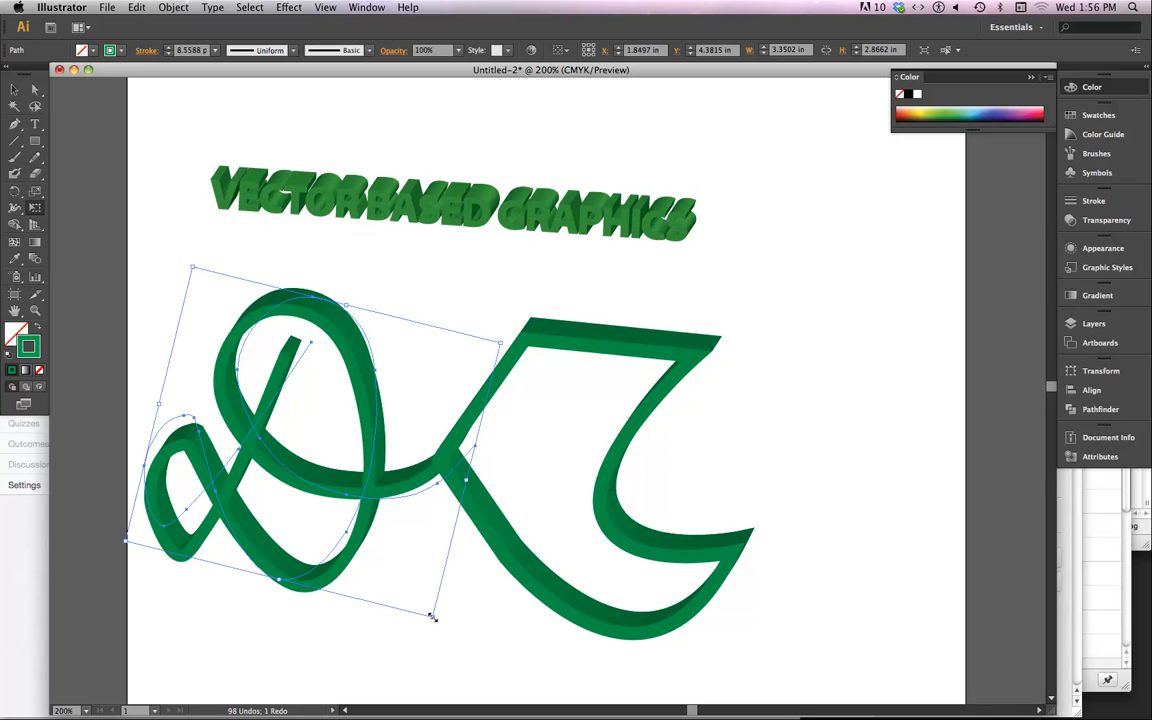
{"action": "left_click_drag", "start_coordinate": [432, 616], "coordinate": [533, 657]}
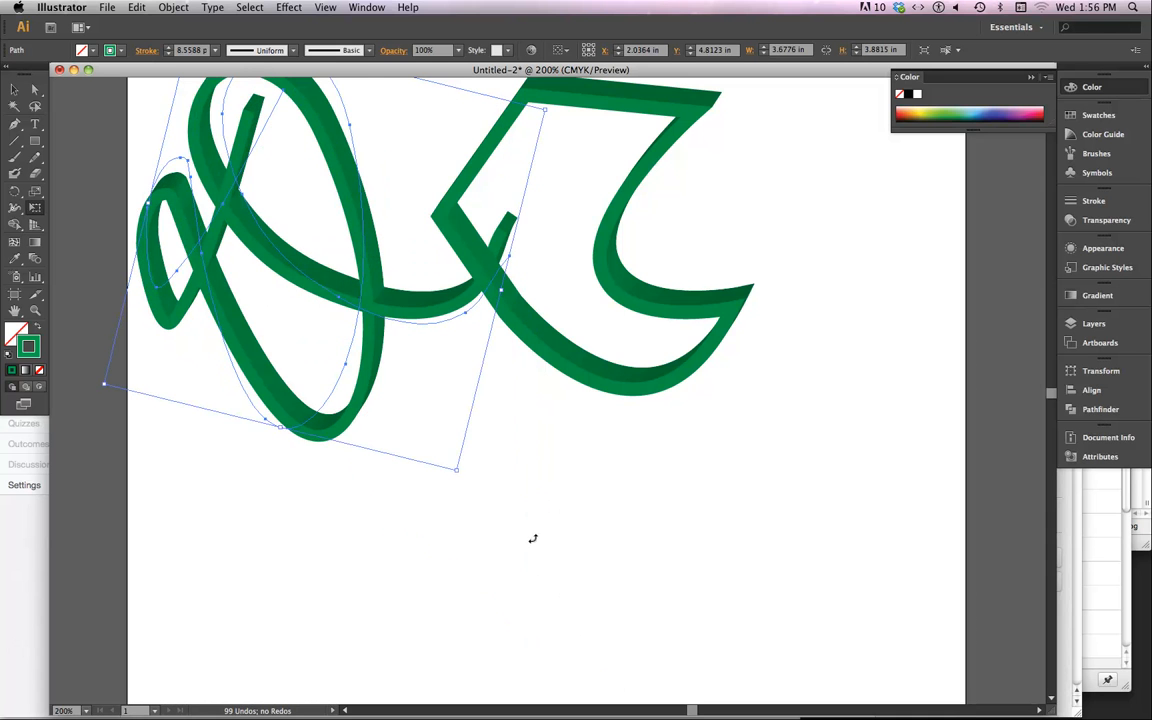
Scale both extruded paths together to about half size and place them directly beneath the headline.
{"action": "scroll", "coordinate": [533, 539], "scroll_direction": "up", "scroll_amount": 5}
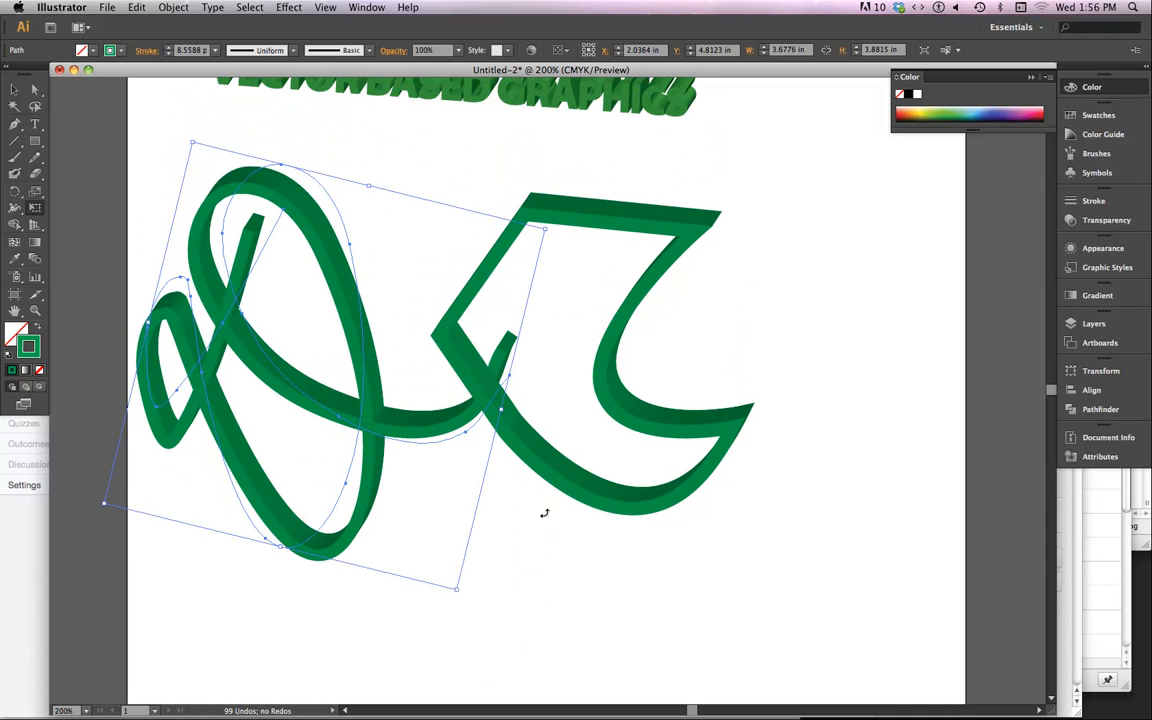
{"action": "key", "text": "super+minus"}
{"action": "key", "text": "super+minus"}
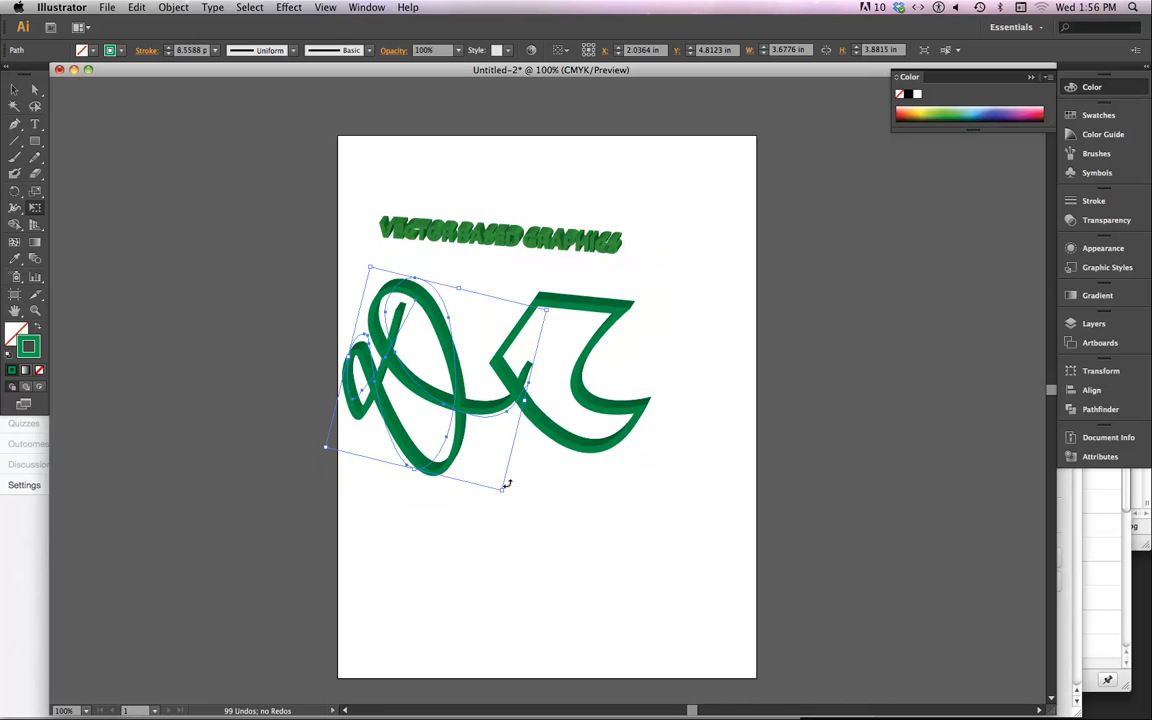
{"action": "left_click", "coordinate": [14, 89]}
{"action": "left_click_drag", "start_coordinate": [358, 265], "coordinate": [689, 491]}
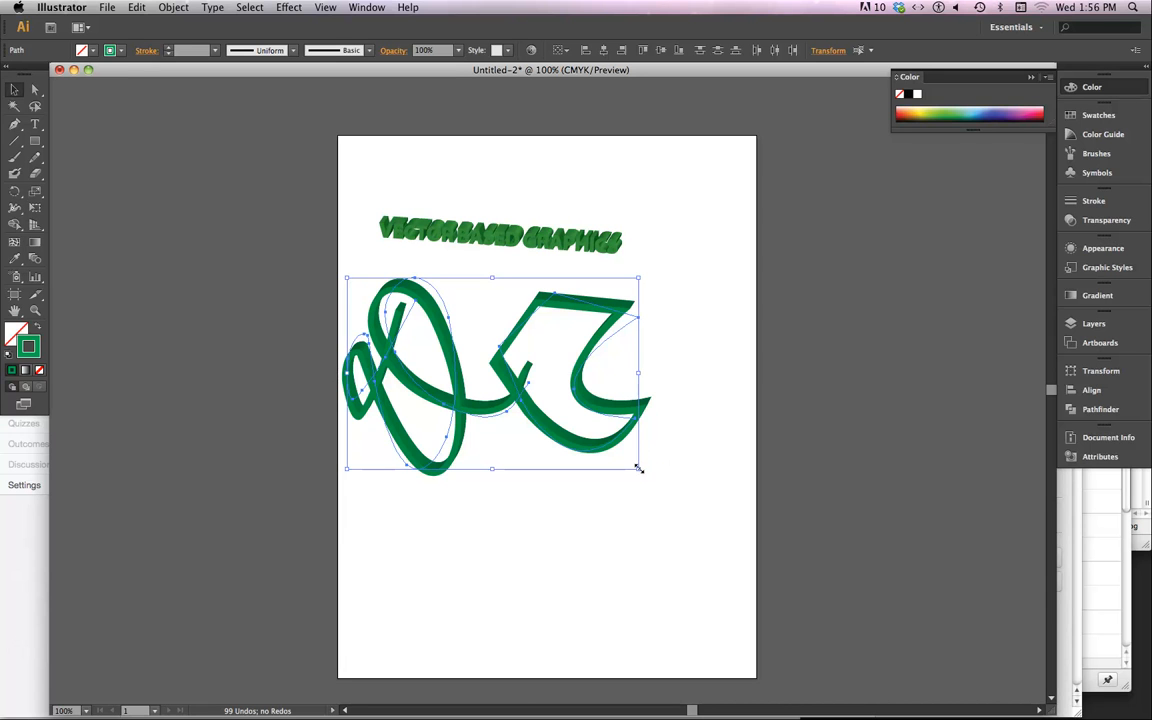
{"action": "left_click_drag", "start_coordinate": [636, 467], "coordinate": [493, 373]}
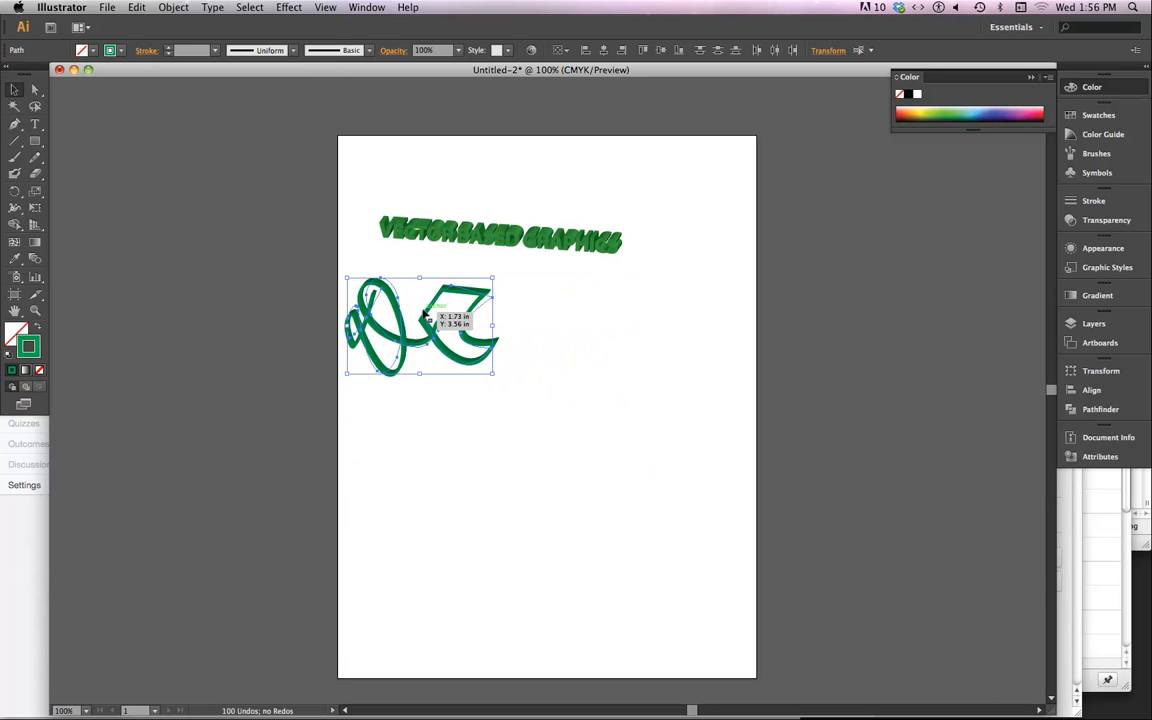
{"action": "left_click_drag", "start_coordinate": [425, 318], "coordinate": [464, 297]}
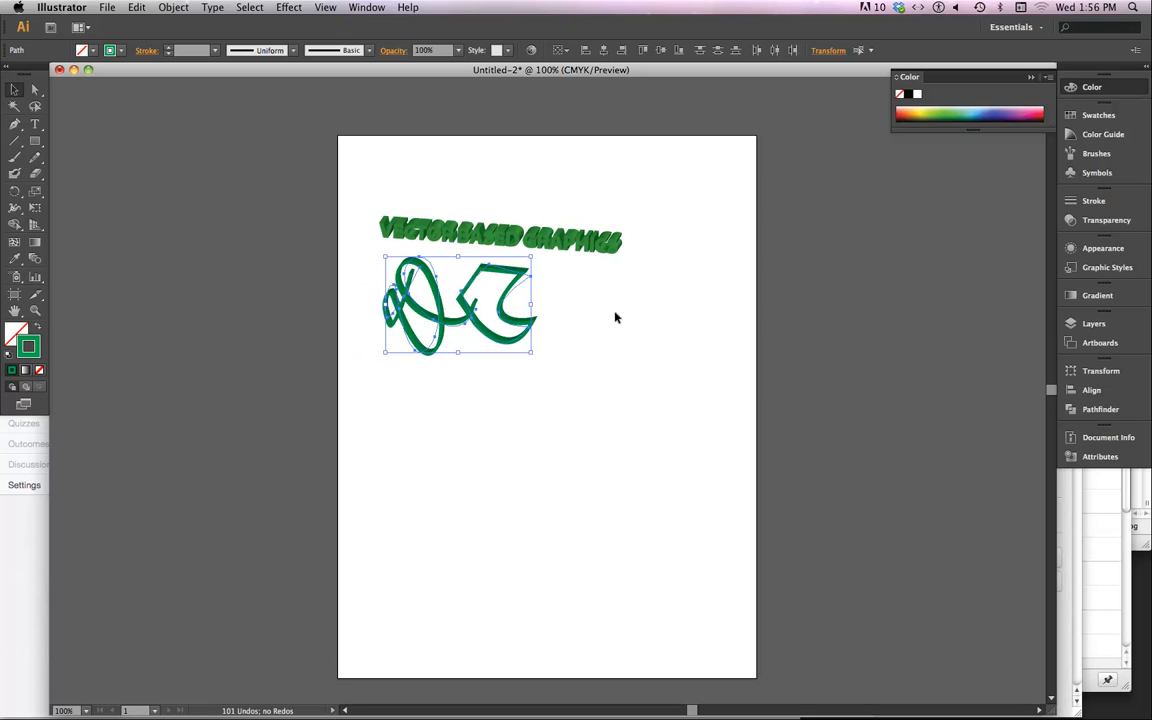
Edit the closed path's 3D Extrude & Bevel effect with preview on, moving its light to the sphere's left edge.
{"action": "left_click", "coordinate": [1099, 250]}
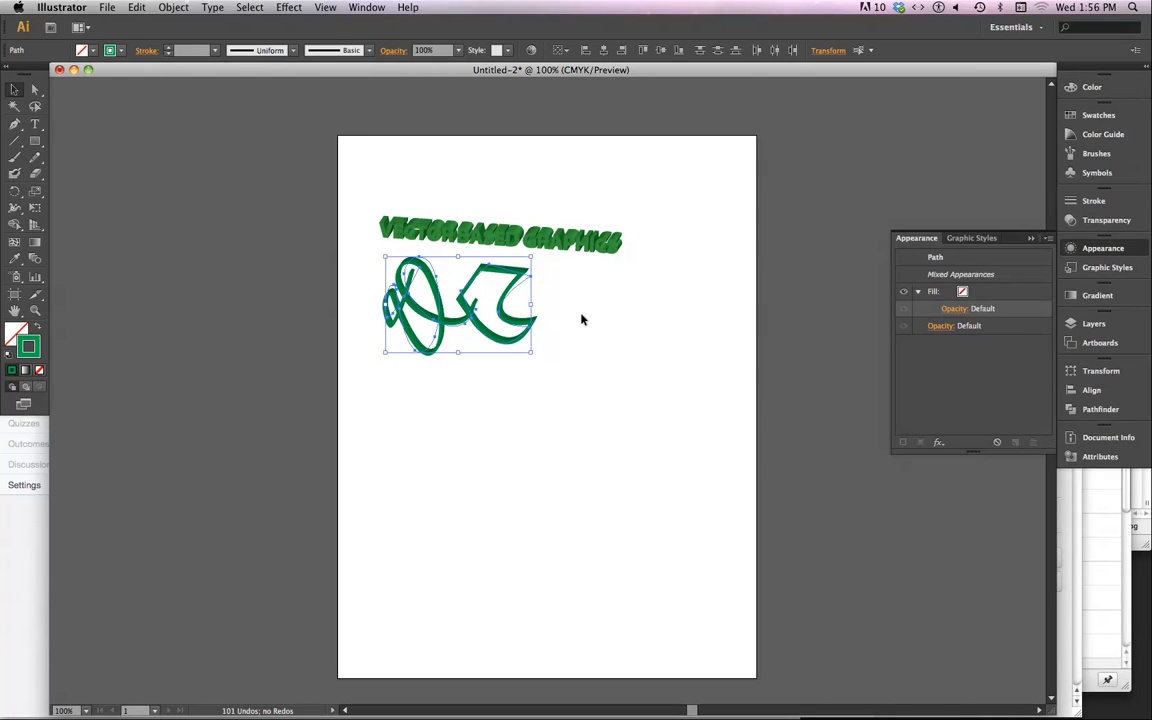
{"action": "left_click", "coordinate": [534, 326]}
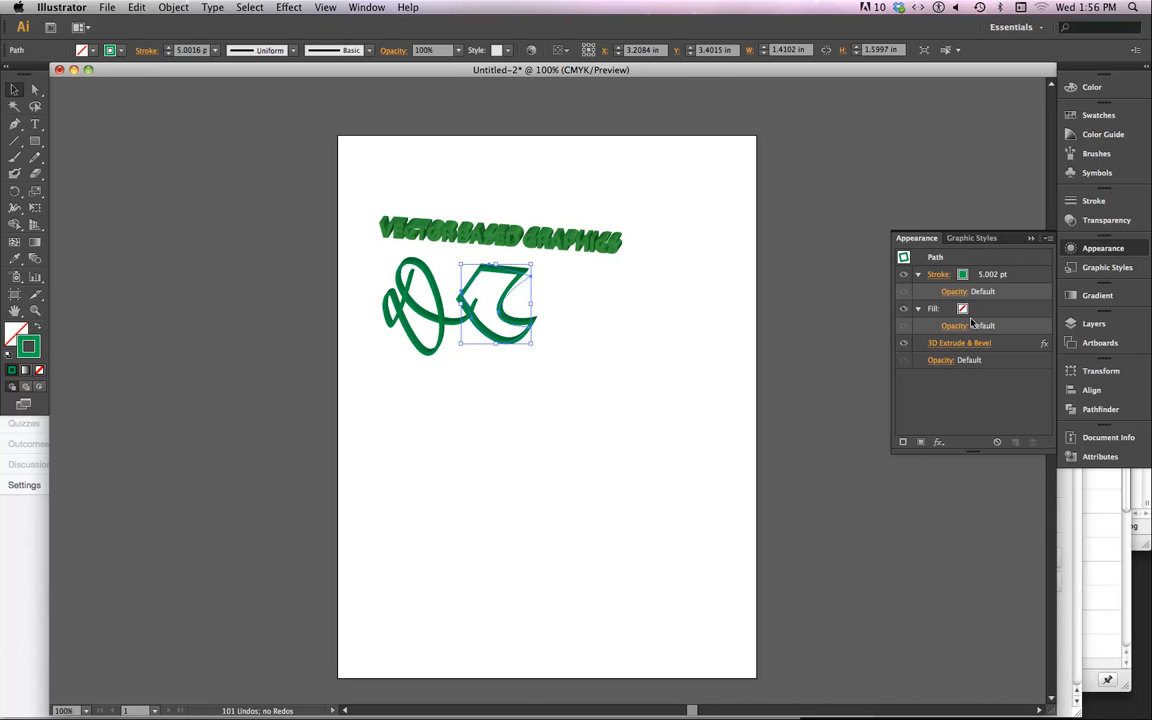
{"action": "left_click", "coordinate": [962, 344]}
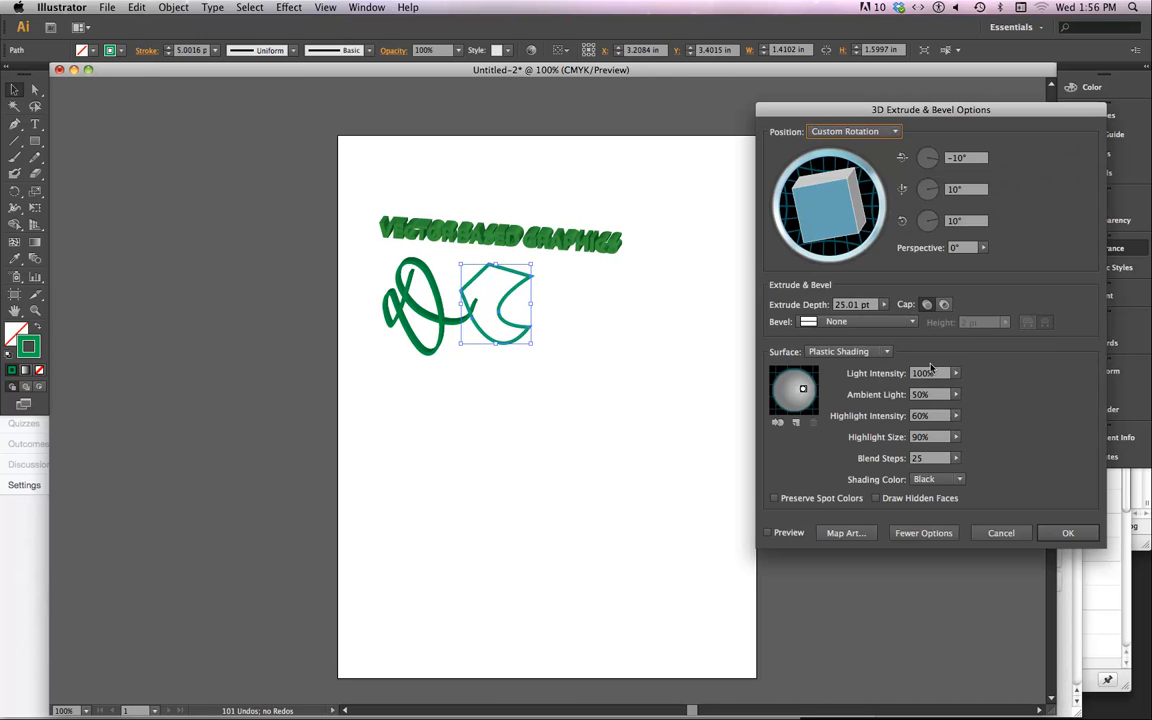
{"action": "left_click", "coordinate": [766, 533]}
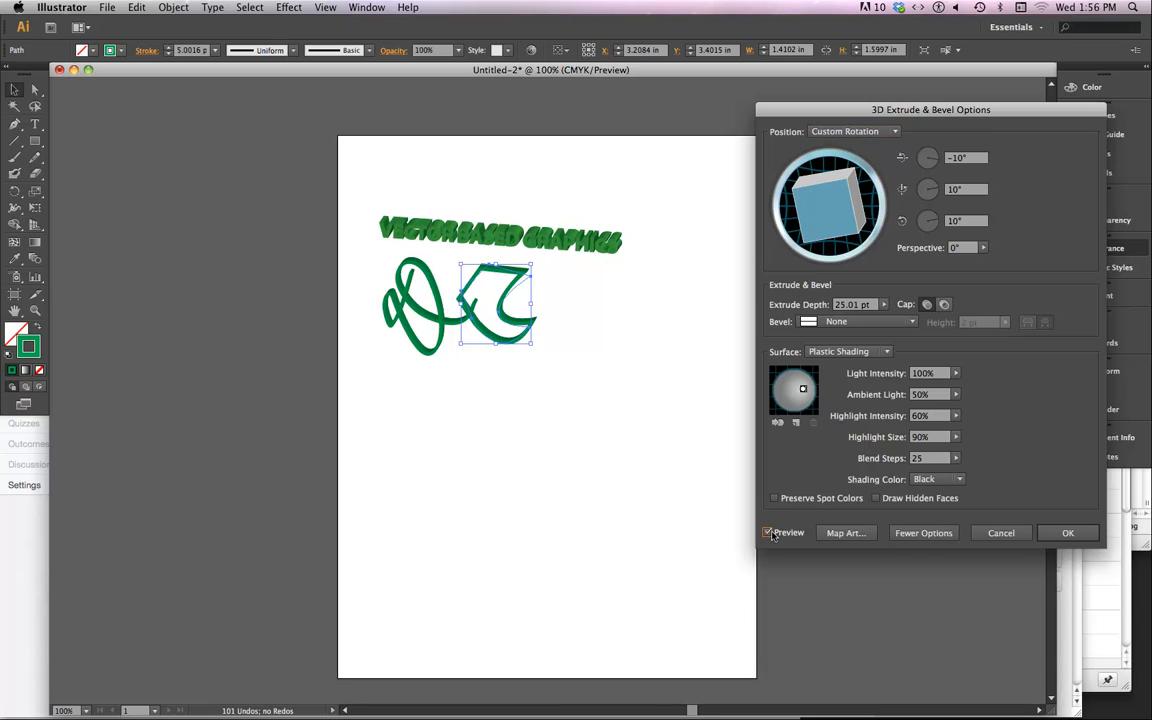
{"action": "mouse_move", "coordinate": [805, 393]}
{"action": "left_mouse_down"}
{"action": "mouse_move", "coordinate": [800, 403]}
{"action": "mouse_move", "coordinate": [762, 384]}
{"action": "mouse_move", "coordinate": [771, 389]}
{"action": "left_mouse_up"}
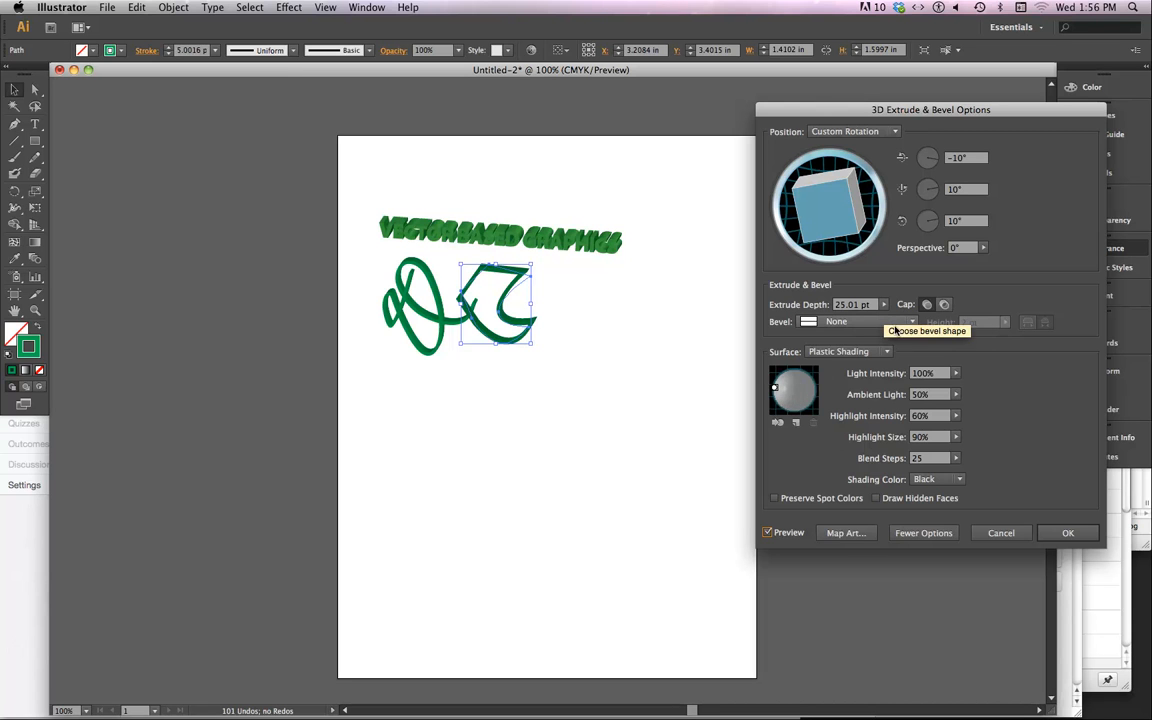
Set the closed path's extrude depth to 138 pt, rotate it to -13°, 5° and -11°, and apply the effect.
{"action": "left_click", "coordinate": [884, 305]}
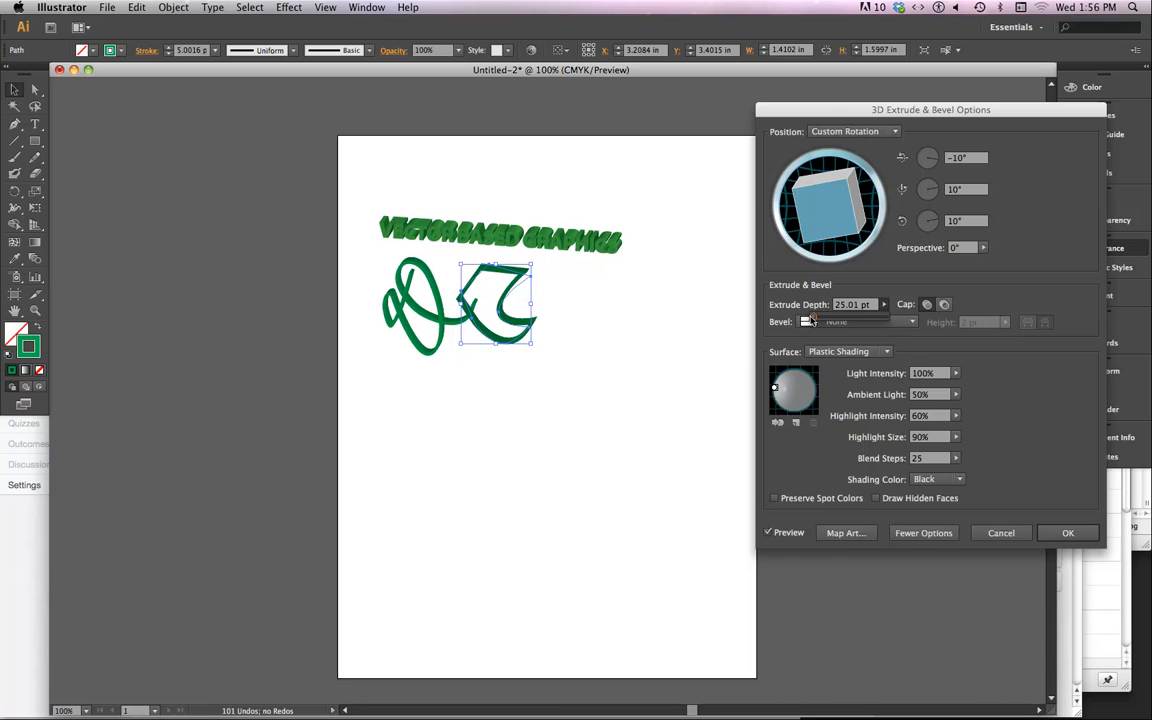
{"action": "left_click_drag", "start_coordinate": [815, 320], "coordinate": [816, 320]}
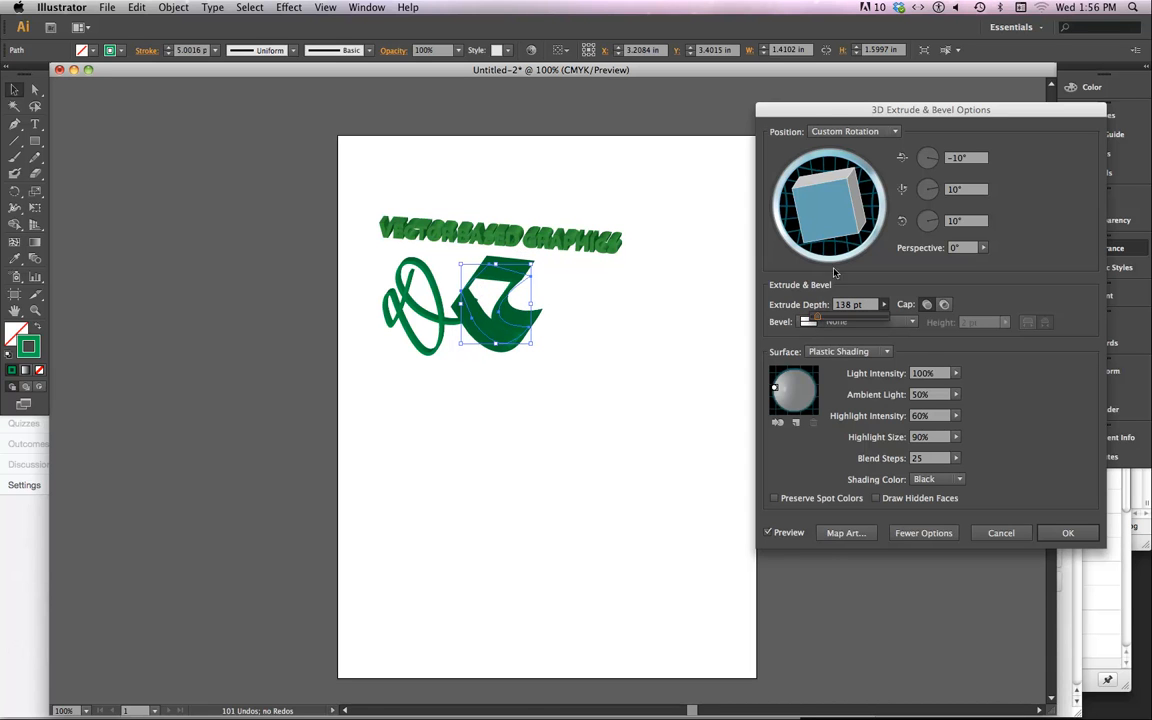
{"action": "left_click_drag", "start_coordinate": [866, 221], "coordinate": [858, 237]}
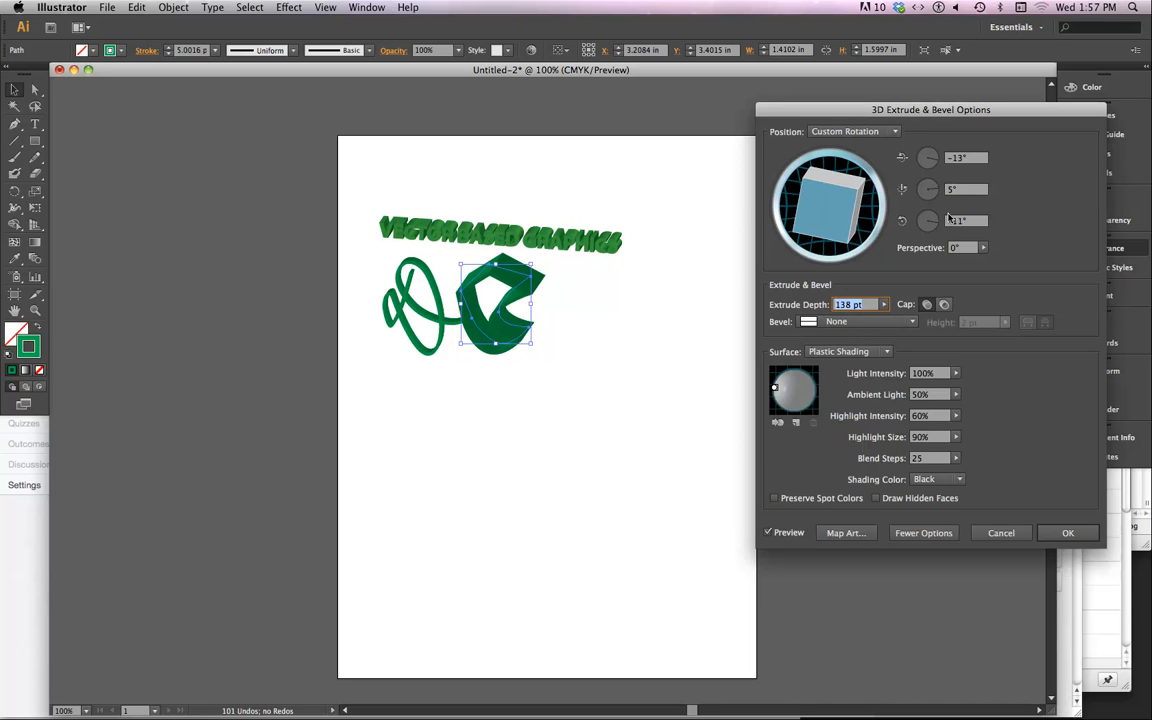
{"action": "left_click", "coordinate": [1064, 533]}
{"action": "left_click", "coordinate": [633, 347]}
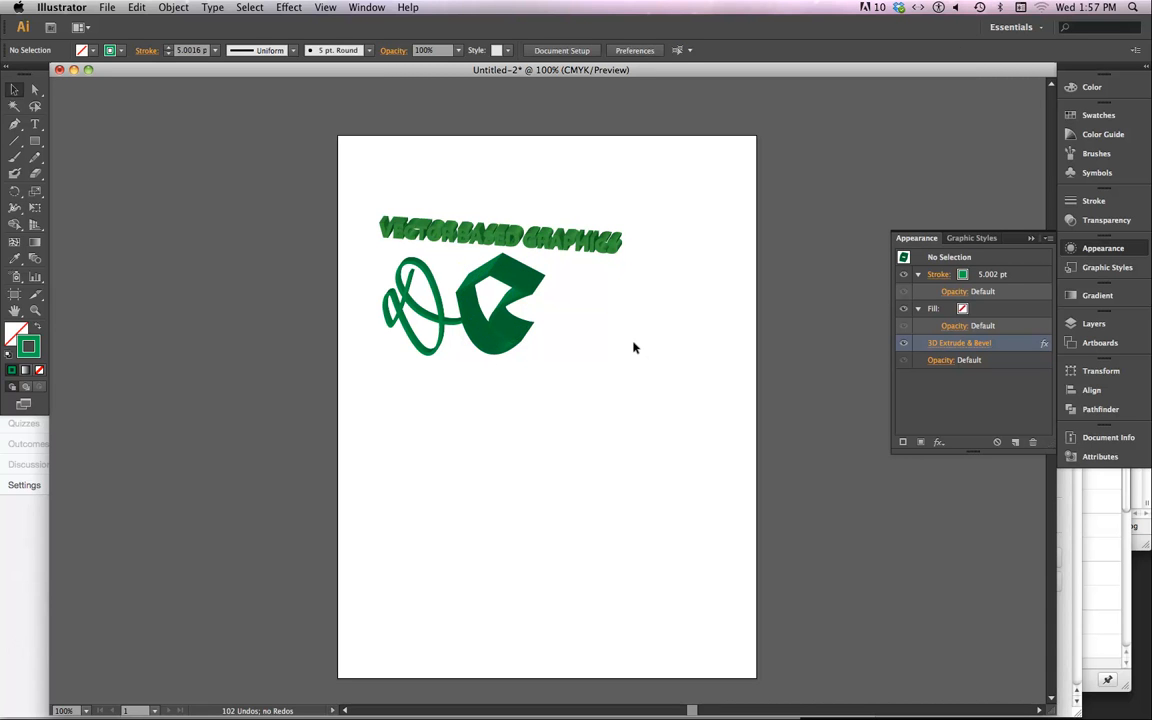
Draw a horizontal line about 1.99 in long with the Pen tool below the looped shape, at Y 5 in.
{"action": "left_click", "coordinate": [20, 148]}
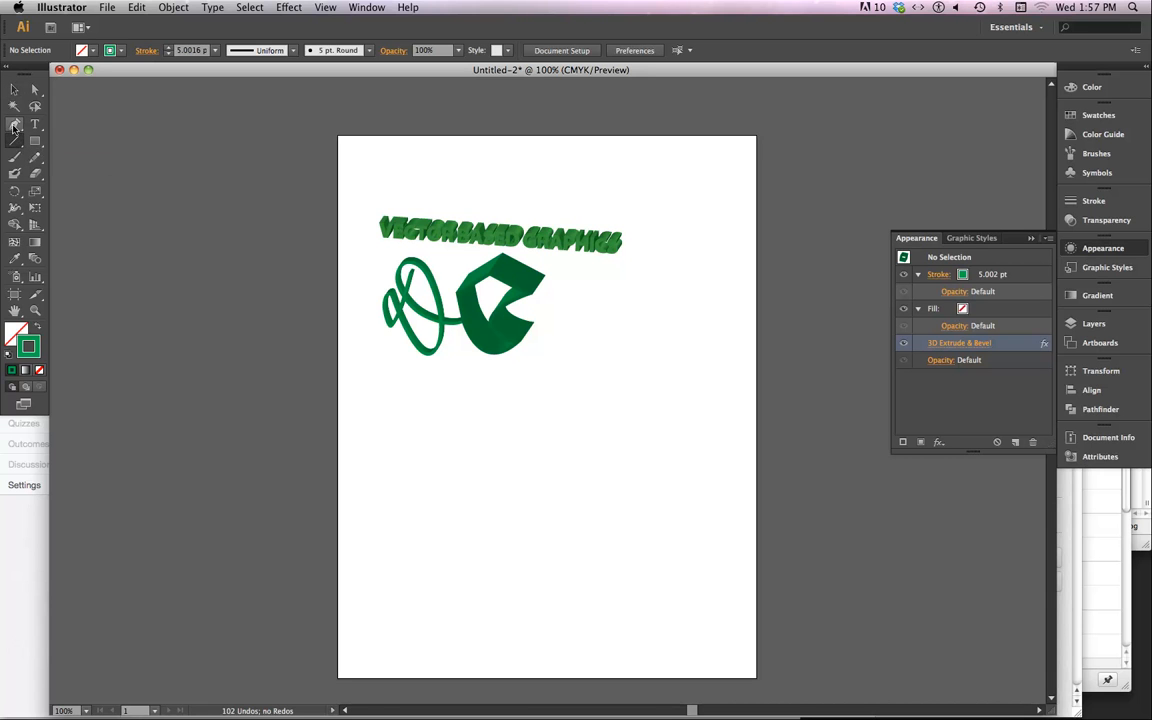
{"action": "left_click", "coordinate": [15, 124]}
{"action": "left_click", "coordinate": [369, 387]}
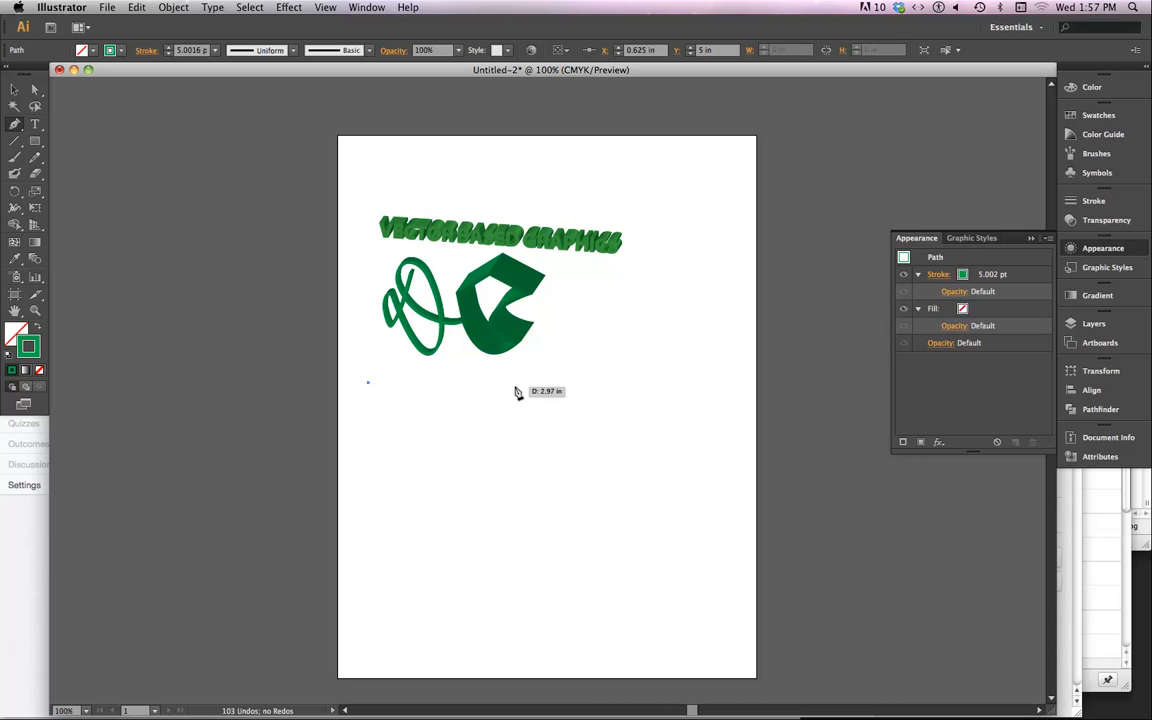
{"action": "left_click", "coordinate": [469, 382]}
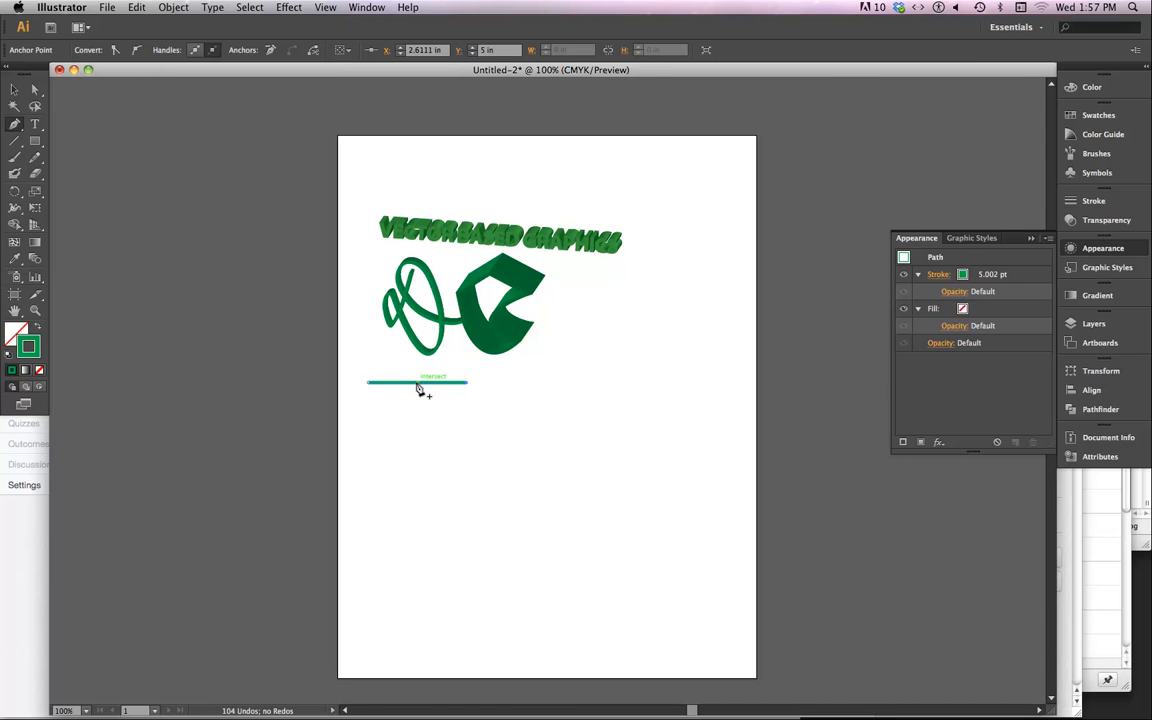
{"action": "left_click", "coordinate": [419, 376], "text": "super"}
{"action": "left_click", "coordinate": [502, 380], "text": "super"}
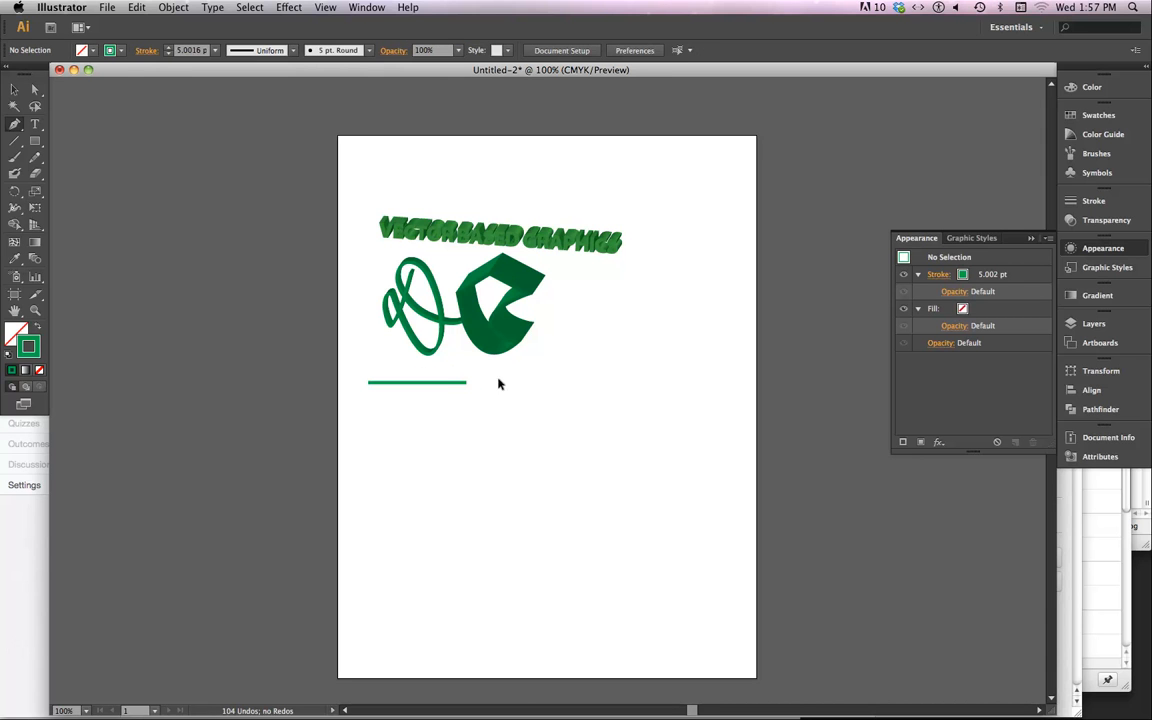
Draw a stem from the line's midpoint down to Y 6.75 in and curve it into a leftward hook, forming a J.
{"action": "left_click", "coordinate": [418, 382]}
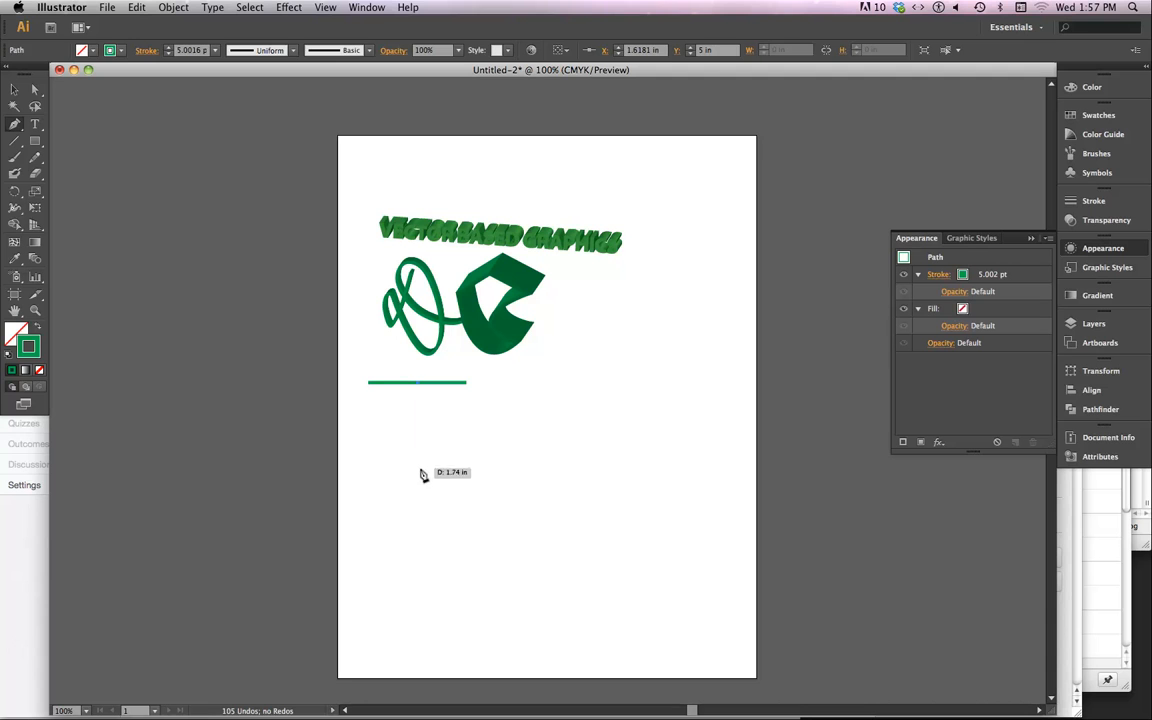
{"action": "left_click", "coordinate": [417, 468]}
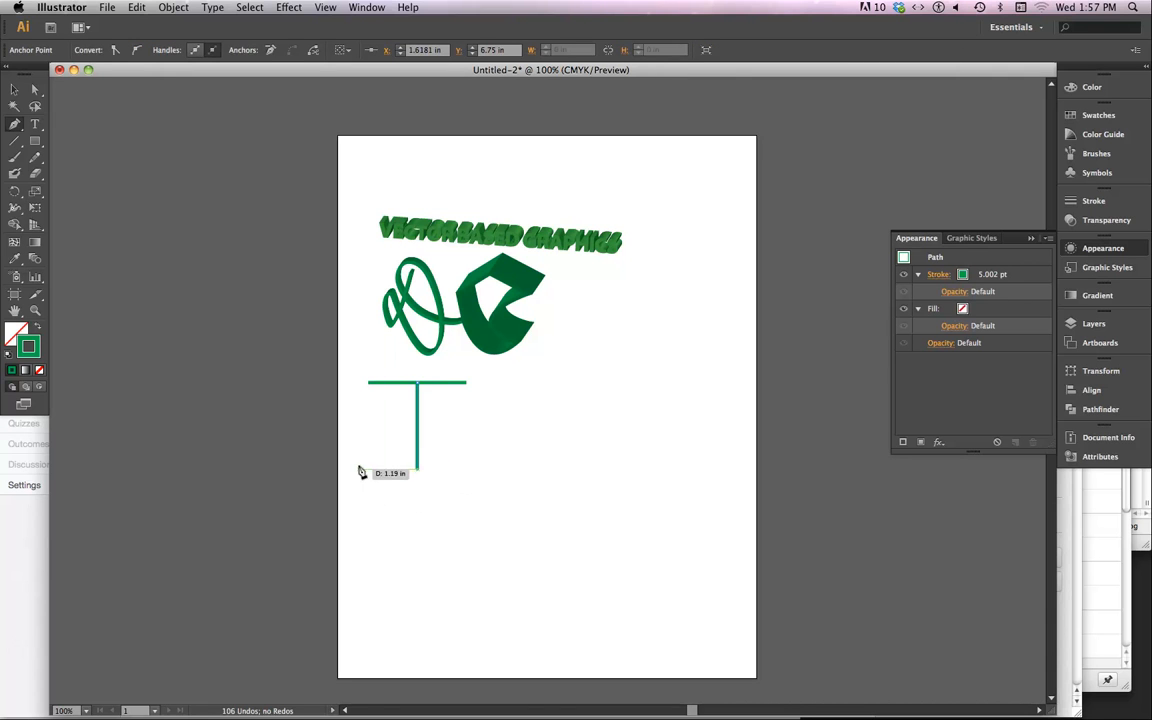
{"action": "left_click_drag", "start_coordinate": [359, 466], "coordinate": [355, 427]}
{"action": "left_click_drag", "start_coordinate": [419, 473], "coordinate": [408, 493]}
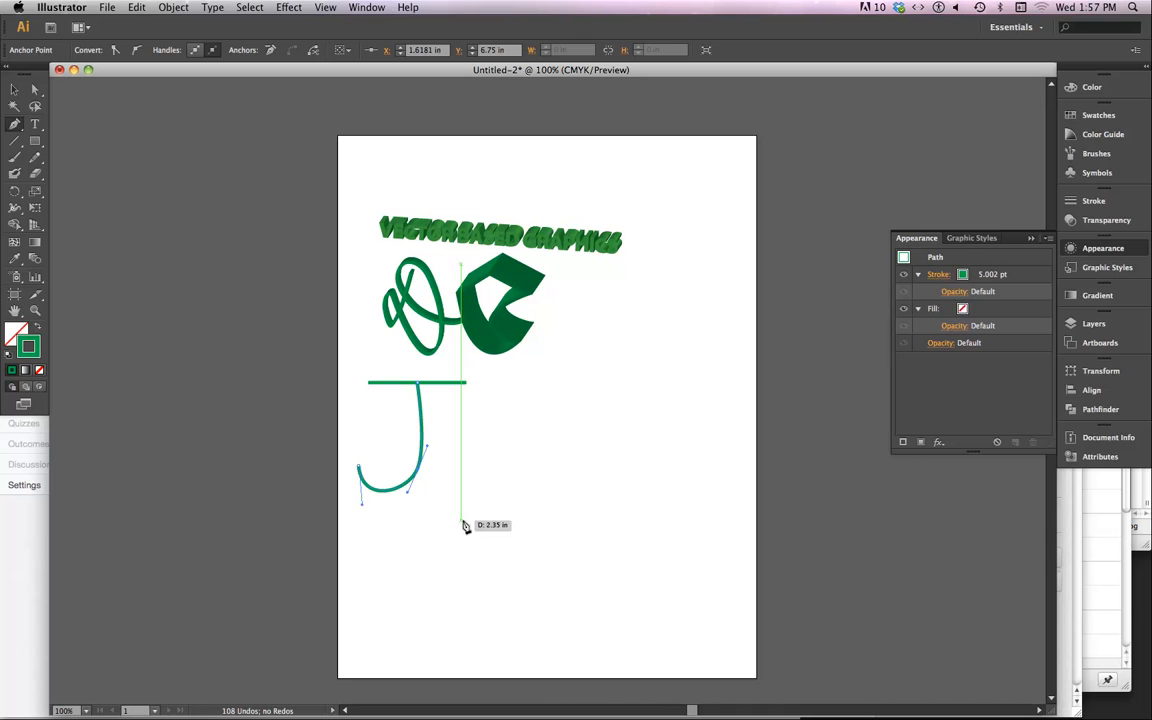
Draw a closed D shape beside the J with the Pen tool, about 1.4 in wide and 2.19 in tall, starting at Y 5 in.
{"action": "left_click", "coordinate": [14, 89]}
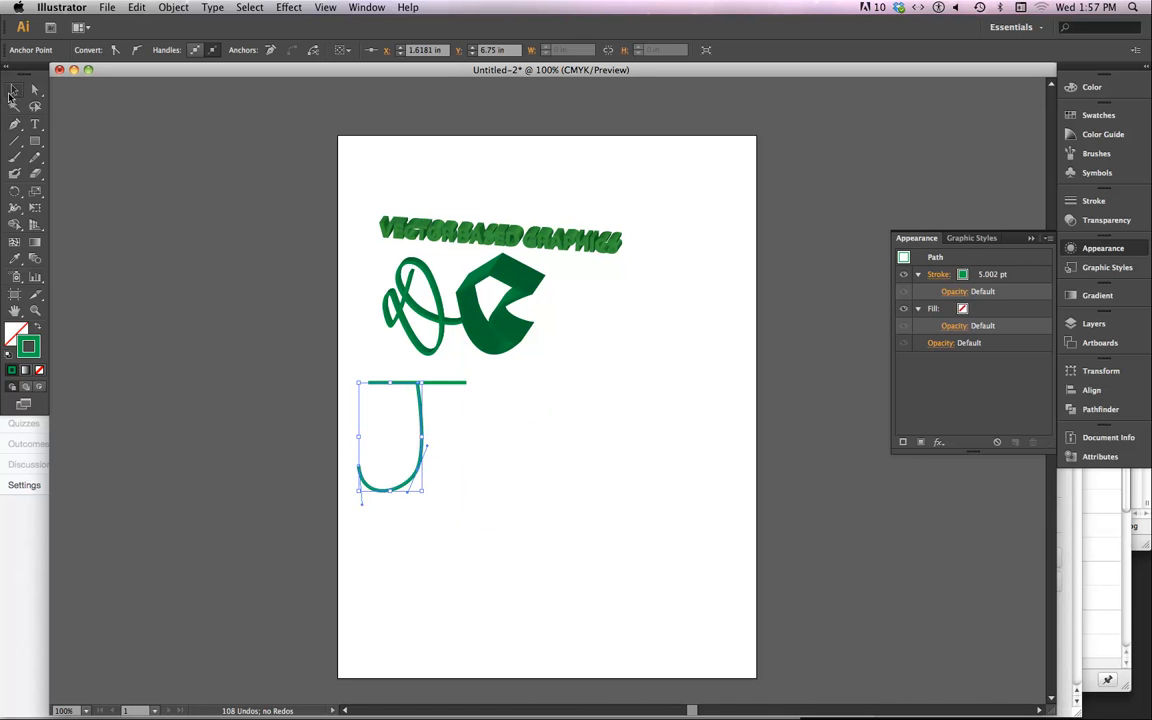
{"action": "left_click_drag", "start_coordinate": [355, 378], "coordinate": [454, 498]}
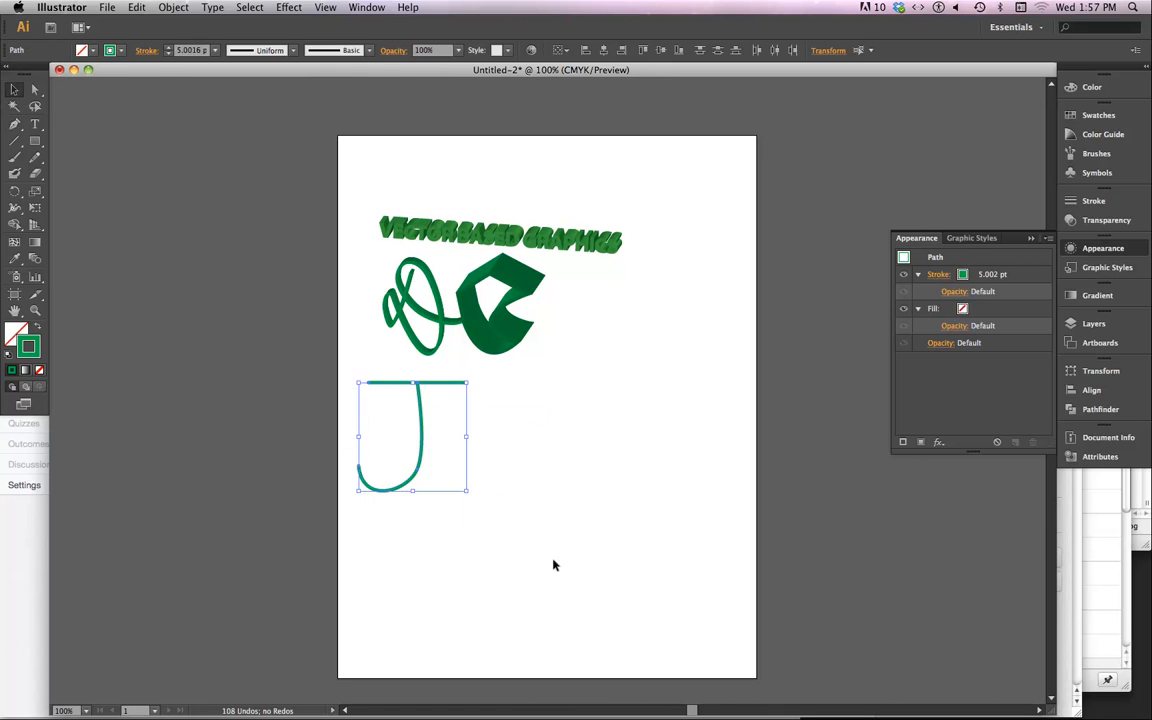
{"action": "left_click", "coordinate": [29, 125]}
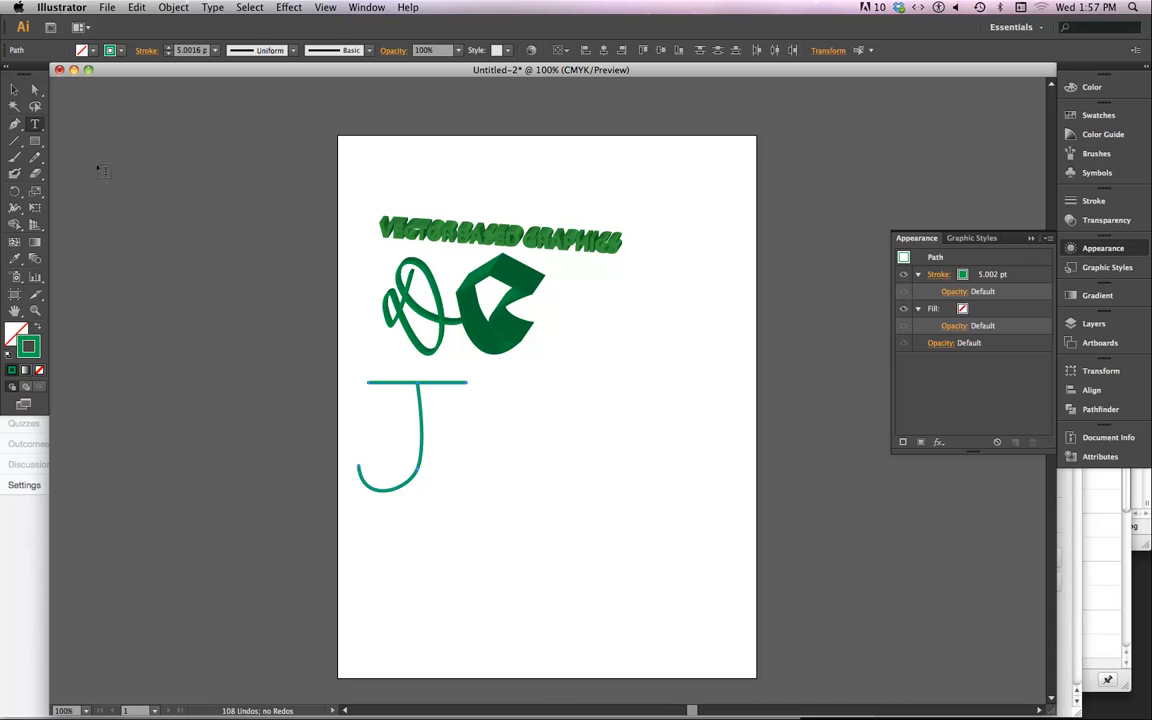
{"action": "left_click", "coordinate": [15, 123]}
{"action": "left_click", "coordinate": [506, 382]}
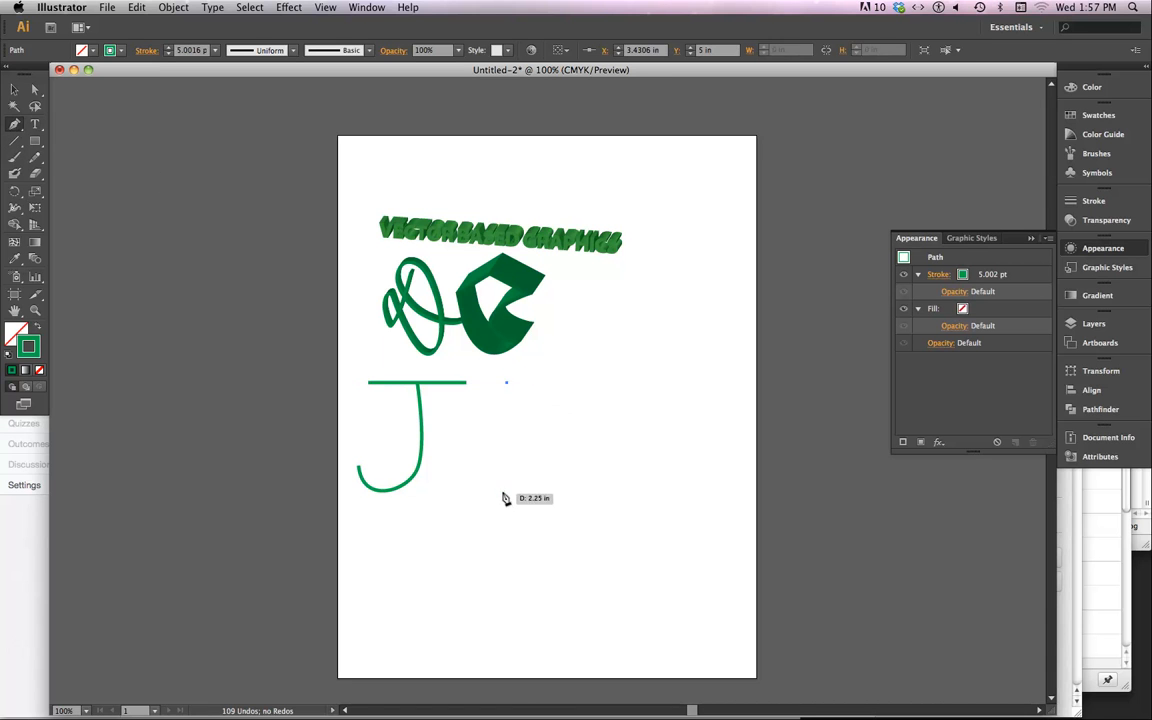
{"action": "left_click", "coordinate": [506, 488]}
{"action": "left_click_drag", "start_coordinate": [577, 453], "coordinate": [576, 404]}
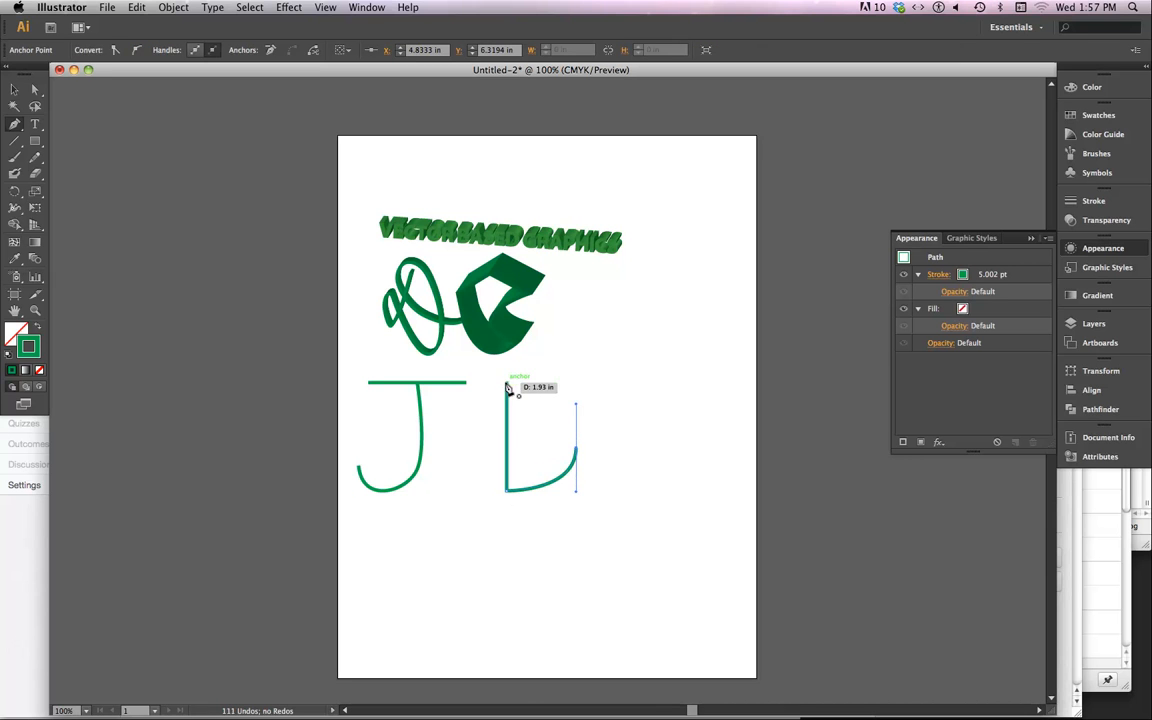
{"action": "left_click_drag", "start_coordinate": [506, 383], "coordinate": [458, 382]}
{"action": "left_click", "coordinate": [670, 408], "text": "super"}
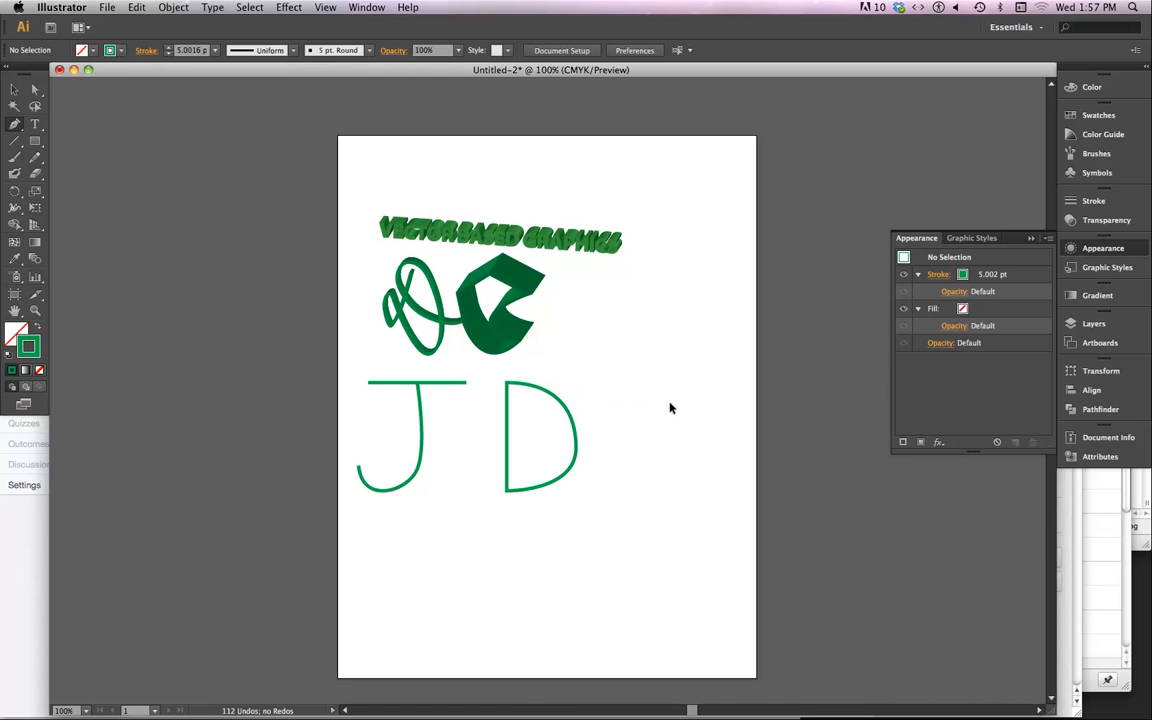
Draw an upright ellipse about 1.86 in wide and 2.86 in tall to the right of the D.
{"action": "left_click_drag", "start_coordinate": [35, 141], "coordinate": [78, 172]}
{"action": "left_click_drag", "start_coordinate": [625, 387], "coordinate": [717, 528]}
Move the D close to the J, overlap the ellipse with the D's curve, and scale the ellipse down slightly.
{"action": "left_click", "coordinate": [15, 90]}
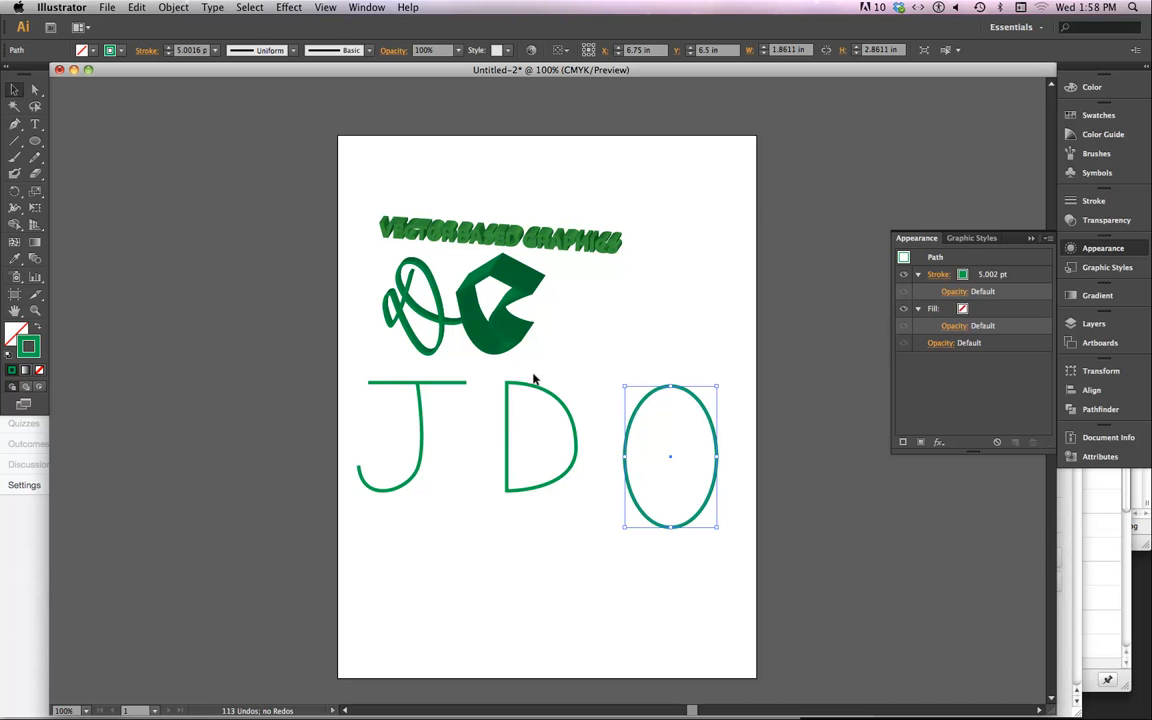
{"action": "left_click", "coordinate": [510, 444]}
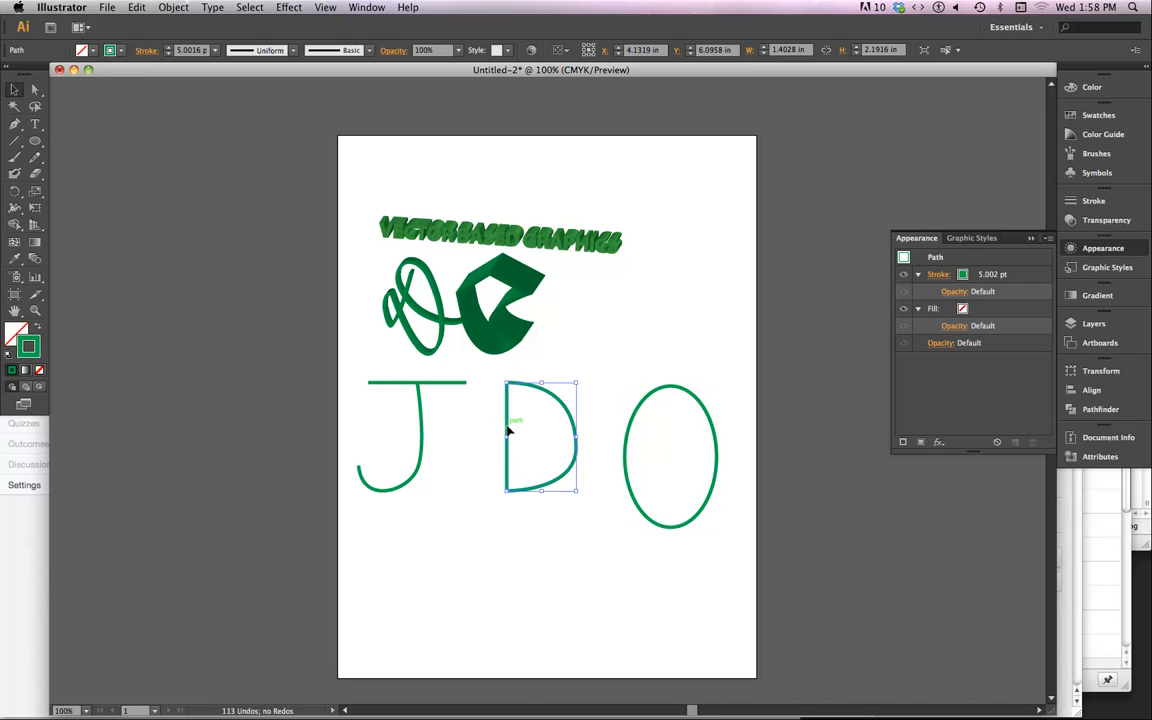
{"action": "left_click_drag", "start_coordinate": [507, 428], "coordinate": [432, 430]}
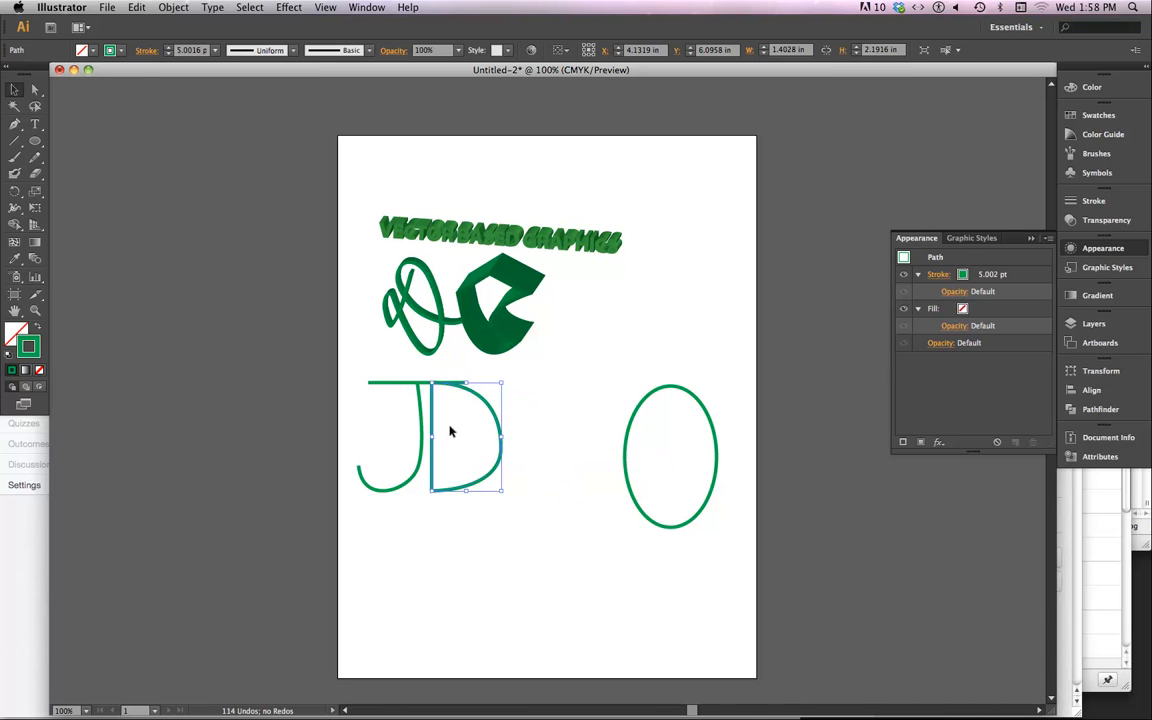
{"action": "left_click_drag", "start_coordinate": [716, 468], "coordinate": [550, 460]}
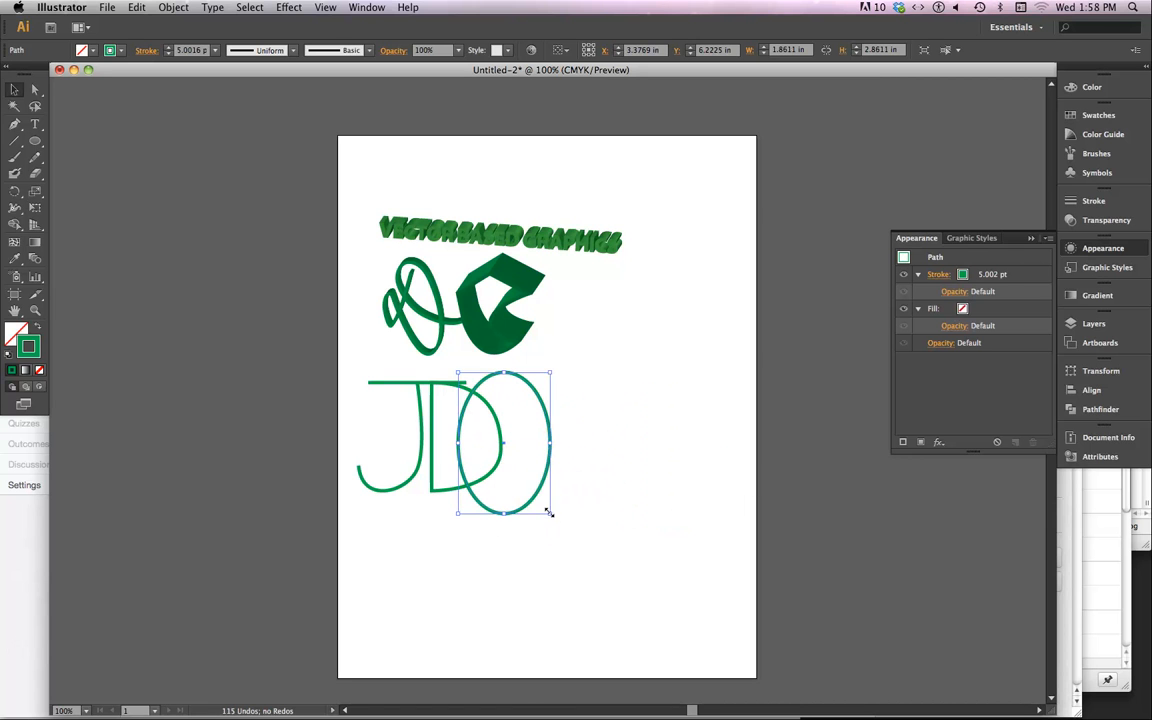
{"action": "left_click_drag", "start_coordinate": [548, 511], "coordinate": [541, 502]}
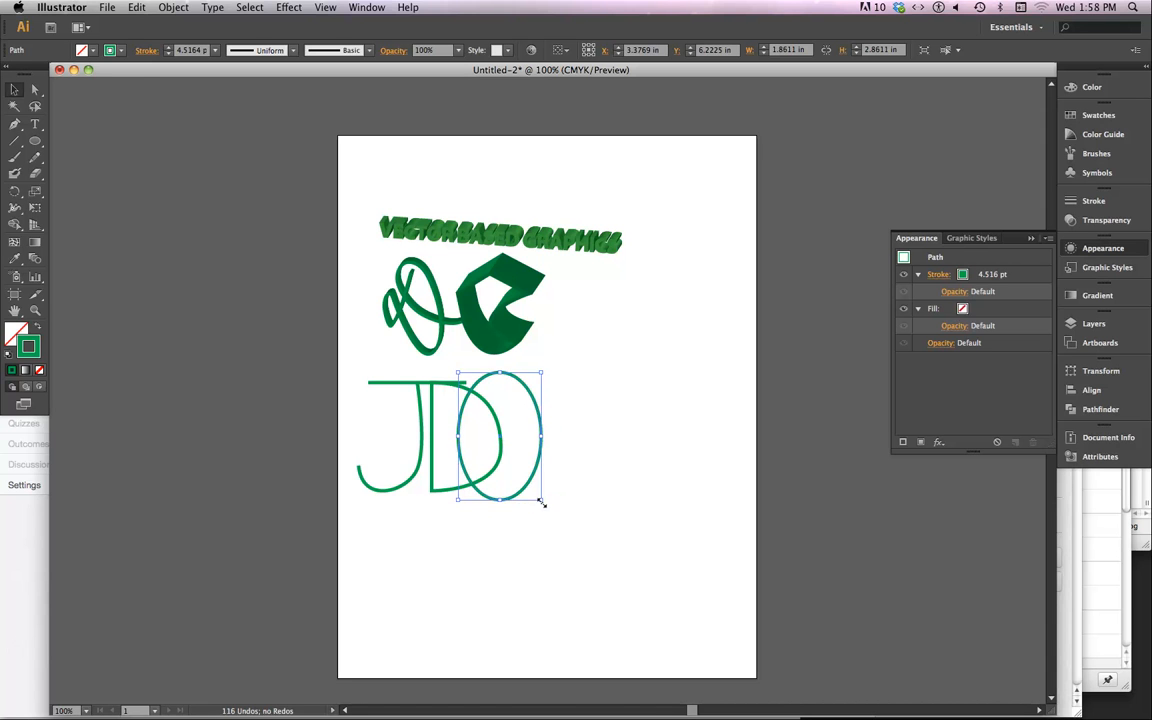
Set the stroke weight of all the J, D and ellipse paths to 7 pt.
{"action": "left_click_drag", "start_coordinate": [364, 372], "coordinate": [612, 514]}
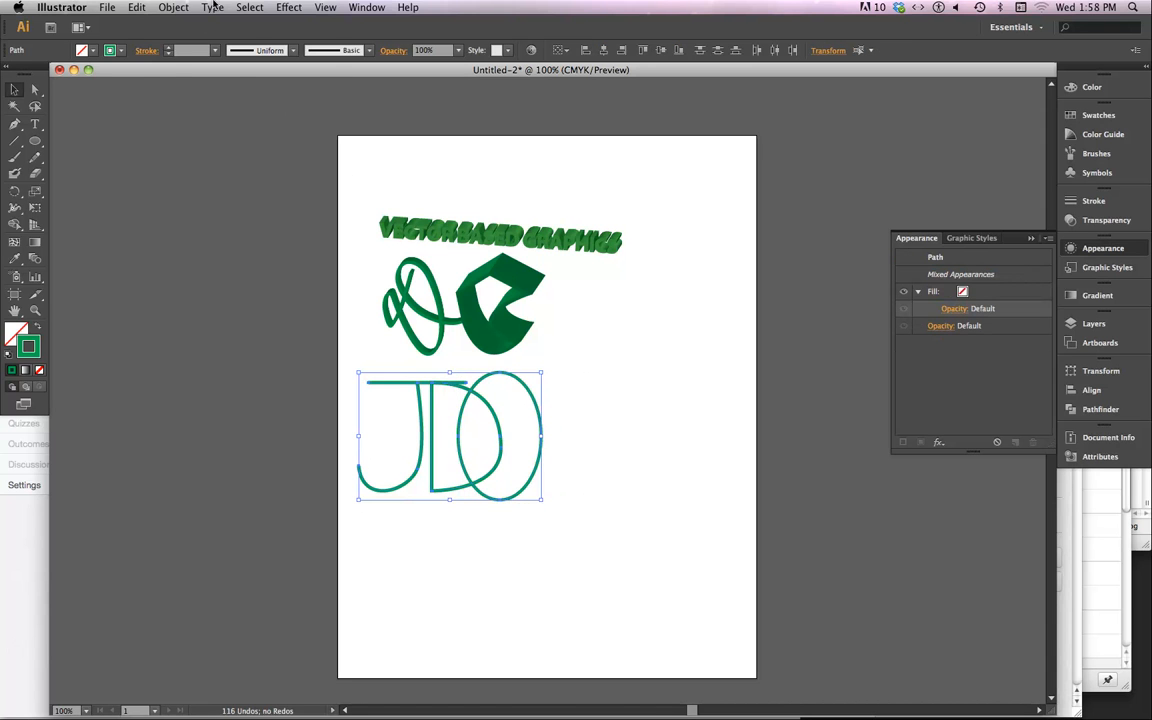
{"action": "left_click", "coordinate": [169, 51]}
{"action": "left_click", "coordinate": [169, 51]}
{"action": "left_click", "coordinate": [169, 51]}
{"action": "left_click", "coordinate": [169, 51]}
{"action": "left_click", "coordinate": [169, 51]}
{"action": "left_click", "coordinate": [169, 51]}
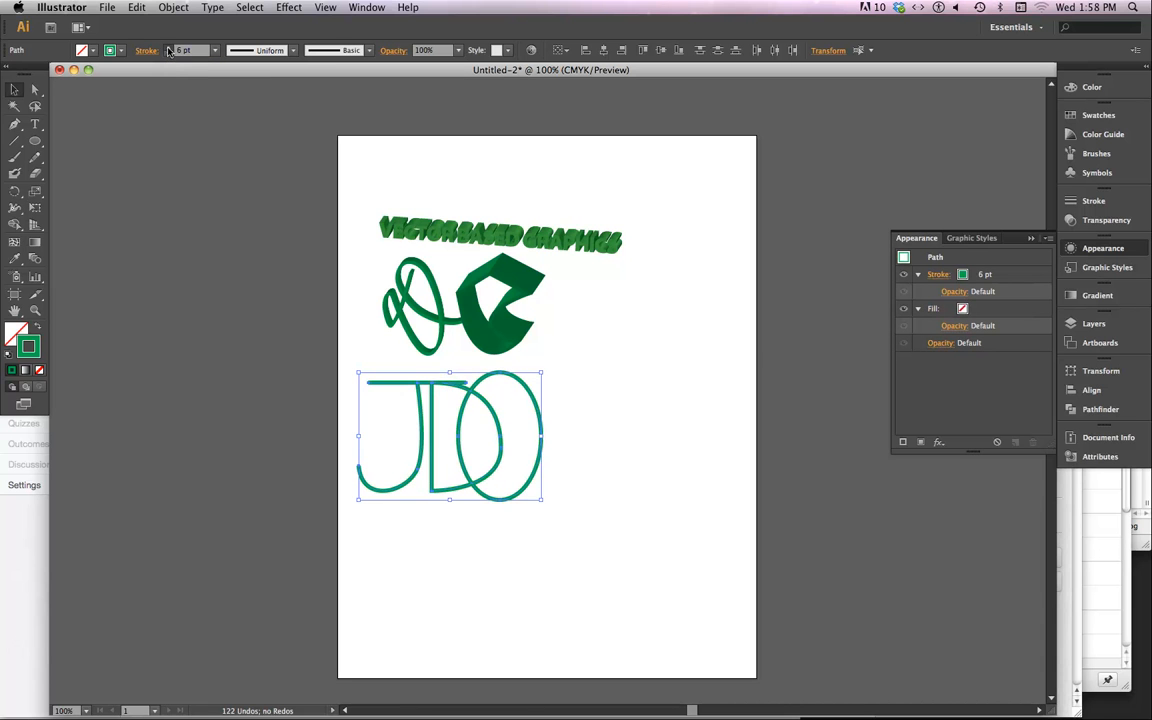
{"action": "left_click", "coordinate": [169, 51]}
{"action": "left_click", "coordinate": [602, 434]}
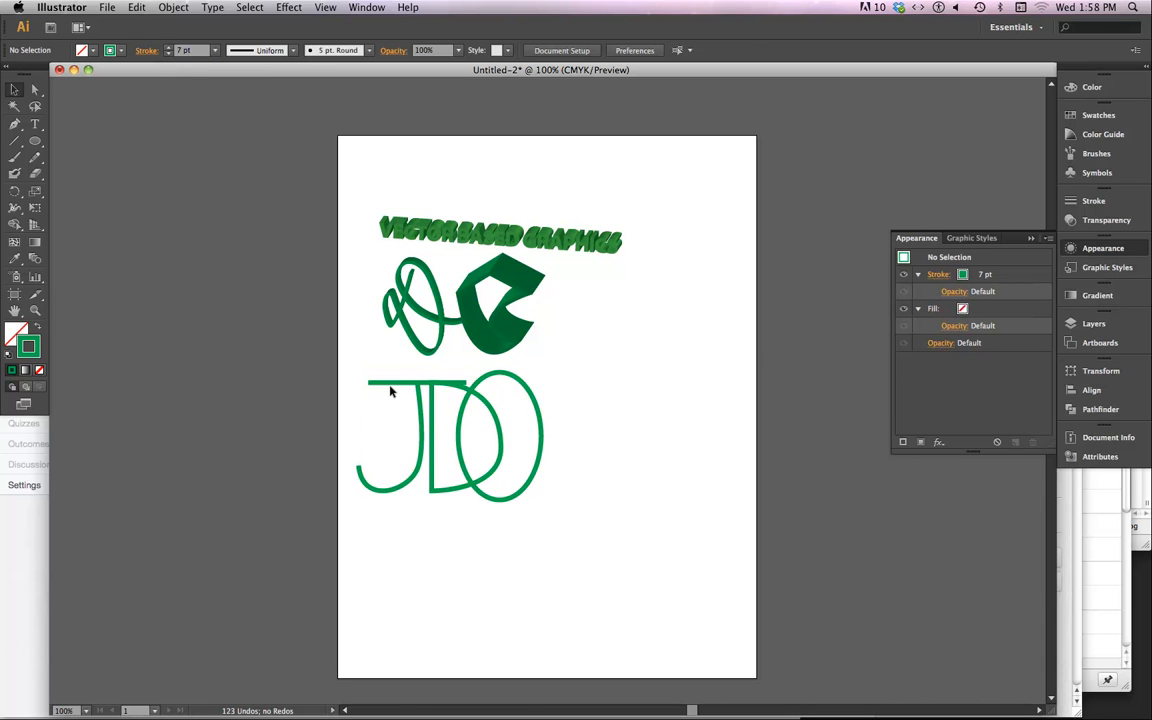
Group the J, D and ellipse paths and apply a 3D Extrude & Bevel effect to the group.
{"action": "left_click_drag", "start_coordinate": [380, 378], "coordinate": [555, 527]}
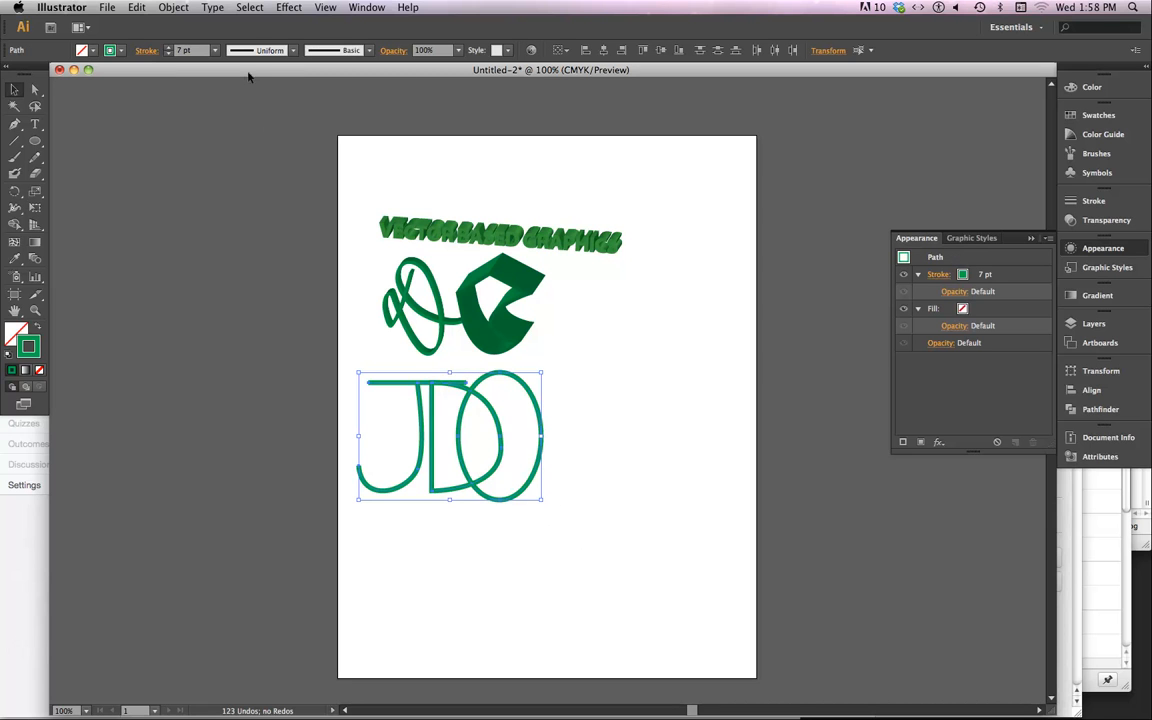
{"action": "left_click", "coordinate": [289, 7]}
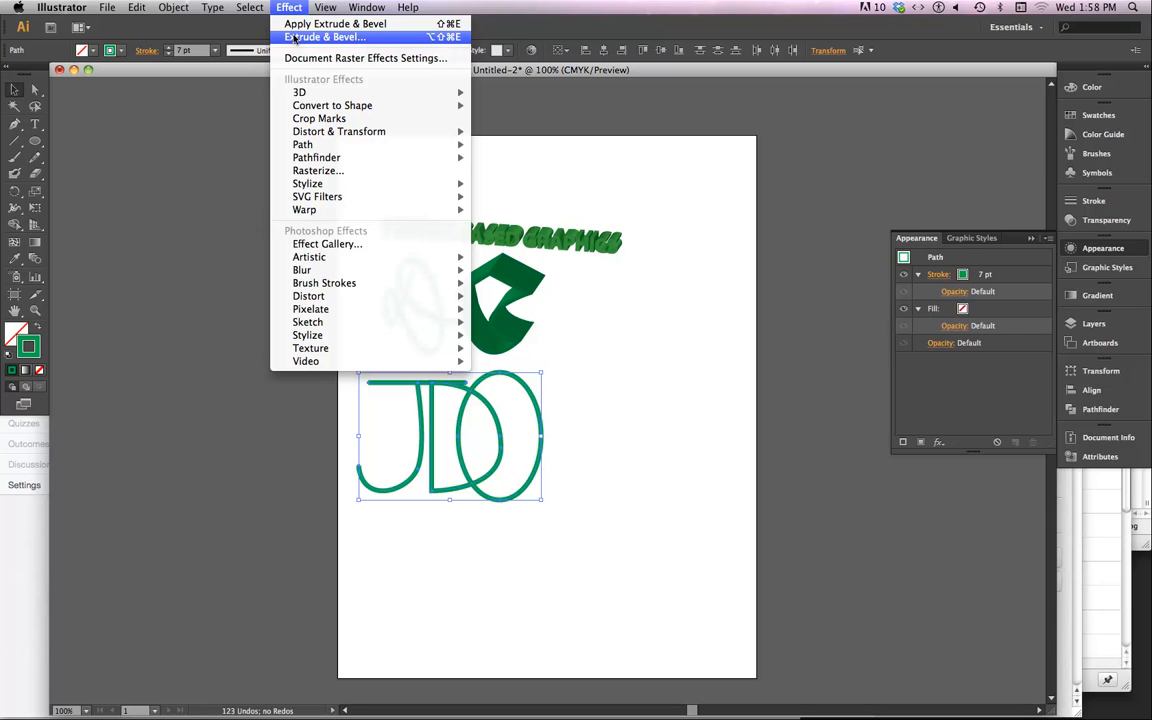
{"action": "mouse_move", "coordinate": [173, 7]}
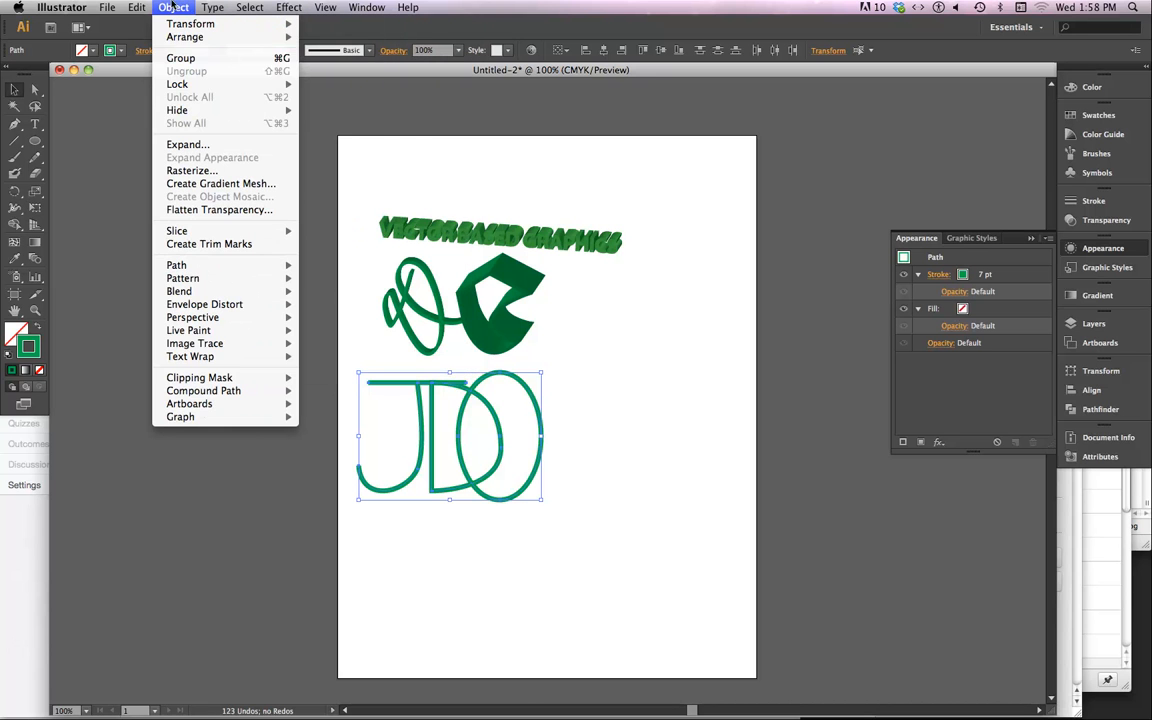
{"action": "left_click", "coordinate": [190, 59]}
{"action": "left_click", "coordinate": [326, 8]}
{"action": "mouse_move", "coordinate": [289, 8]}
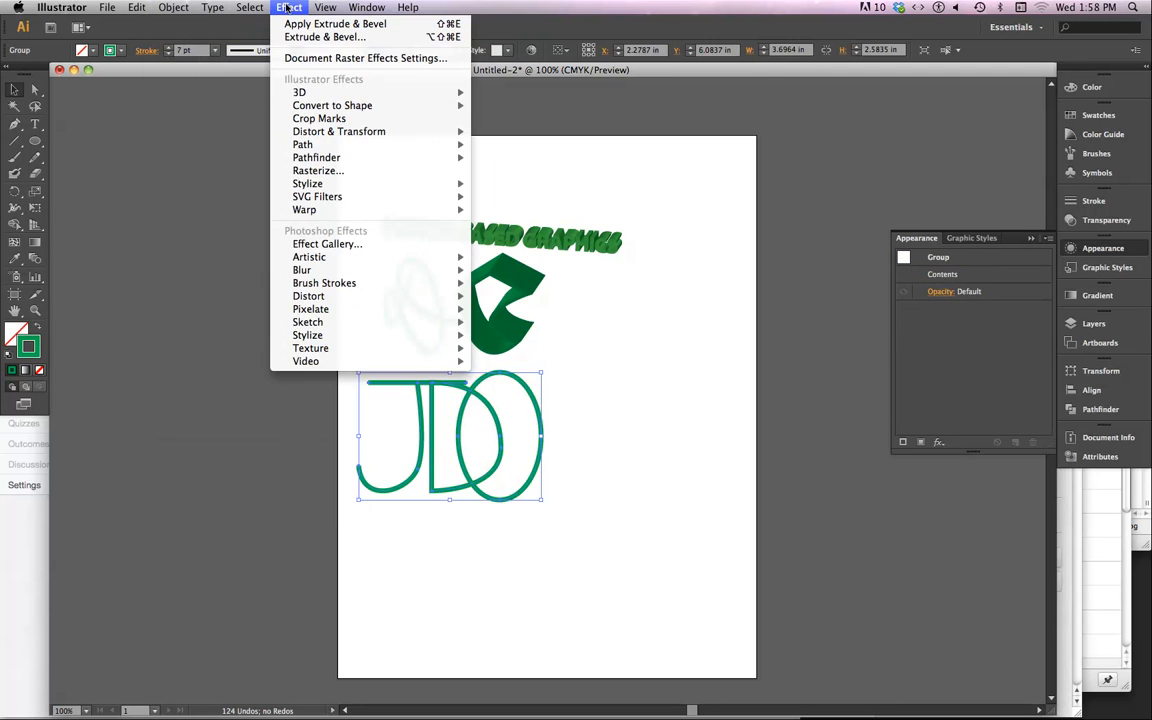
{"action": "left_click", "coordinate": [299, 31]}
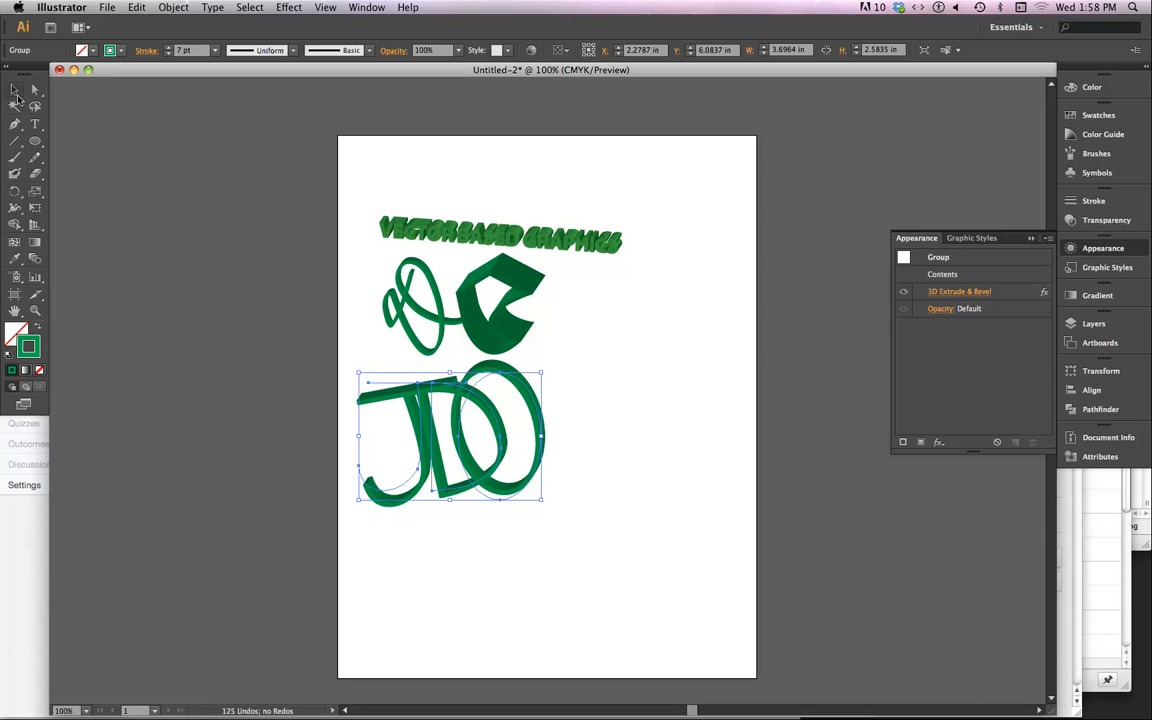
Examine the extruded lettering group up close with nothing selected.
{"action": "left_click", "coordinate": [36, 312]}
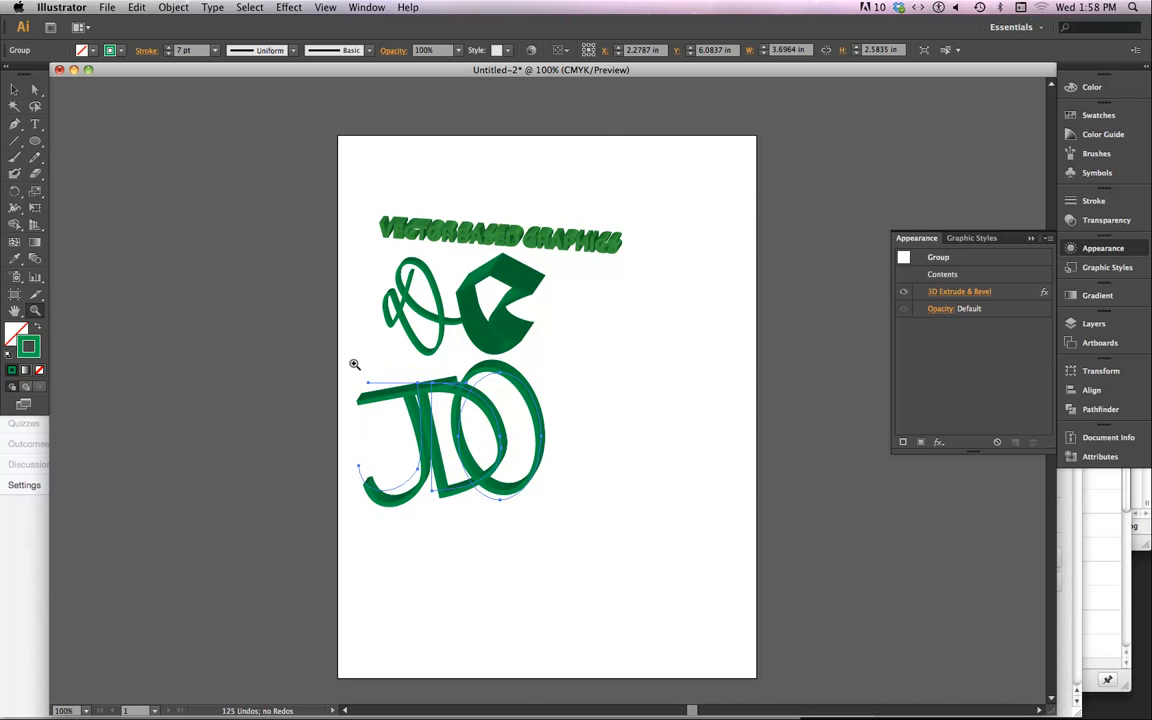
{"action": "left_click_drag", "start_coordinate": [355, 368], "coordinate": [542, 491]}
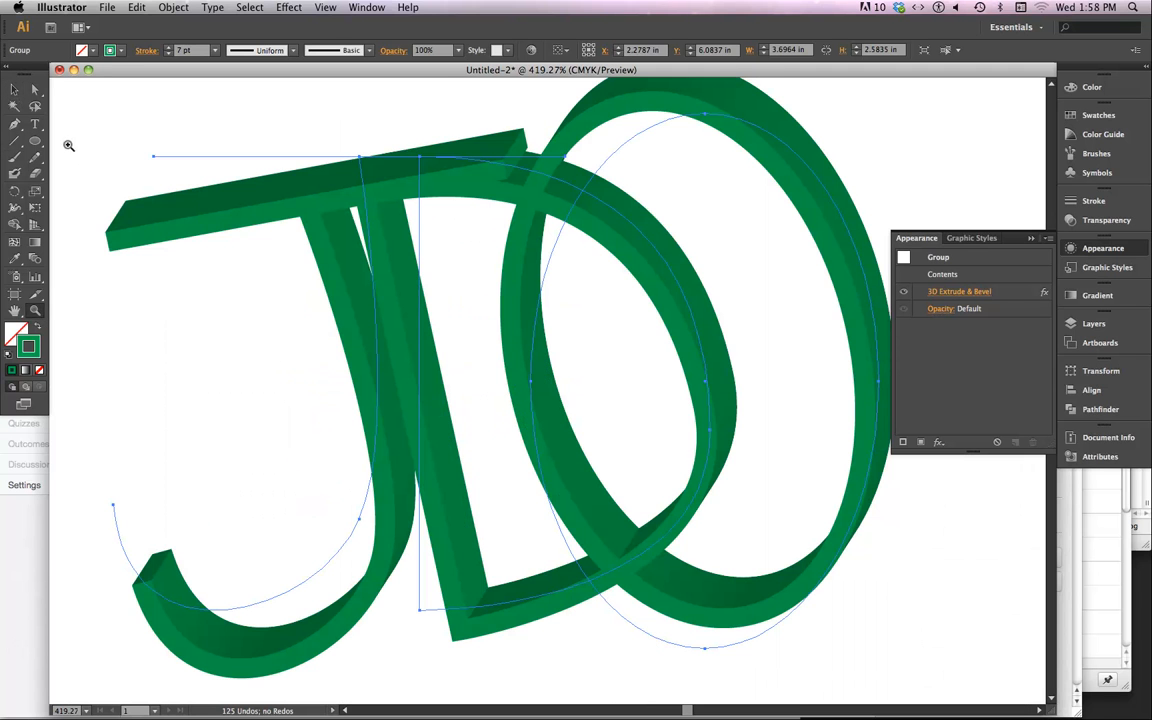
{"action": "key", "text": "v"}
{"action": "left_click", "coordinate": [102, 167]}
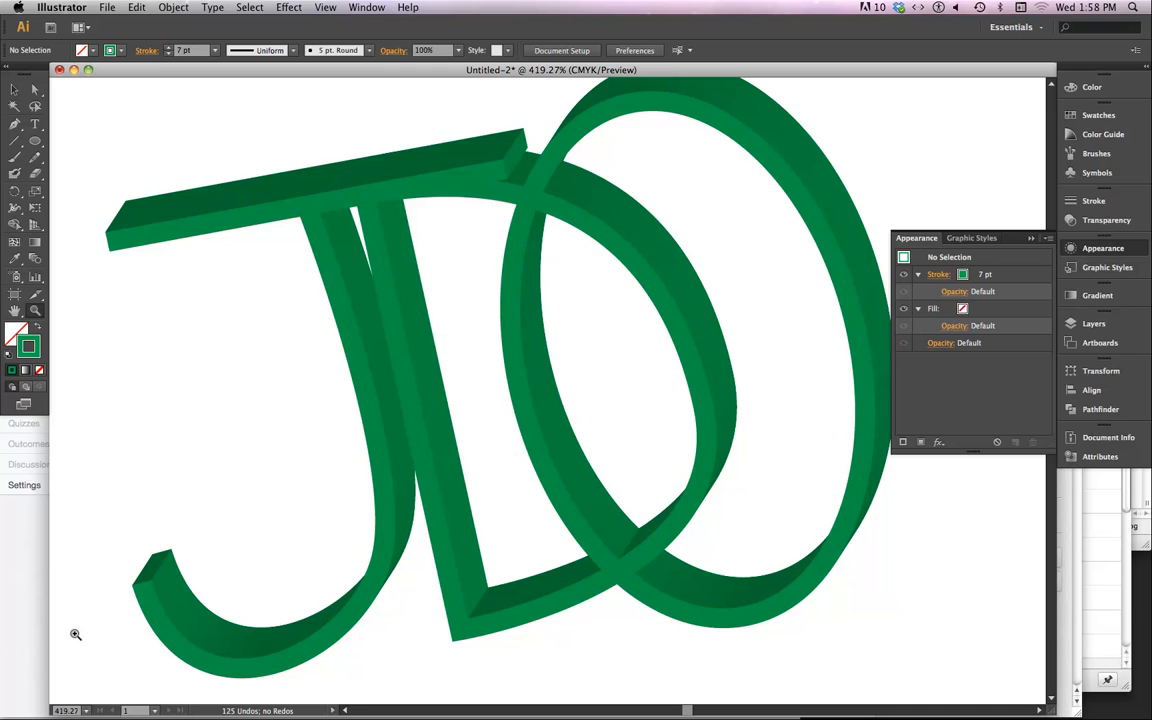
{"action": "key", "text": "super+minus"}
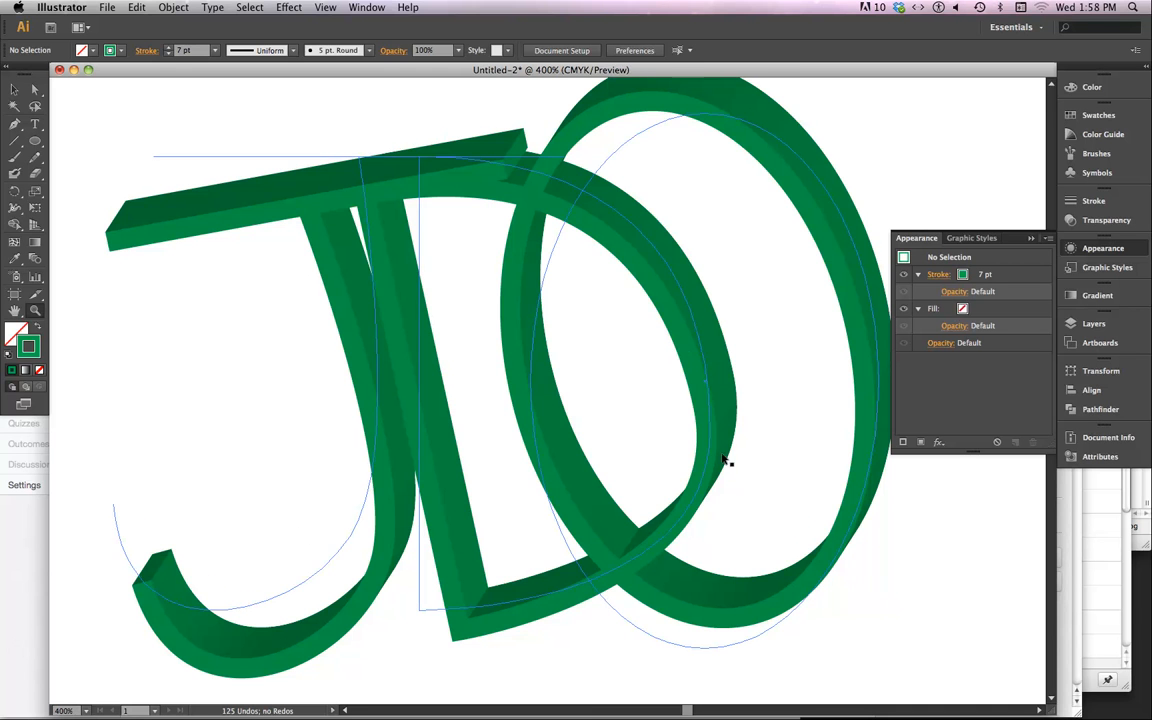
{"action": "key", "text": "super+minus"}
{"action": "key", "text": "super+minus"}
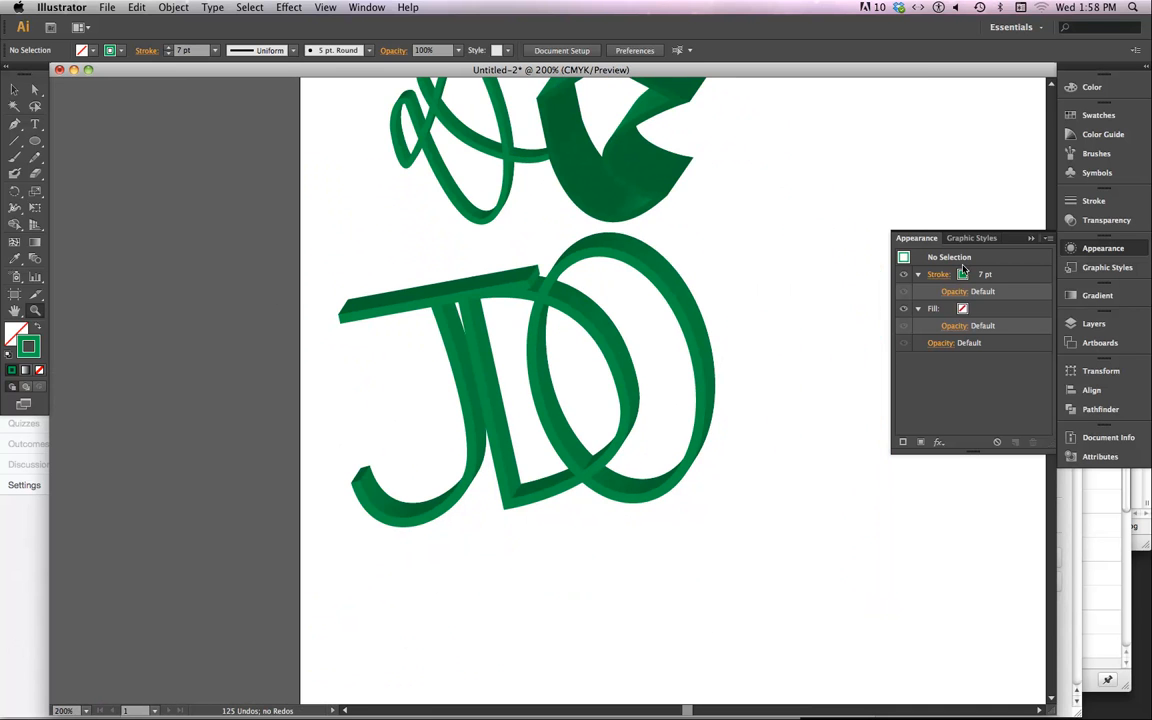
Compare the lettering's bare paths in Outline view with its extruded appearance in Preview.
{"action": "key", "text": "v"}
{"action": "left_click", "coordinate": [34, 89]}
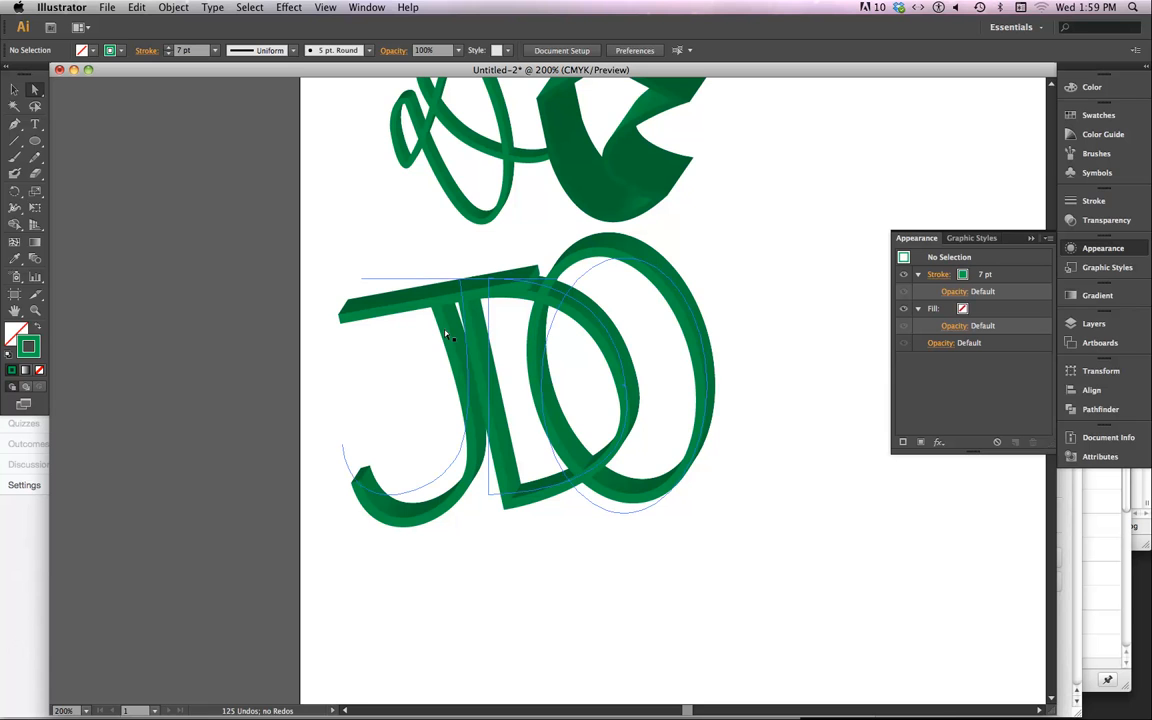
{"action": "key", "text": "super+y"}
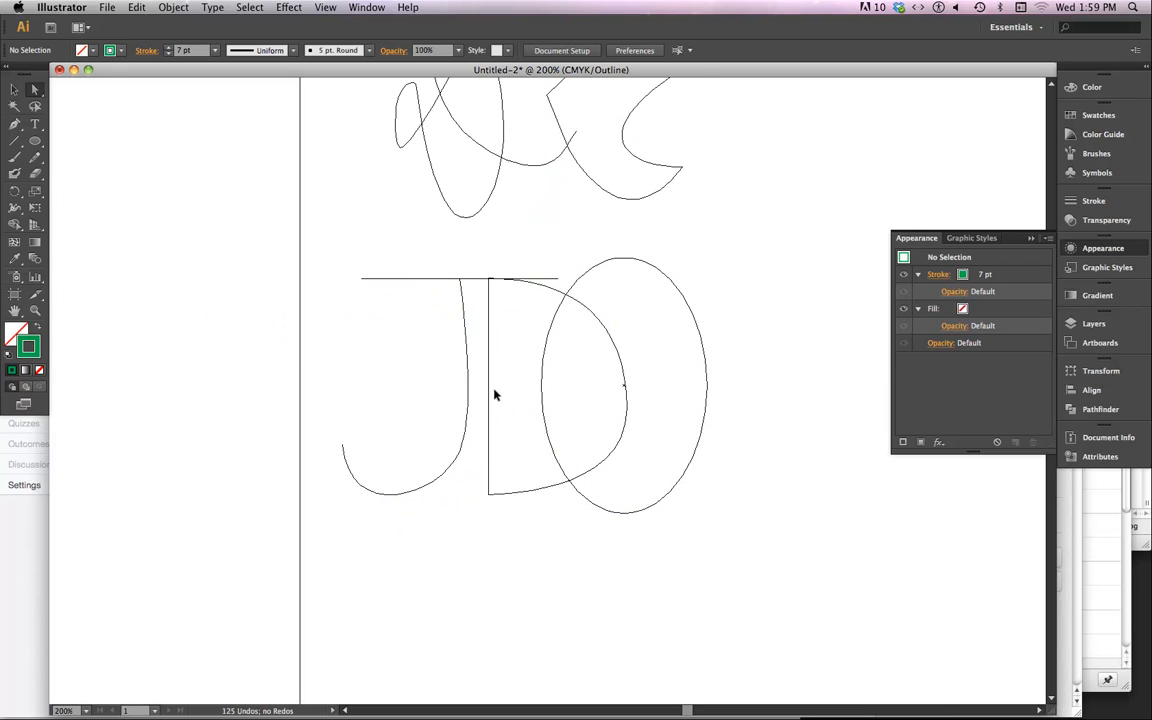
{"action": "key", "text": "super+y"}
{"action": "key", "text": "super+y"}
{"action": "key", "text": "super+y"}
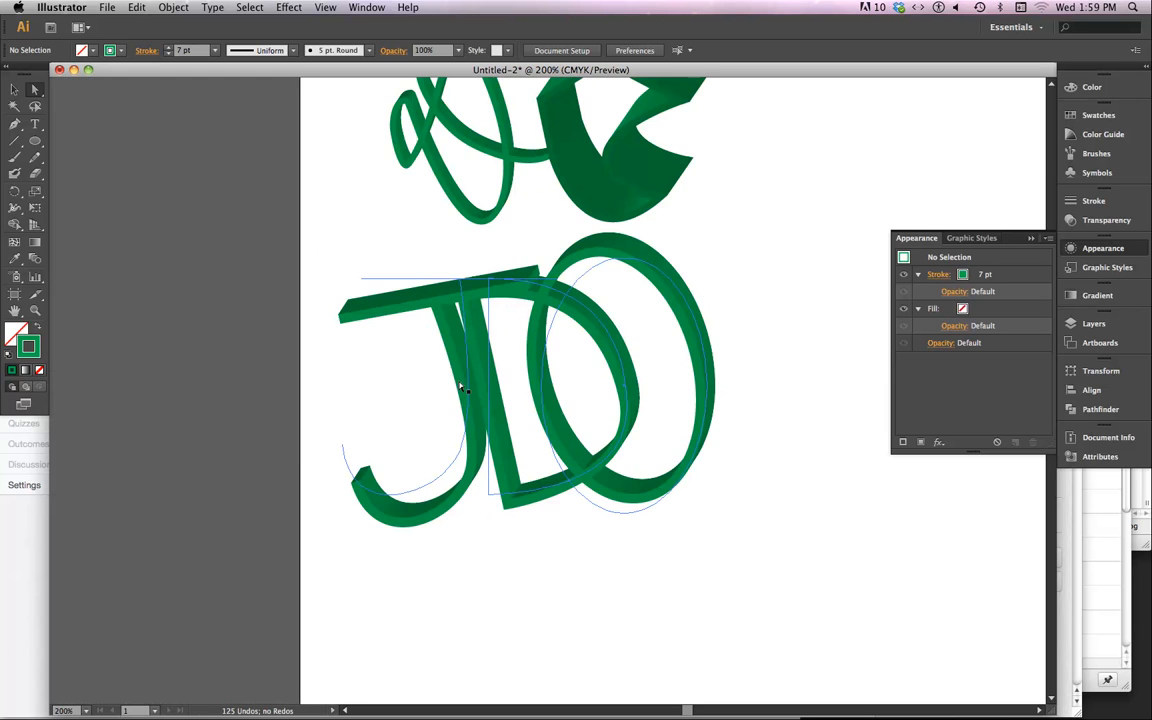
Extend the J's crossbar left to X 0.23 in and reshape its hook by moving the end anchor up and right and adjusting the handles.
{"action": "left_click", "coordinate": [361, 280]}
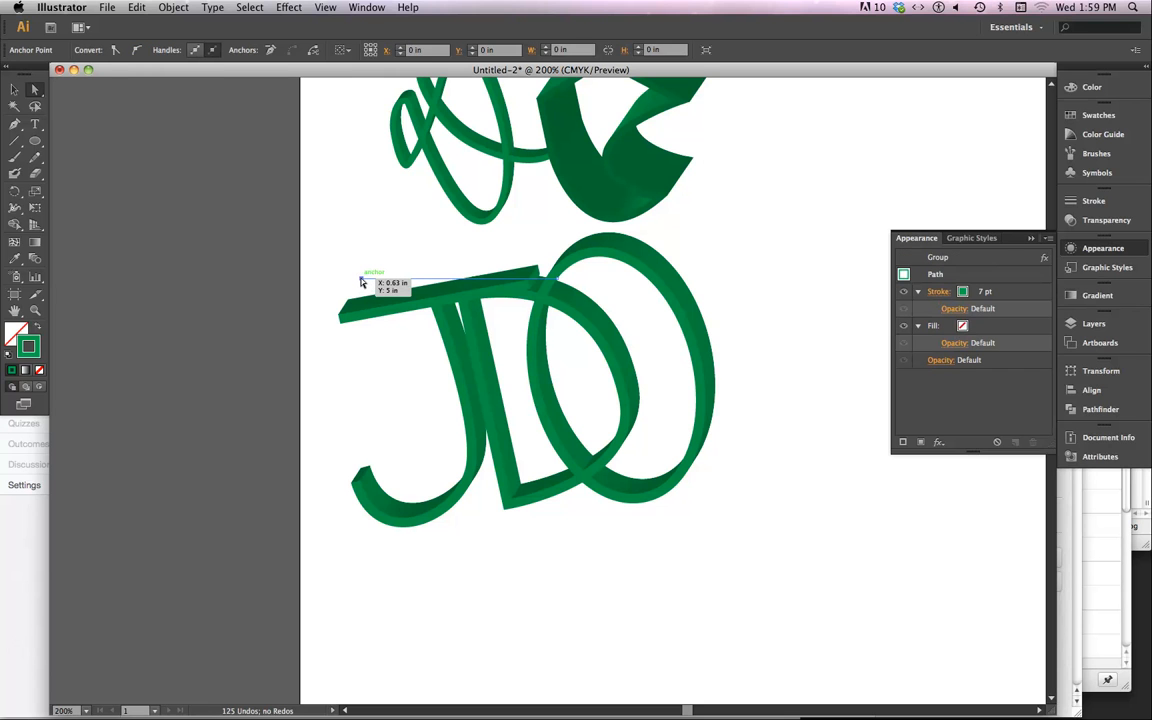
{"action": "left_click_drag", "start_coordinate": [361, 282], "coordinate": [322, 282]}
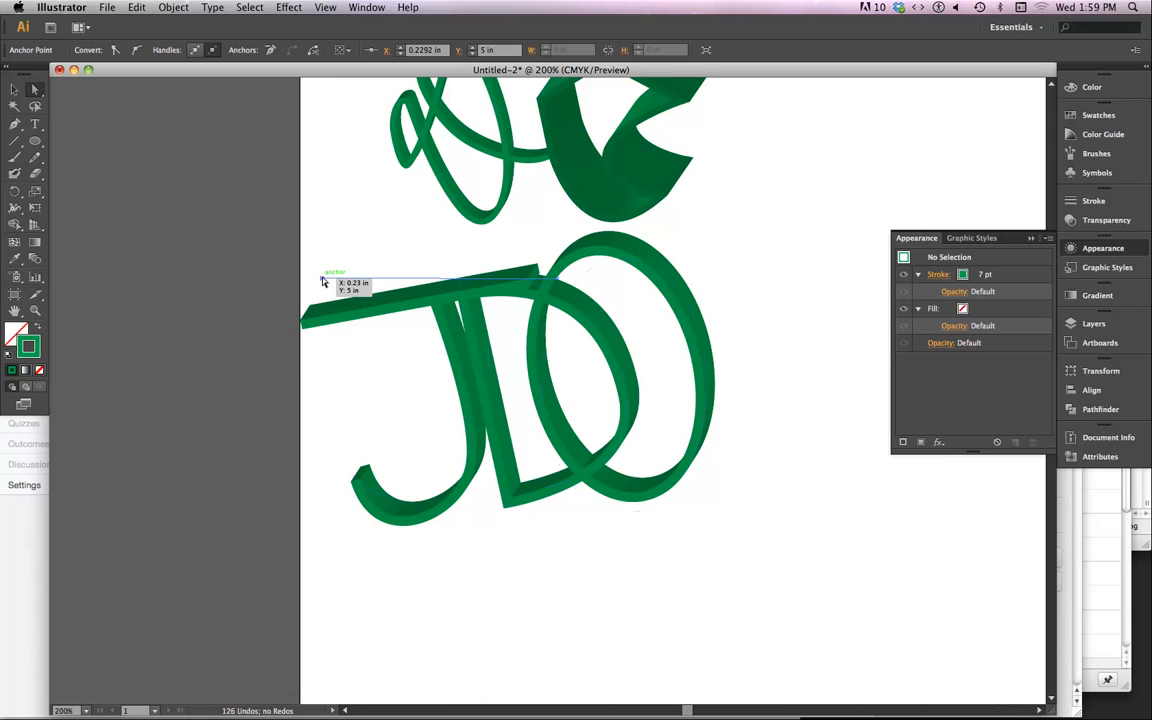
{"action": "left_click_drag", "start_coordinate": [347, 456], "coordinate": [362, 431]}
{"action": "left_click_drag", "start_coordinate": [368, 506], "coordinate": [351, 545]}
{"action": "left_click_drag", "start_coordinate": [440, 497], "coordinate": [447, 508]}
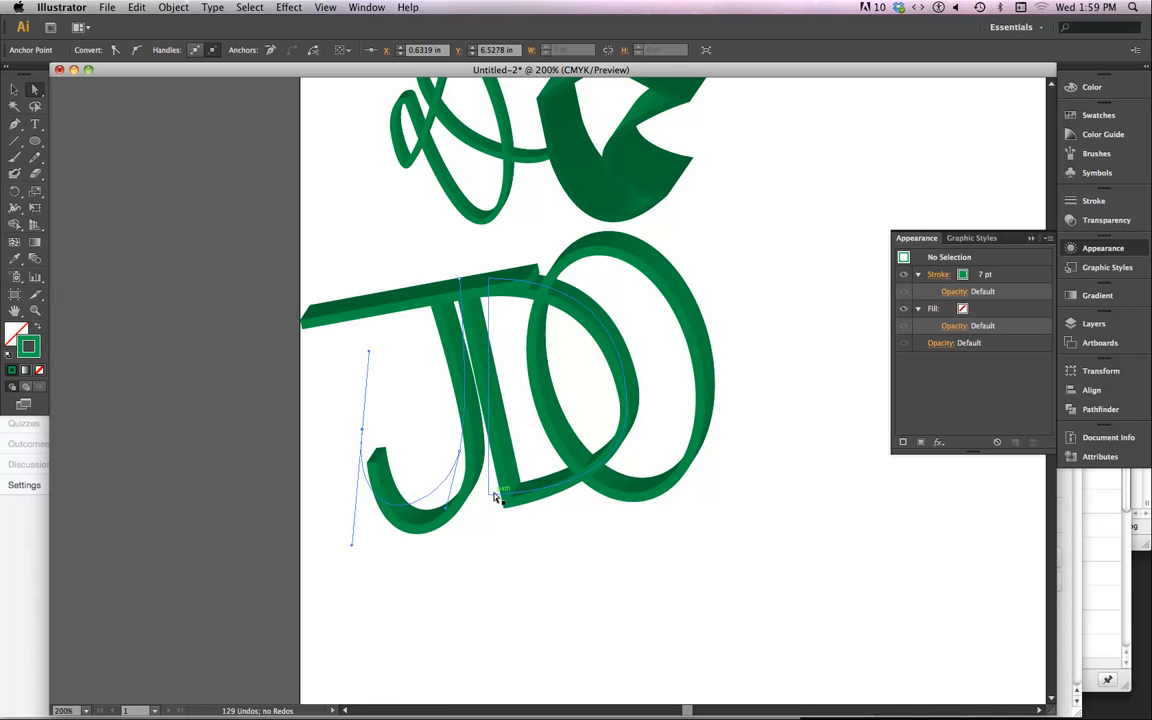
Pull the D's lower-left corner down to about Y 7.56 in and push its curve's side anchor outward to the right.
{"action": "left_click_drag", "start_coordinate": [495, 497], "coordinate": [489, 529]}
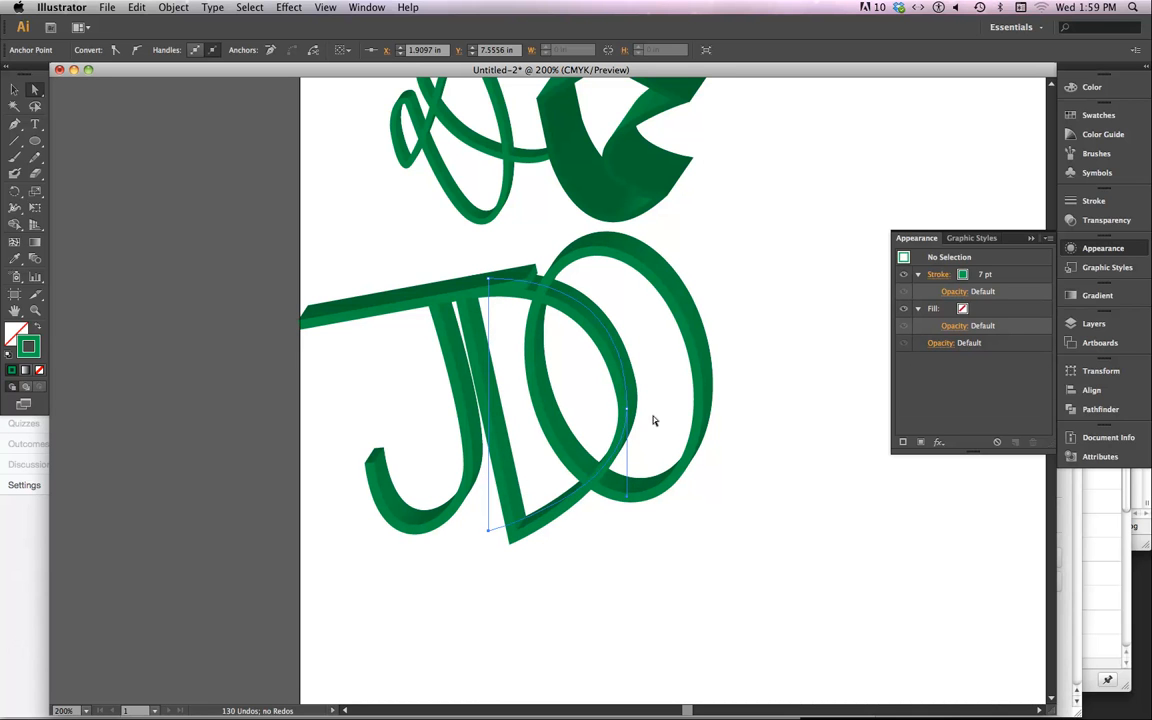
{"action": "left_click_drag", "start_coordinate": [627, 411], "coordinate": [656, 404]}
{"action": "left_click", "coordinate": [766, 364]}
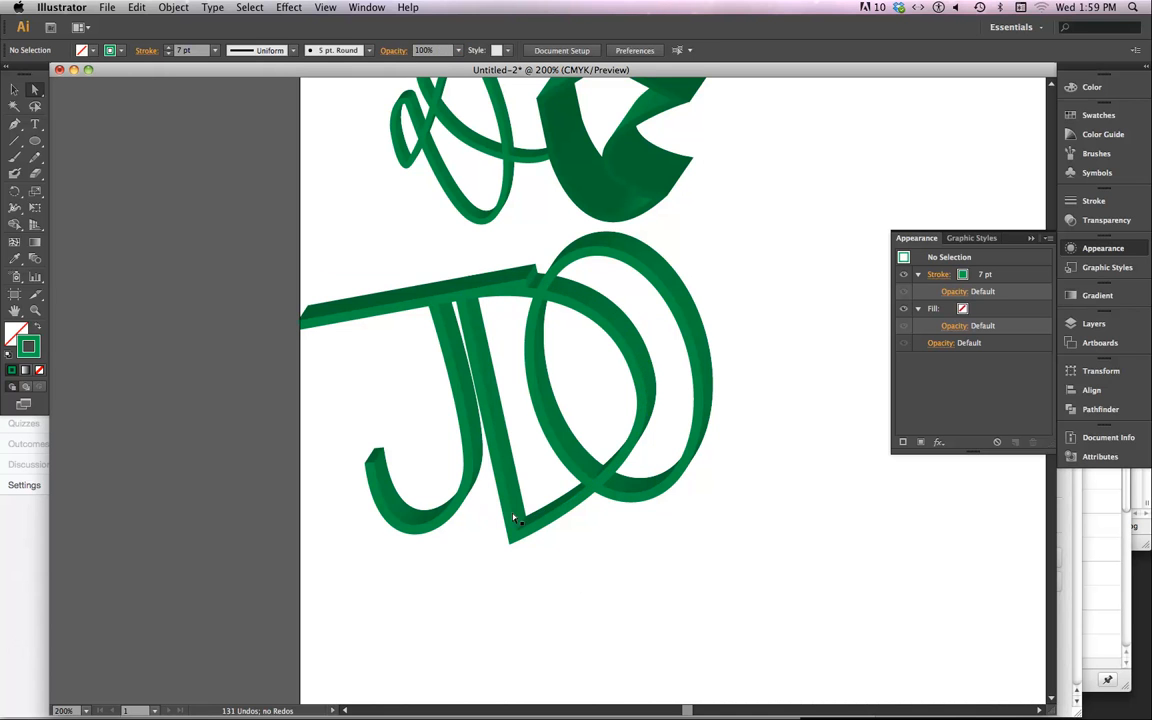
Open branding_iron.ai from the 3D files folder inside Illustrator examples on the external drive.
{"action": "key", "text": "super+Tab"}
{"action": "left_click", "coordinate": [107, 8]}
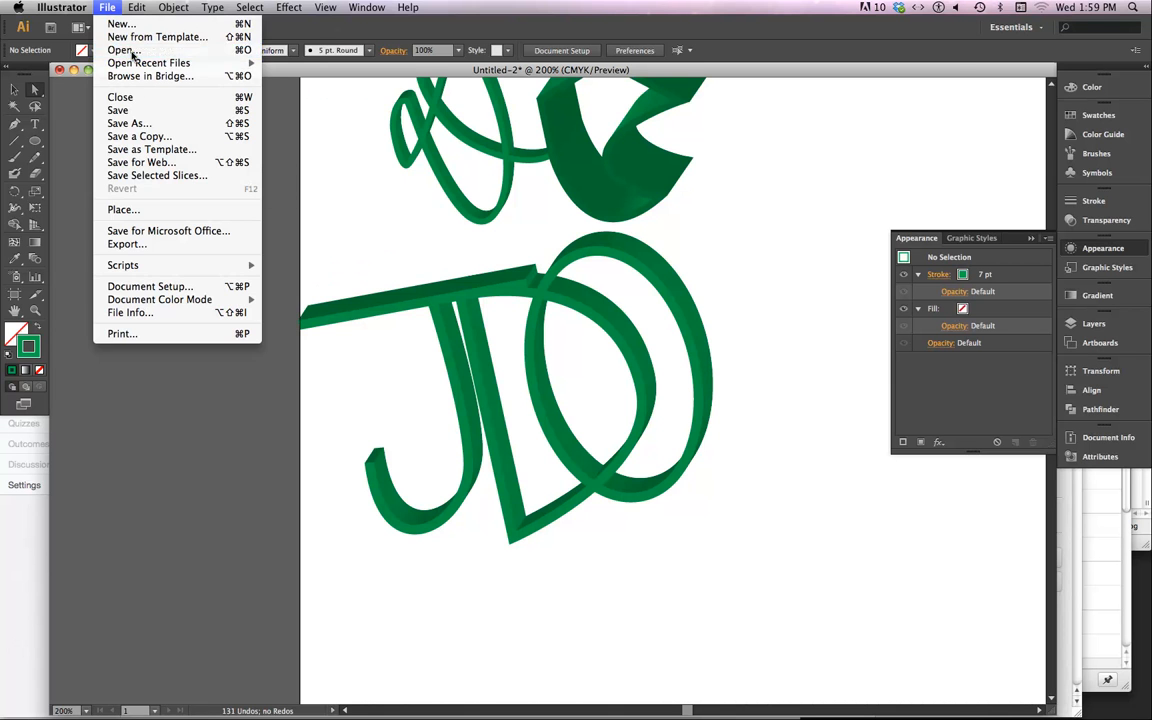
{"action": "left_click", "coordinate": [124, 50]}
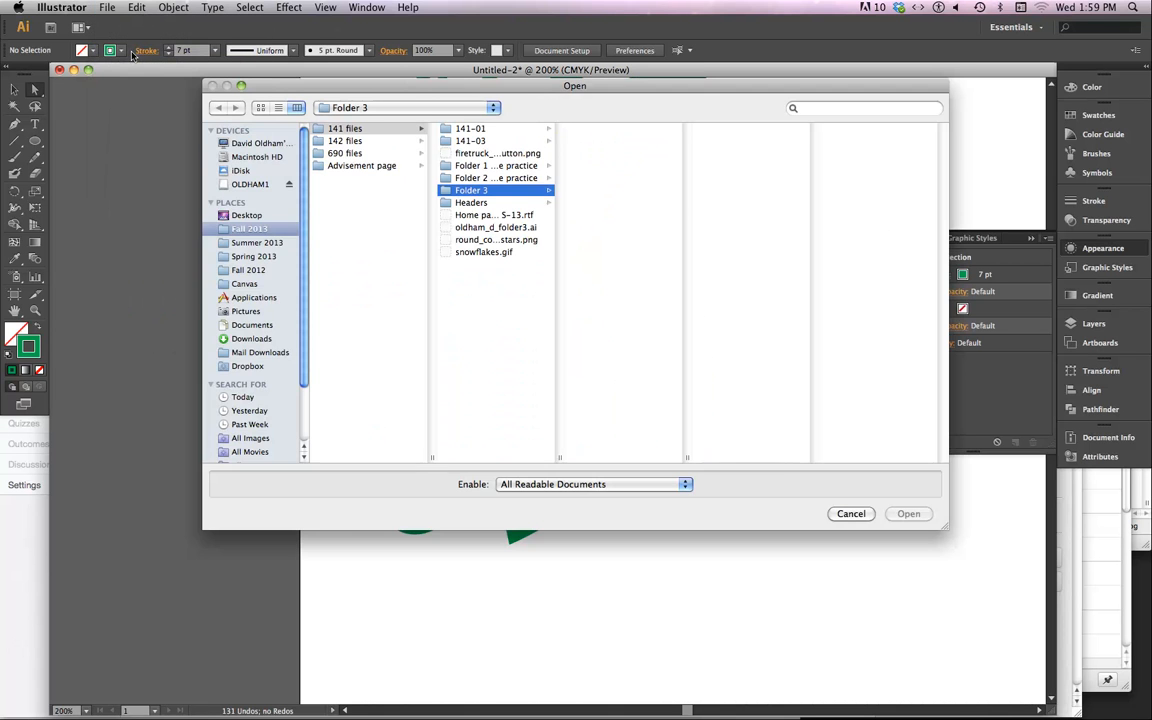
{"action": "left_click", "coordinate": [252, 185]}
{"action": "left_click", "coordinate": [339, 156]}
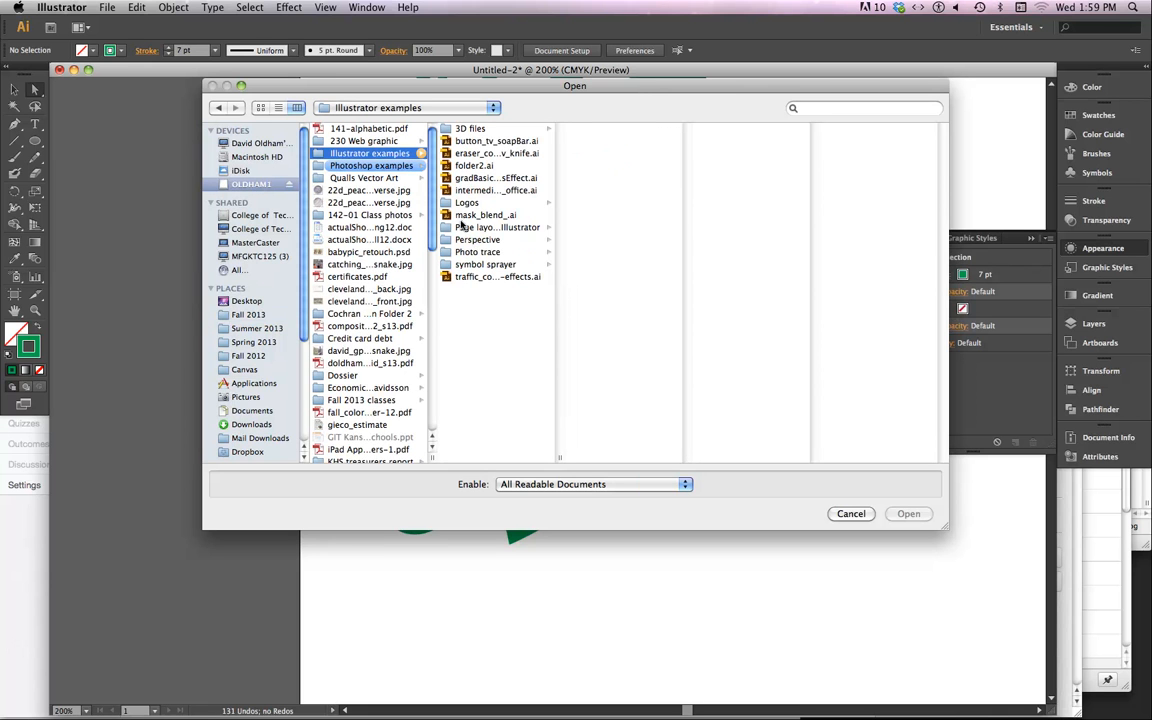
{"action": "left_click", "coordinate": [528, 130]}
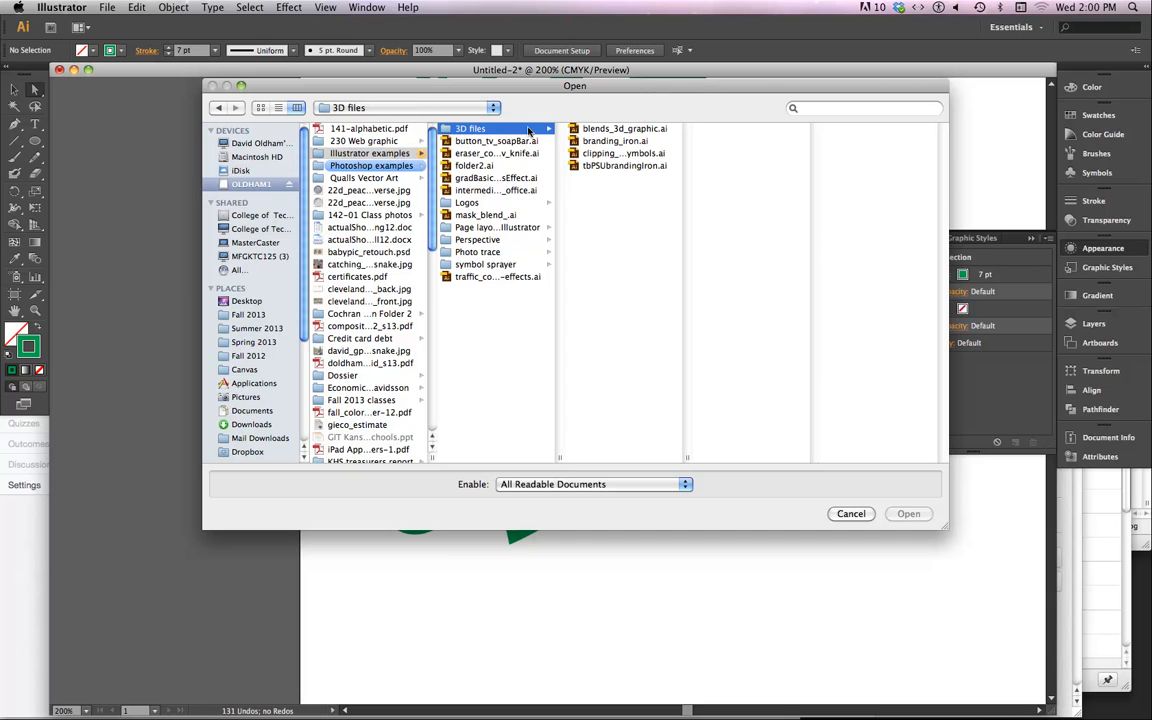
{"action": "left_click", "coordinate": [590, 142]}
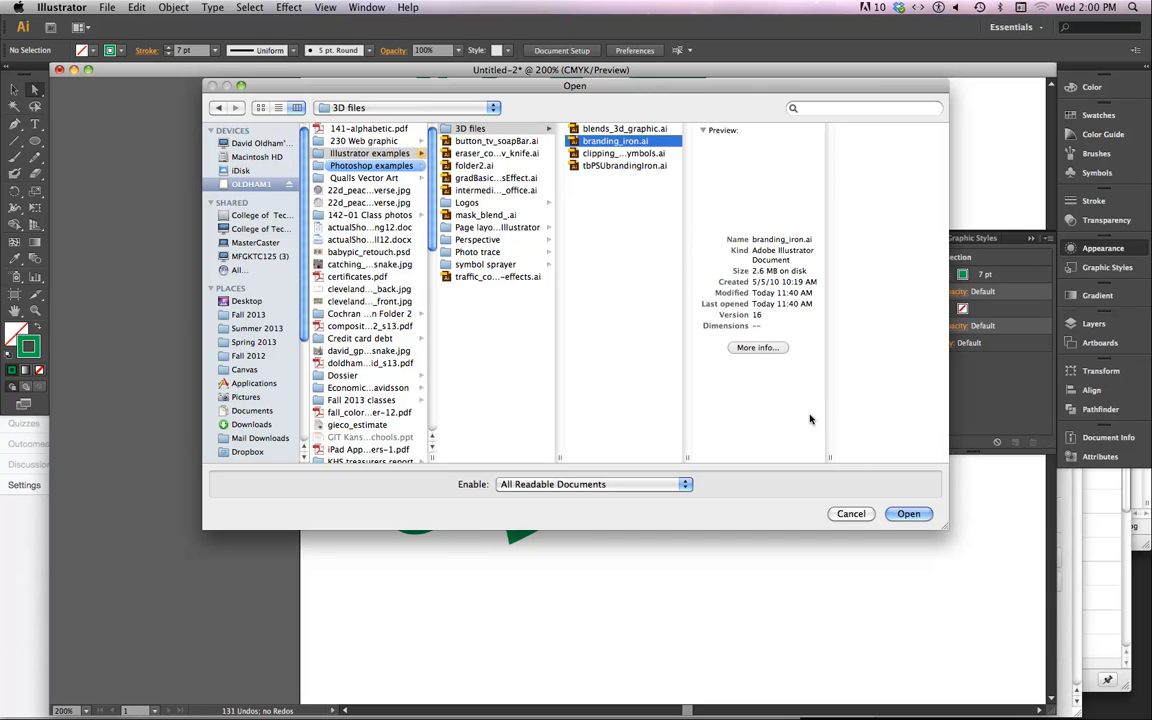
{"action": "left_click", "coordinate": [909, 513]}
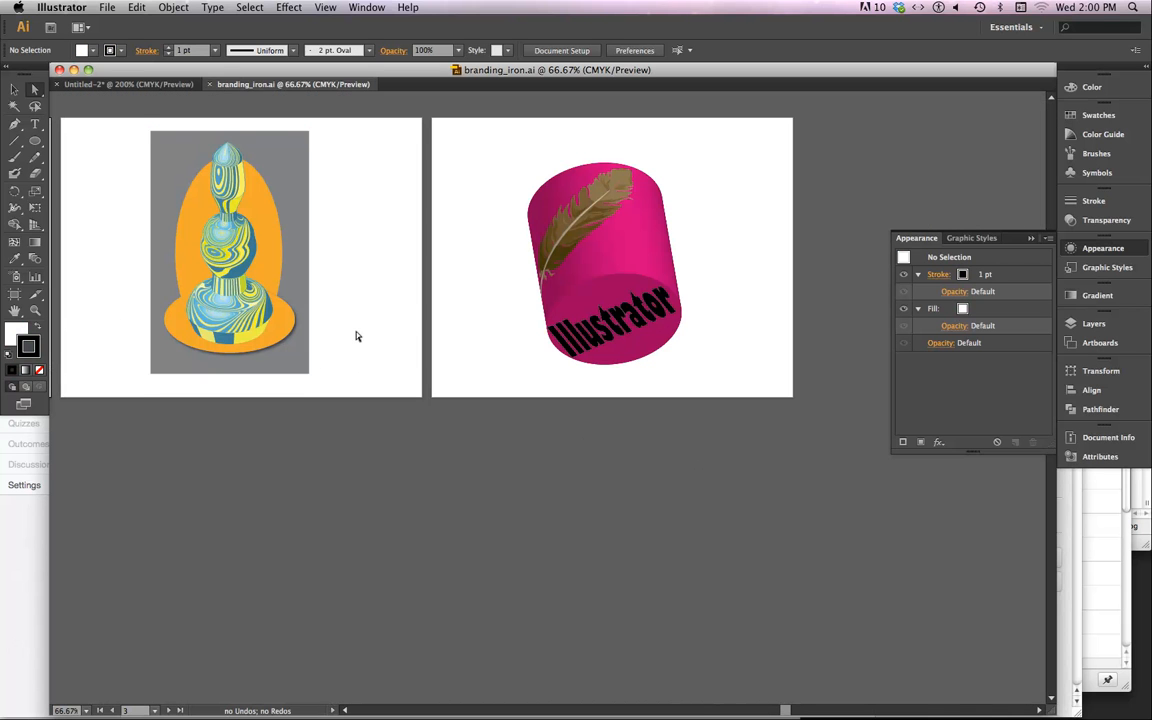
Inspect the gold extruded monogram on its artboard, comparing its bare paths in Outline view with the Preview appearance.
{"action": "left_click_drag", "start_coordinate": [318, 307], "coordinate": [870, 465]}
{"action": "left_click_drag", "start_coordinate": [403, 465], "coordinate": [789, 417]}
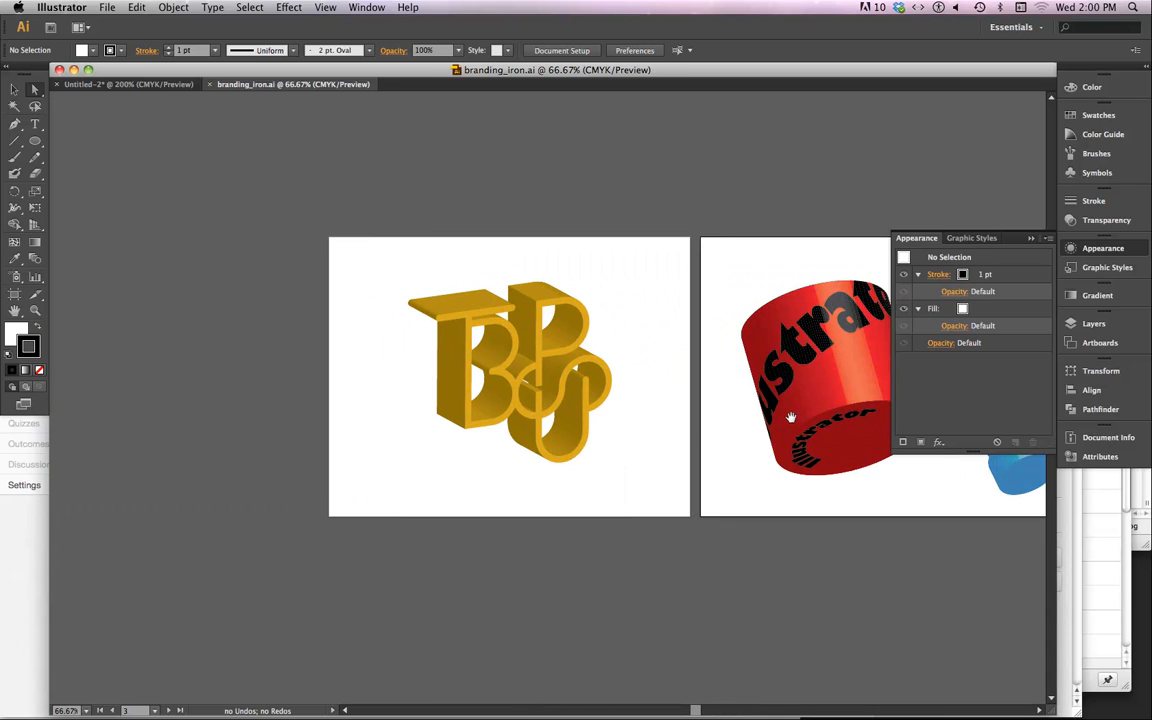
{"action": "key", "text": "super+equal"}
{"action": "key", "text": "super+equal"}
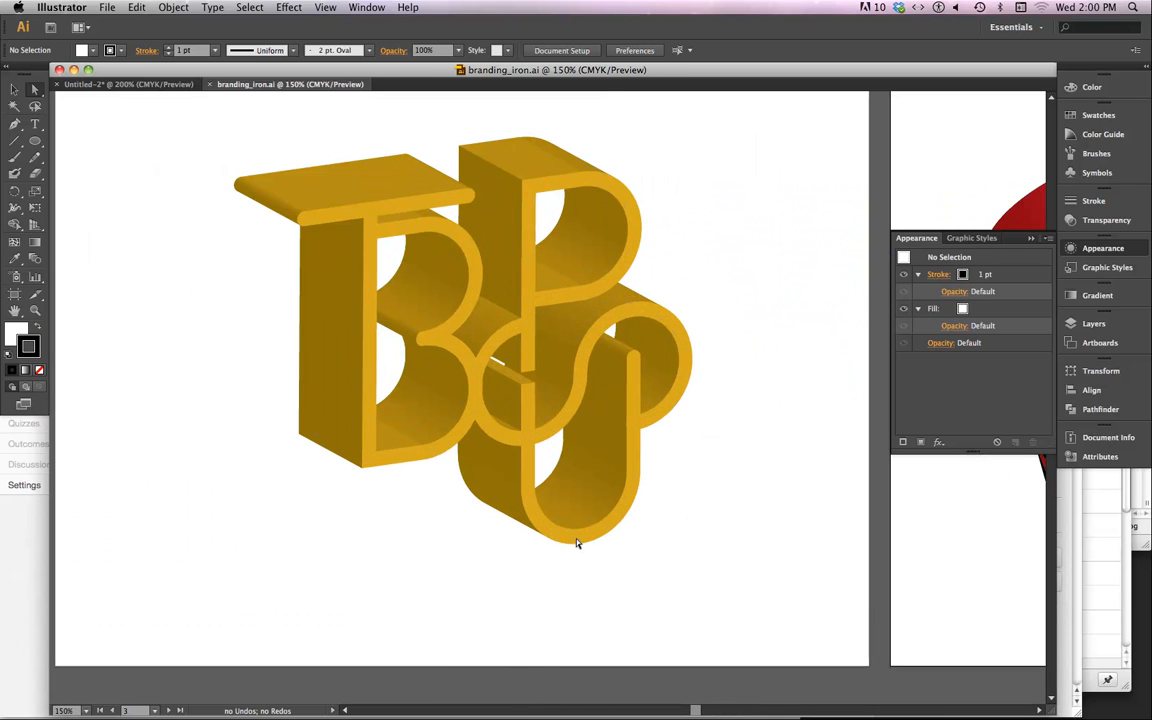
{"action": "key", "text": "super+y"}
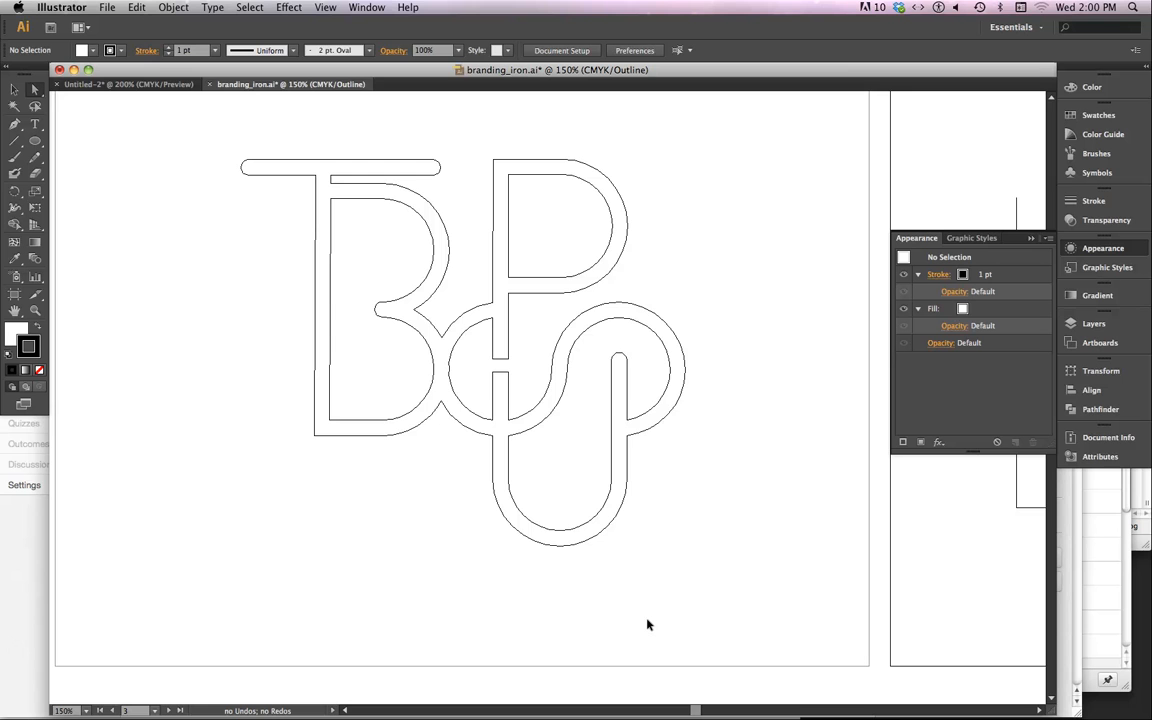
{"action": "key", "text": "super+y"}
{"action": "key", "text": "super+y"}
{"action": "key", "text": "super+y"}
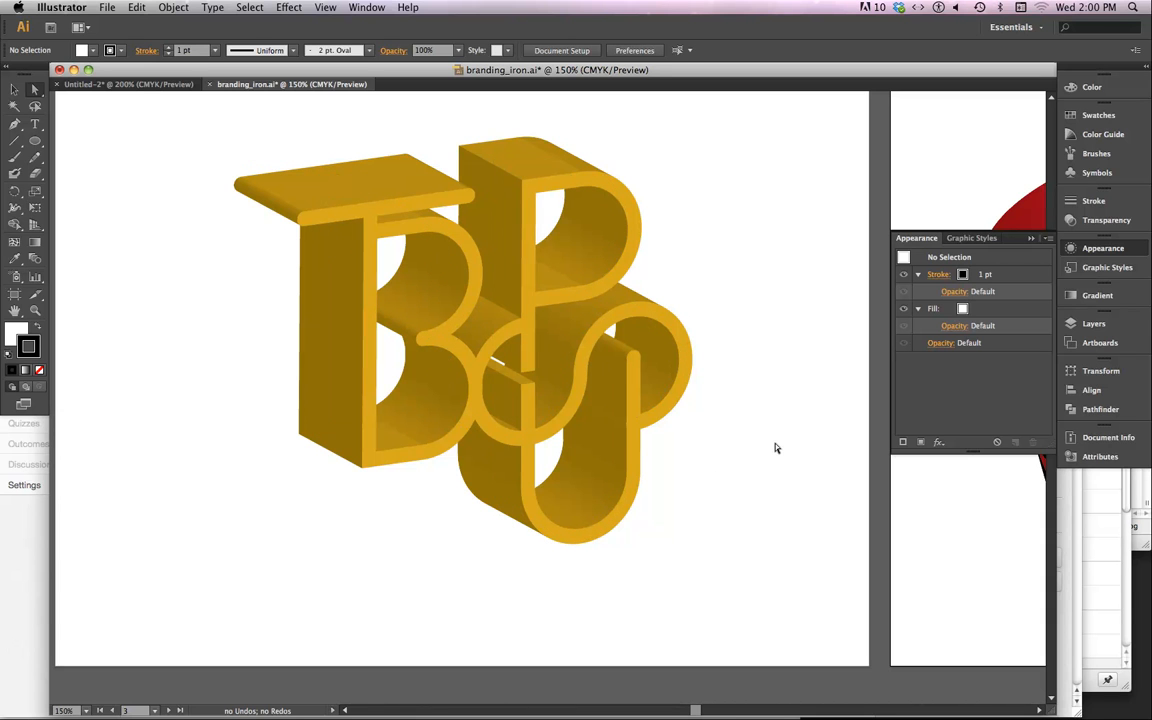
Return to the Untitled-2 document and scale all its artwork down toward the upper-left corner of the page.
{"action": "left_click", "coordinate": [120, 84]}
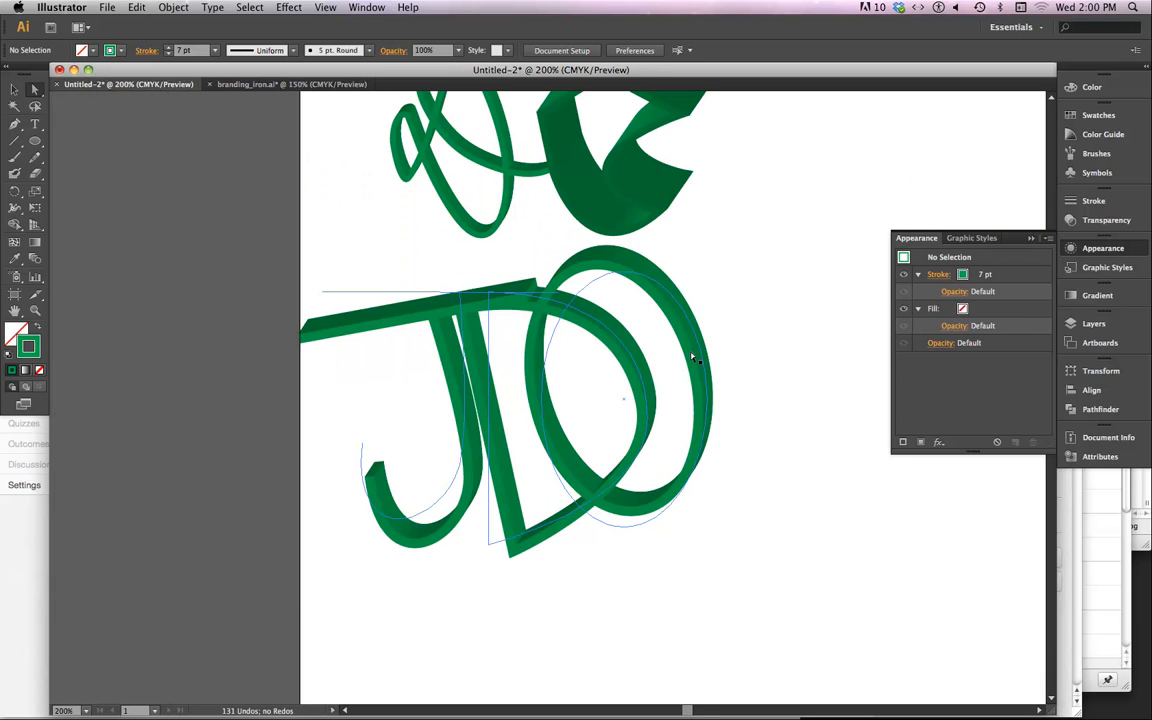
{"action": "key", "text": "super+minus"}
{"action": "key", "text": "super+minus"}
{"action": "key", "text": "super+minus"}
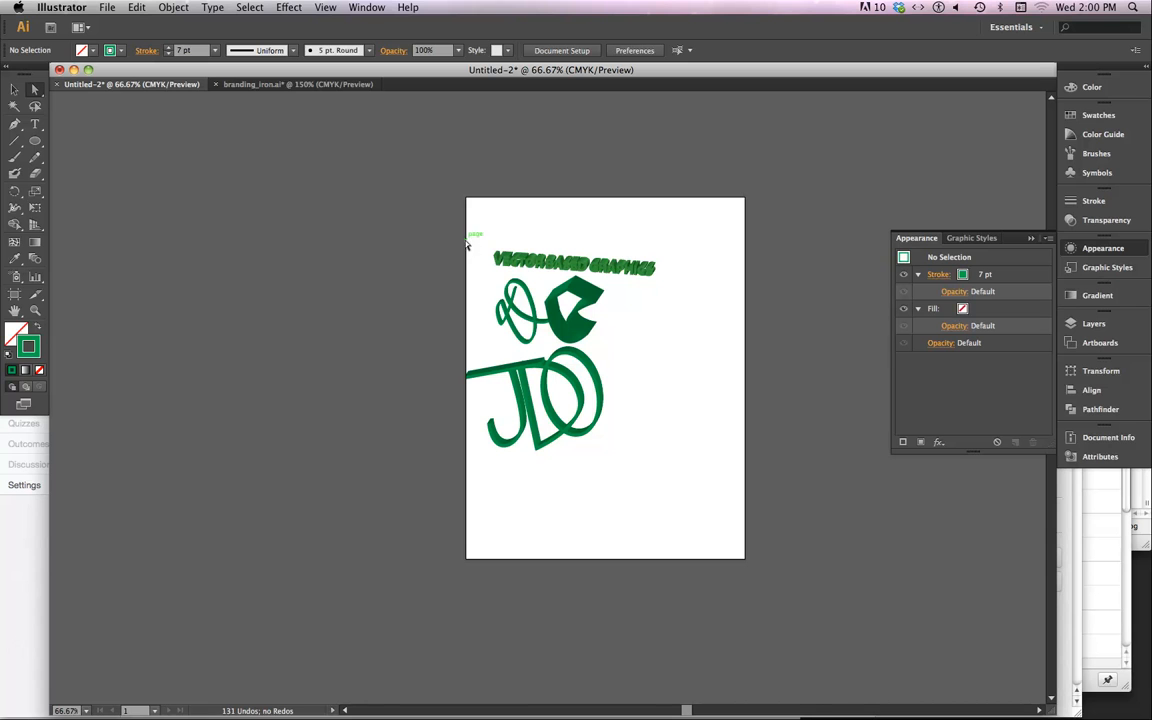
{"action": "left_click_drag", "start_coordinate": [462, 256], "coordinate": [672, 468]}
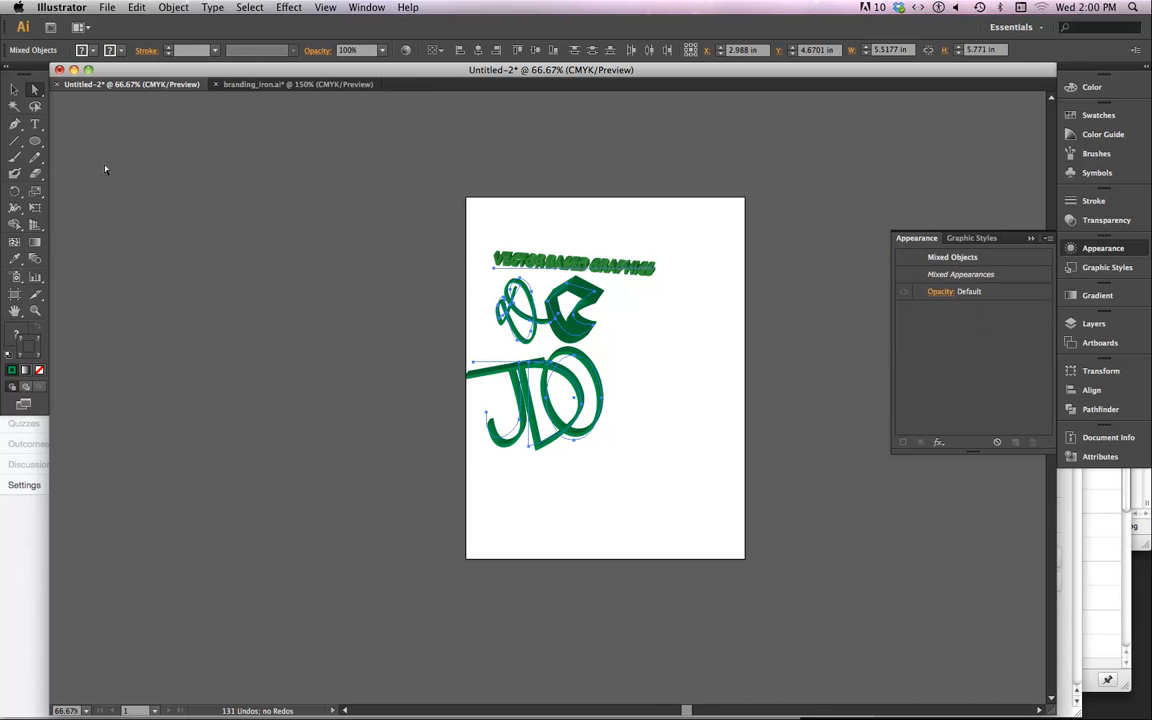
{"action": "left_click", "coordinate": [13, 89]}
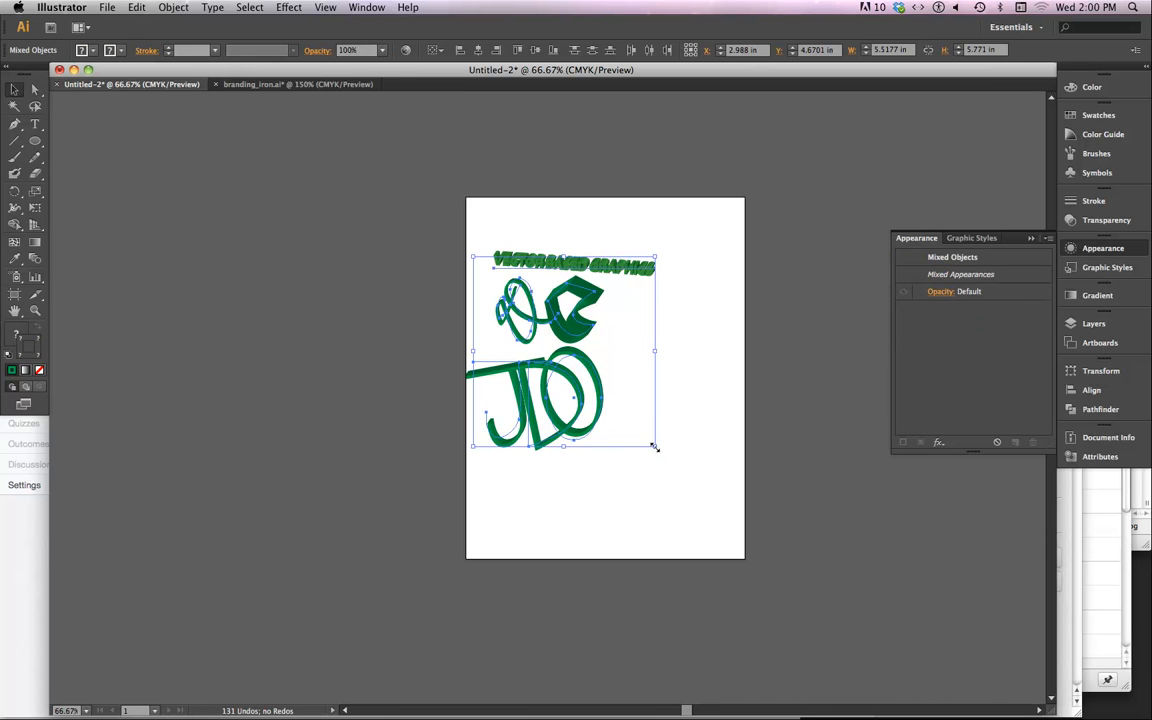
{"action": "left_click_drag", "start_coordinate": [654, 447], "coordinate": [617, 406]}
{"action": "left_click", "coordinate": [630, 277]}
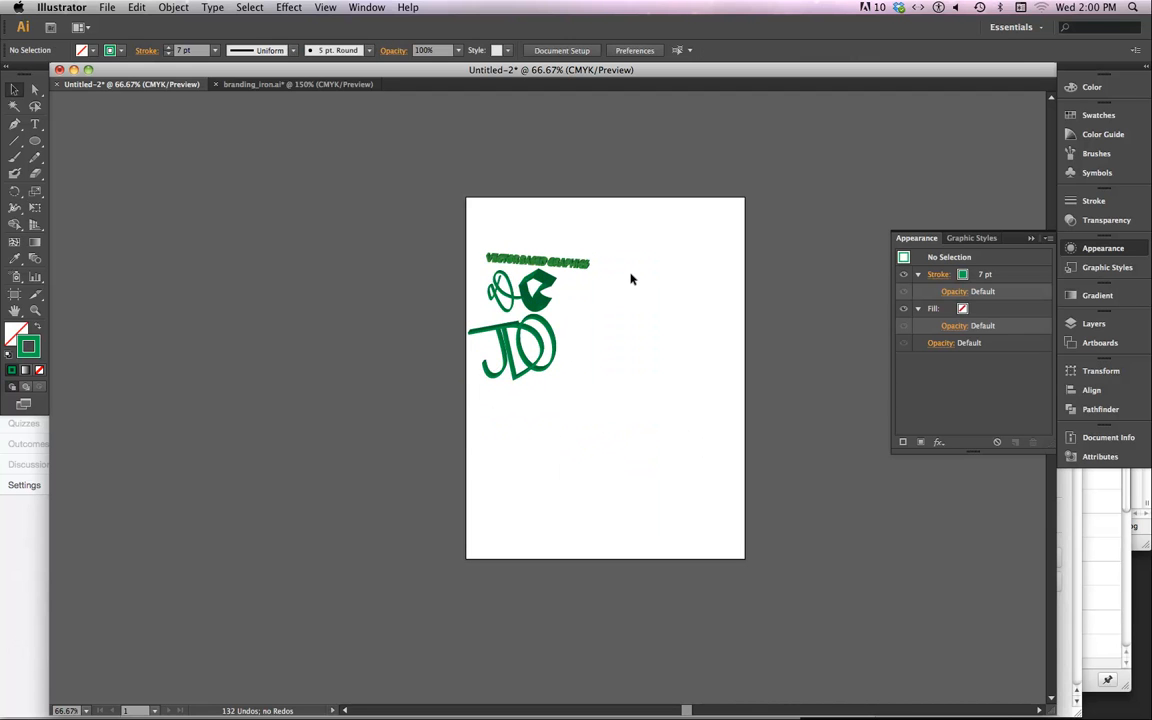
Move the VECTOR BASED GRAPHICS text down to the empty area of the page and enlarge it to about 31.95 pt.
{"action": "left_click", "coordinate": [536, 262]}
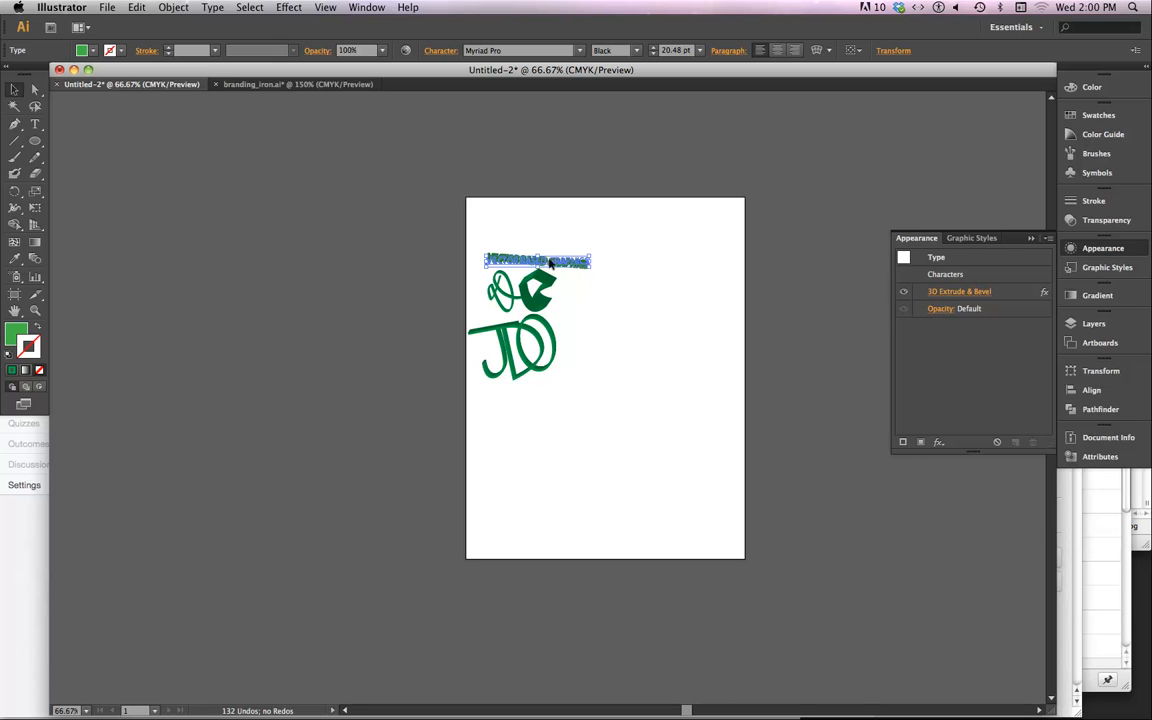
{"action": "left_click_drag", "start_coordinate": [549, 263], "coordinate": [678, 515]}
Edit the VECTOR BASED GRAPHICS text's 3D Extrude & Bevel effect with preview on, choosing a Classic bevel with a height of 2 pt.
{"action": "key", "text": "super+equal"}
{"action": "key", "text": "super+equal"}
{"action": "key", "text": "super+equal"}
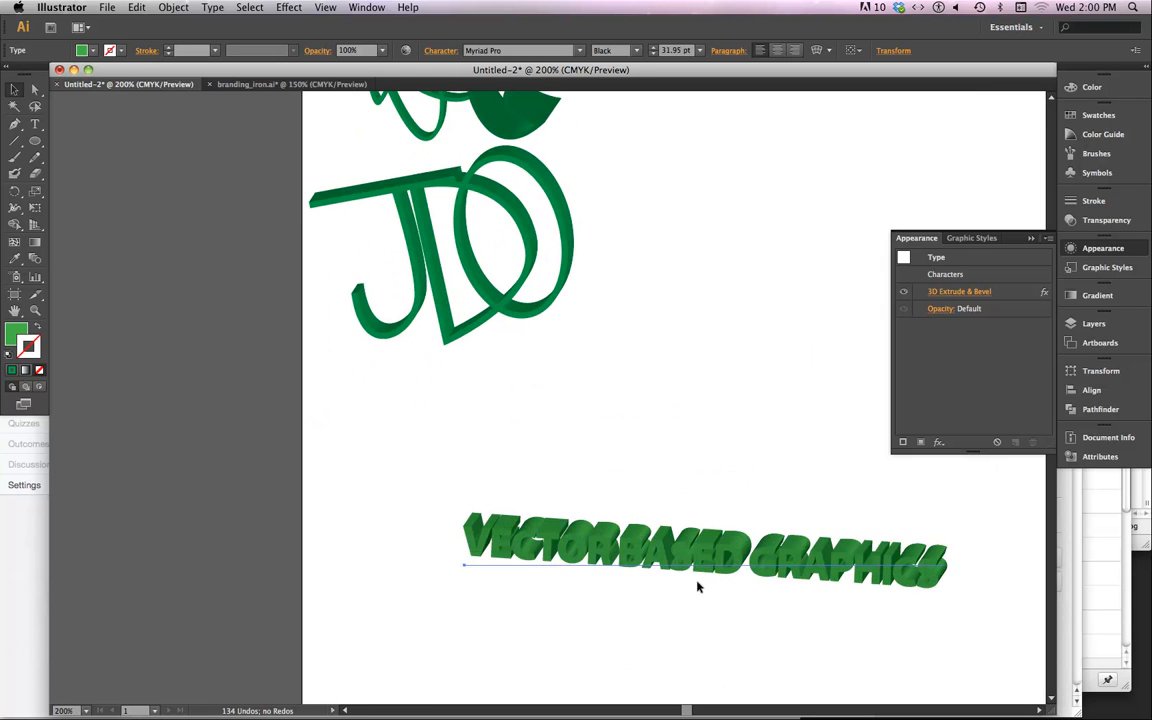
{"action": "scroll", "coordinate": [527, 418], "scroll_direction": "down", "scroll_amount": 2}
{"action": "scroll", "coordinate": [527, 418], "scroll_direction": "right", "scroll_amount": 3}
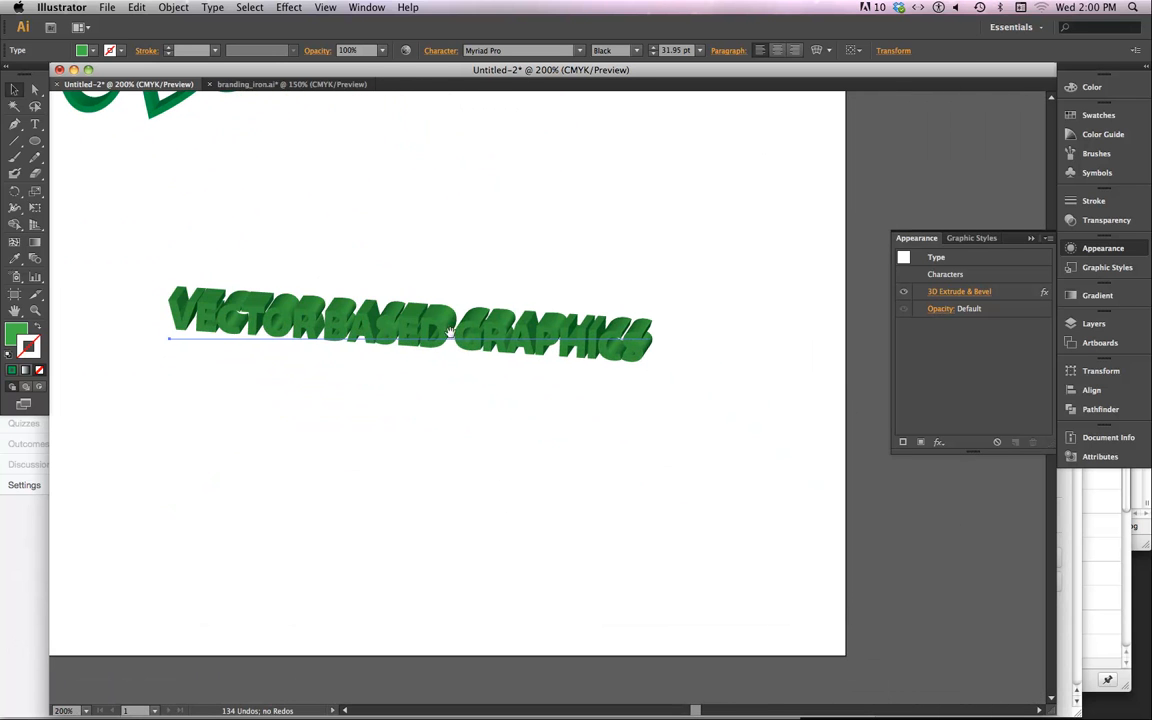
{"action": "left_click", "coordinate": [980, 300]}
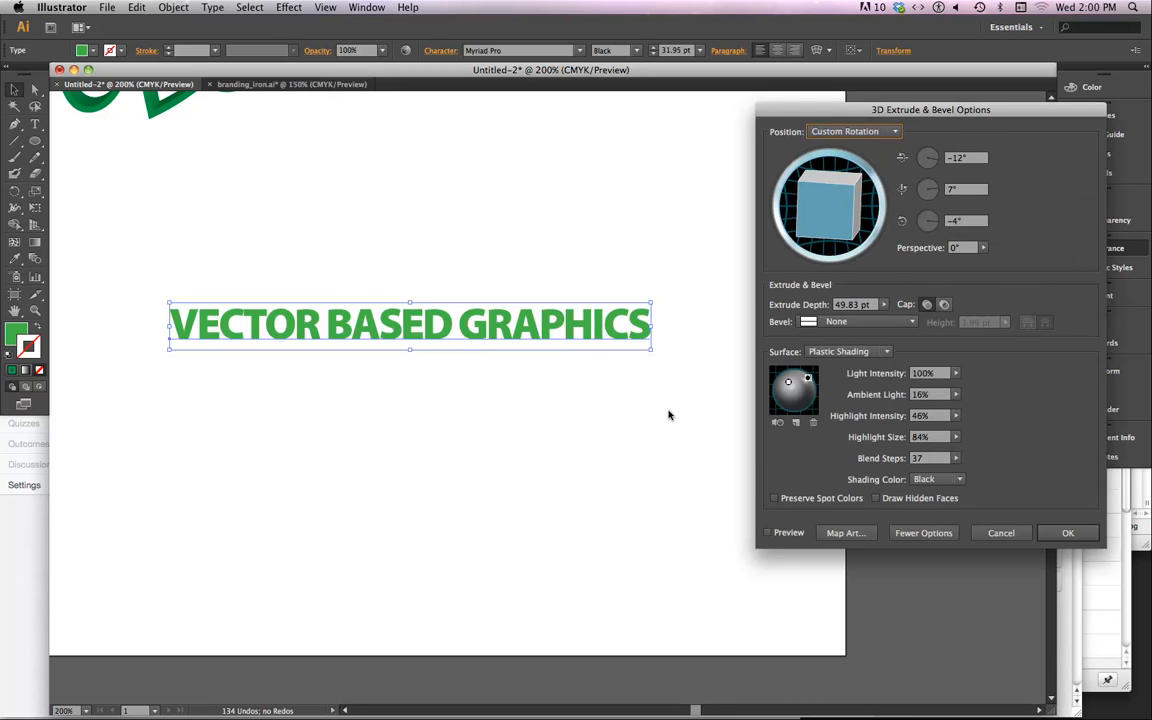
{"action": "left_click", "coordinate": [768, 533]}
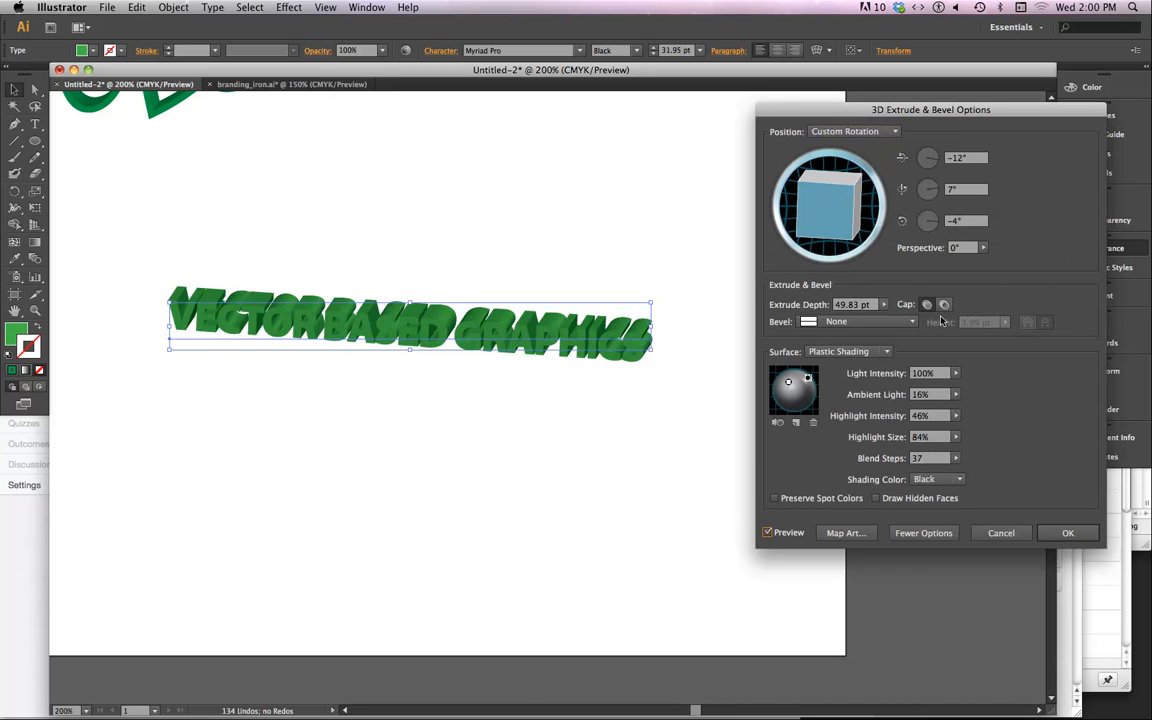
{"action": "left_click", "coordinate": [828, 321]}
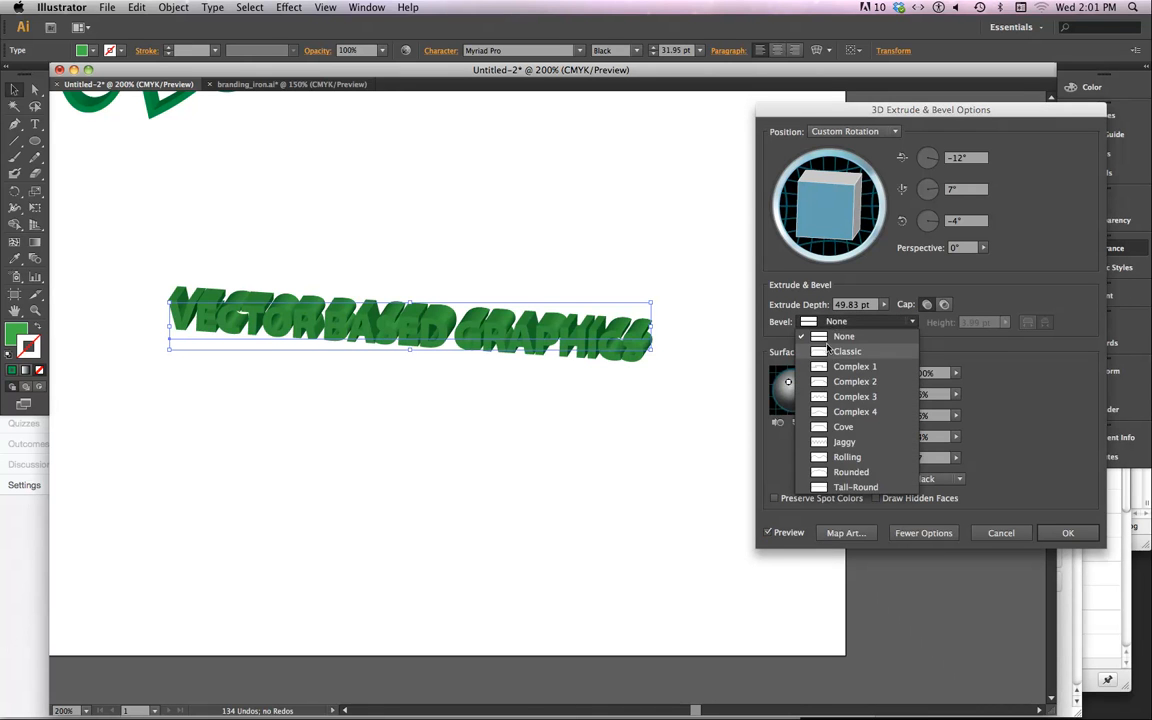
{"action": "left_click", "coordinate": [825, 355]}
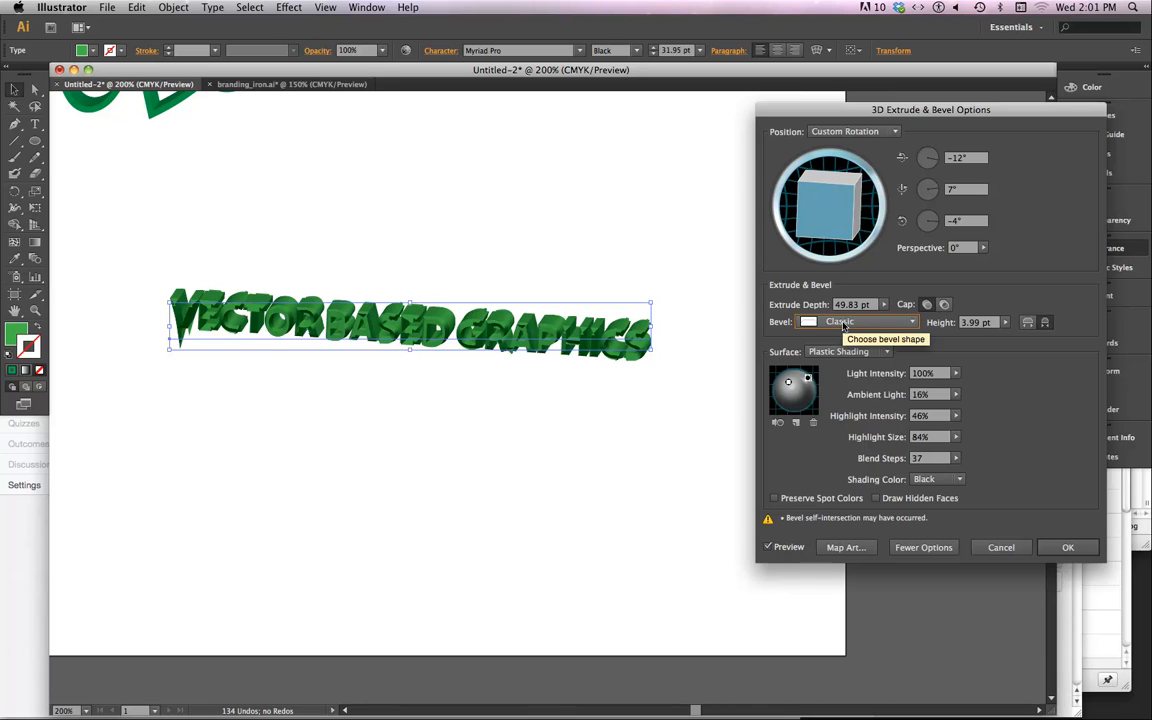
{"action": "left_click", "coordinate": [1003, 322]}
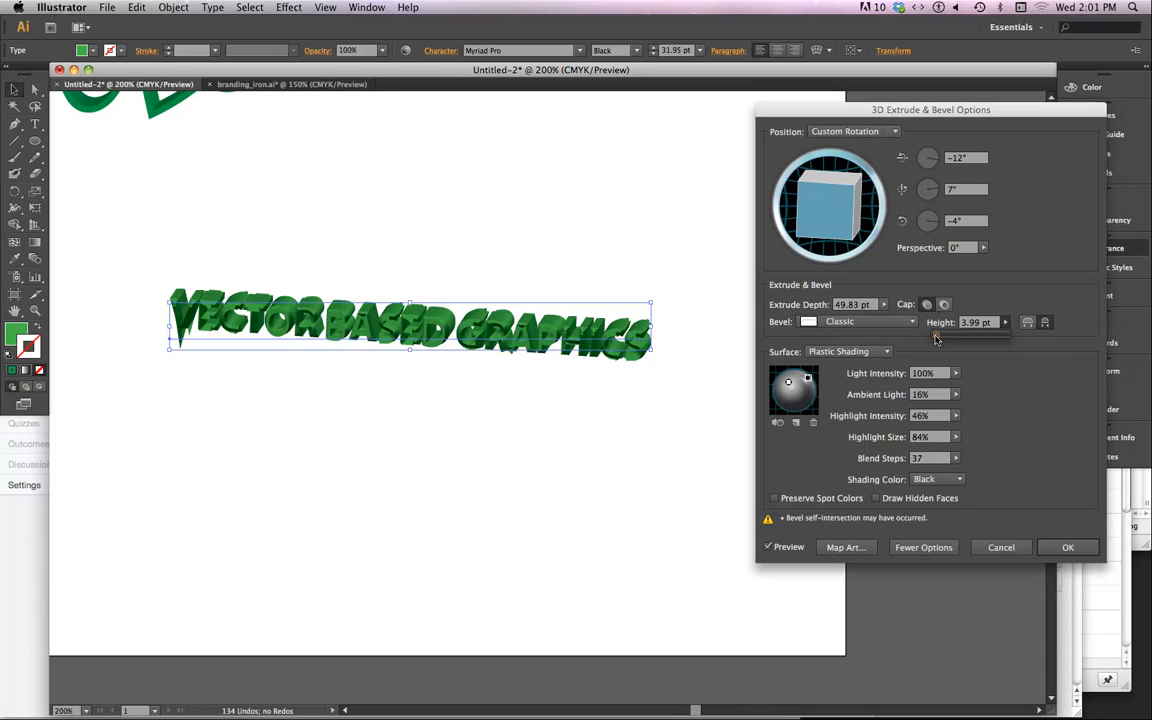
{"action": "left_click_drag", "start_coordinate": [935, 339], "coordinate": [933, 339]}
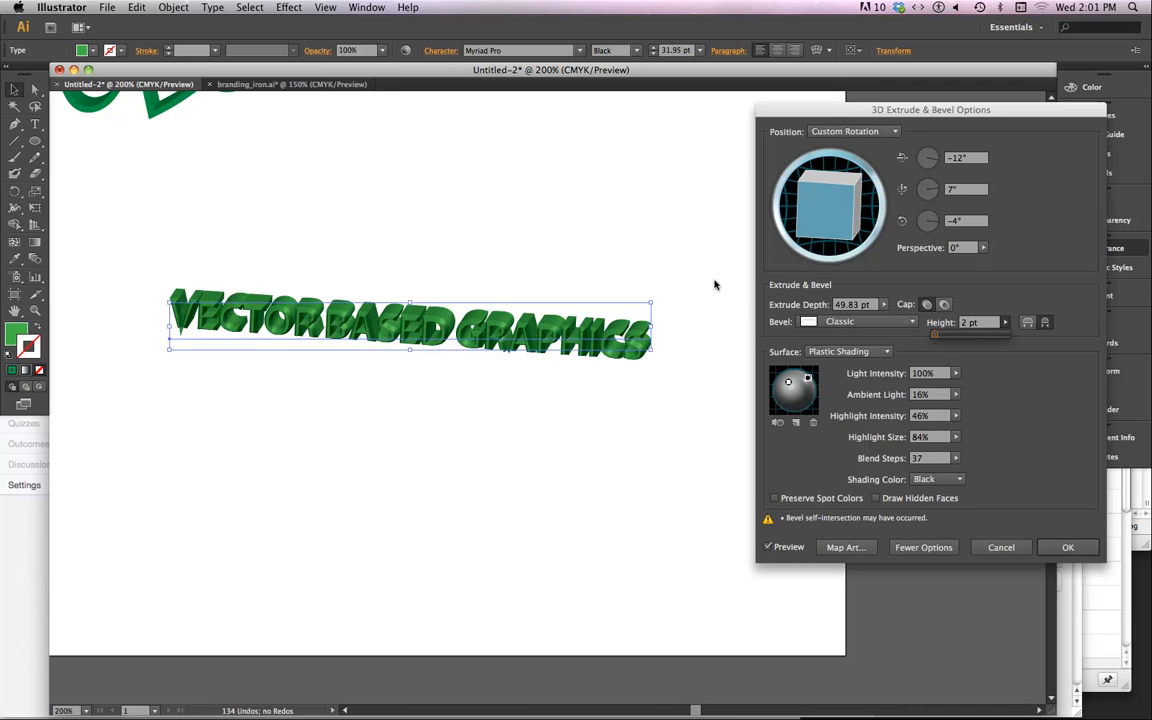
{"action": "left_click", "coordinate": [776, 263]}
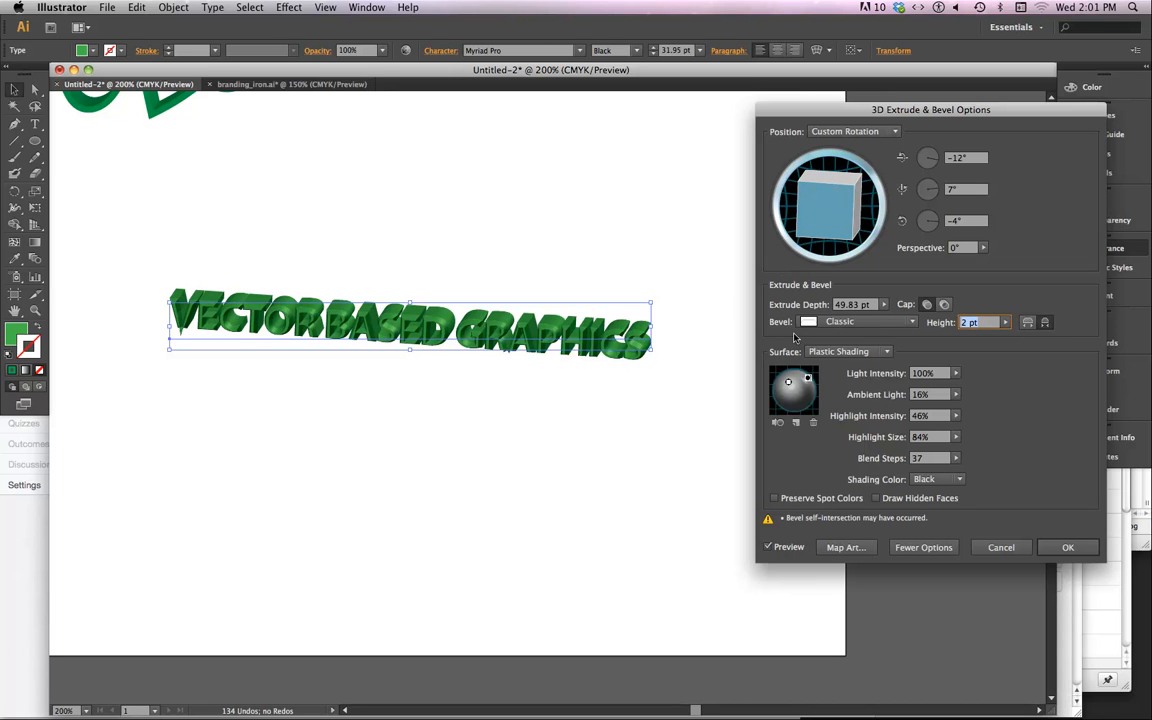
Try the Complex 1 bevel on the extruded text, then replace it with the Rounded bevel and apply the effect.
{"action": "left_click", "coordinate": [870, 322]}
{"action": "left_click", "coordinate": [853, 367]}
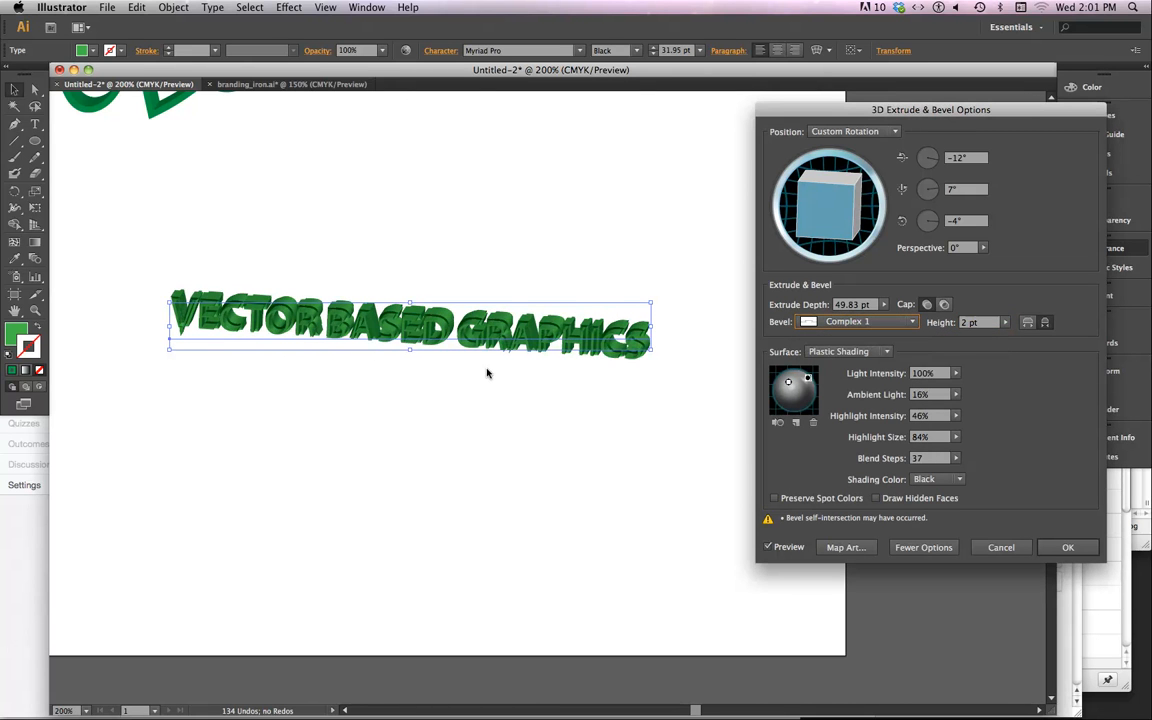
{"action": "left_click", "coordinate": [838, 322]}
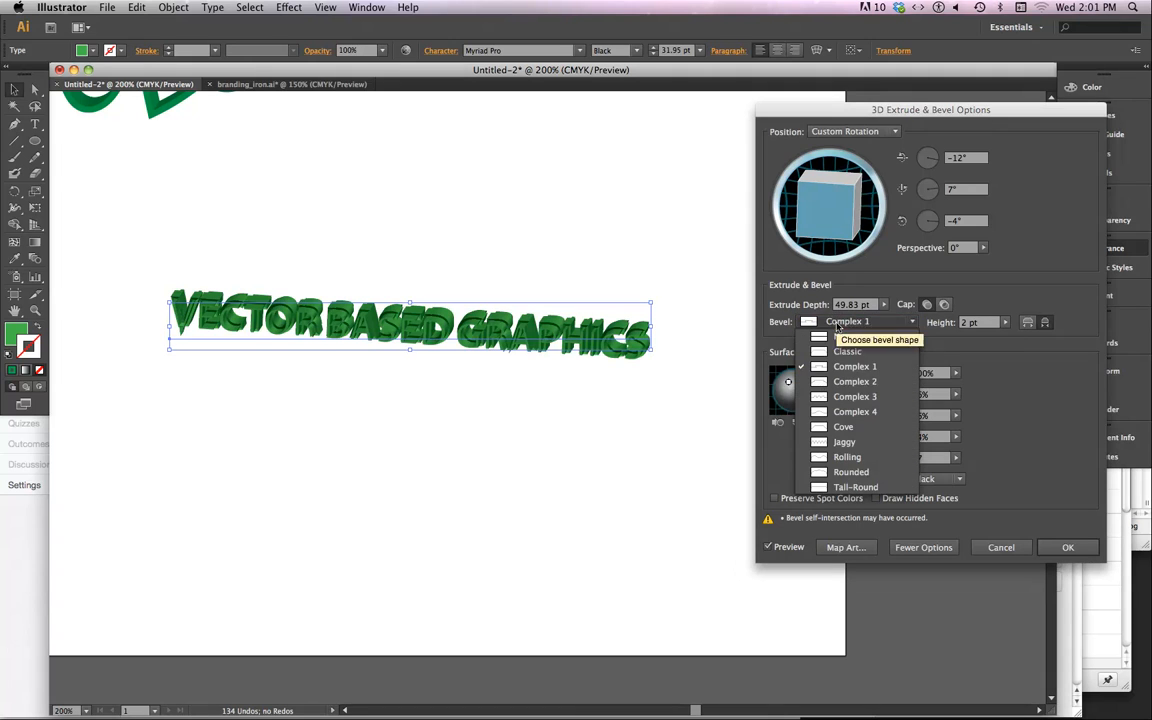
{"action": "left_click", "coordinate": [816, 473]}
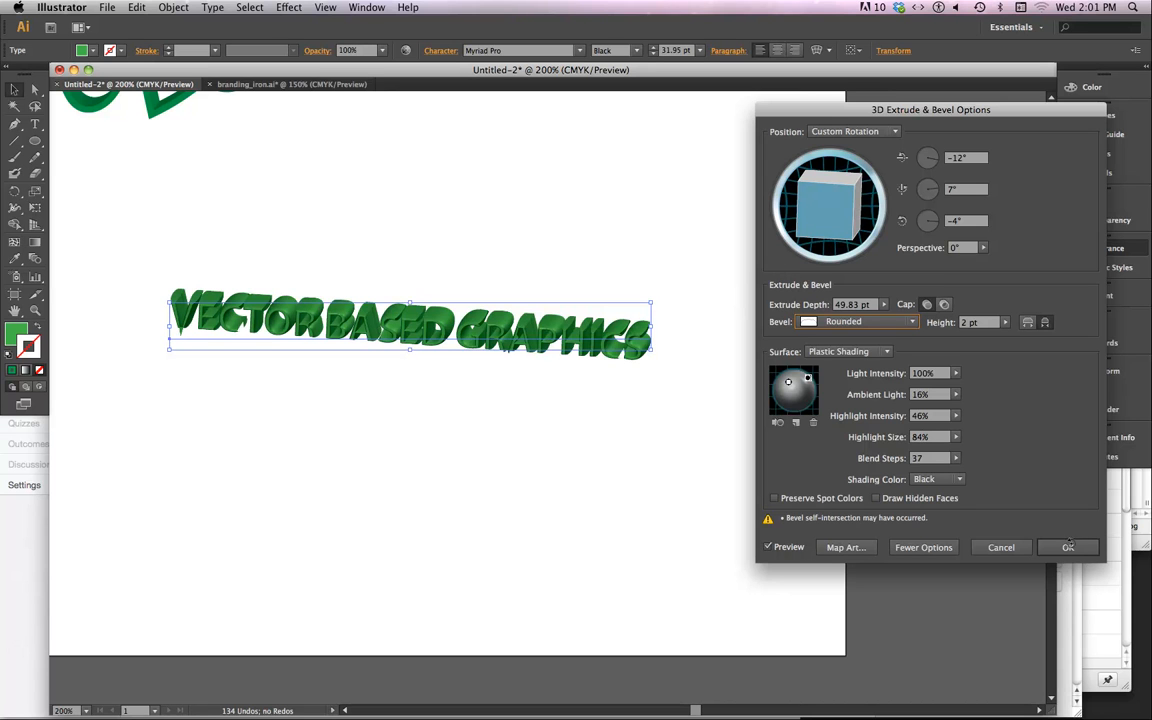
{"action": "left_click", "coordinate": [1068, 547]}
{"action": "left_click", "coordinate": [1071, 554]}
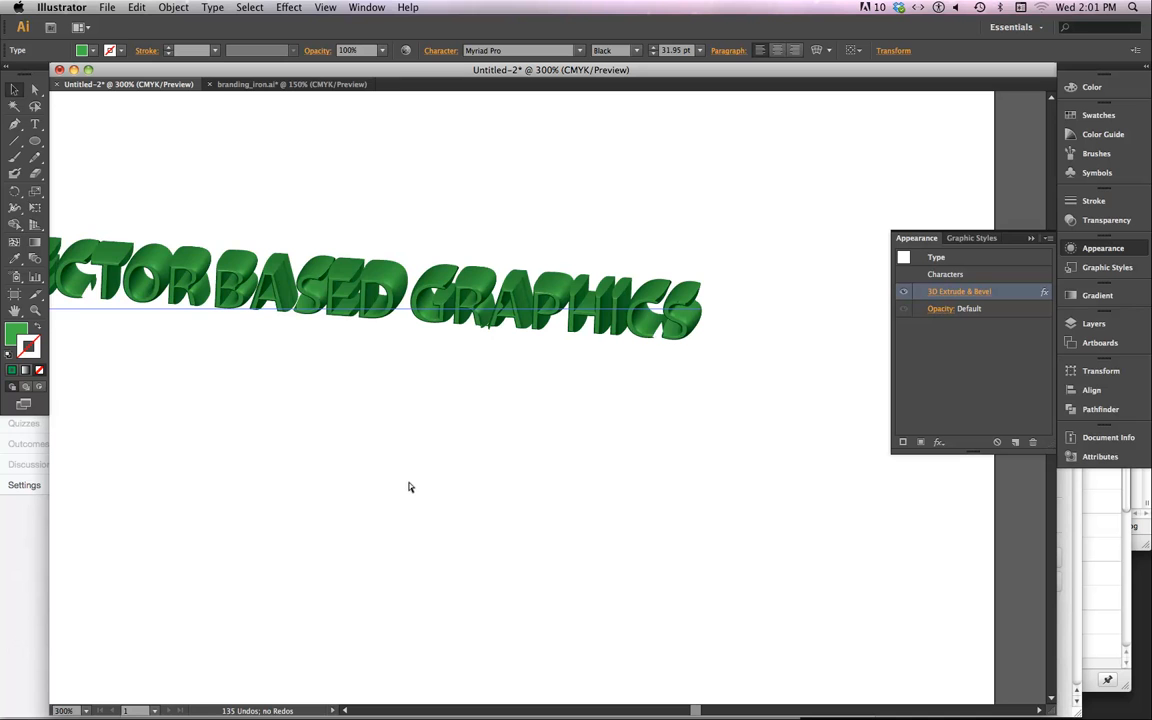
Reopen the VECTOR BASED GRAPHICS text's 3D Extrude & Bevel options with preview on.
{"action": "key", "text": "super+equal"}
{"action": "left_click_drag", "start_coordinate": [353, 287], "coordinate": [426, 383]}
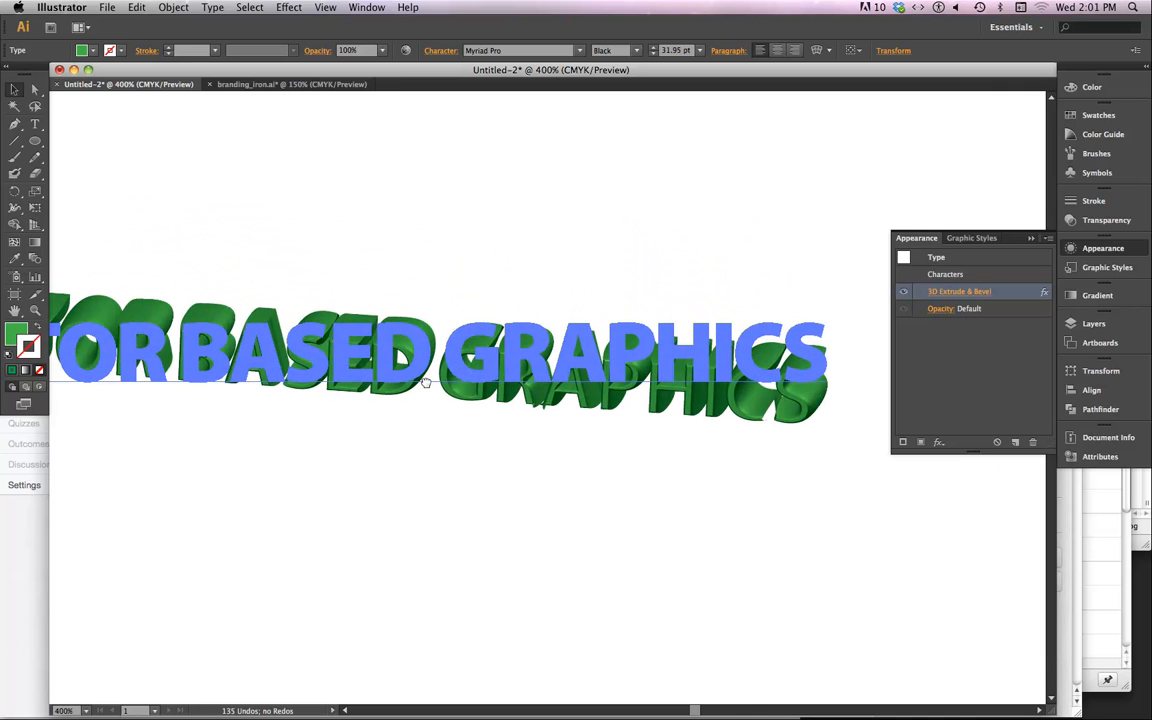
{"action": "left_click", "coordinate": [514, 489]}
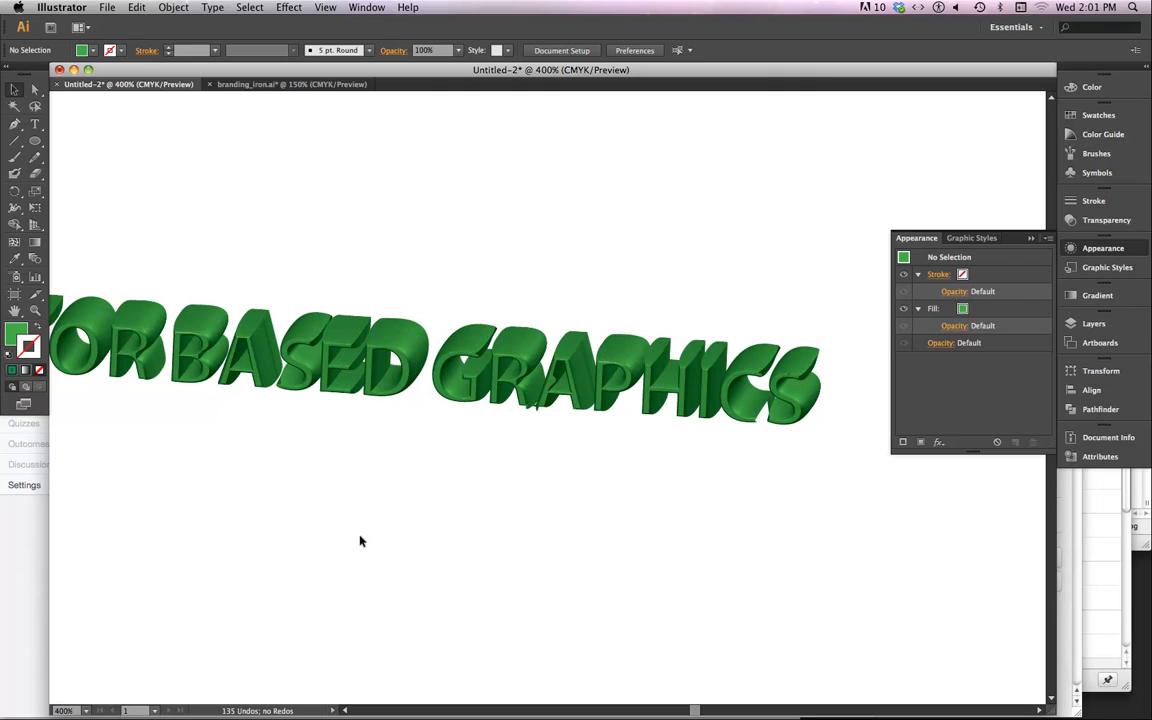
{"action": "scroll", "coordinate": [265, 522], "scroll_direction": "left", "scroll_amount": 10}
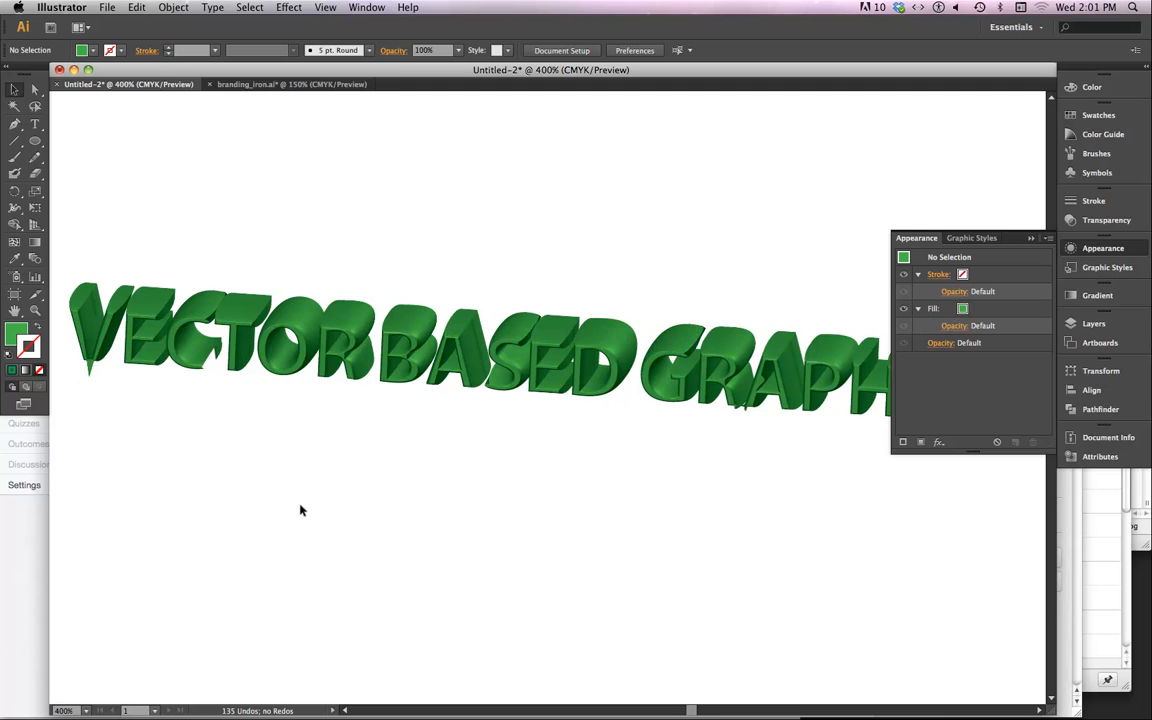
{"action": "scroll", "coordinate": [300, 511], "scroll_direction": "right", "scroll_amount": 12}
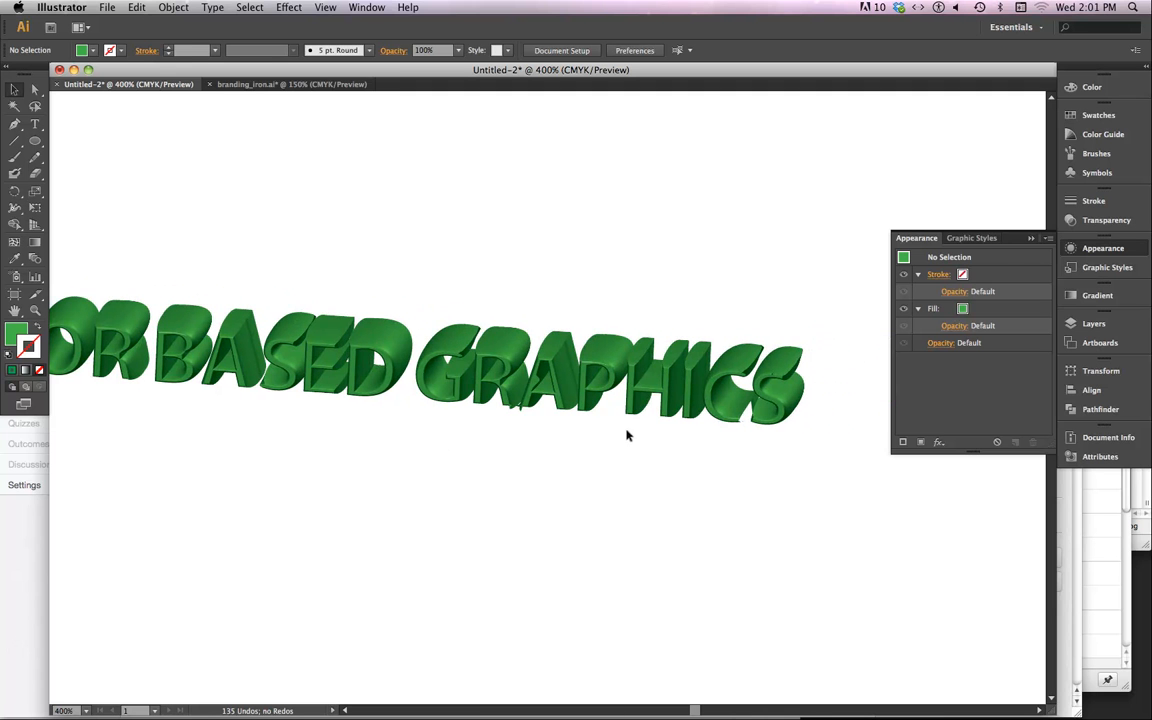
{"action": "left_click", "coordinate": [634, 387]}
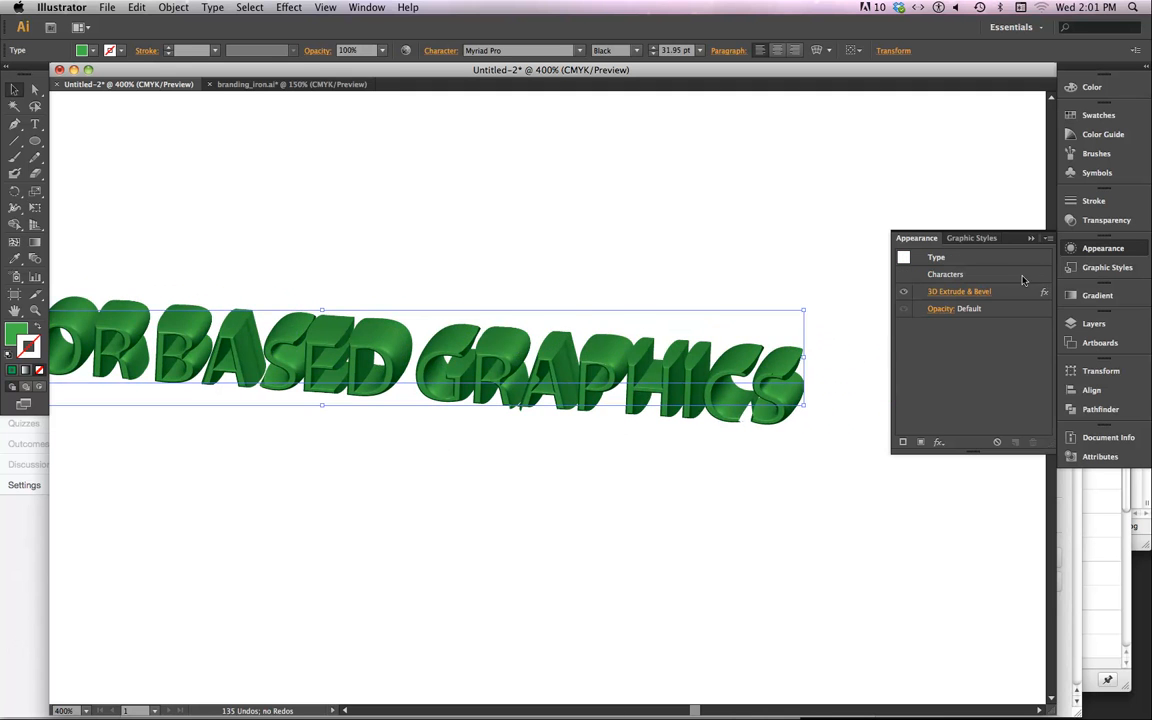
{"action": "left_click", "coordinate": [960, 292]}
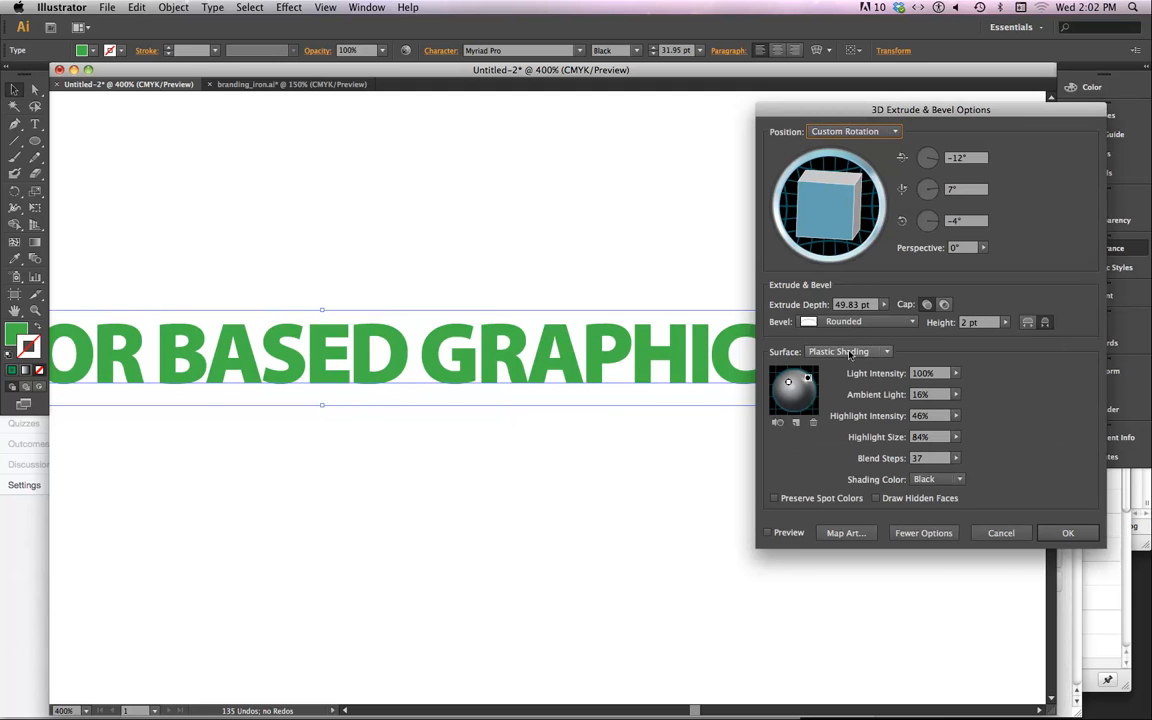
{"action": "left_click", "coordinate": [768, 533]}
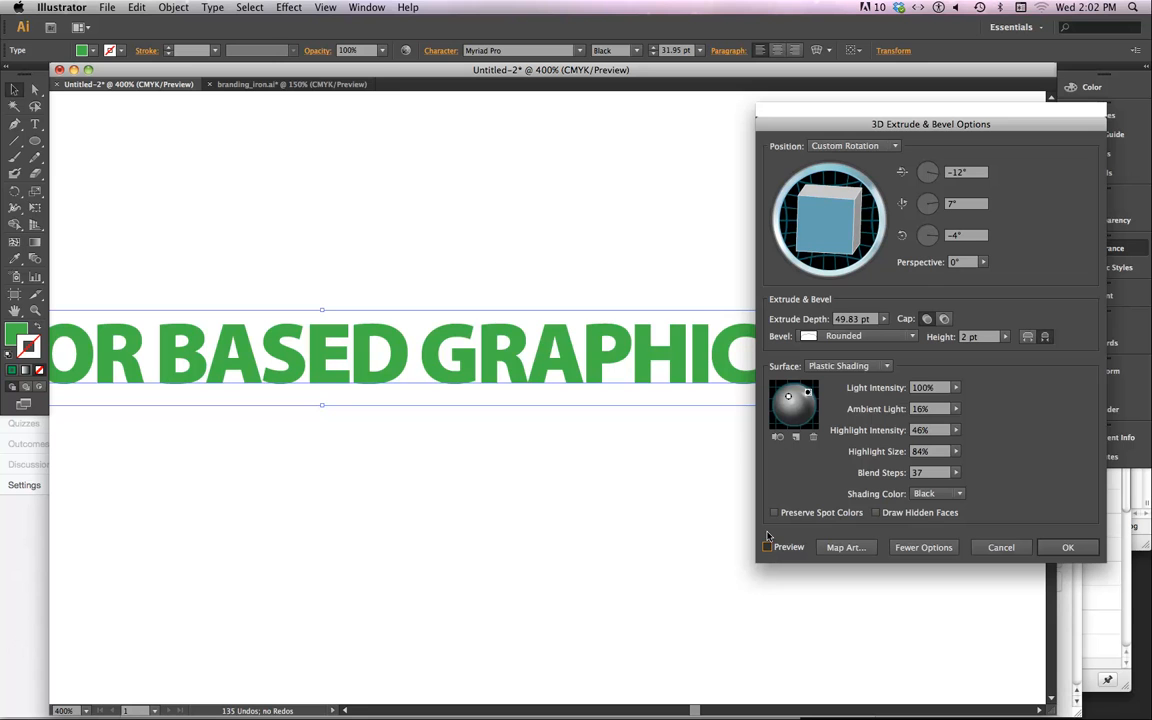
{"action": "left_click", "coordinate": [768, 547]}
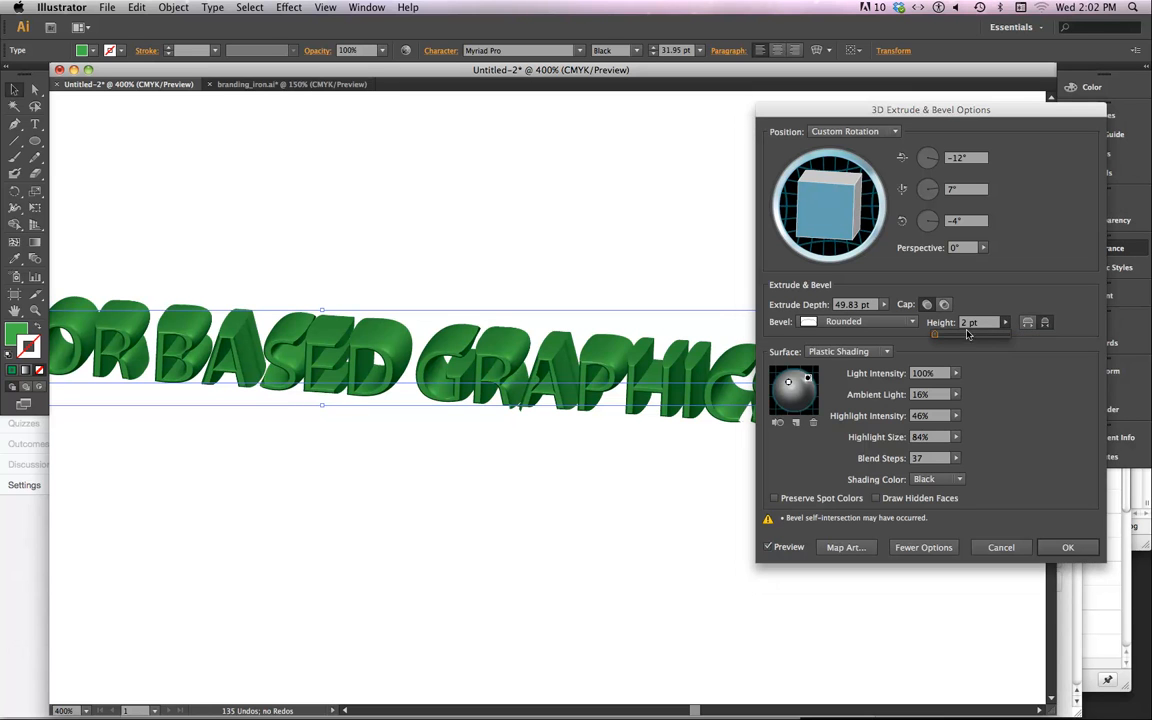
Set the Rounded bevel's height to 1 pt and apply the effect to the text.
{"action": "double_click", "coordinate": [966, 323]}
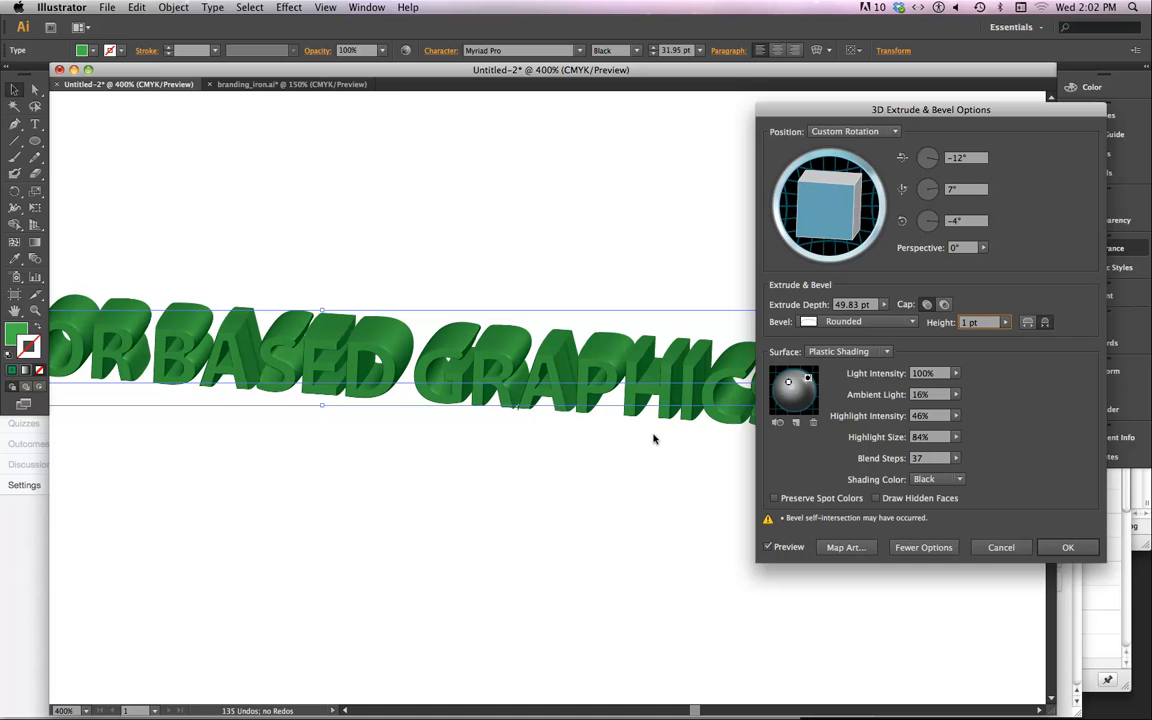
{"action": "left_click_drag", "start_coordinate": [836, 115], "coordinate": [777, 133]}
{"action": "left_click", "coordinate": [1011, 565]}
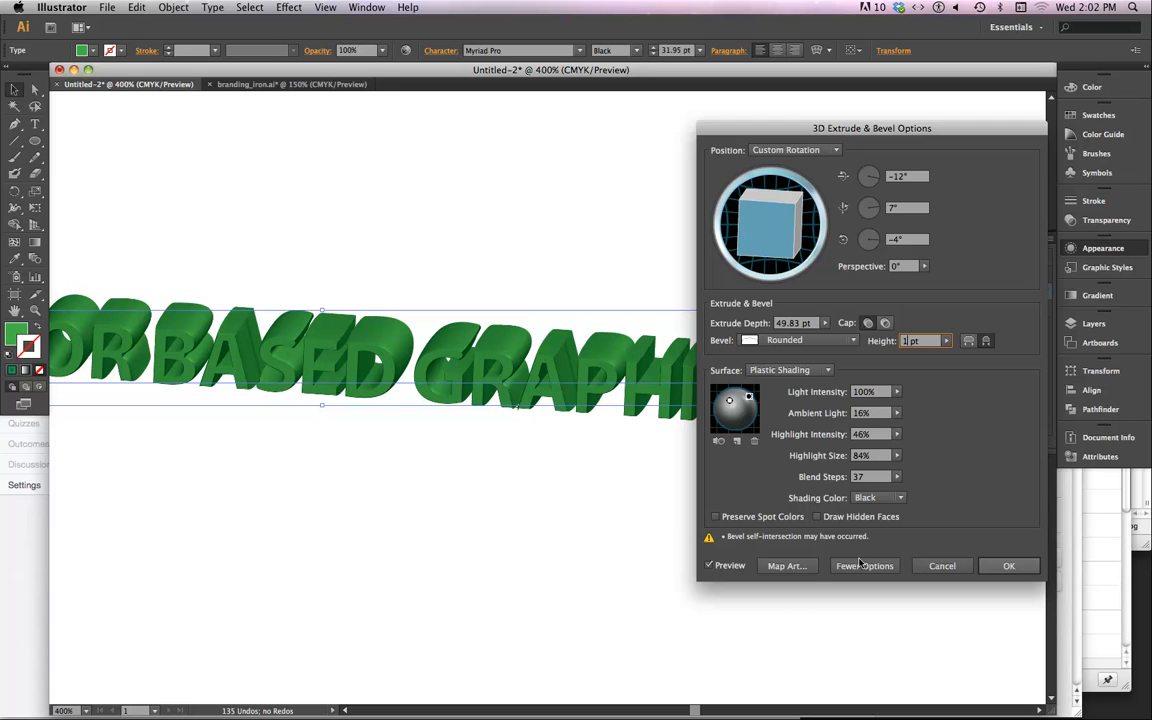
{"action": "left_click", "coordinate": [1009, 566]}
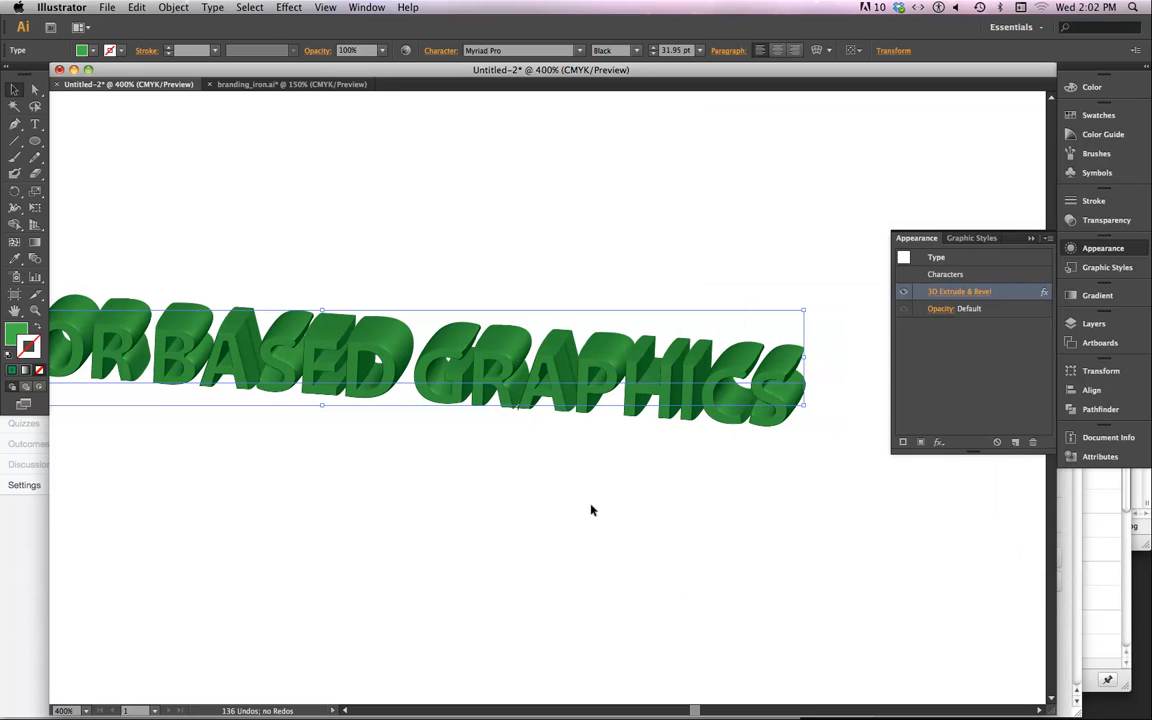
Enlarge the VECTOR BASED GRAPHICS text to about 48.41 pt and move it to the upper edge of the page.
{"action": "key", "text": "super+minus"}
{"action": "key", "text": "super+minus"}
{"action": "key", "text": "super+minus"}
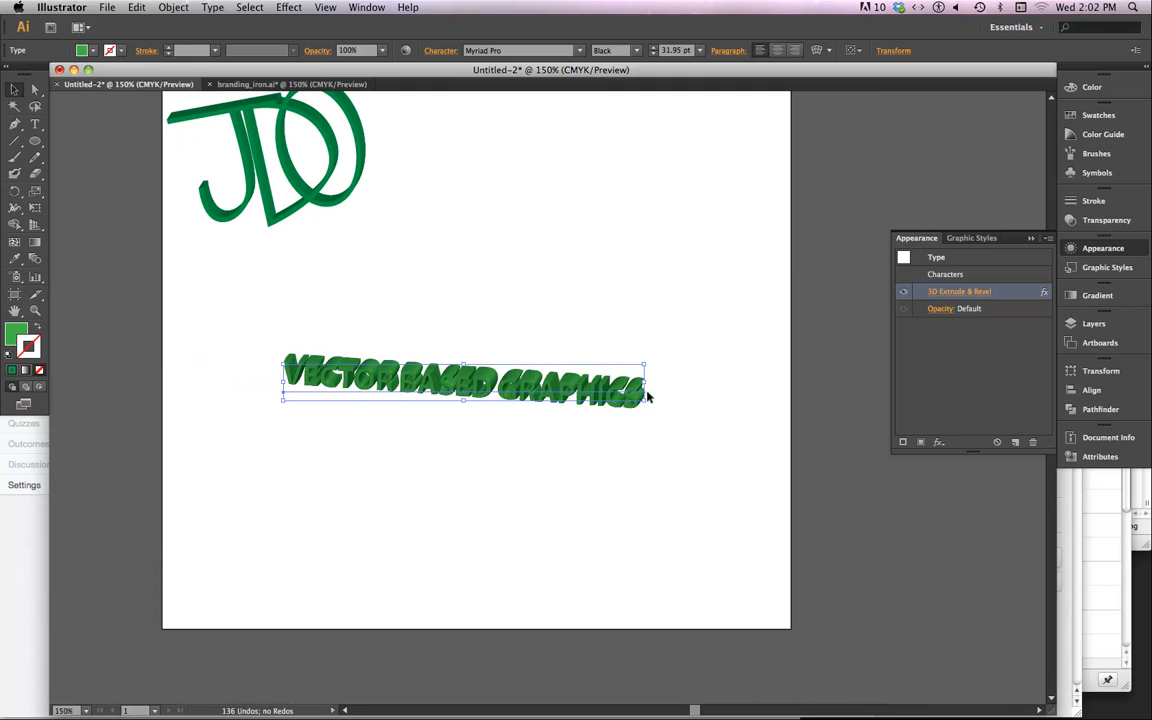
{"action": "left_click_drag", "start_coordinate": [647, 401], "coordinate": [834, 580]}
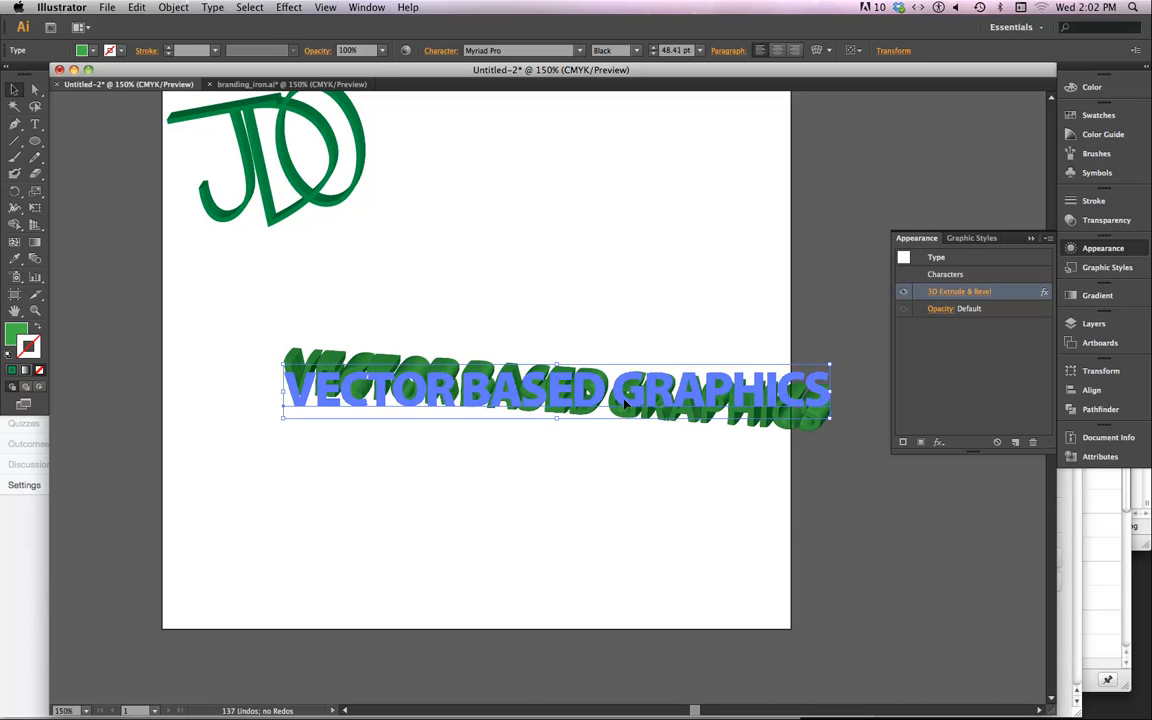
{"action": "left_click_drag", "start_coordinate": [623, 398], "coordinate": [519, 301]}
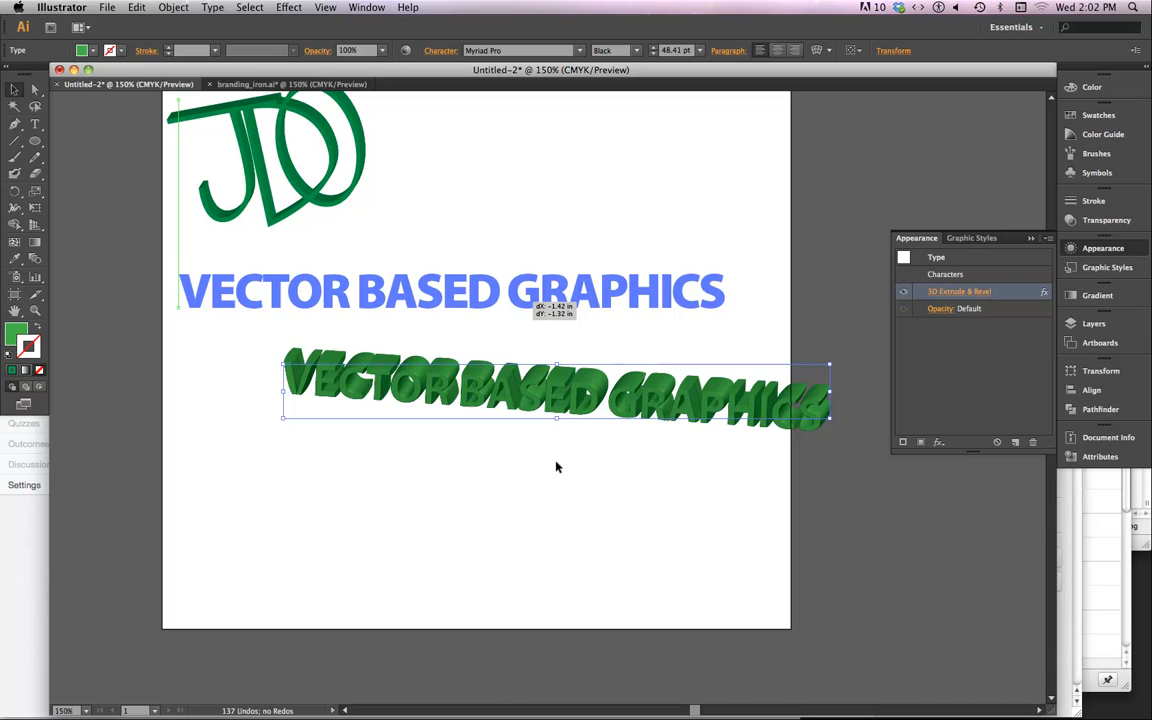
{"action": "left_click", "coordinate": [557, 467]}
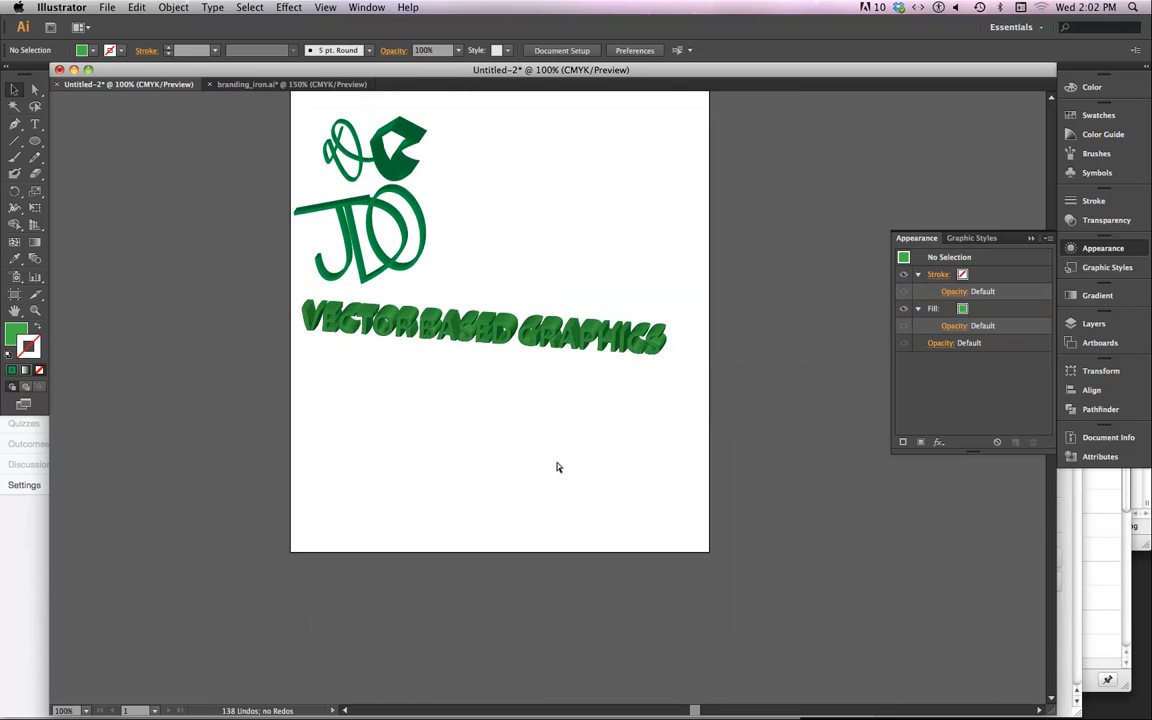
{"action": "left_click_drag", "start_coordinate": [464, 357], "coordinate": [500, 136]}
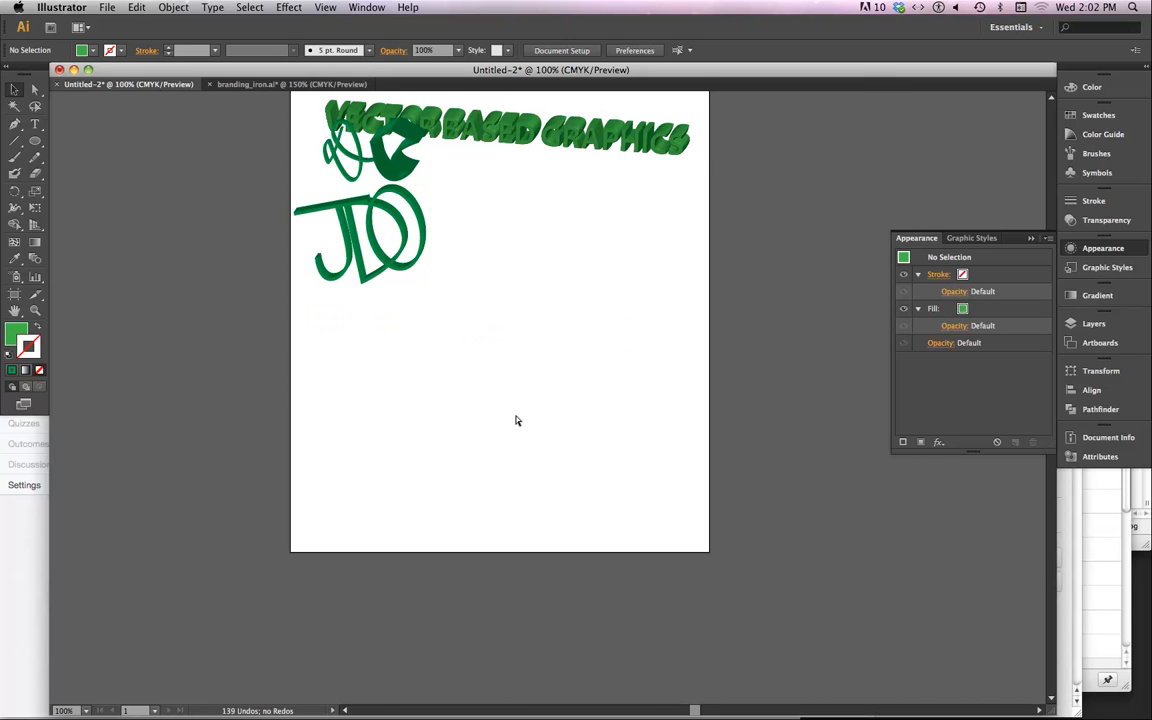
Save the document as 3d.ai in Fall 2013 > 141 files > Folder 3, in Adobe Illustrator format with the default options.
{"action": "key", "text": "super+s"}
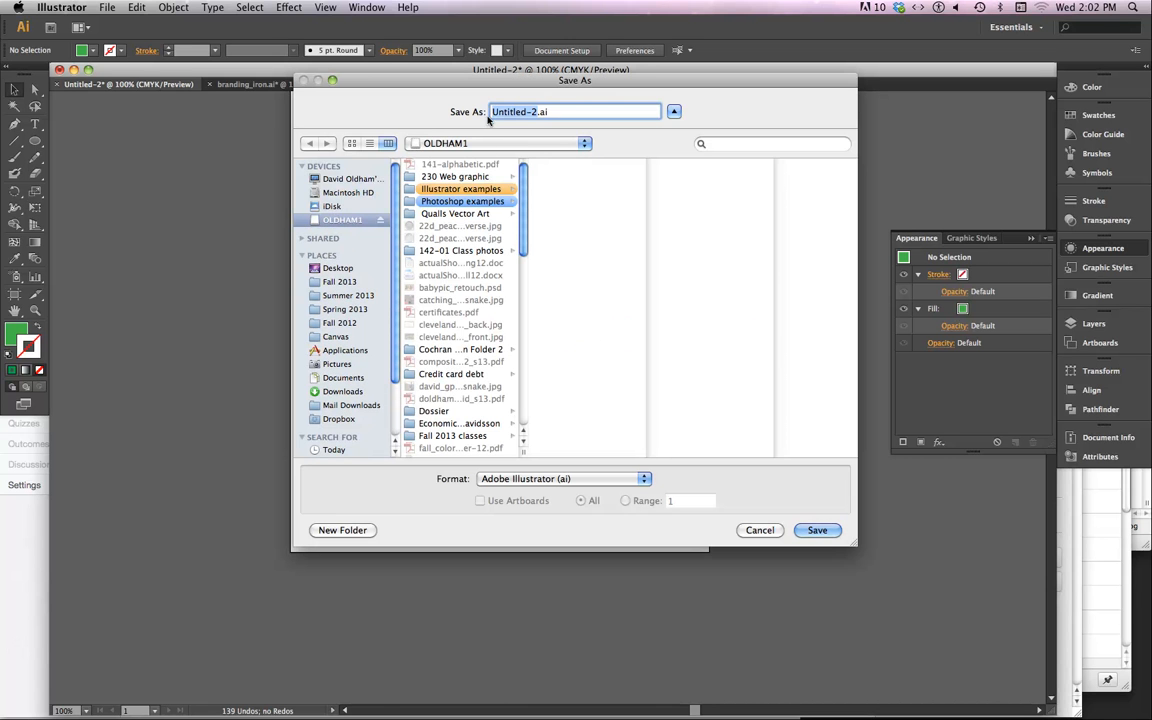
{"action": "type", "text": "3d"}
{"action": "left_click", "coordinate": [339, 281]}
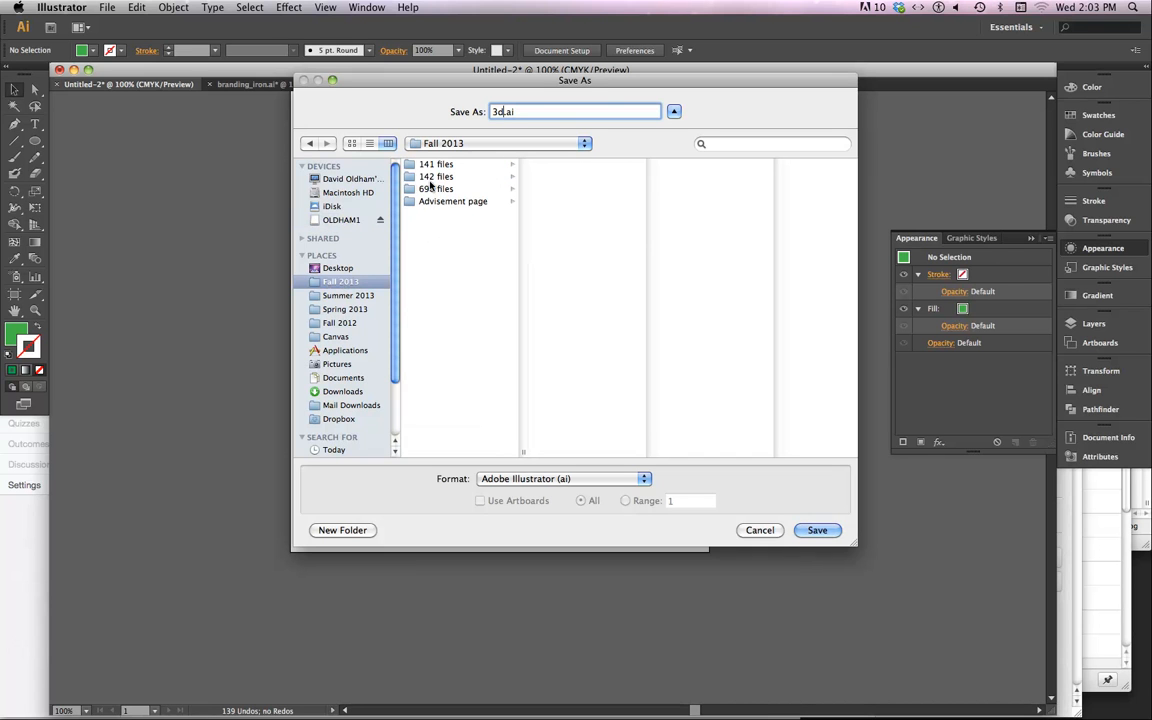
{"action": "left_click", "coordinate": [434, 164]}
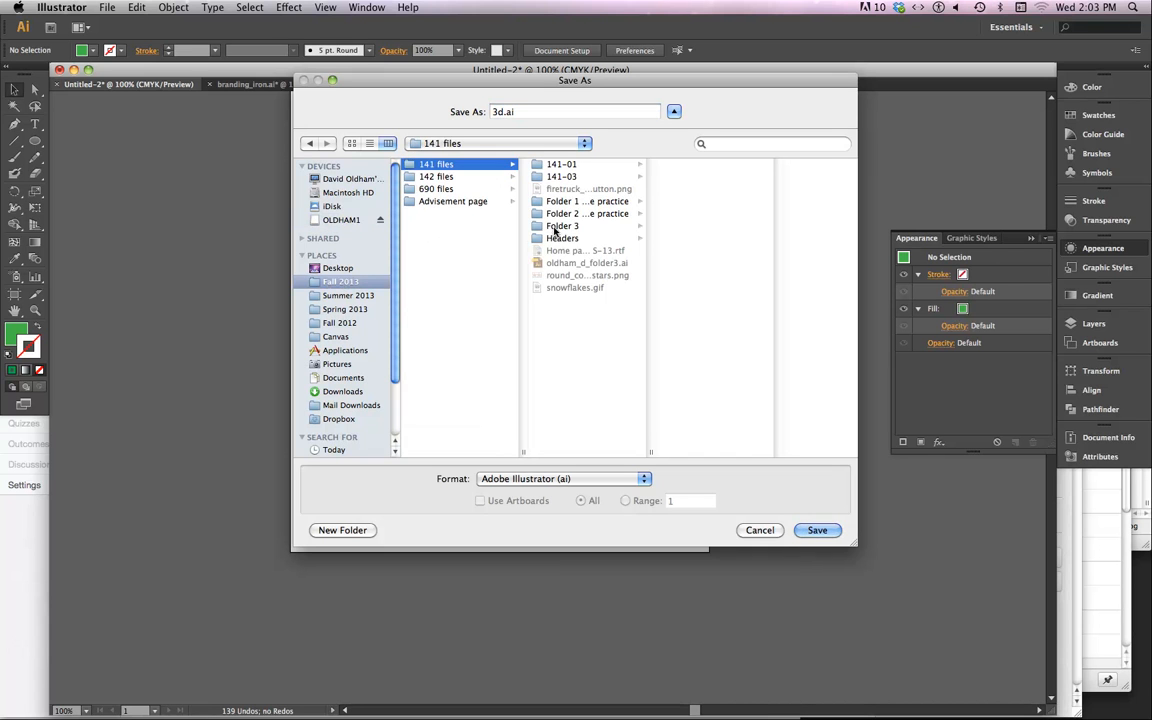
{"action": "left_click", "coordinate": [560, 226]}
{"action": "left_click", "coordinate": [817, 530]}
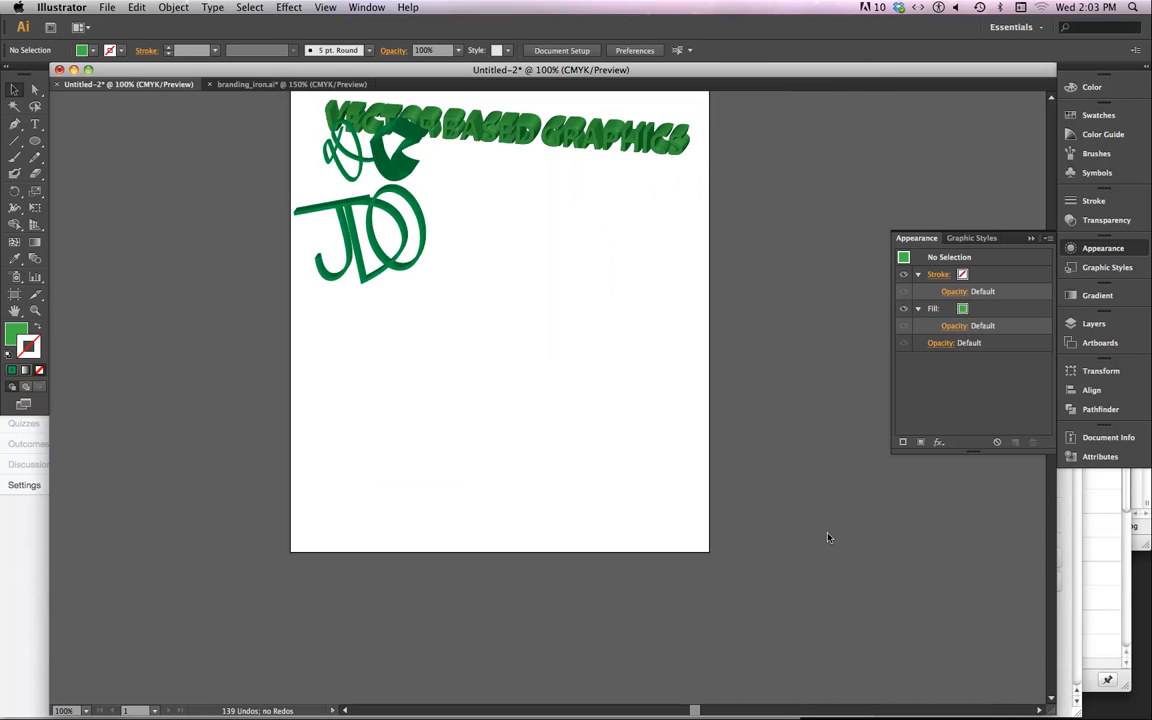
{"action": "left_click", "coordinate": [700, 564]}
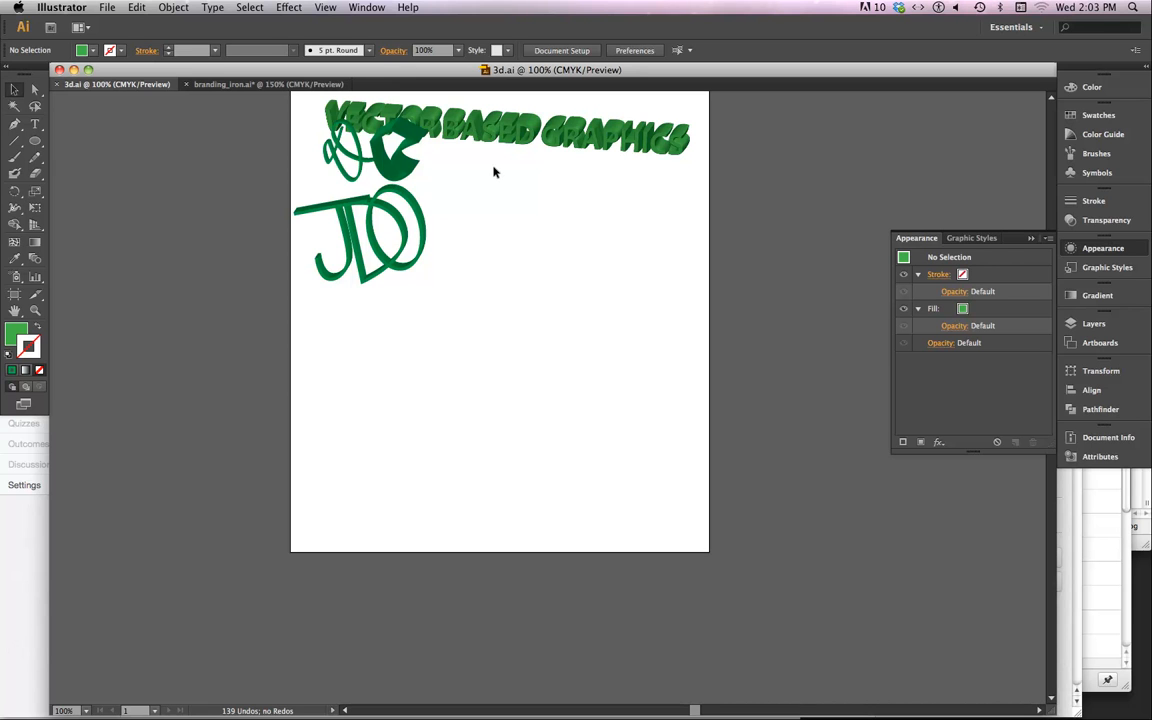
Draw a diagonal line about 1.5 in wide and 2.72 in high in the empty page area and give it a magenta stroke.
{"action": "left_click", "coordinate": [15, 139]}
{"action": "left_click_drag", "start_coordinate": [522, 271], "coordinate": [599, 416]}
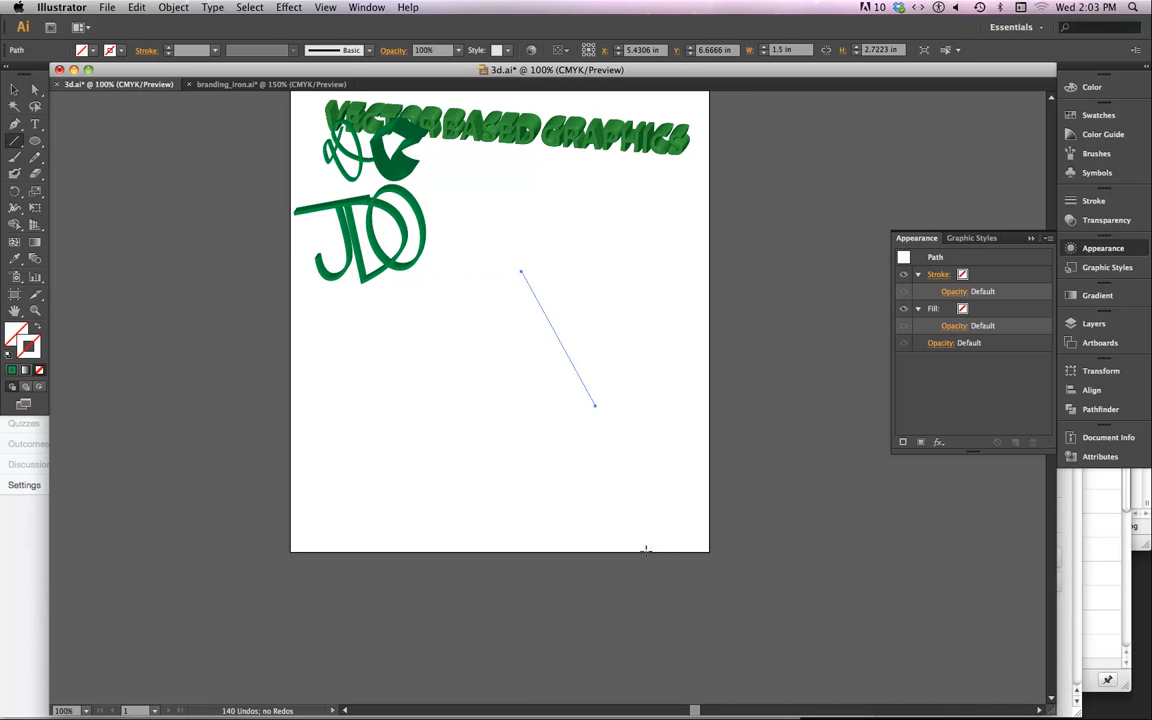
{"action": "left_click", "coordinate": [116, 50]}
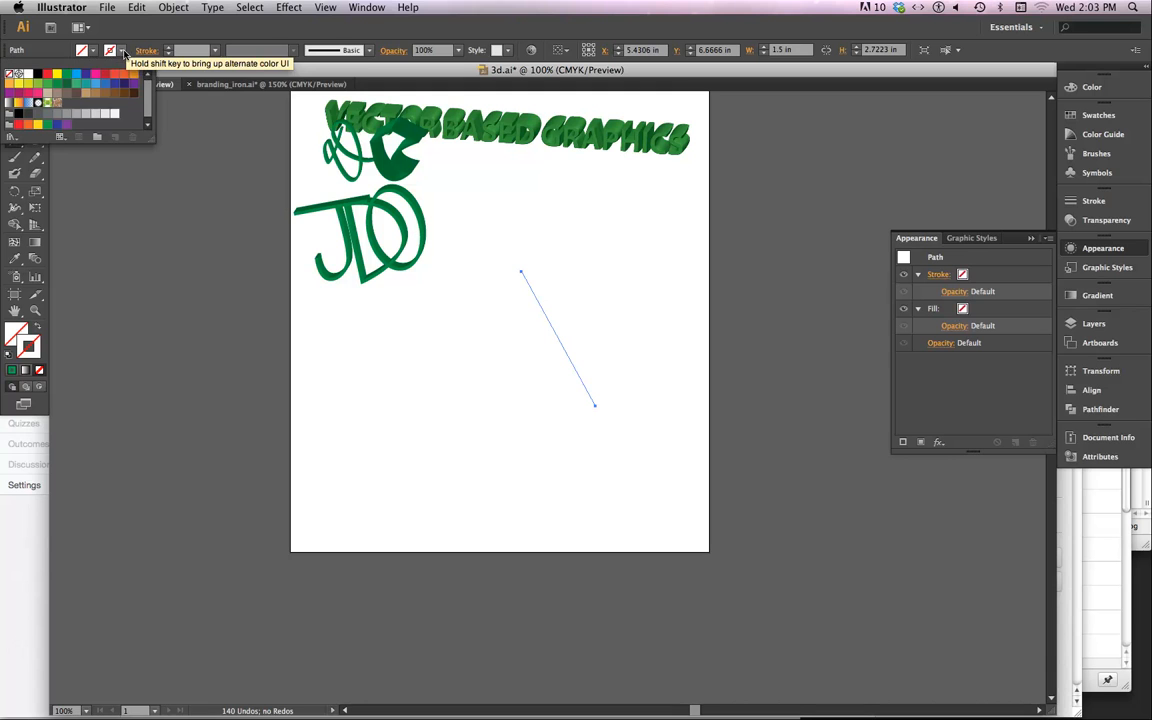
{"action": "left_click", "coordinate": [95, 73]}
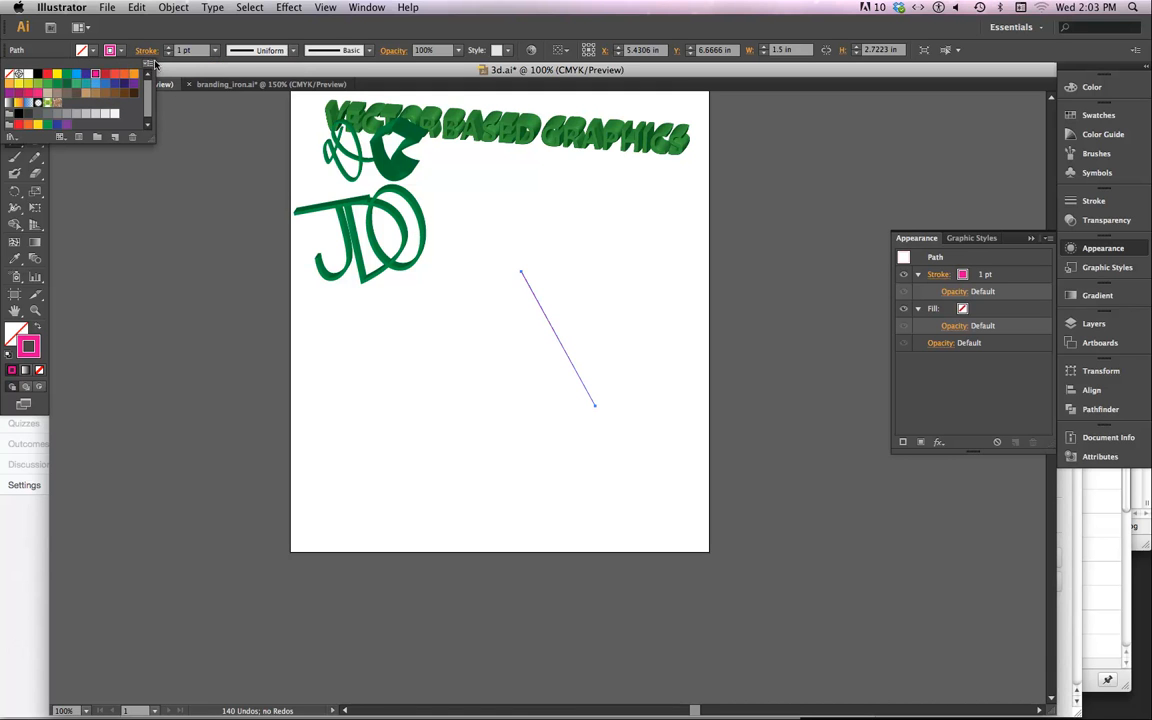
{"action": "left_click", "coordinate": [560, 255]}
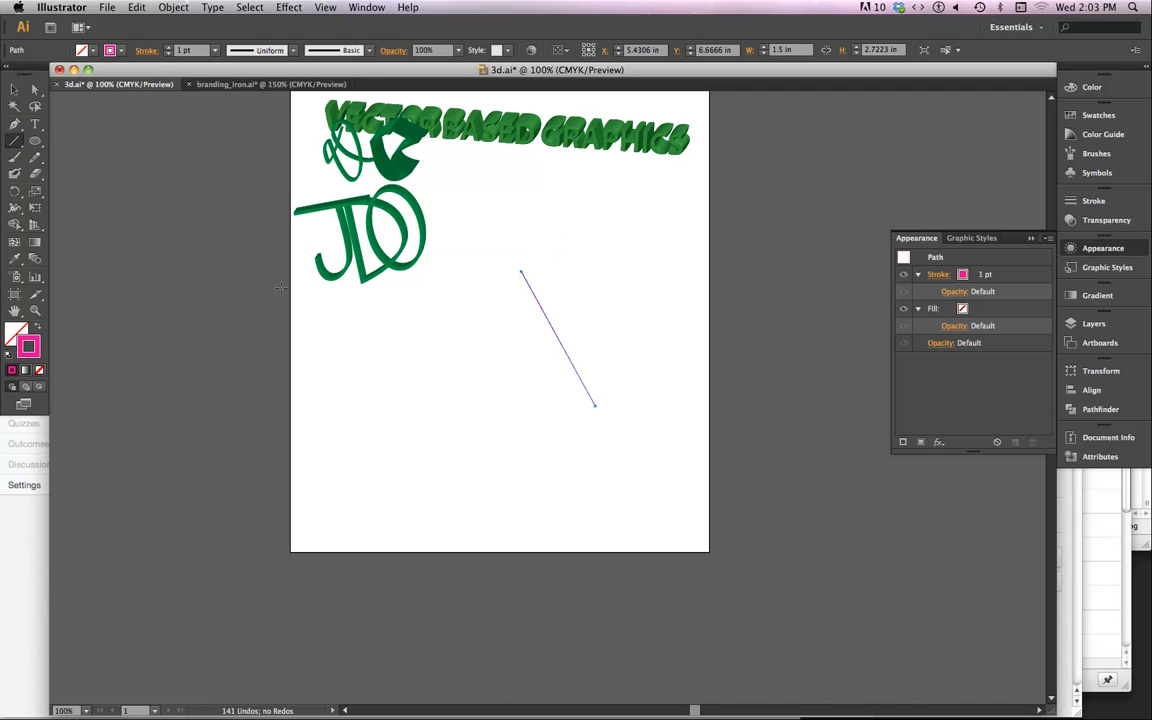
Start a 3D Revolve effect on the magenta line with preview on.
{"action": "mouse_move", "coordinate": [254, 700]}
{"action": "left_click", "coordinate": [330, 8]}
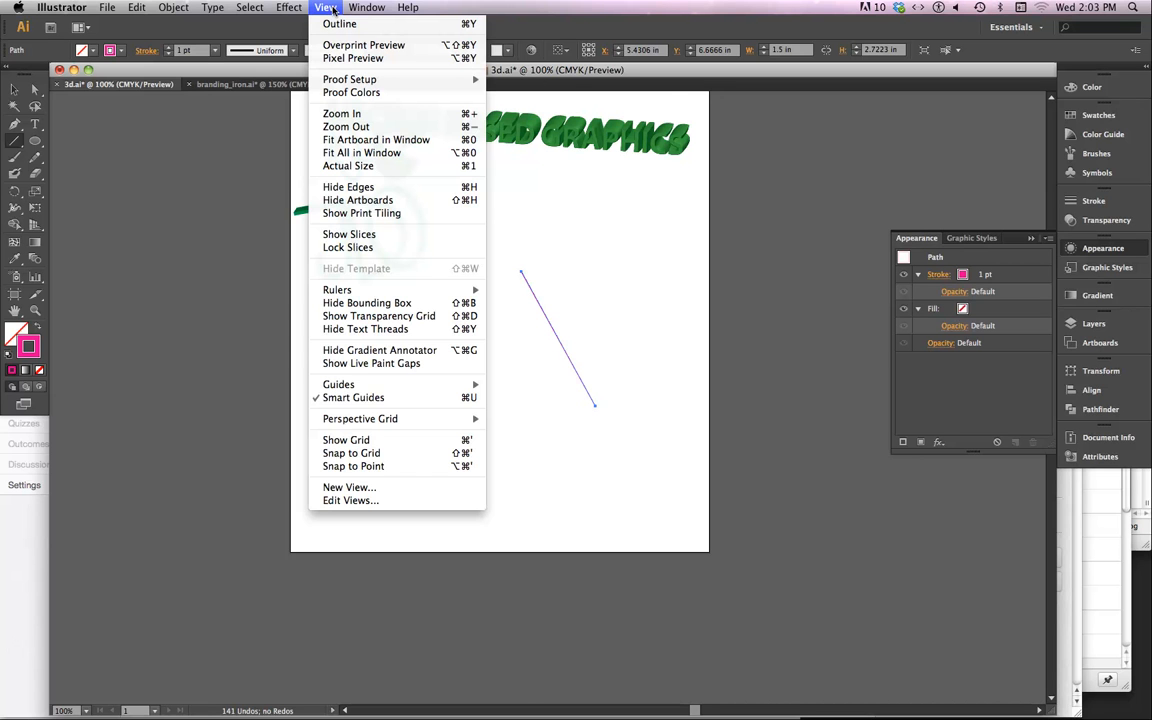
{"action": "mouse_move", "coordinate": [280, 10]}
{"action": "mouse_move", "coordinate": [397, 91]}
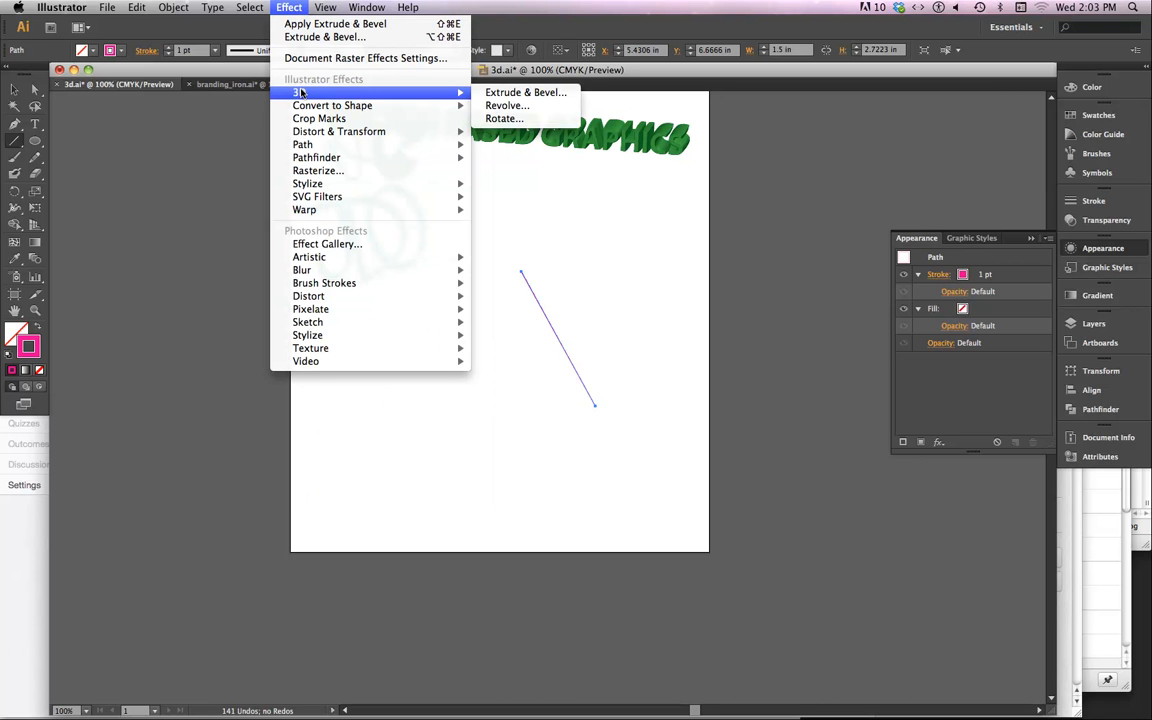
{"action": "left_click", "coordinate": [510, 105]}
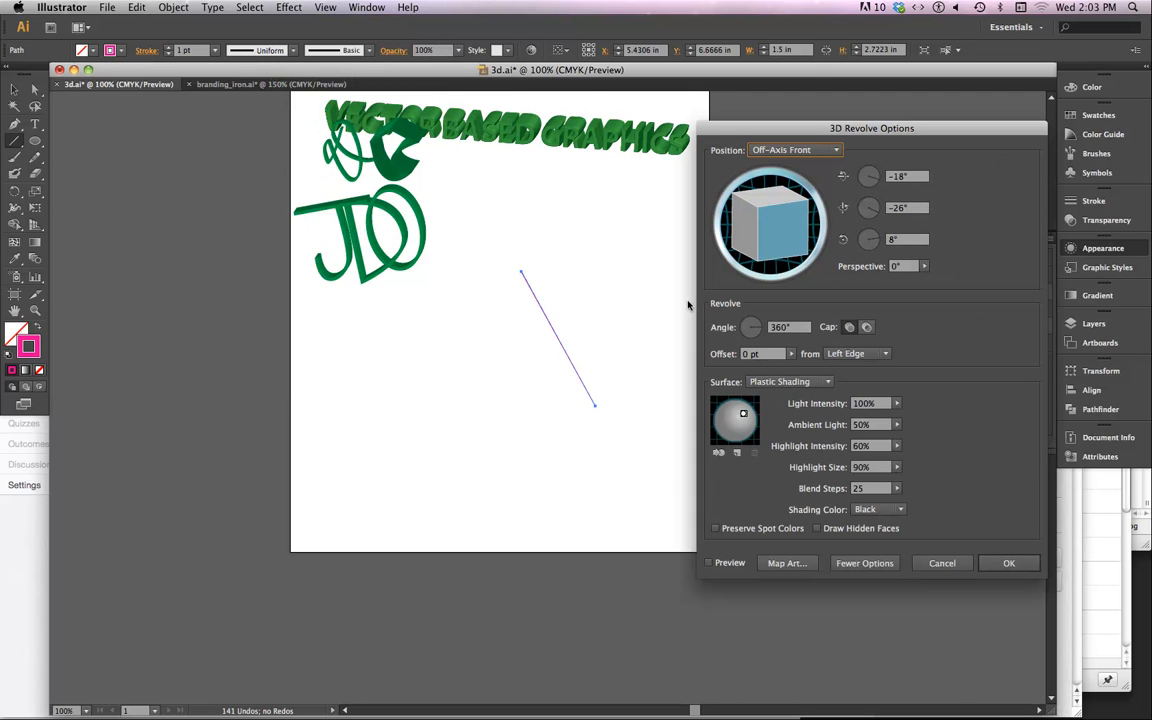
{"action": "left_click", "coordinate": [709, 564]}
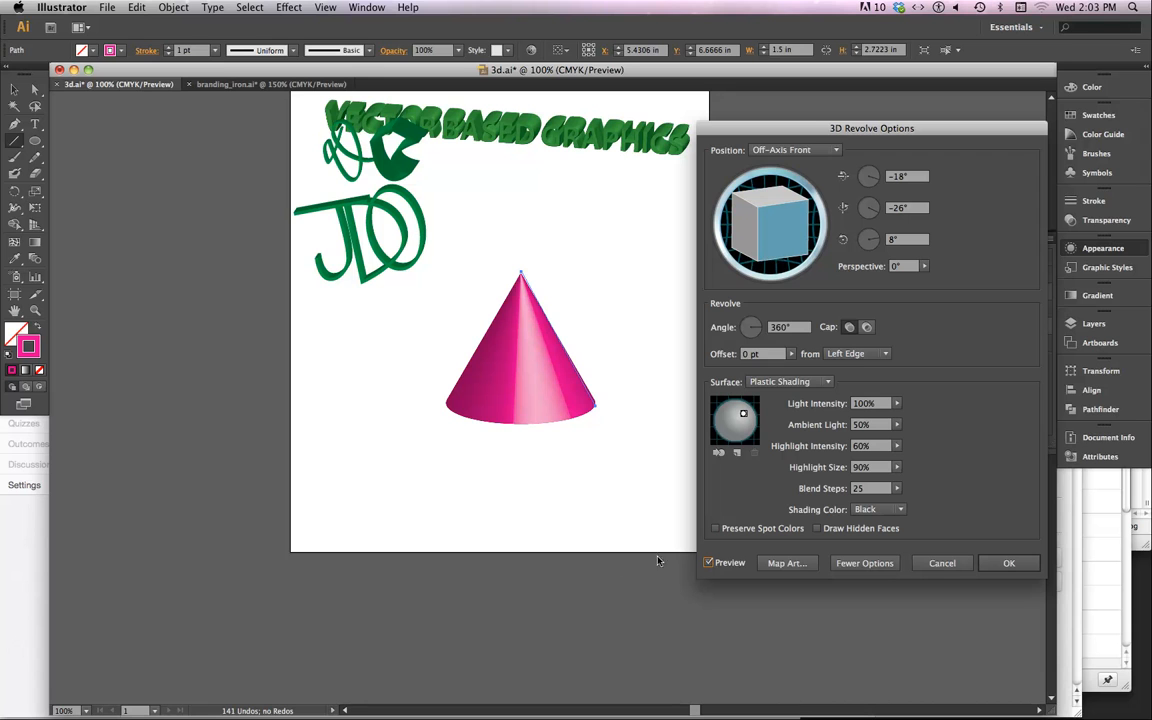